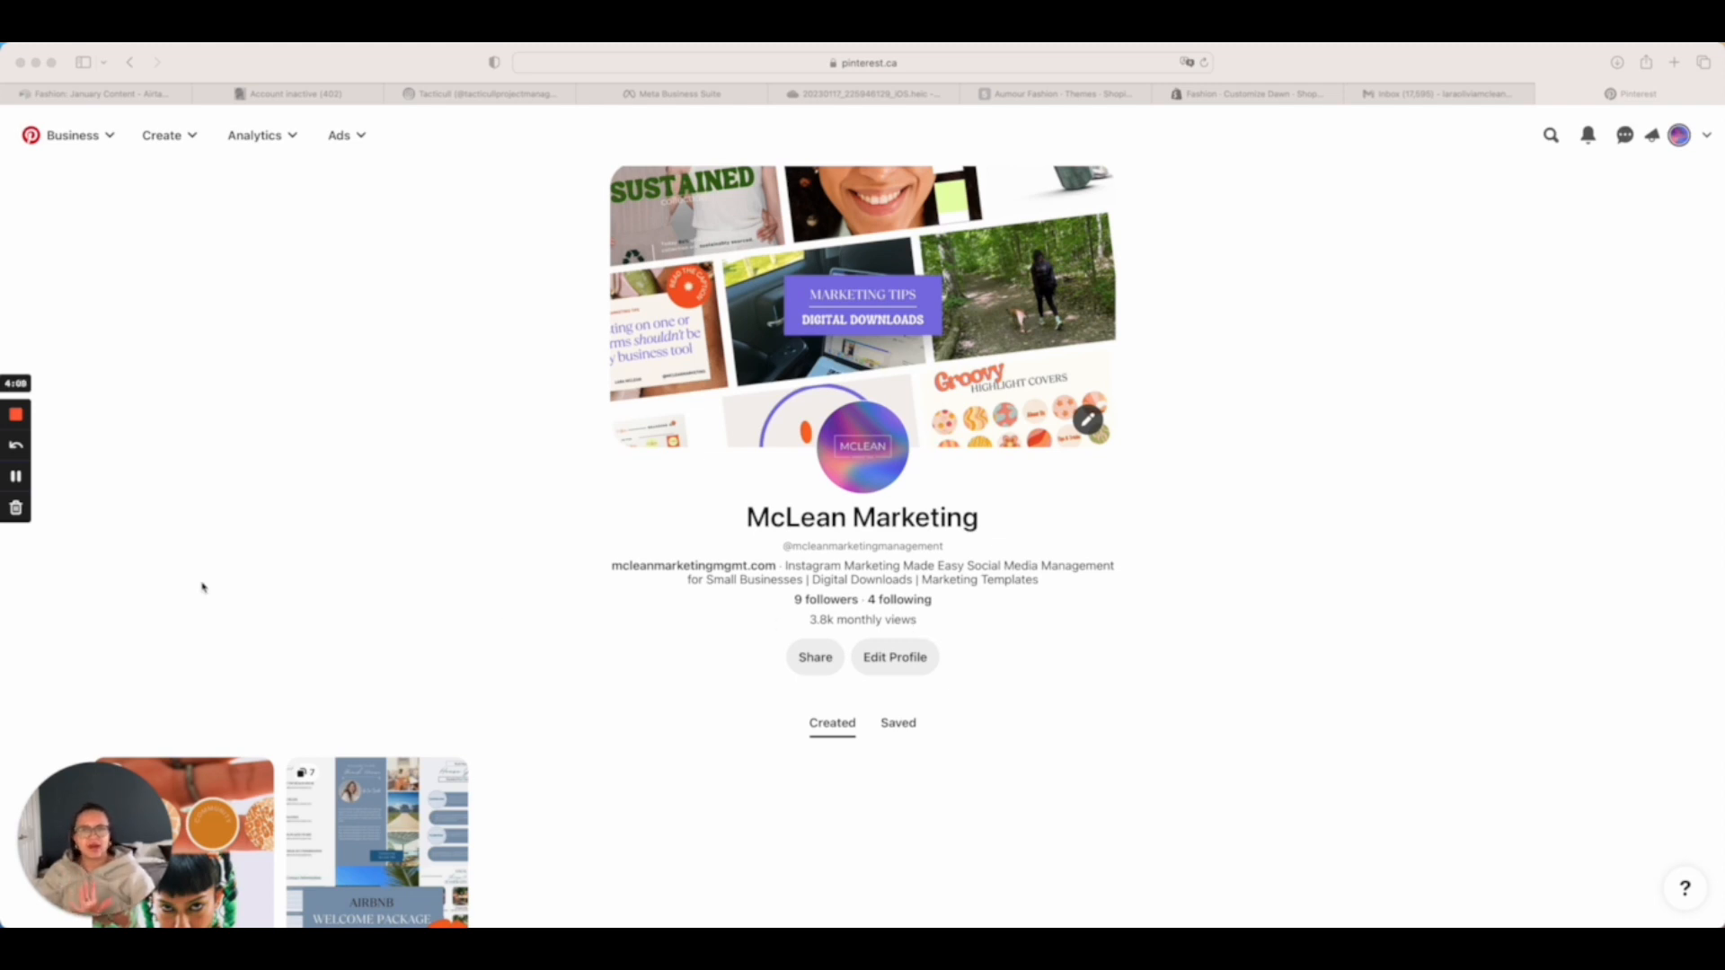
# - Create a new manual ads campaign, discard the earlier draft, and continue with the default Consideration details
pyautogui.scroll(-1, 216, 566)
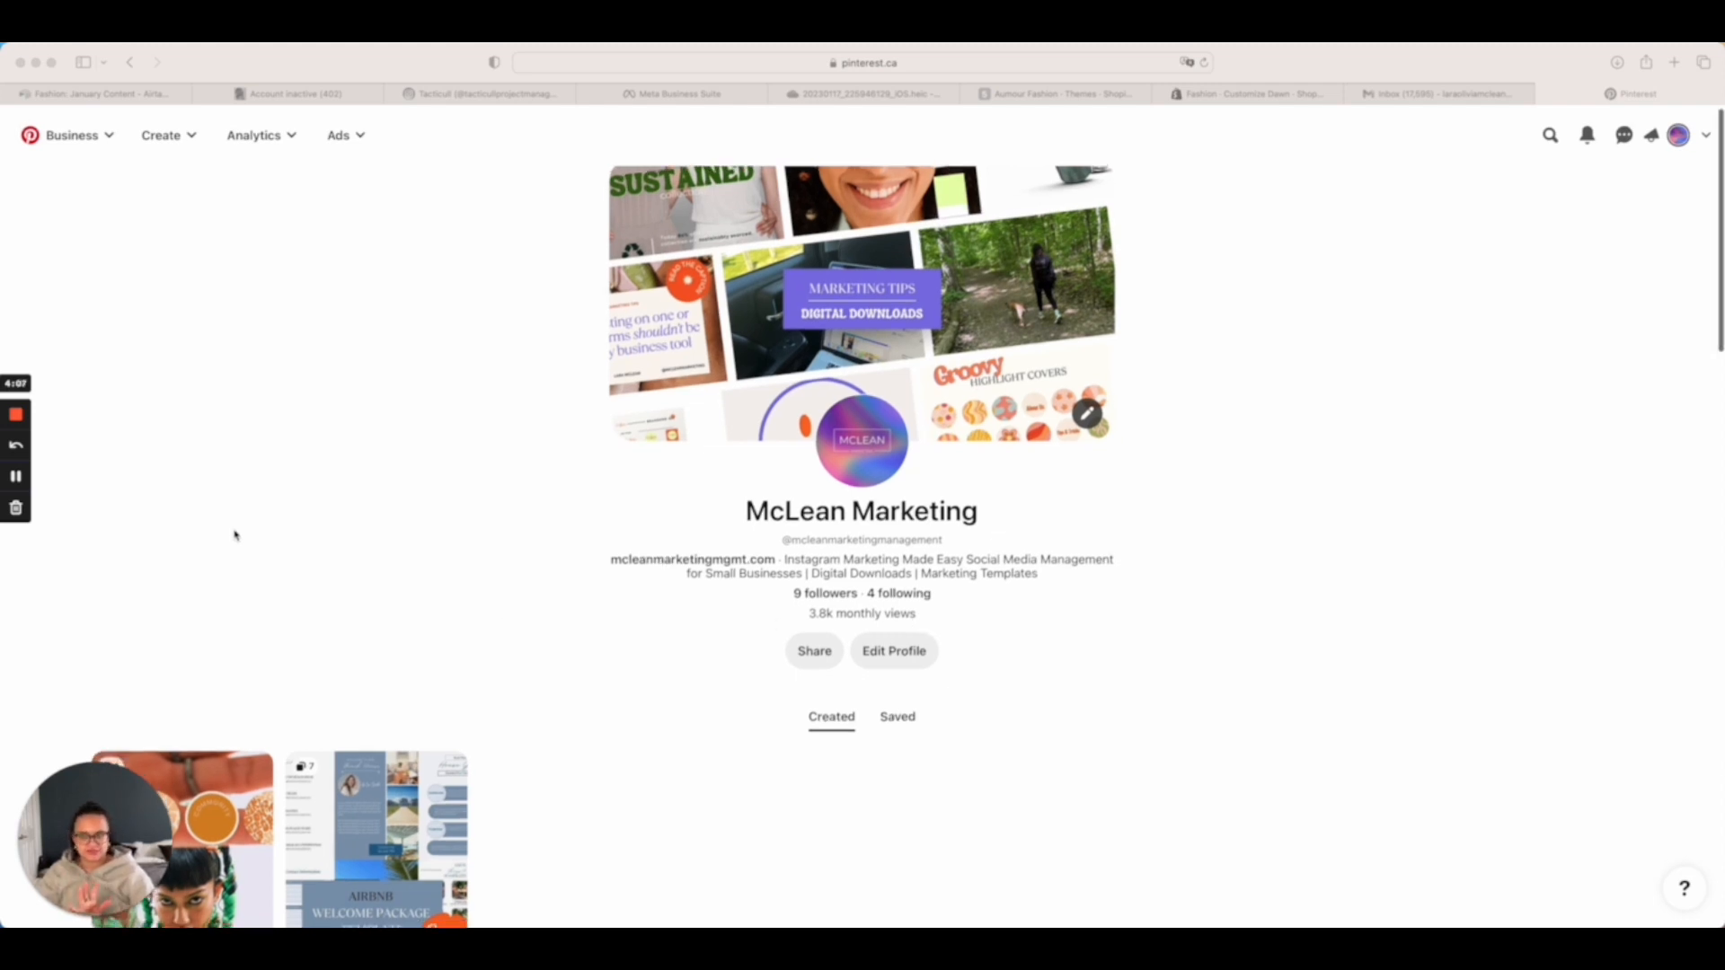
pyautogui.click(360, 137)
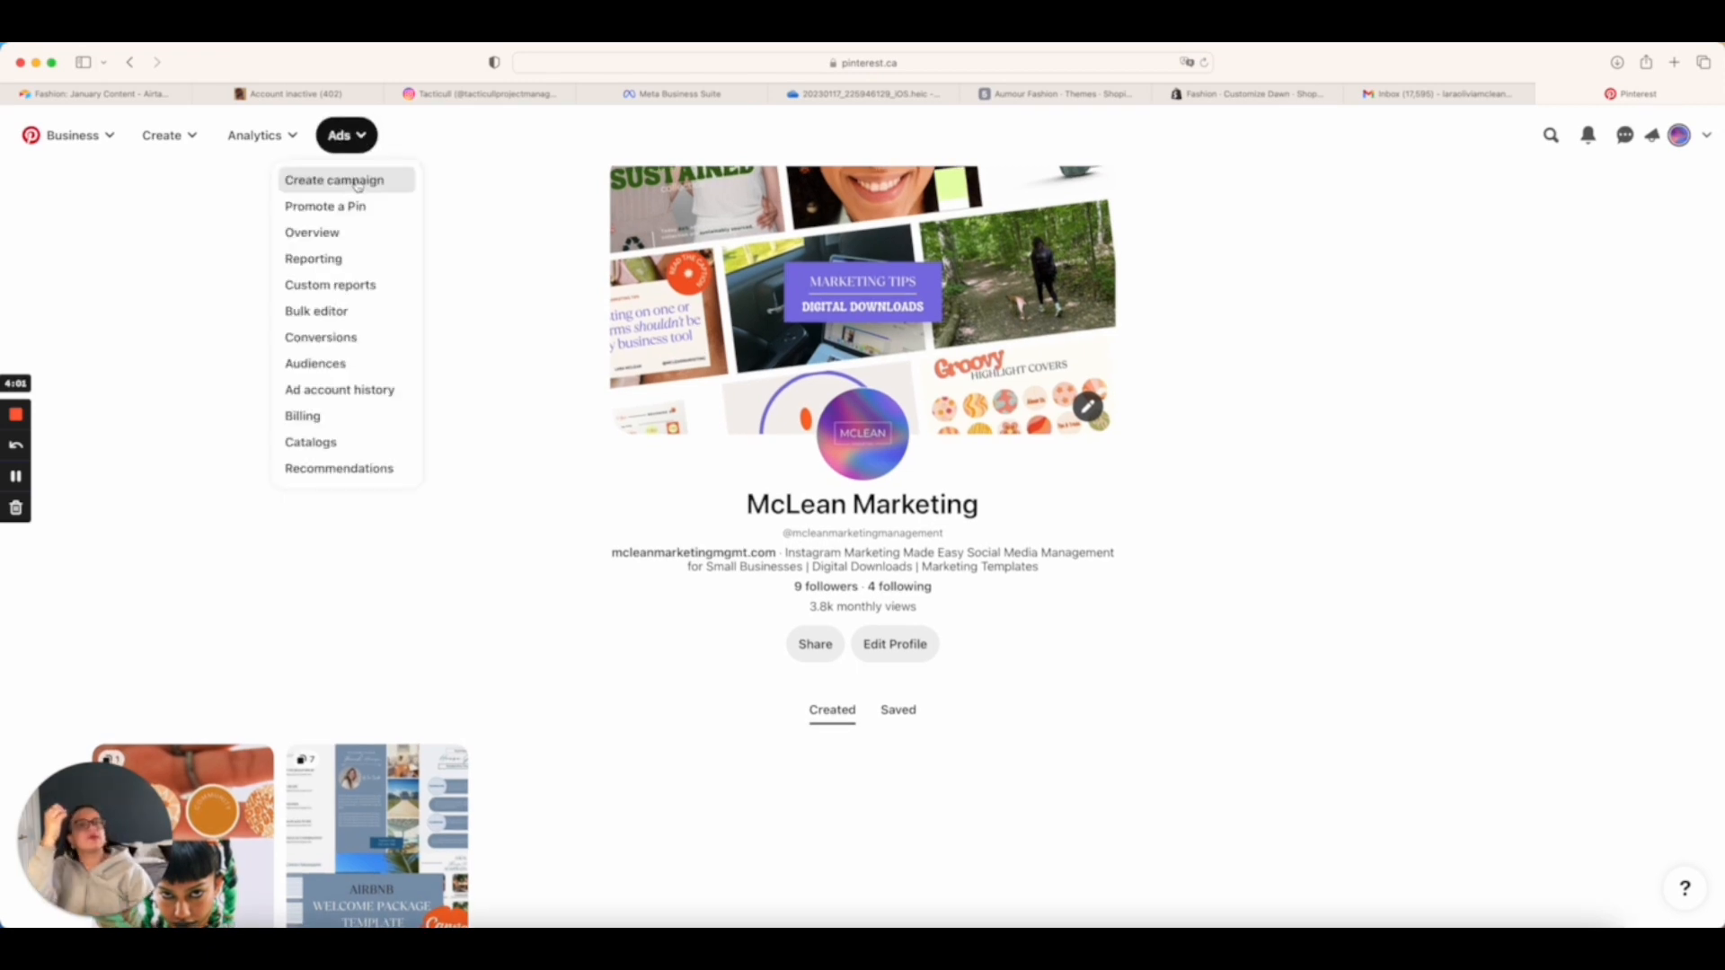
pyautogui.click(359, 181)
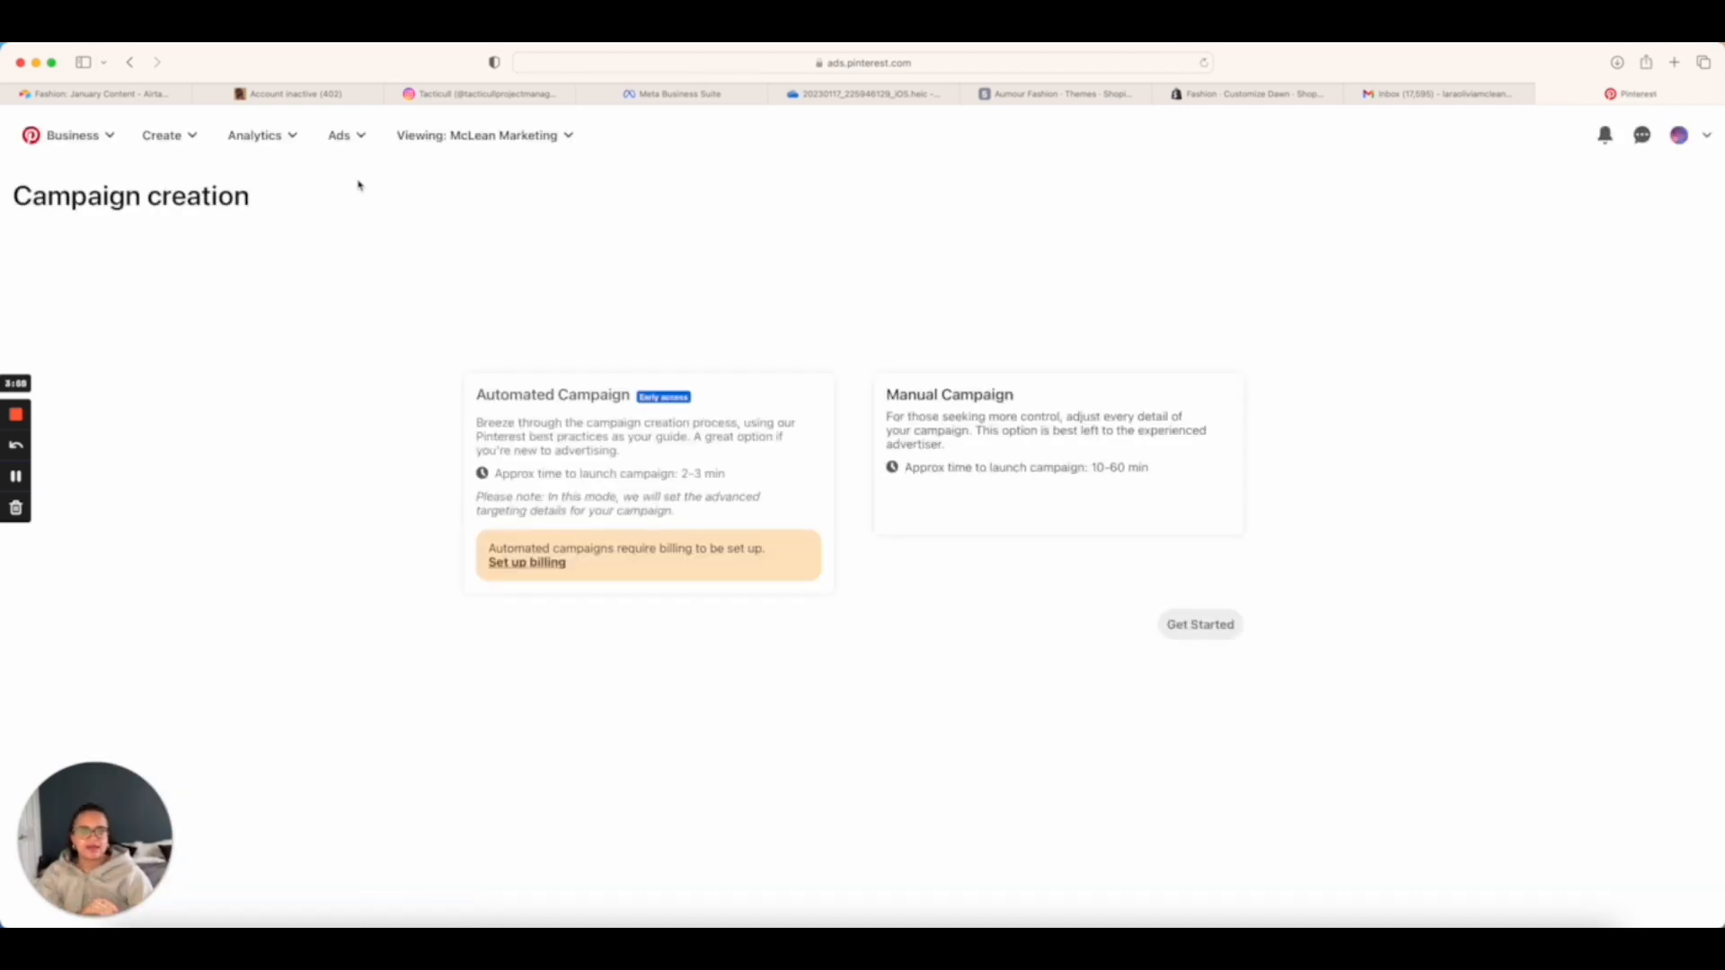
pyautogui.click(1061, 469)
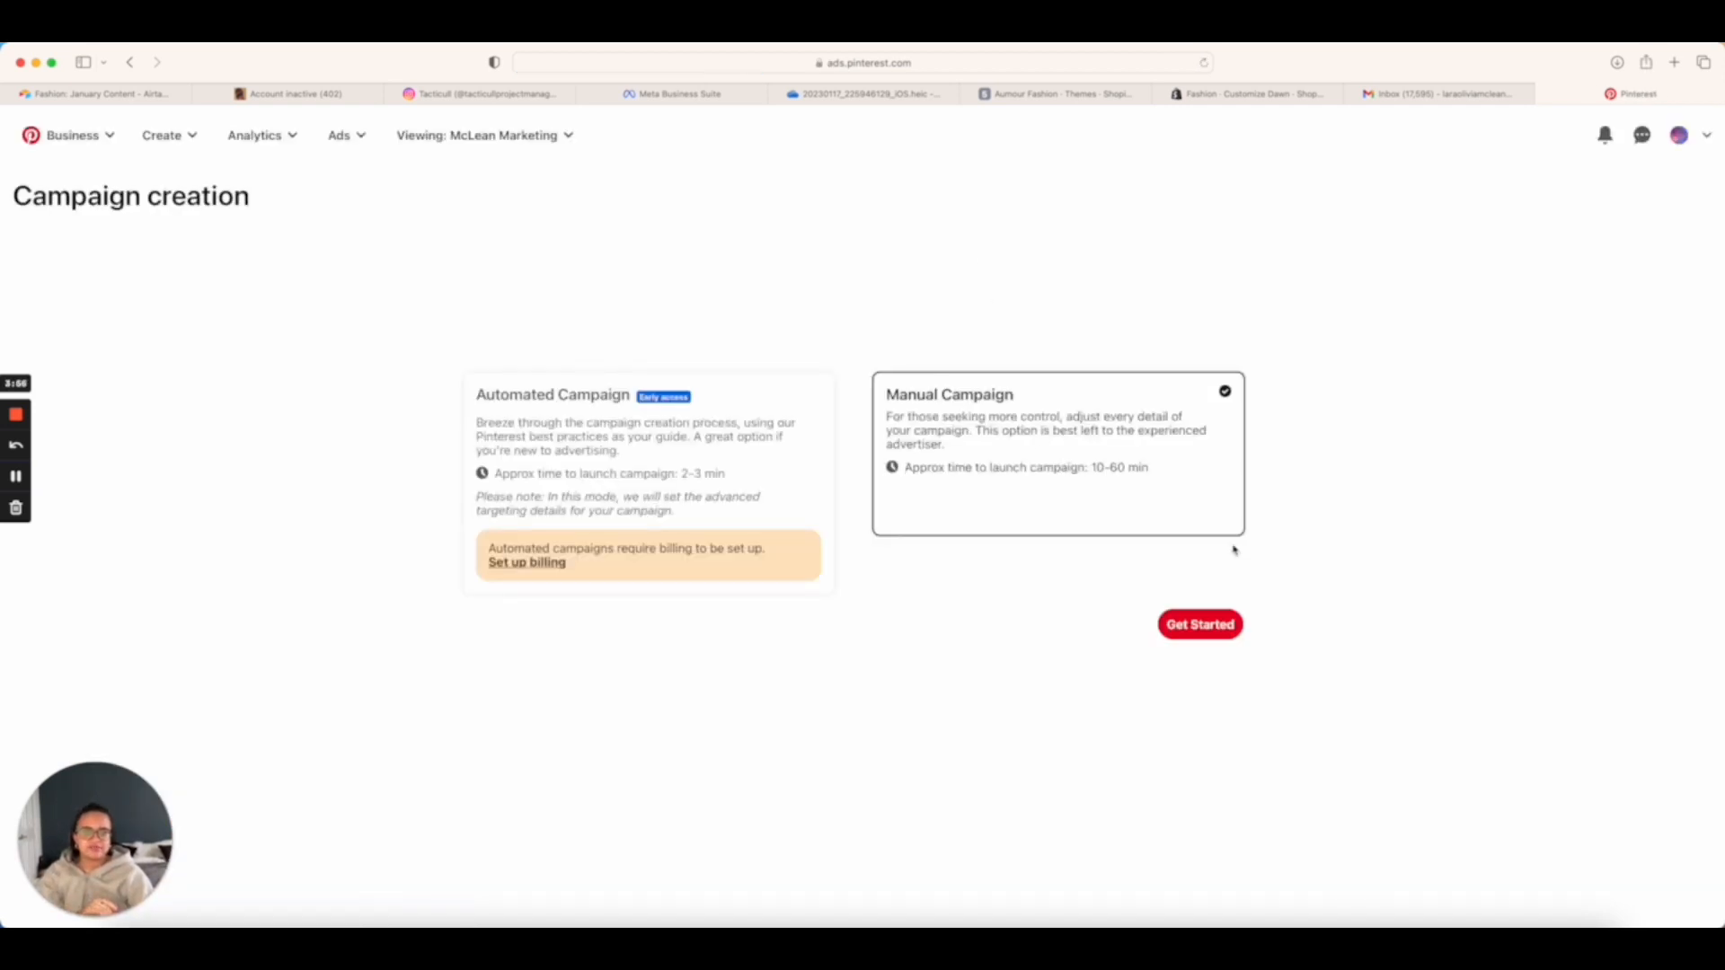
pyautogui.click(1199, 626)
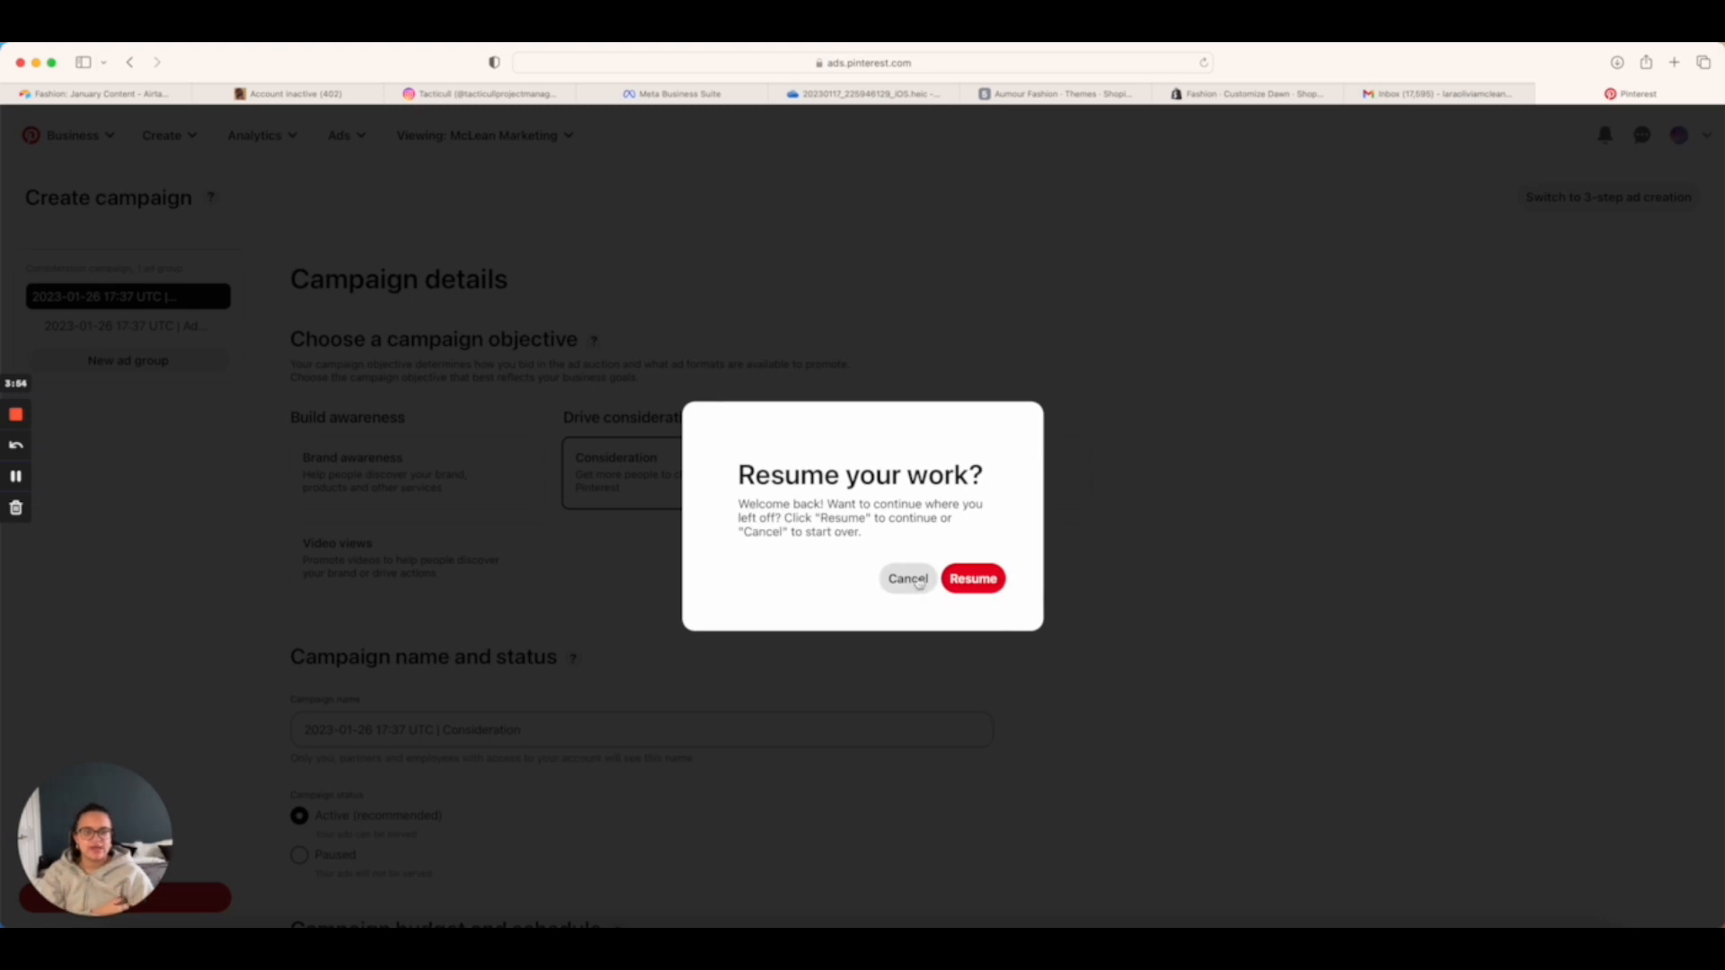
pyautogui.click(909, 579)
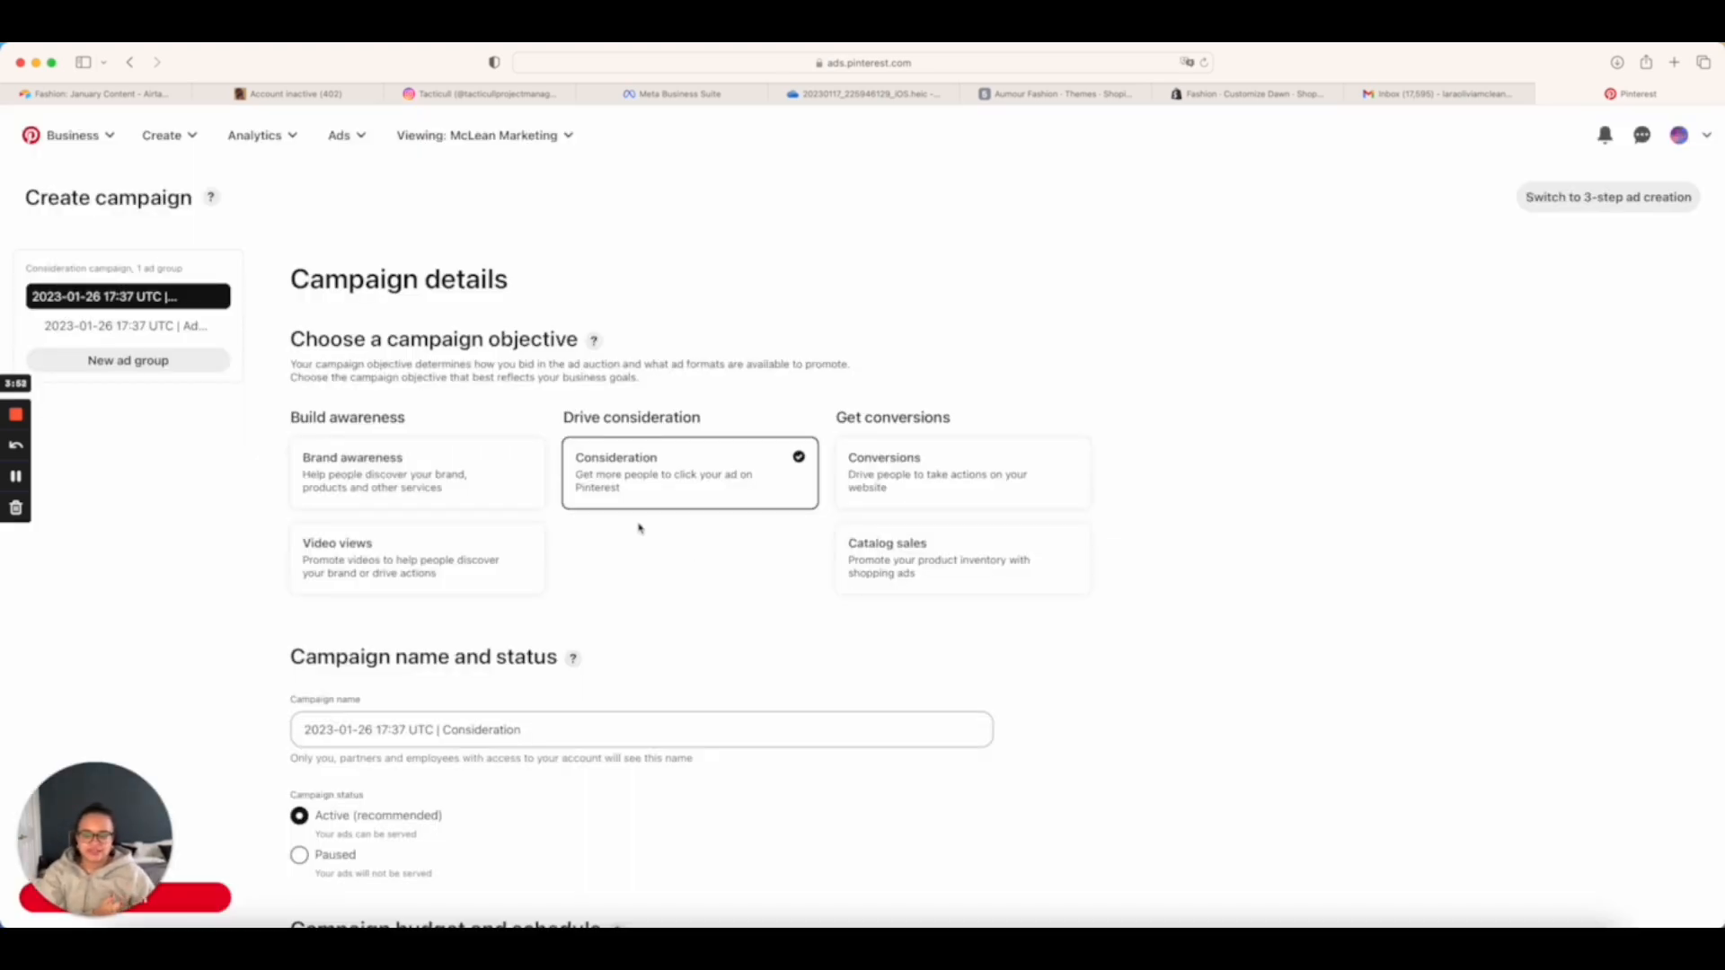
pyautogui.scroll(-5, 638, 528)
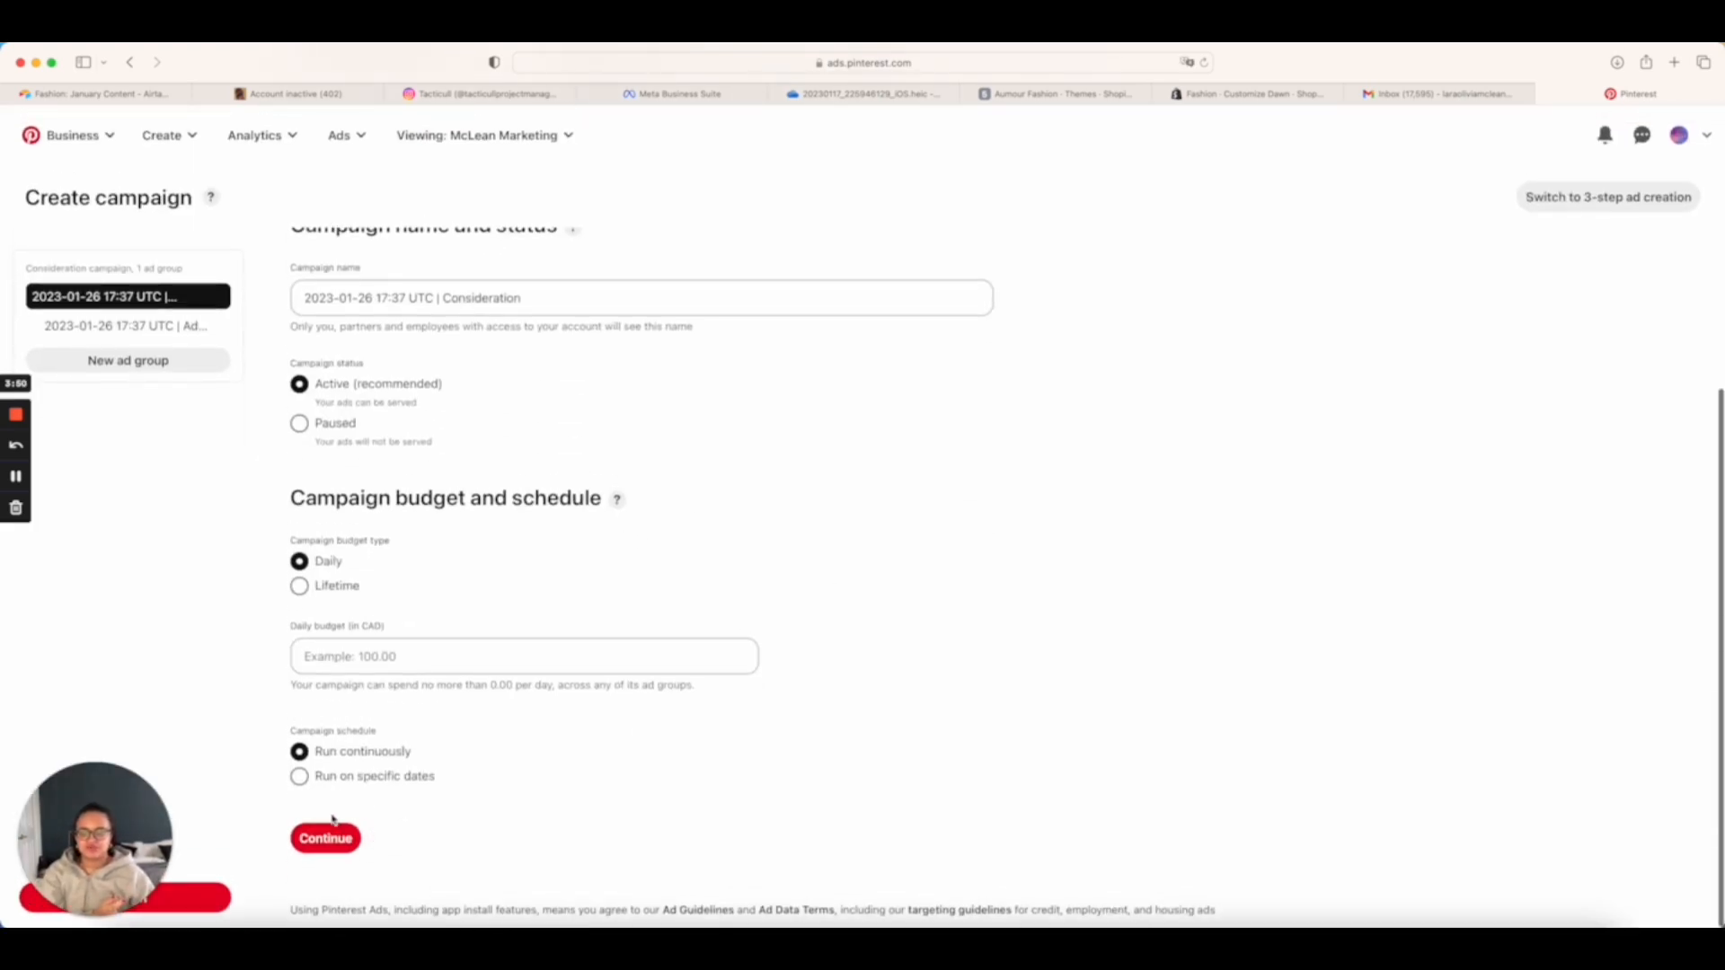
pyautogui.click(327, 838)
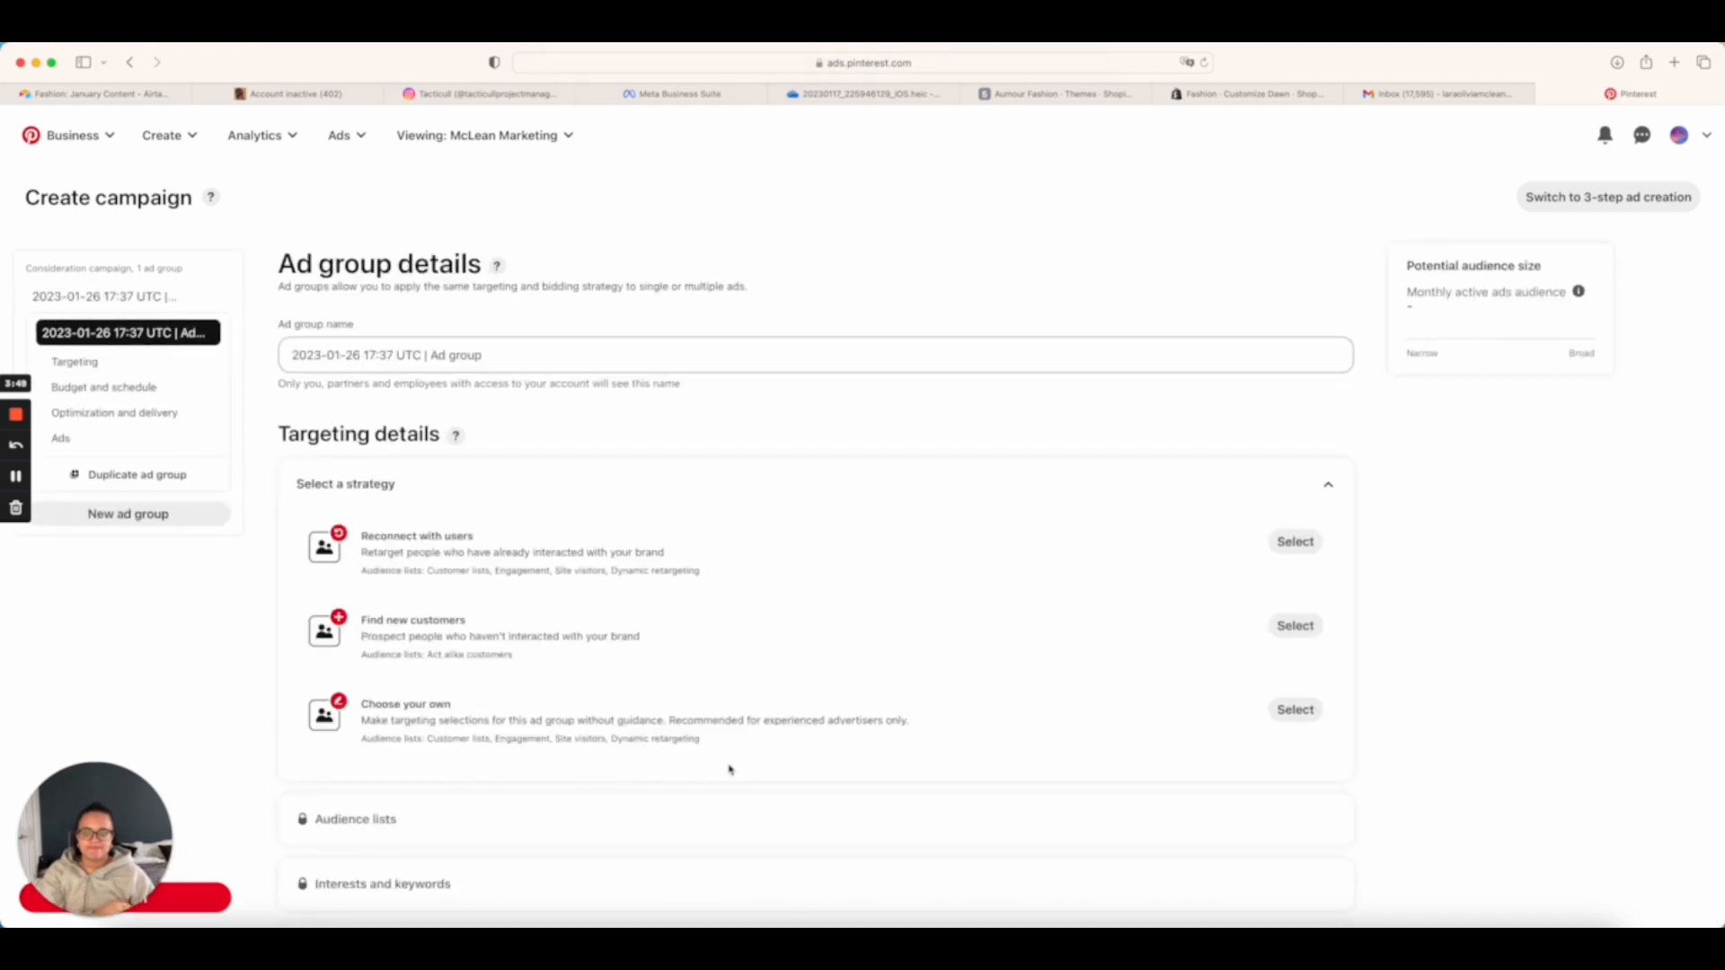
# - Choose the 'Choose your own' targeting strategy and expand Interests and Keywords to reveal the interests list
pyautogui.scroll(-3, 729, 769)
pyautogui.scroll(2, 733, 768)
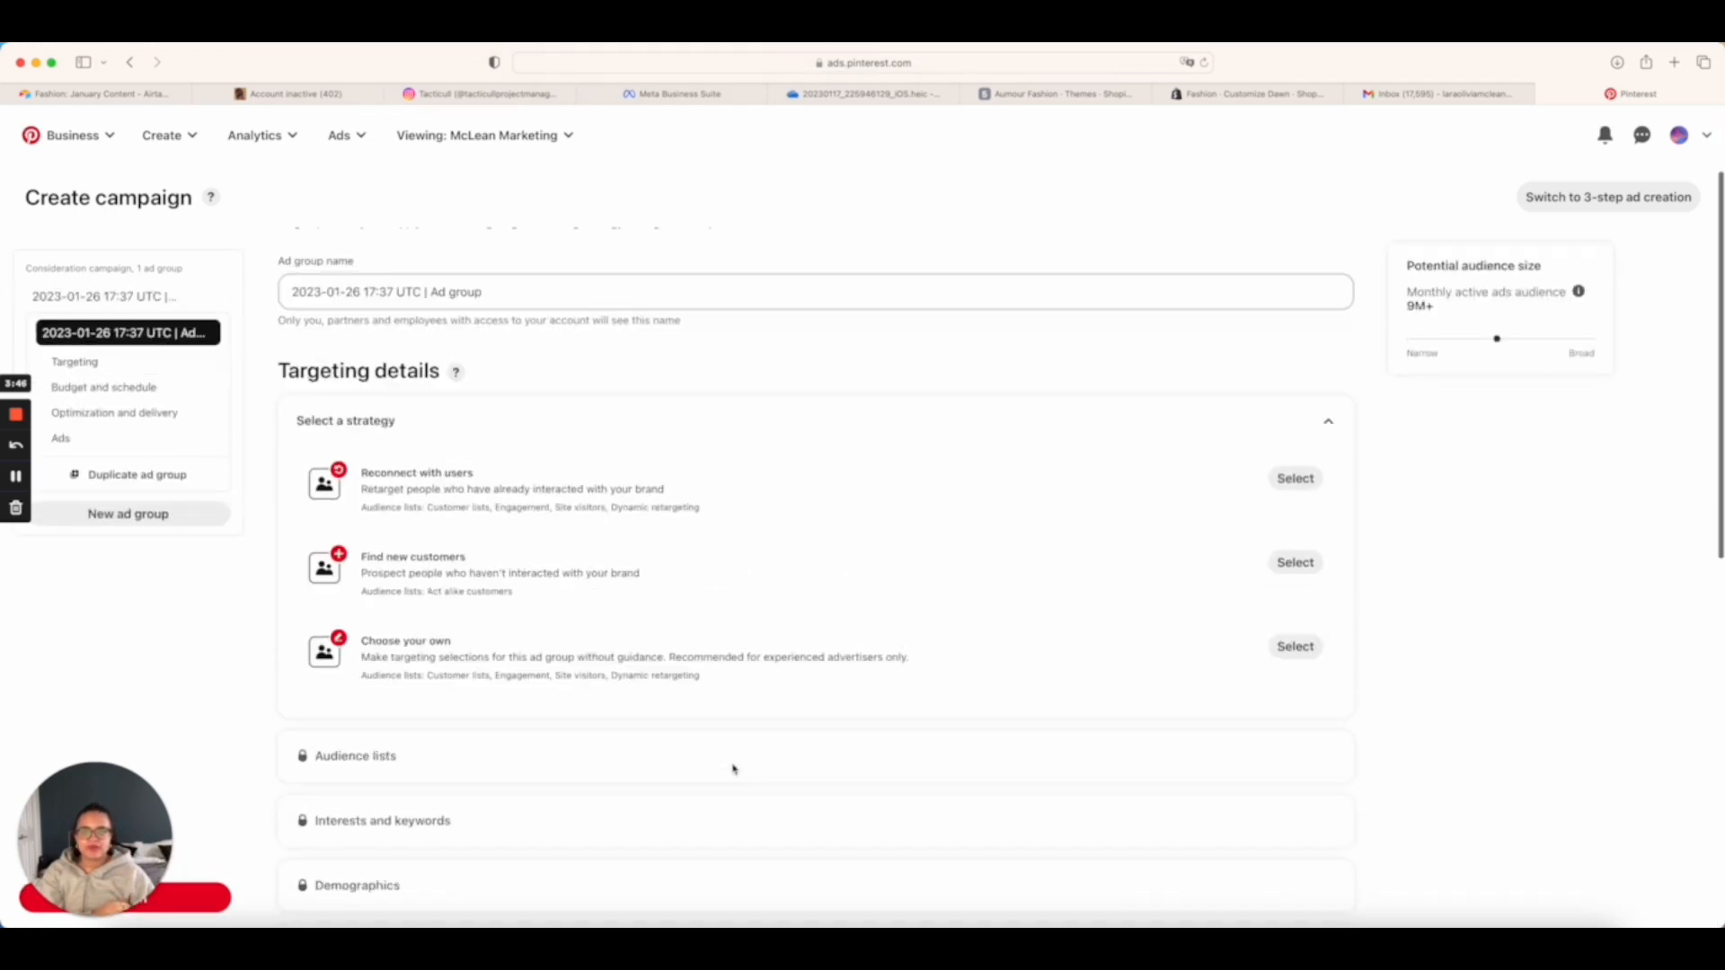
pyautogui.scroll(-10, 732, 769)
pyautogui.scroll(11, 1275, 555)
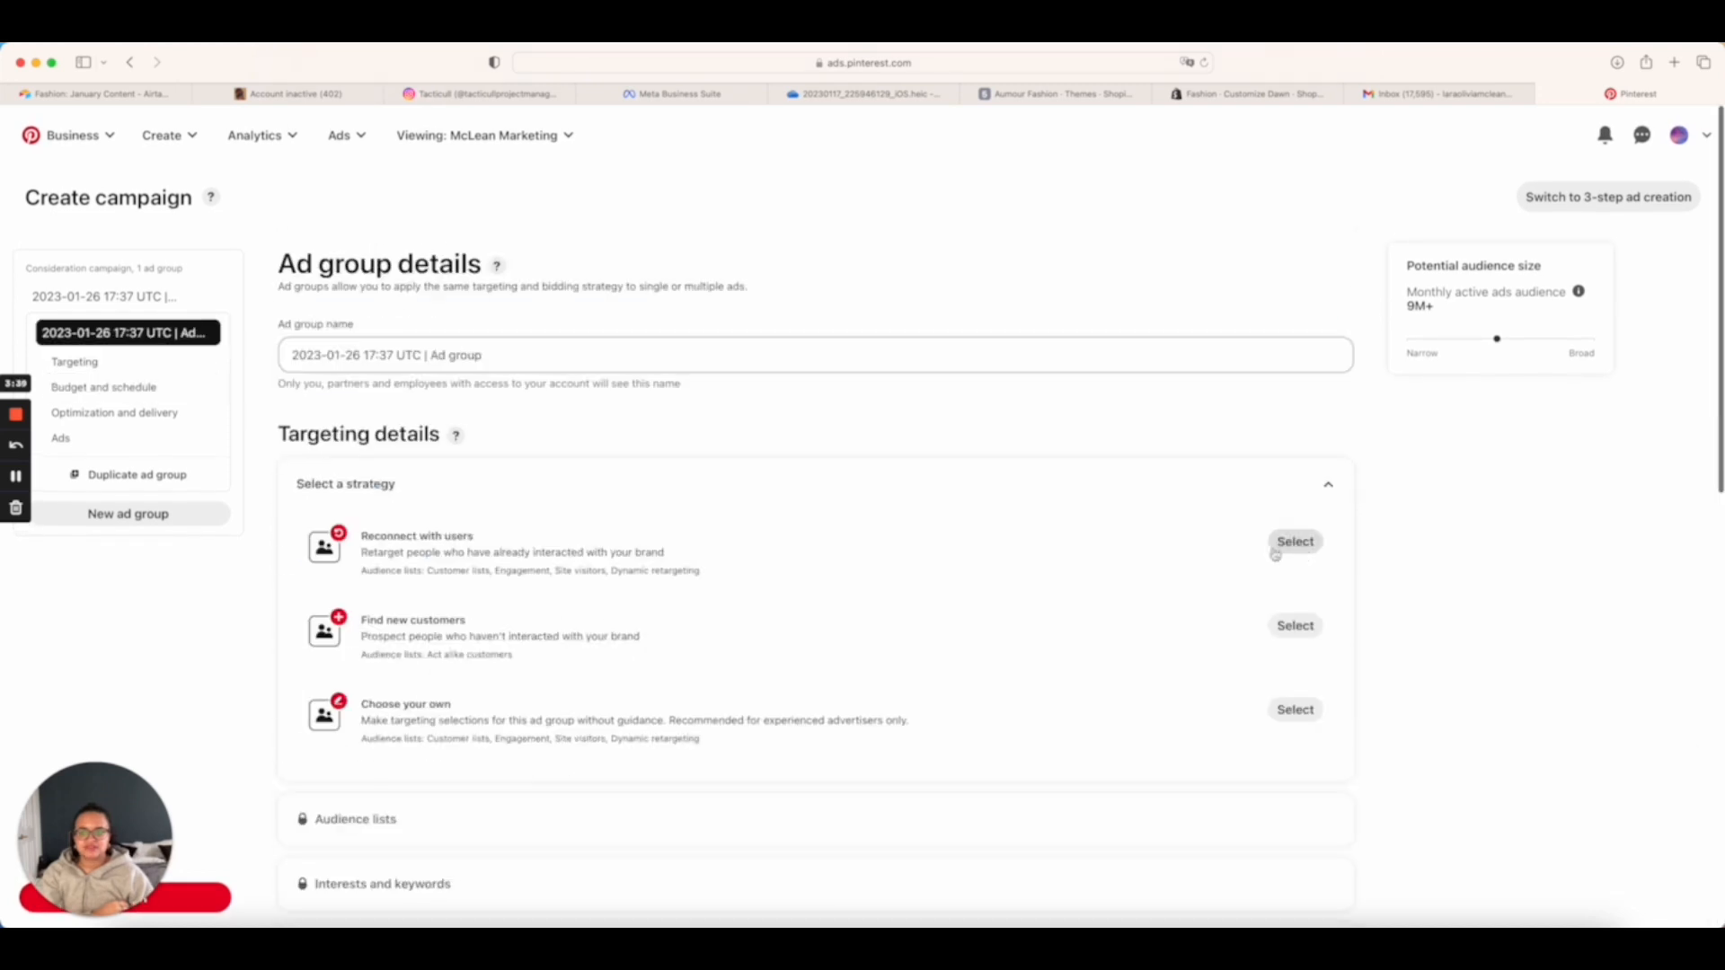
pyautogui.click(1295, 710)
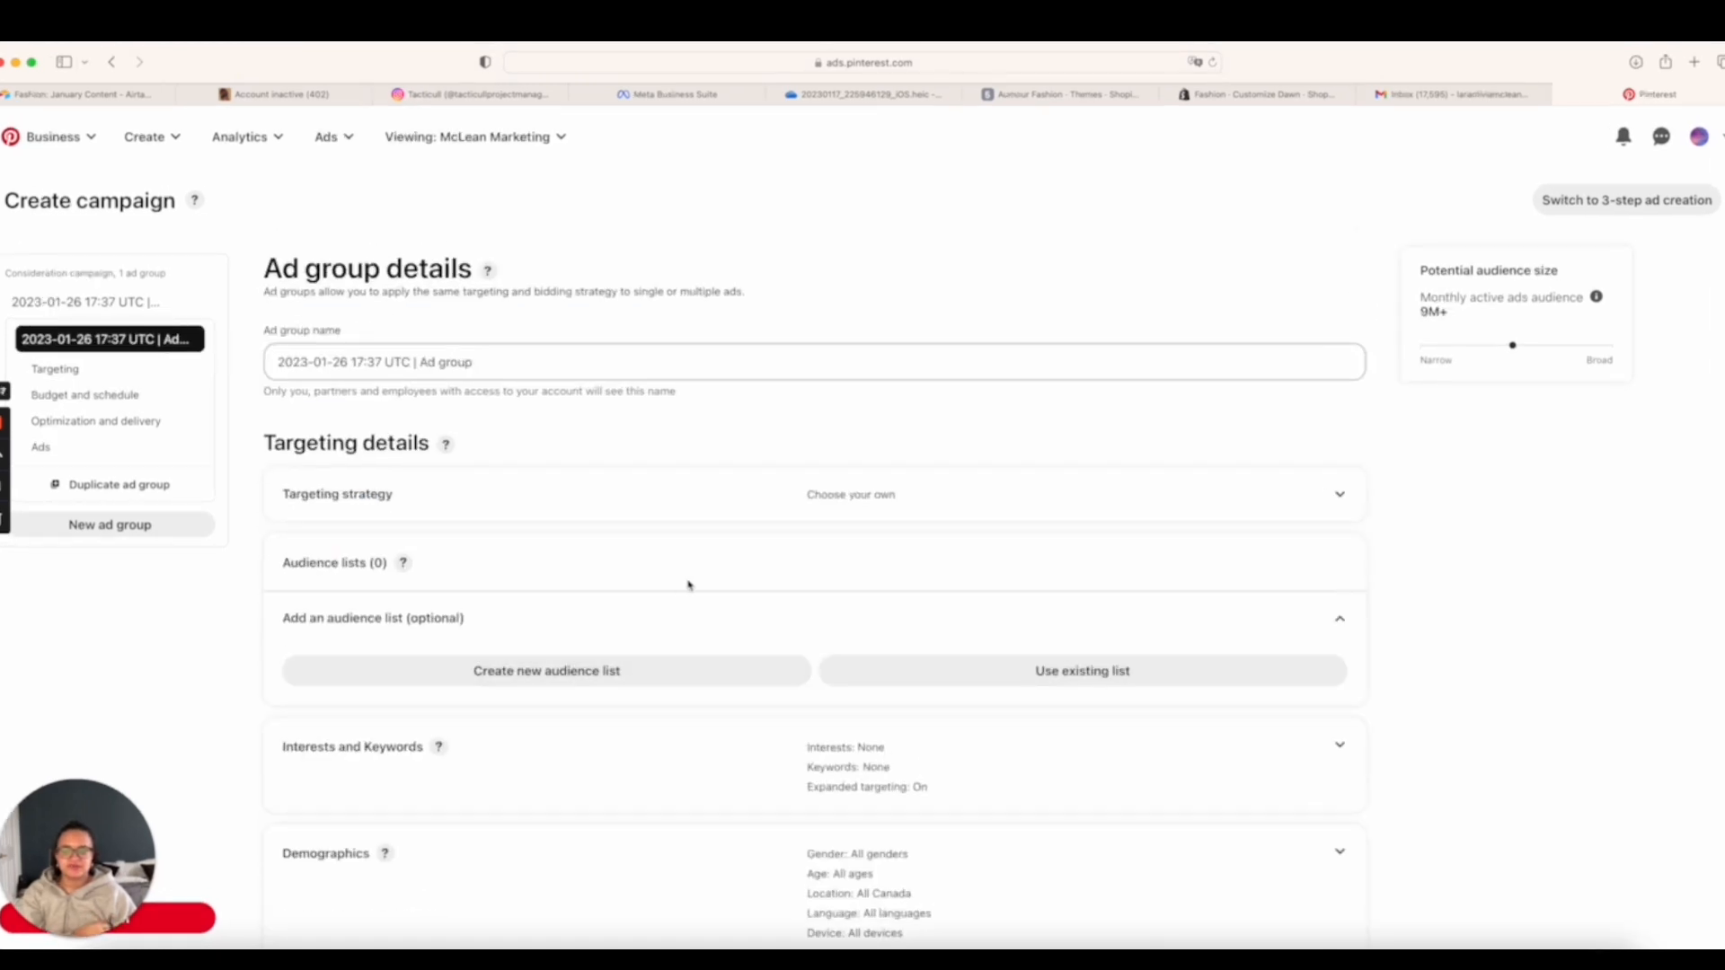
pyautogui.scroll(-3, 689, 585)
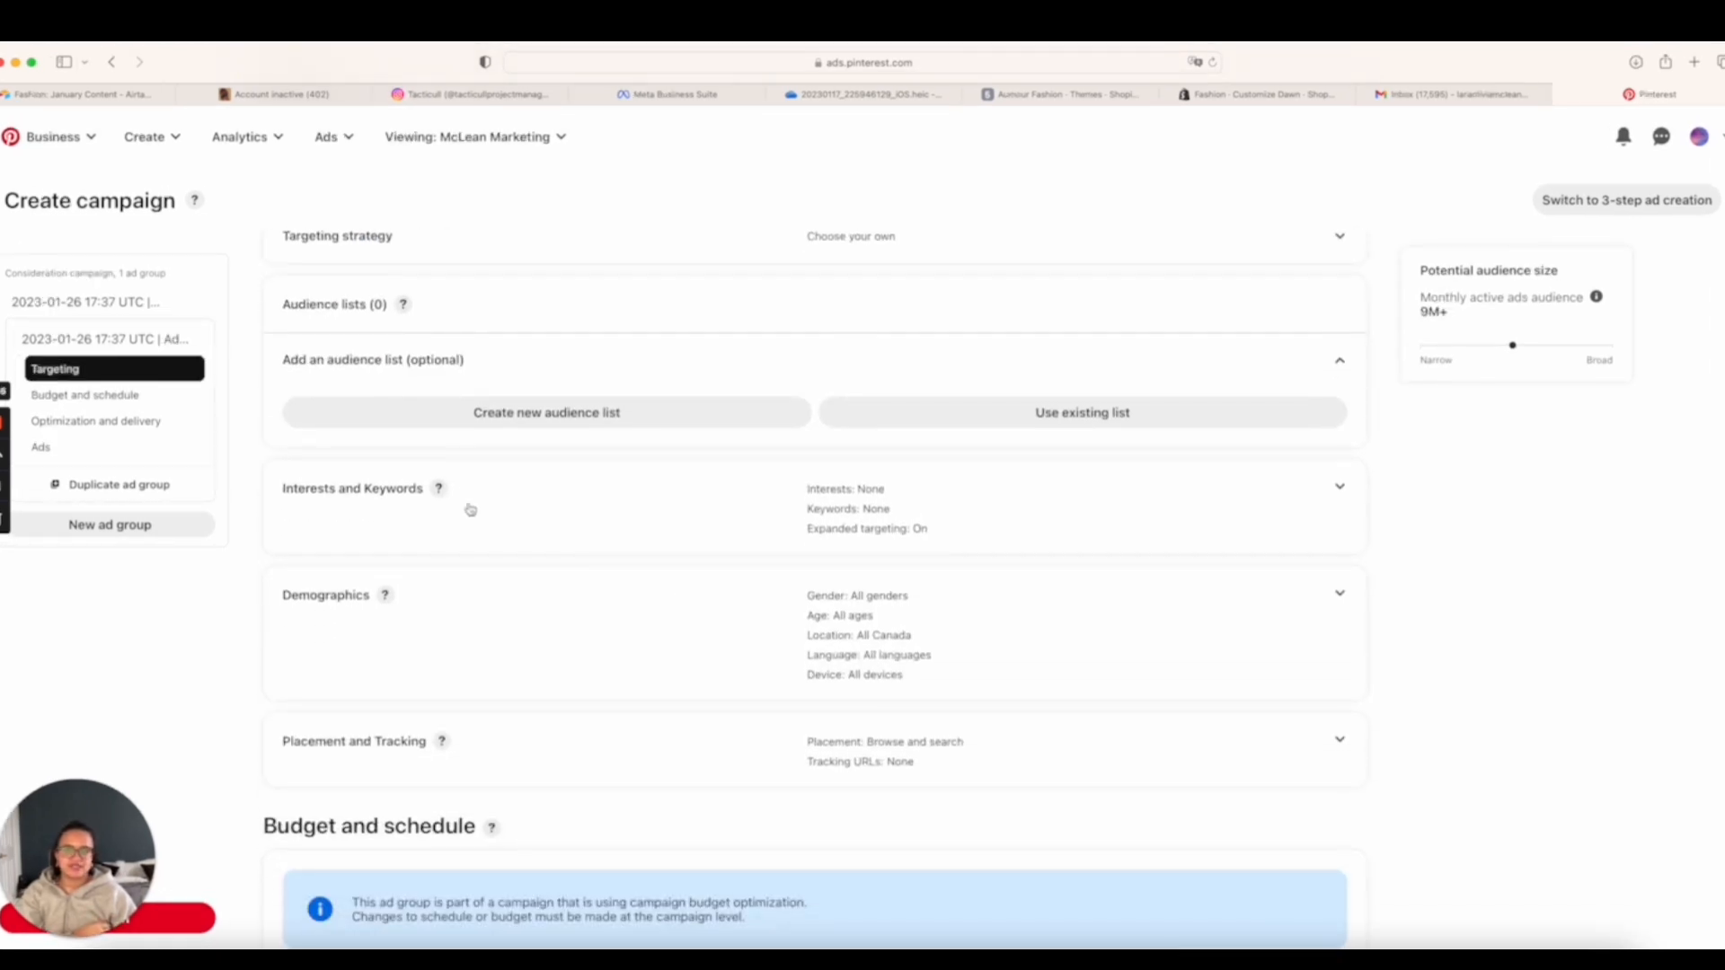
pyautogui.click(490, 508)
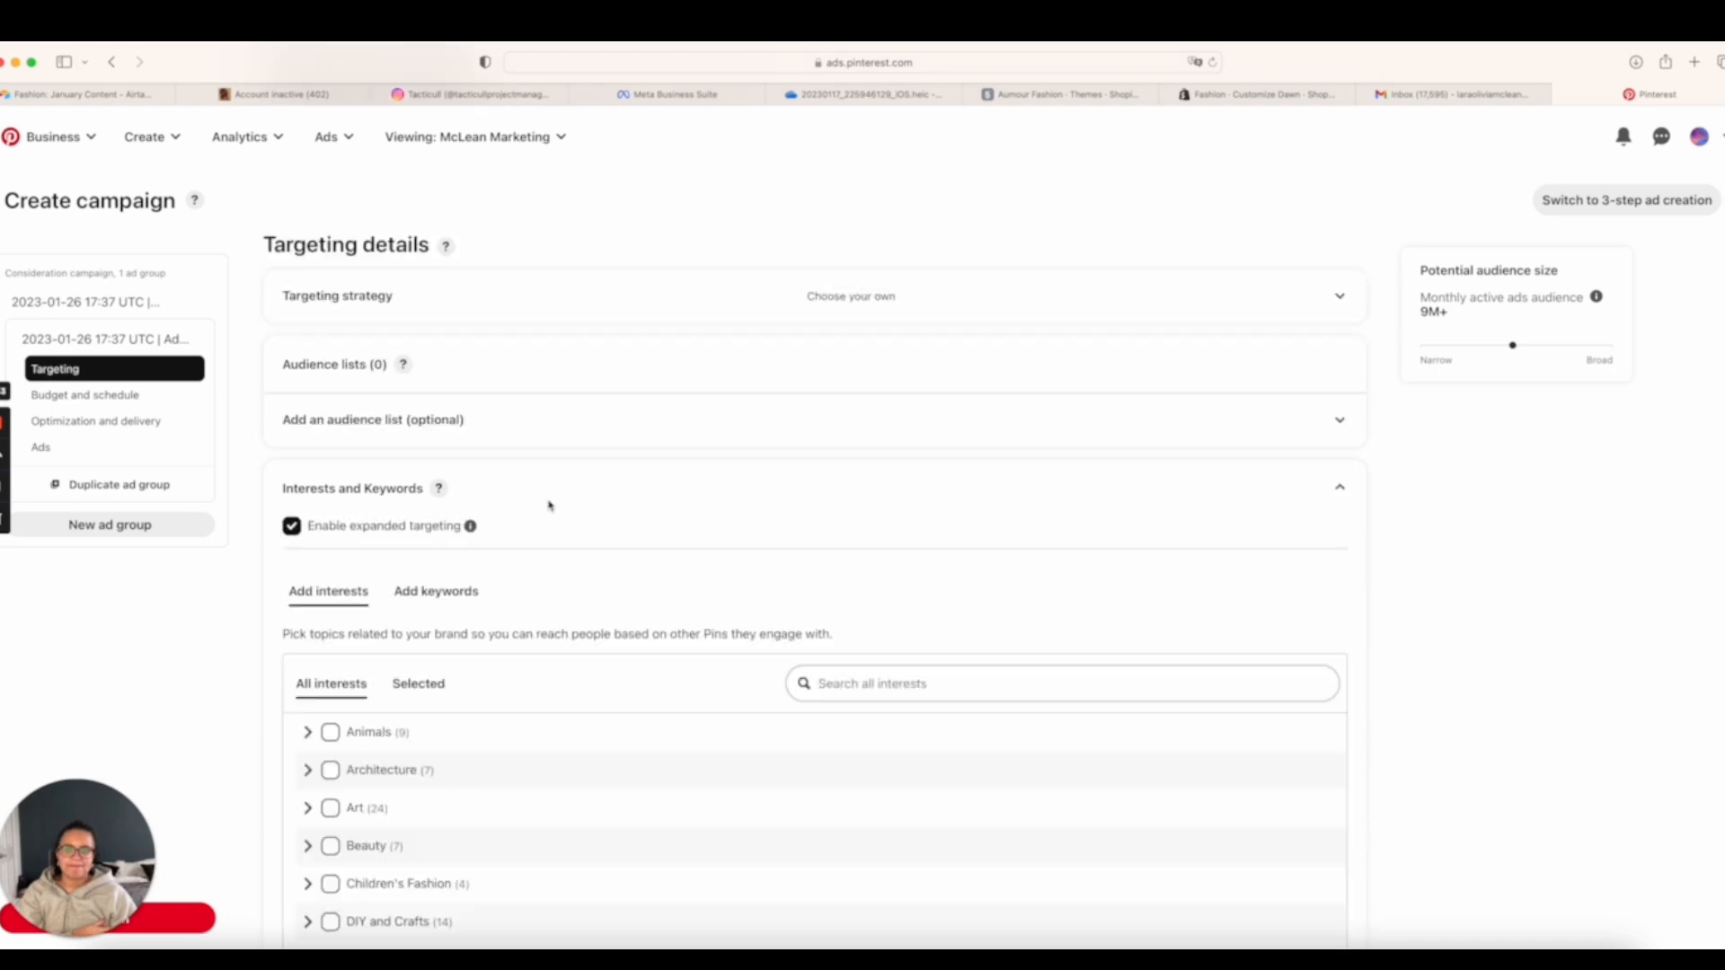
pyautogui.scroll(-3, 566, 512)
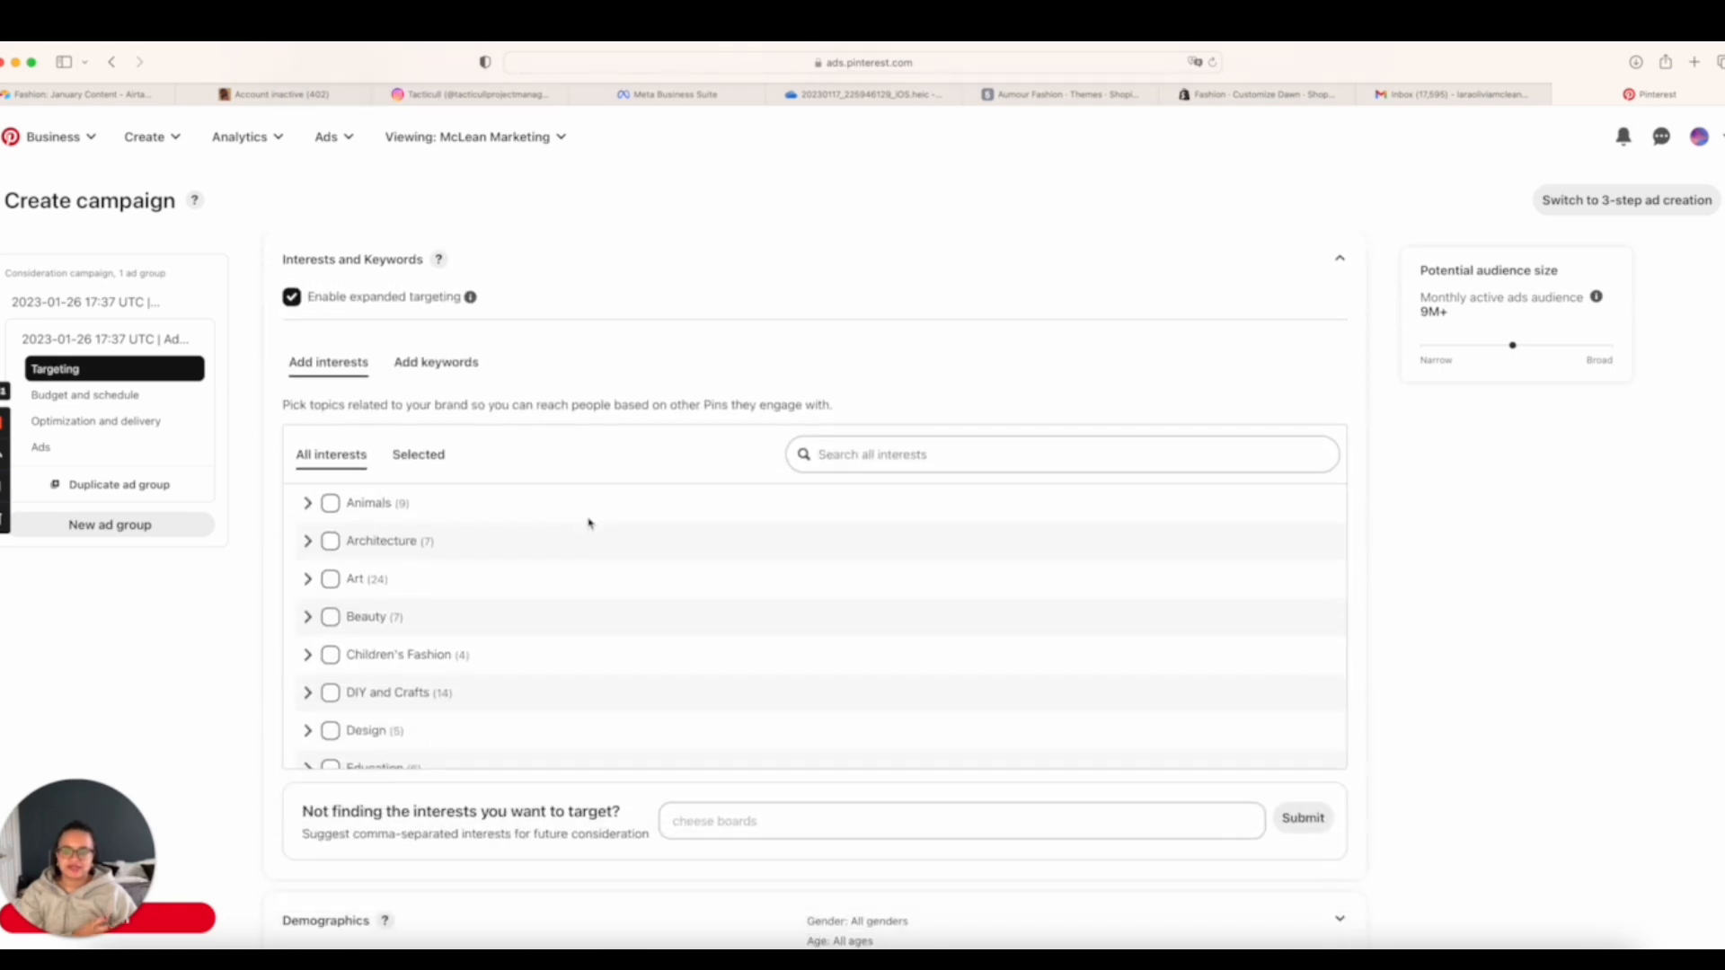
pyautogui.scroll(-2, 589, 522)
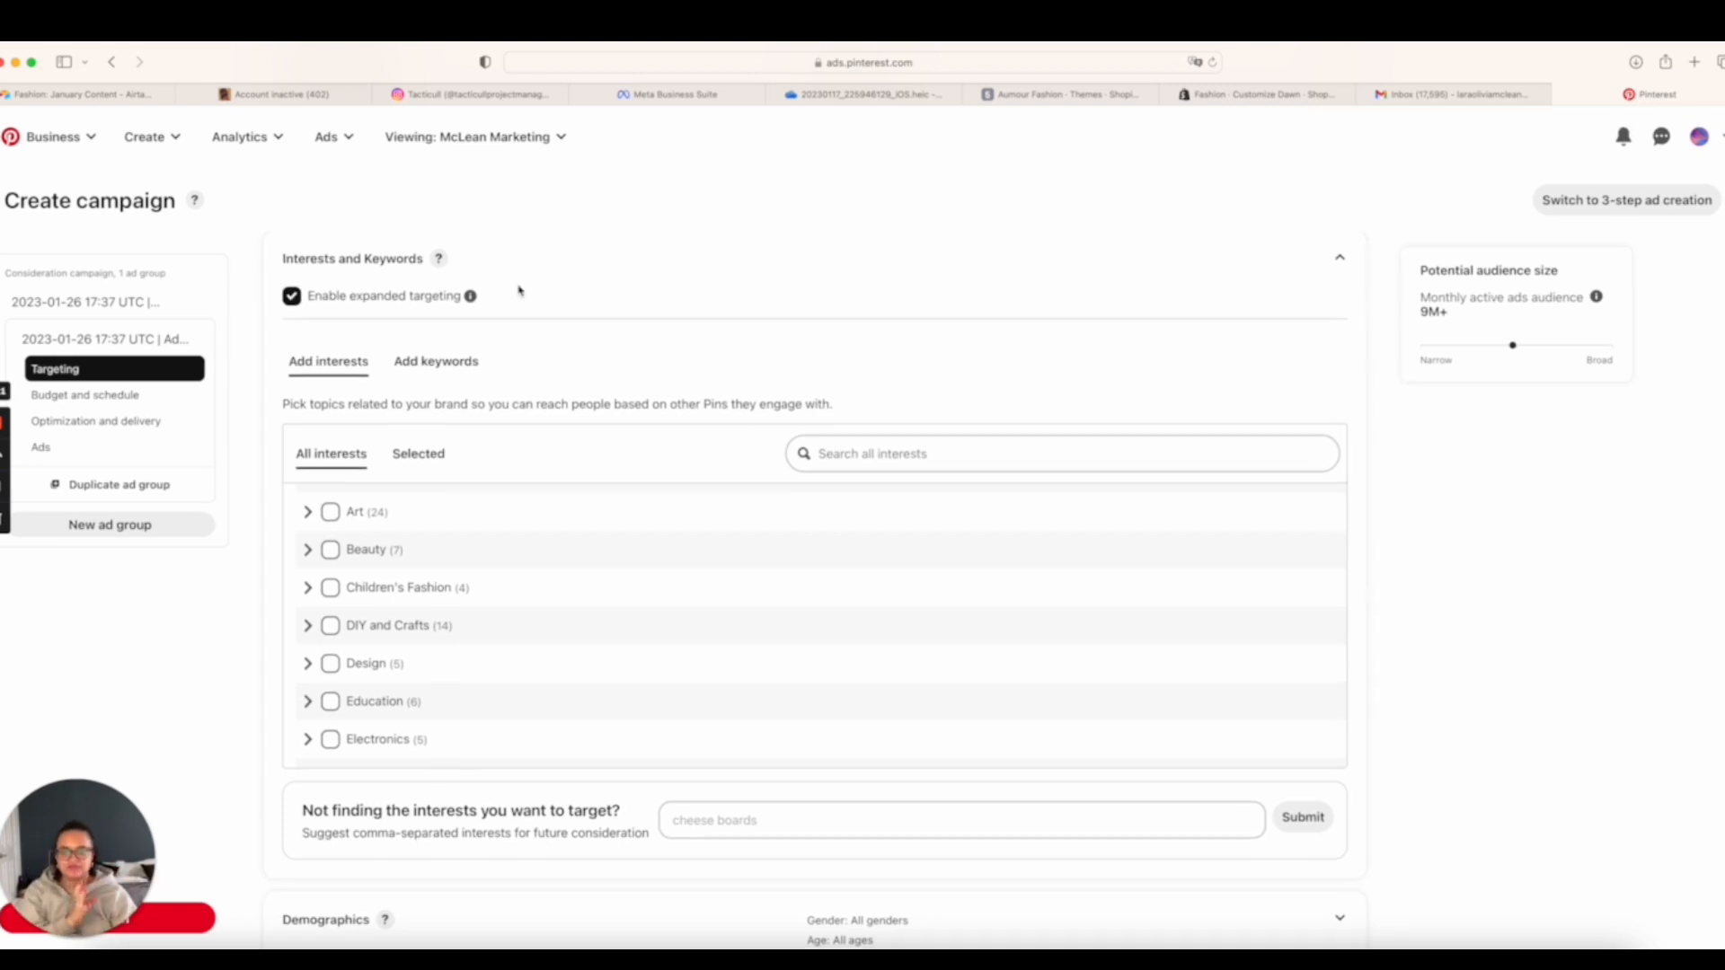
# - Search for keywords related to 'real estate' in the Add keywords tab
pyautogui.click(455, 363)
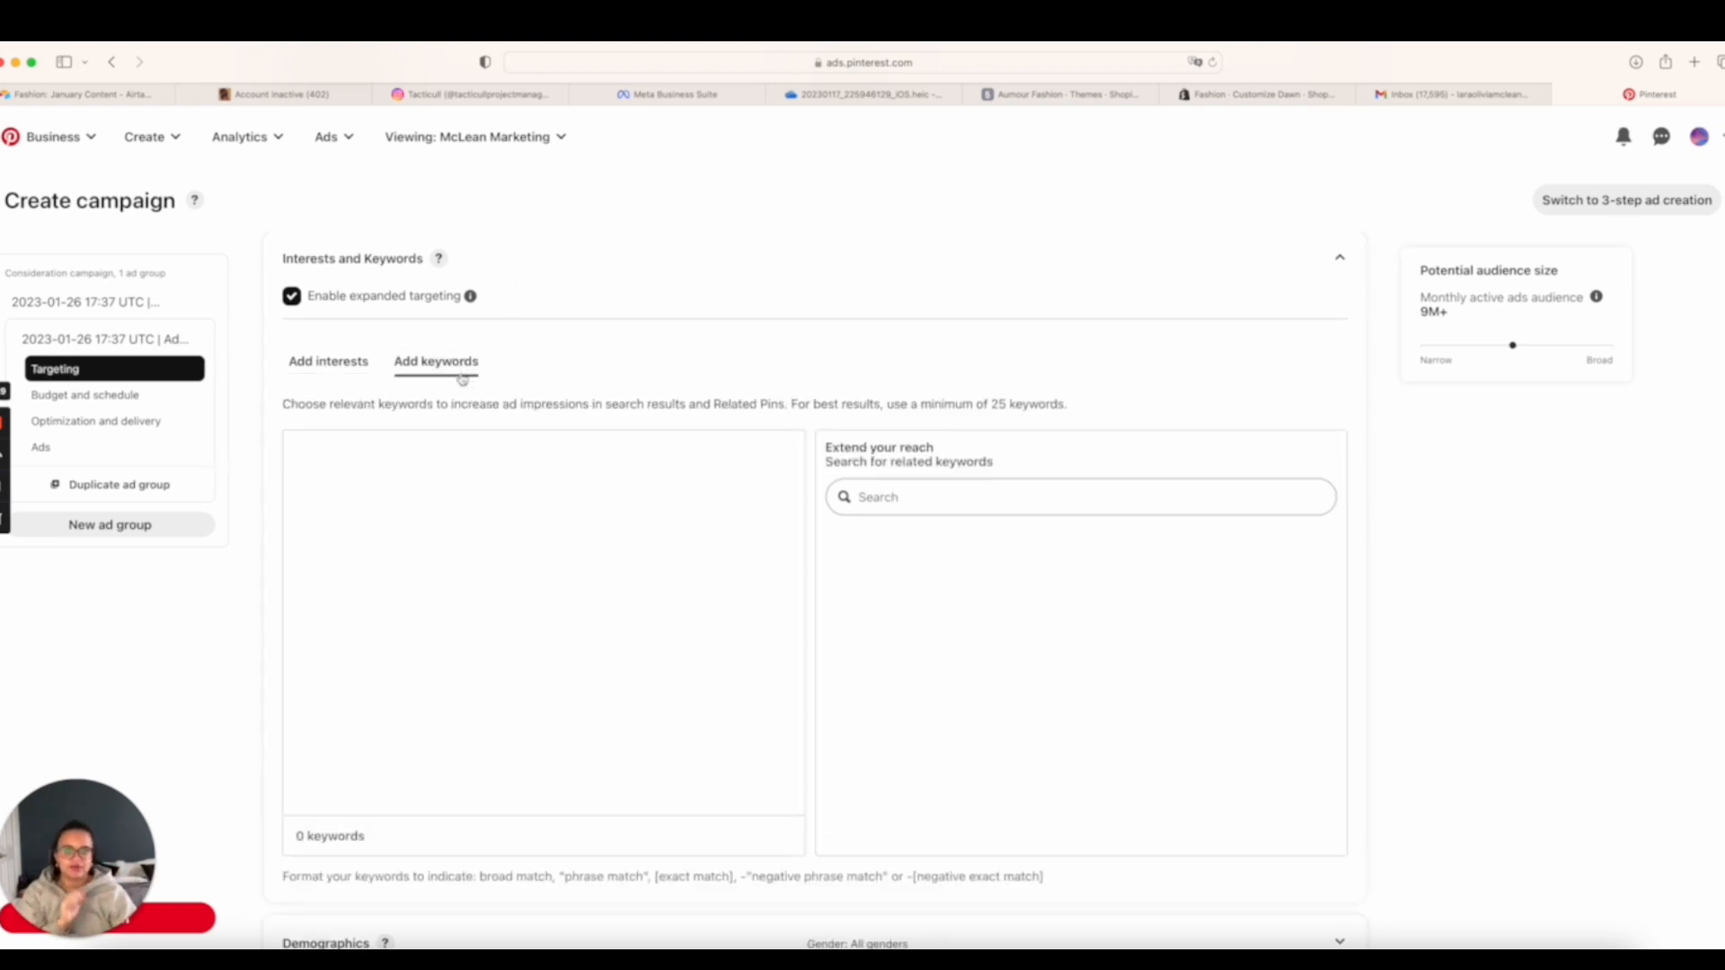
pyautogui.click(918, 499)
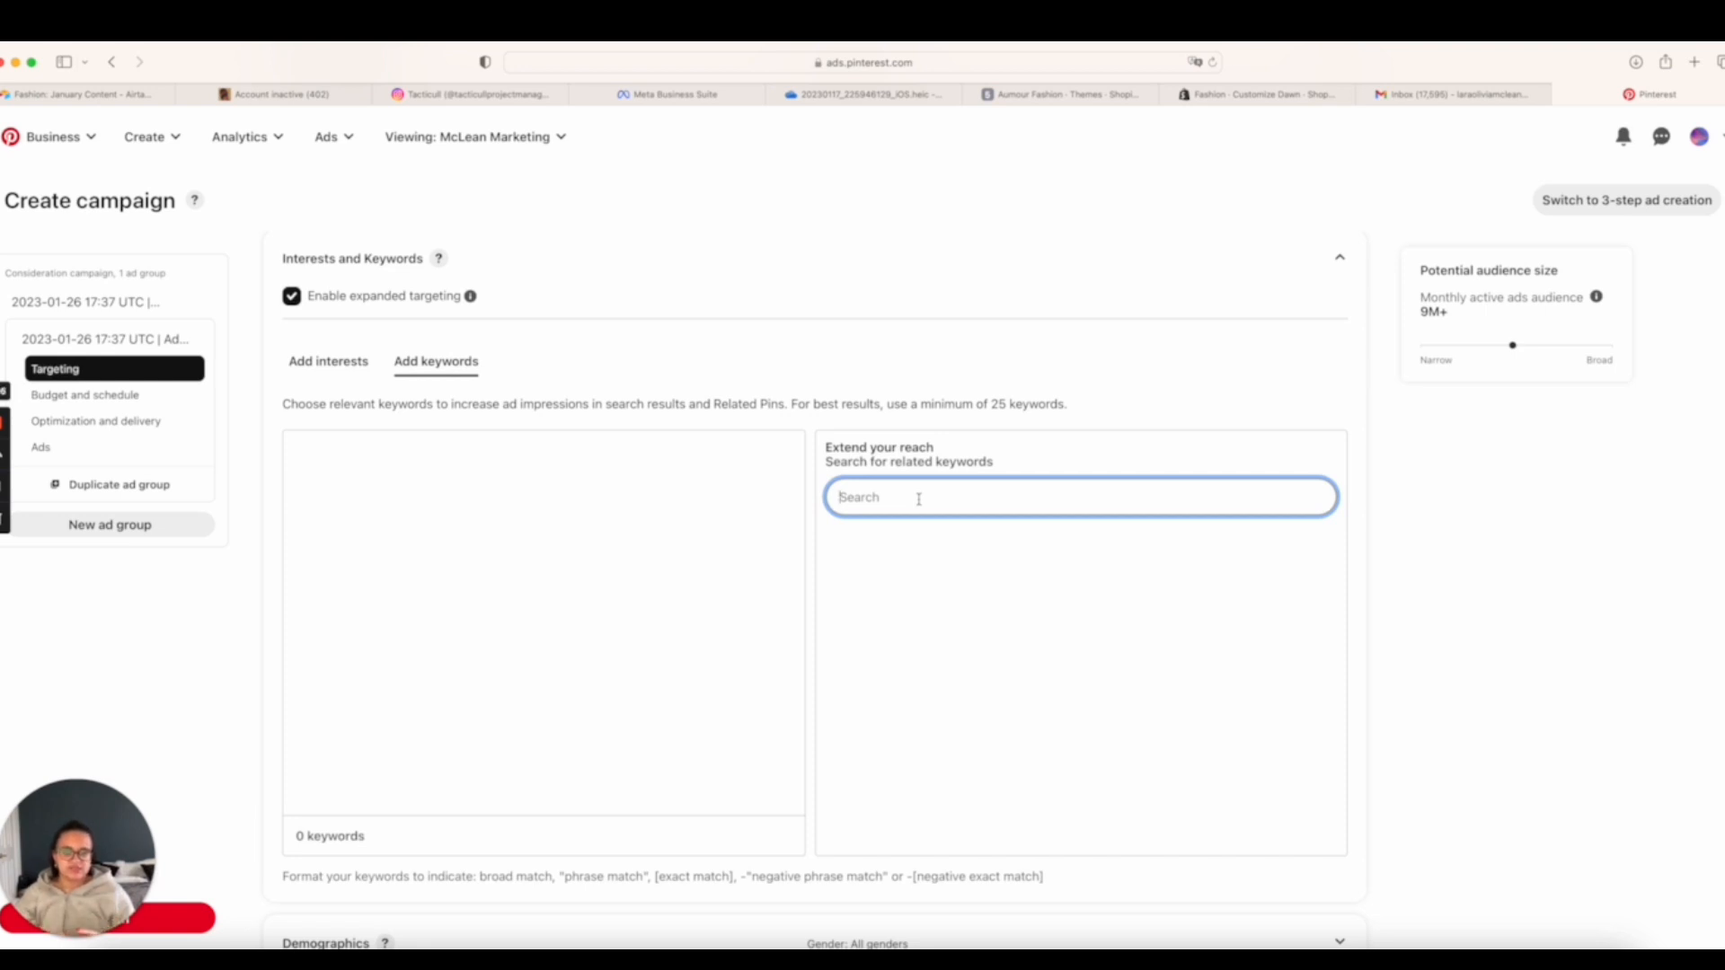
pyautogui.write('real estate')
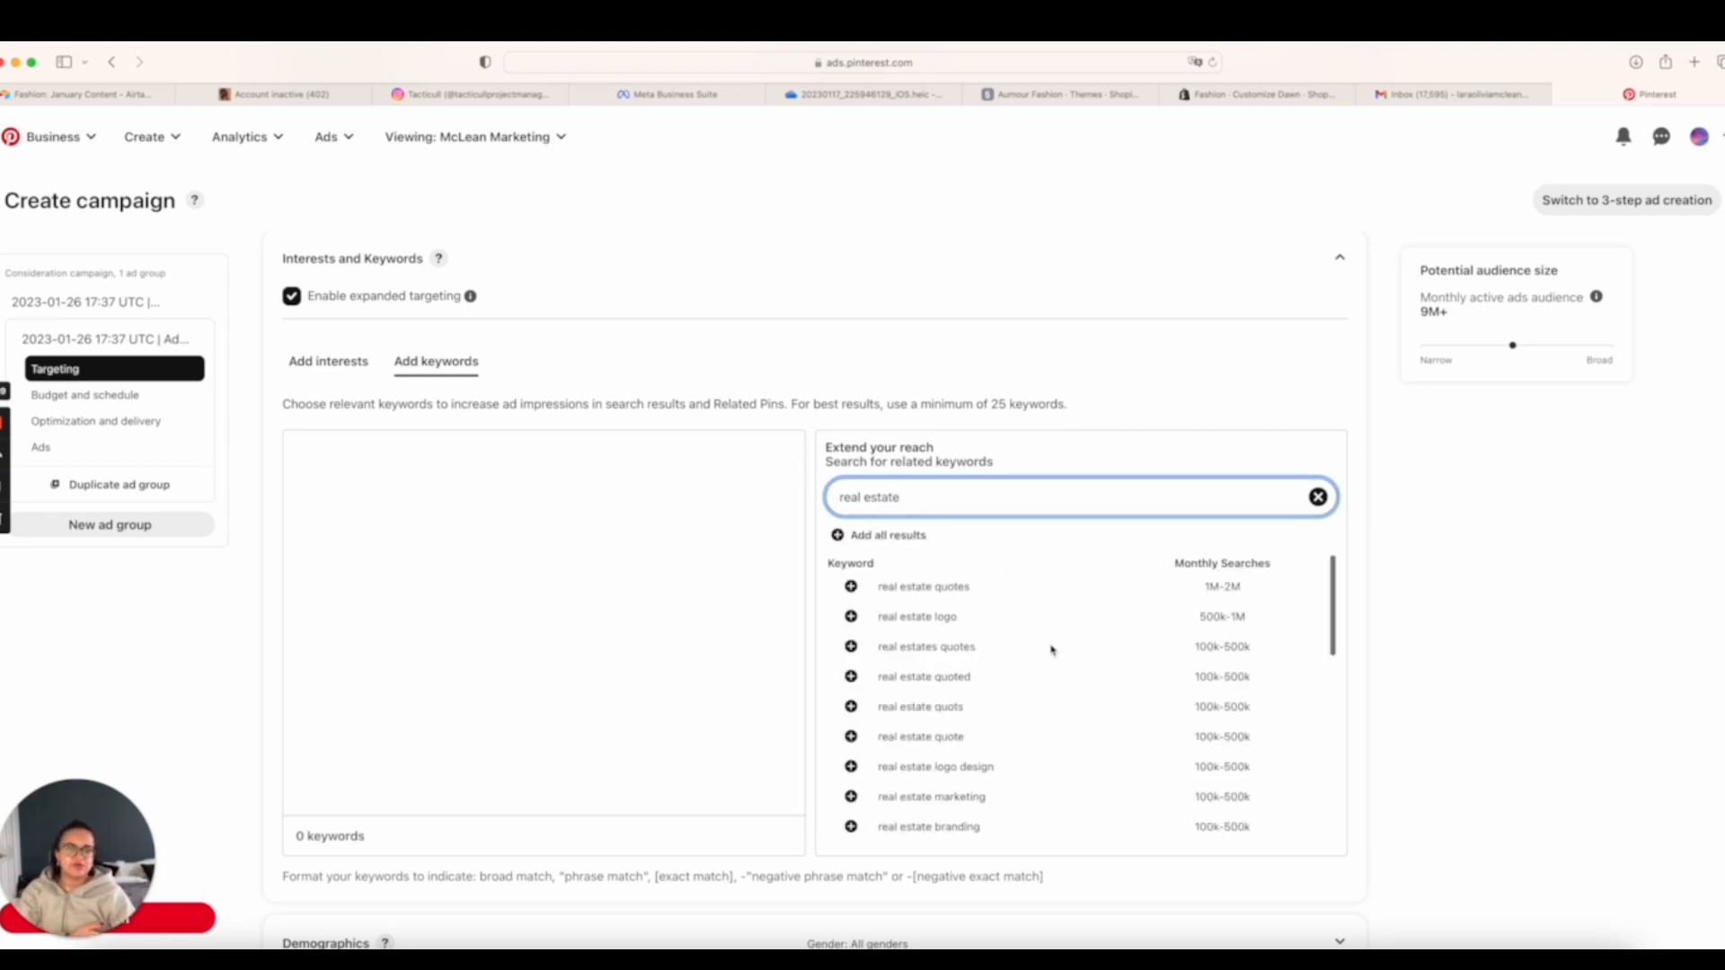
# - Review the real estate keyword suggestions and monthly volumes, such as 'real estate quotes' at 1M–2M
pyautogui.scroll(-1, 988, 628)
pyautogui.scroll(1, 972, 626)
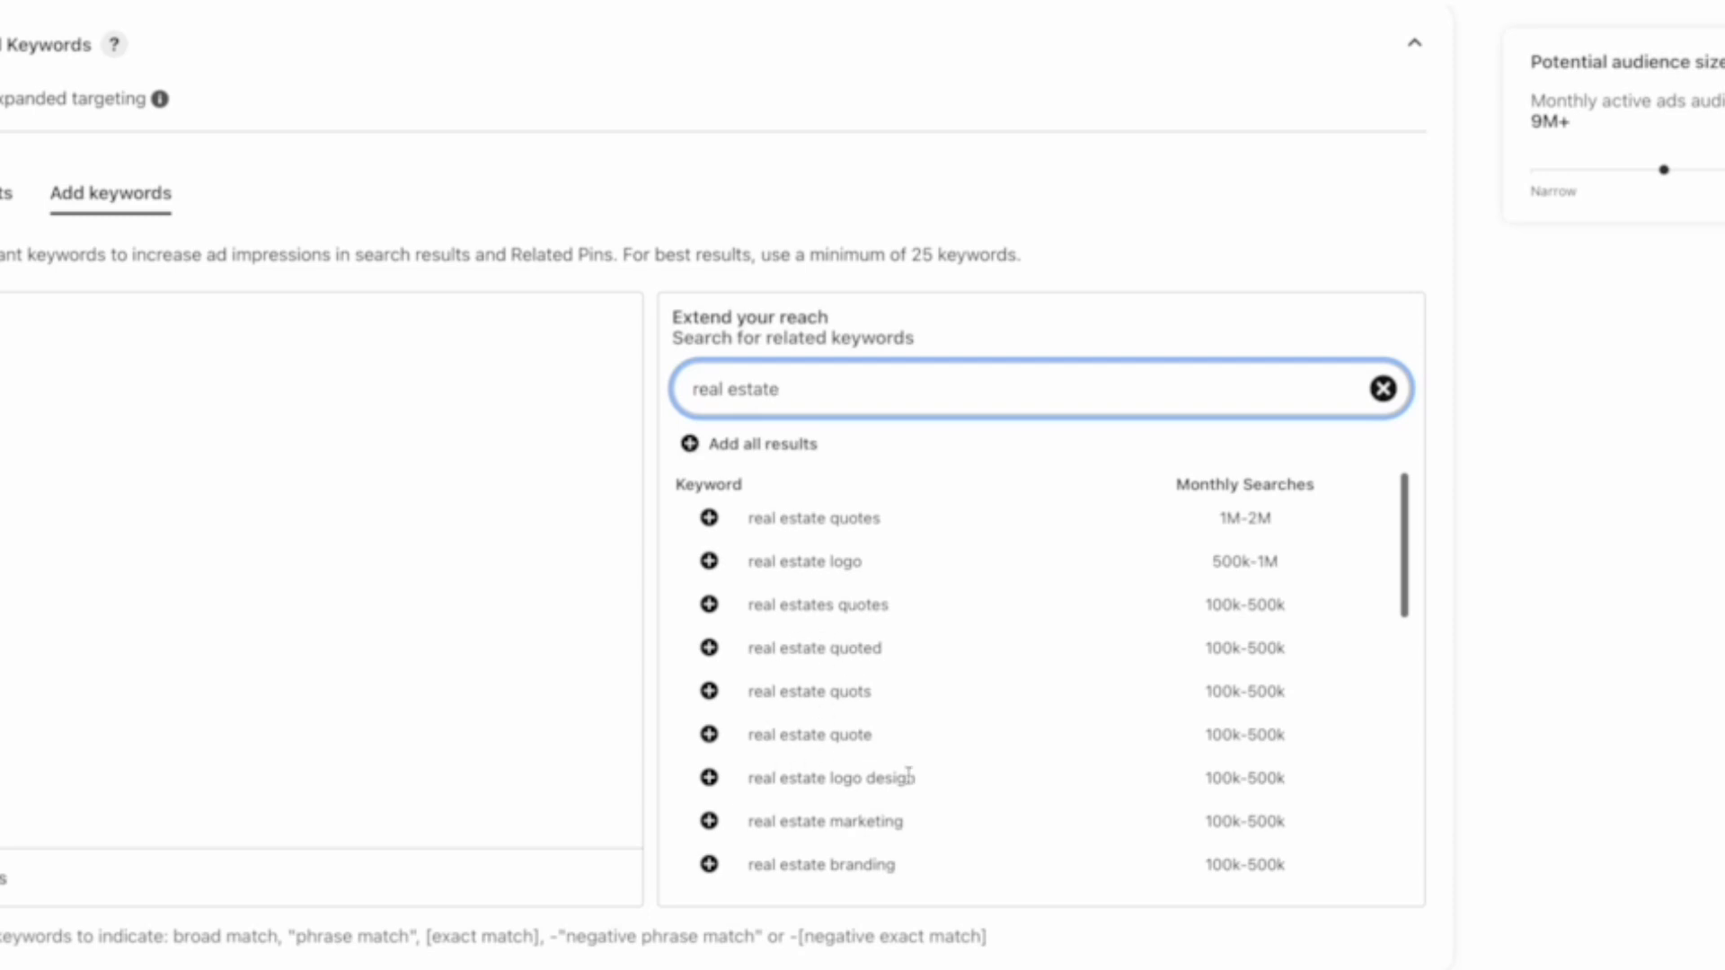
pyautogui.scroll(-2, 909, 775)
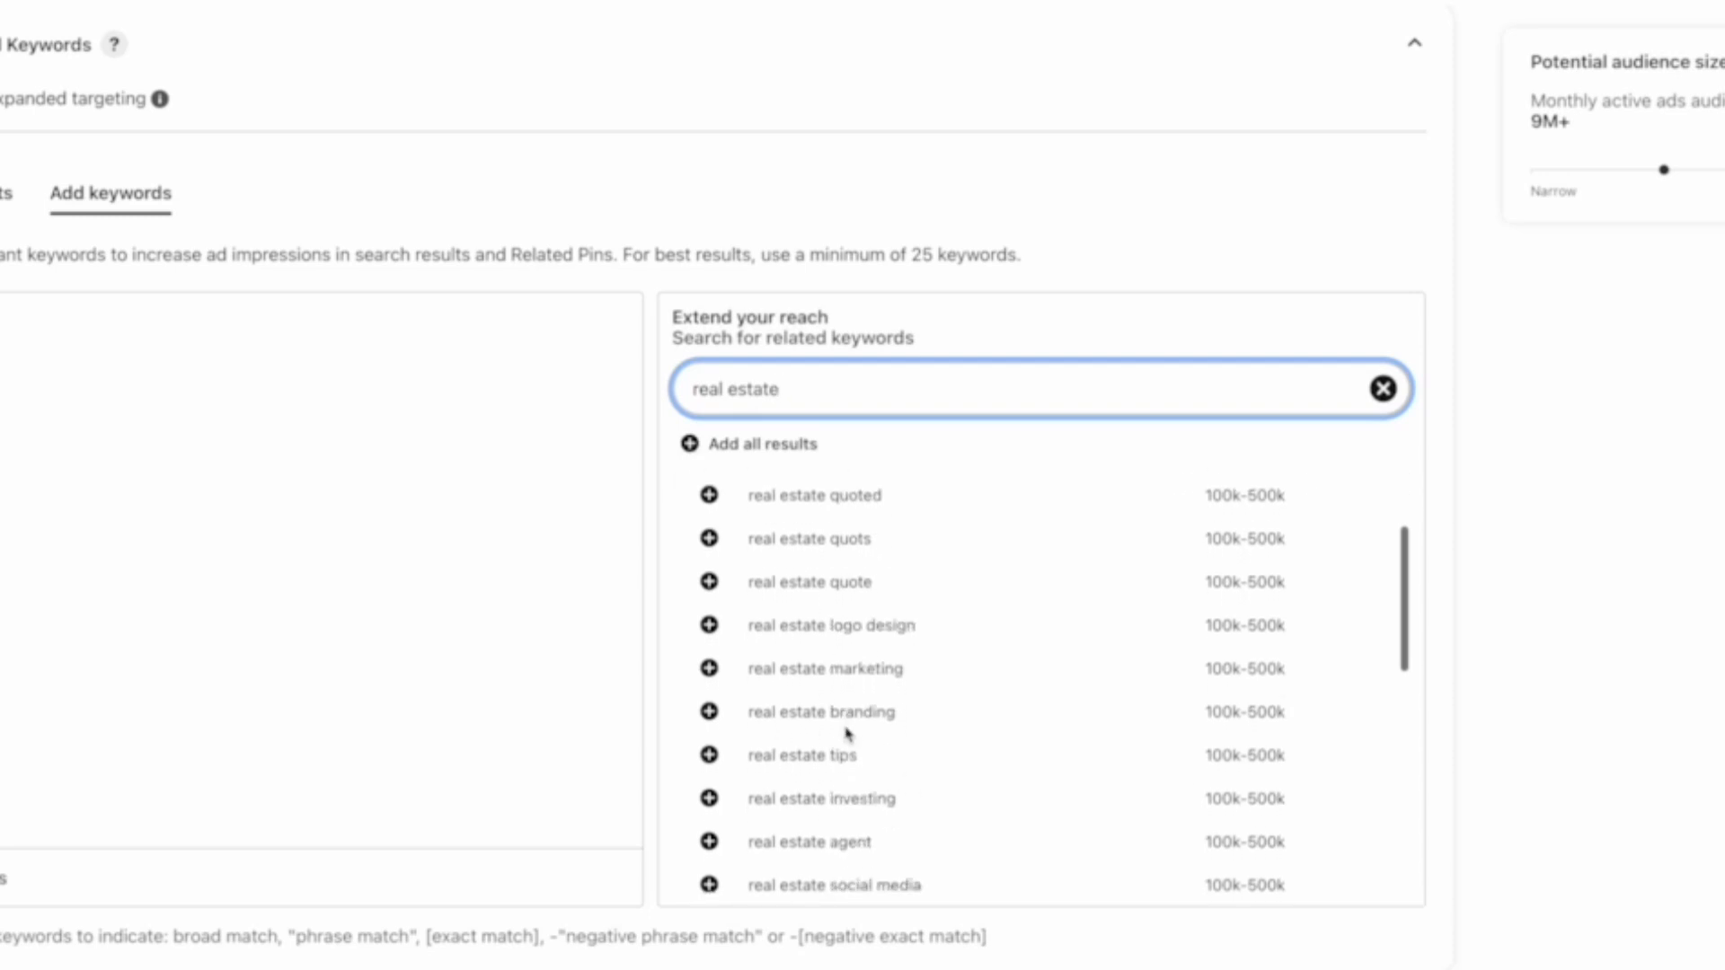
pyautogui.scroll(-3, 867, 735)
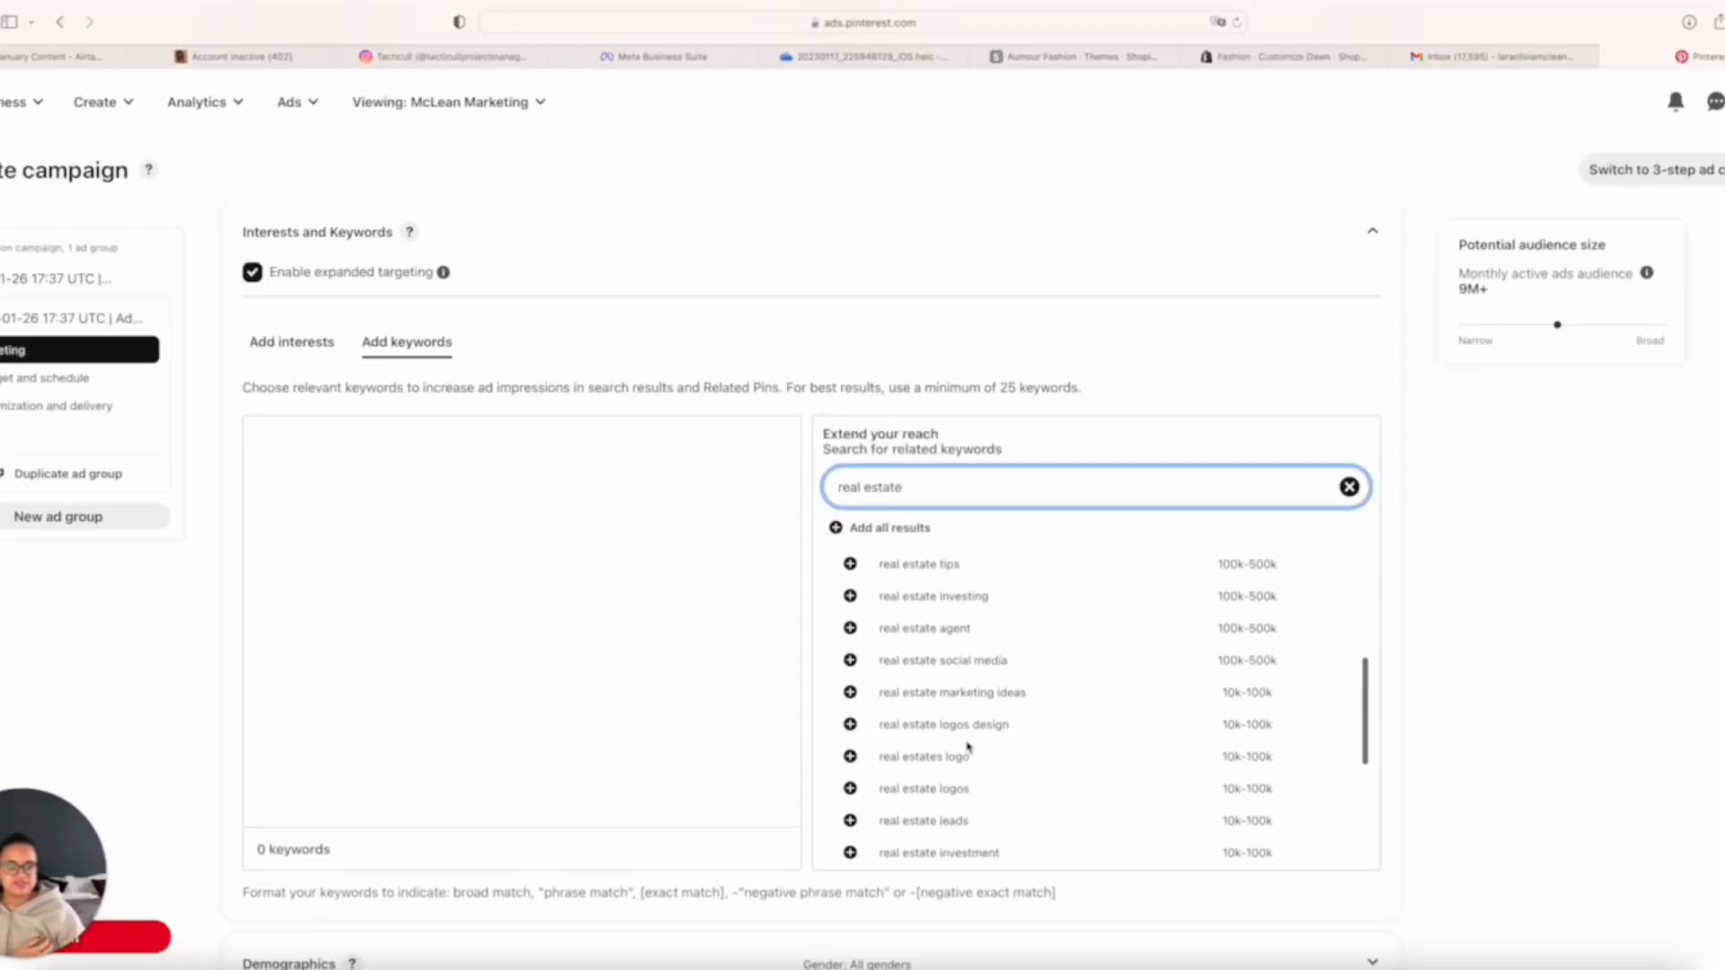
pyautogui.scroll(-5, 967, 746)
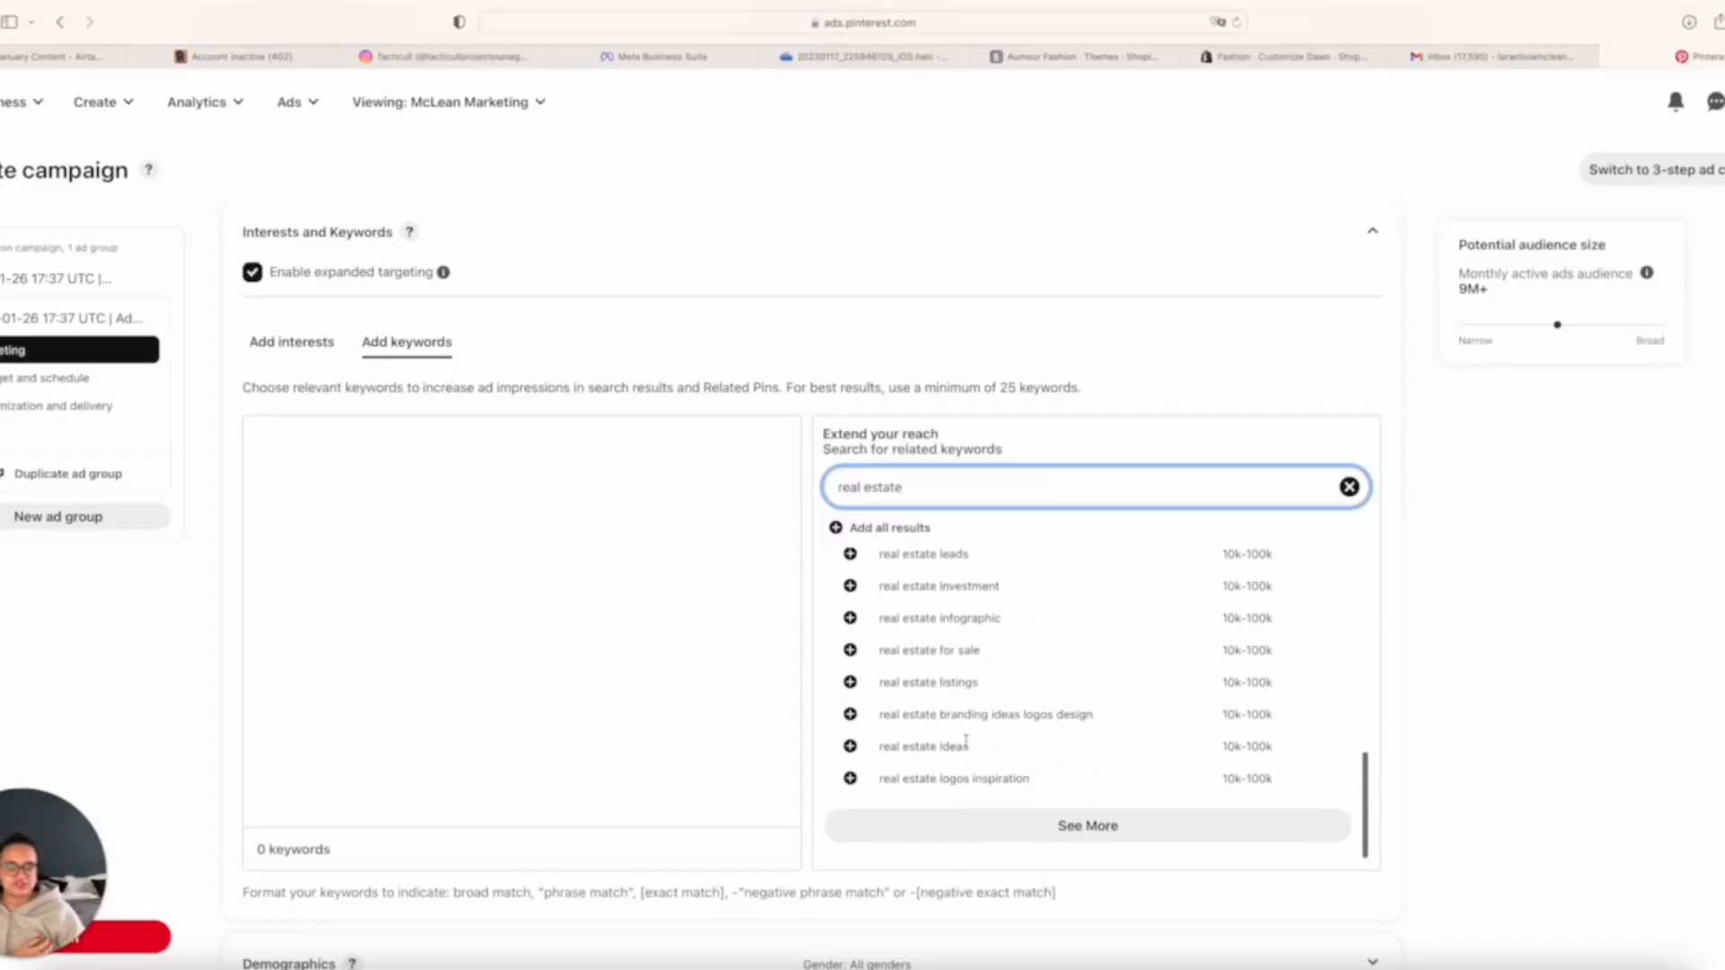
pyautogui.scroll(8, 969, 743)
pyautogui.scroll(-8, 974, 744)
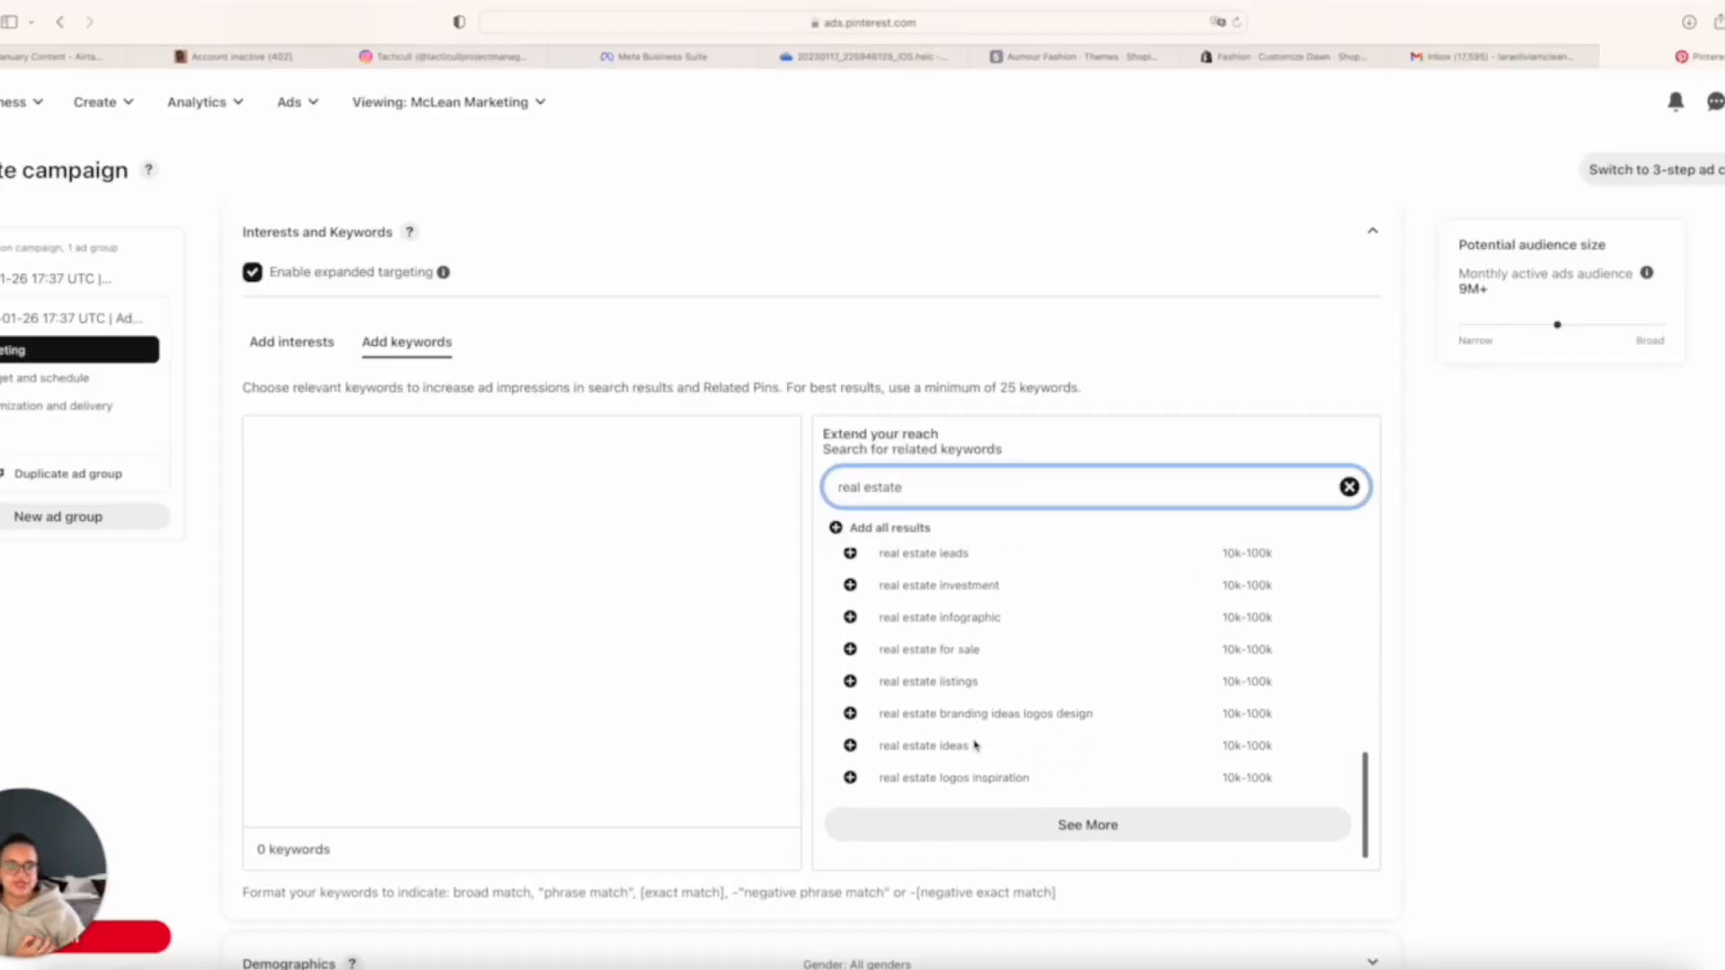
pyautogui.scroll(8, 975, 746)
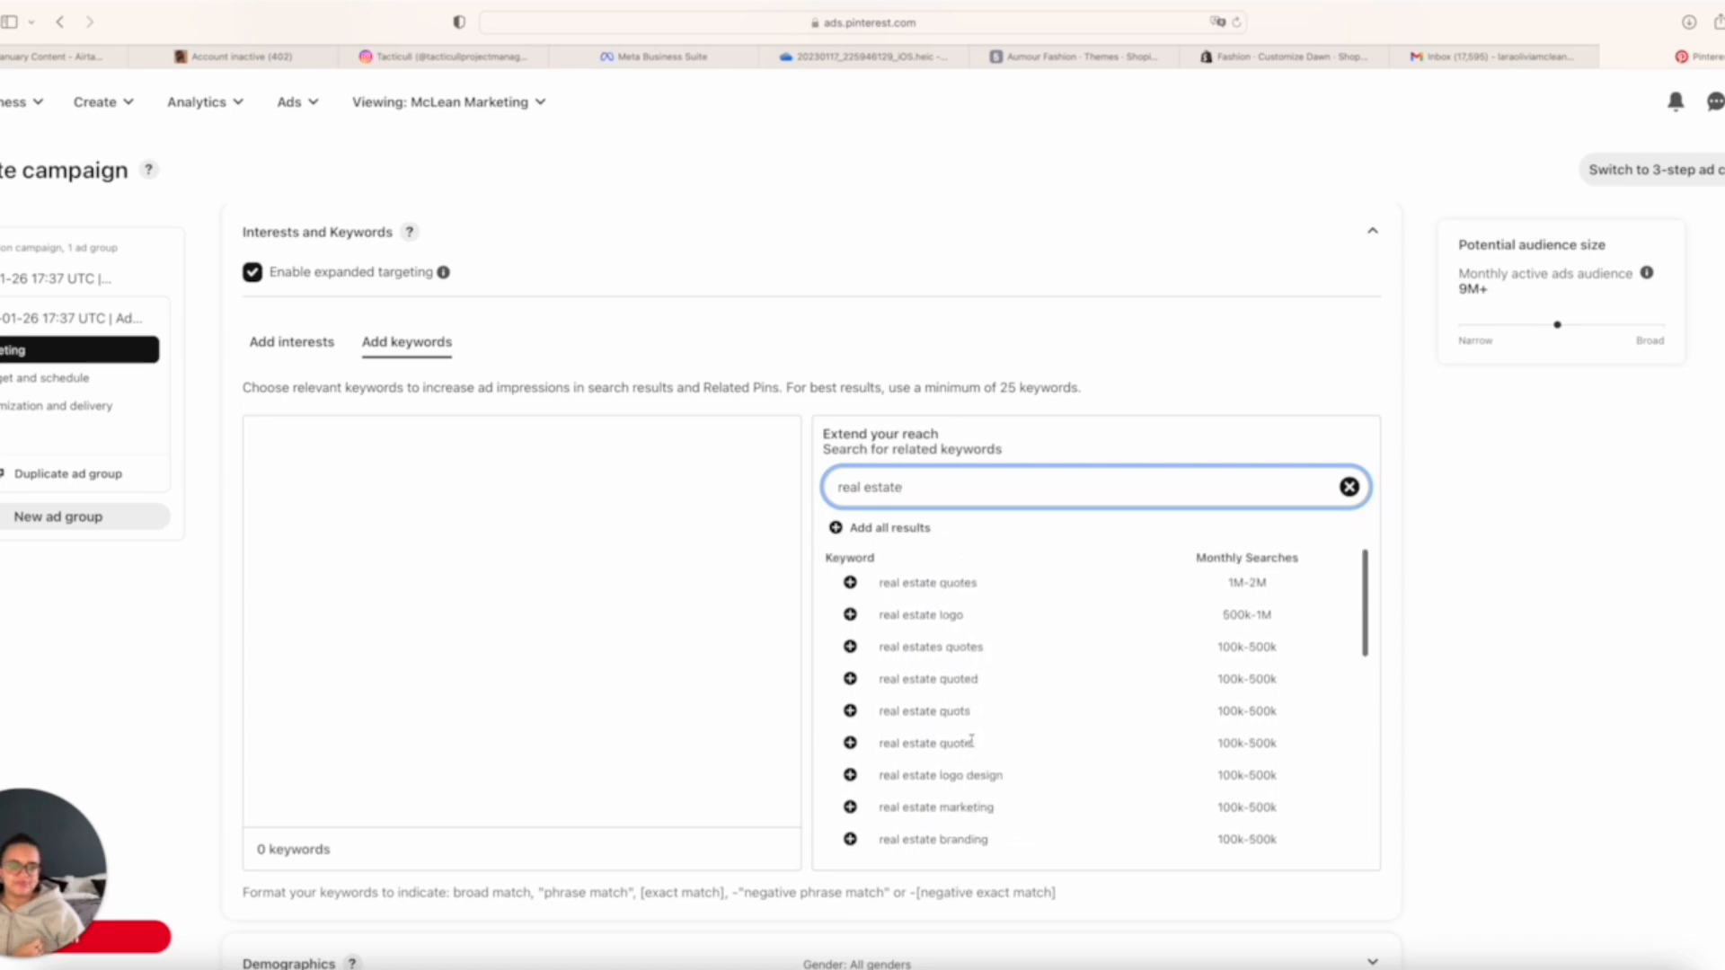
pyautogui.hscroll(1, 1150, 611)
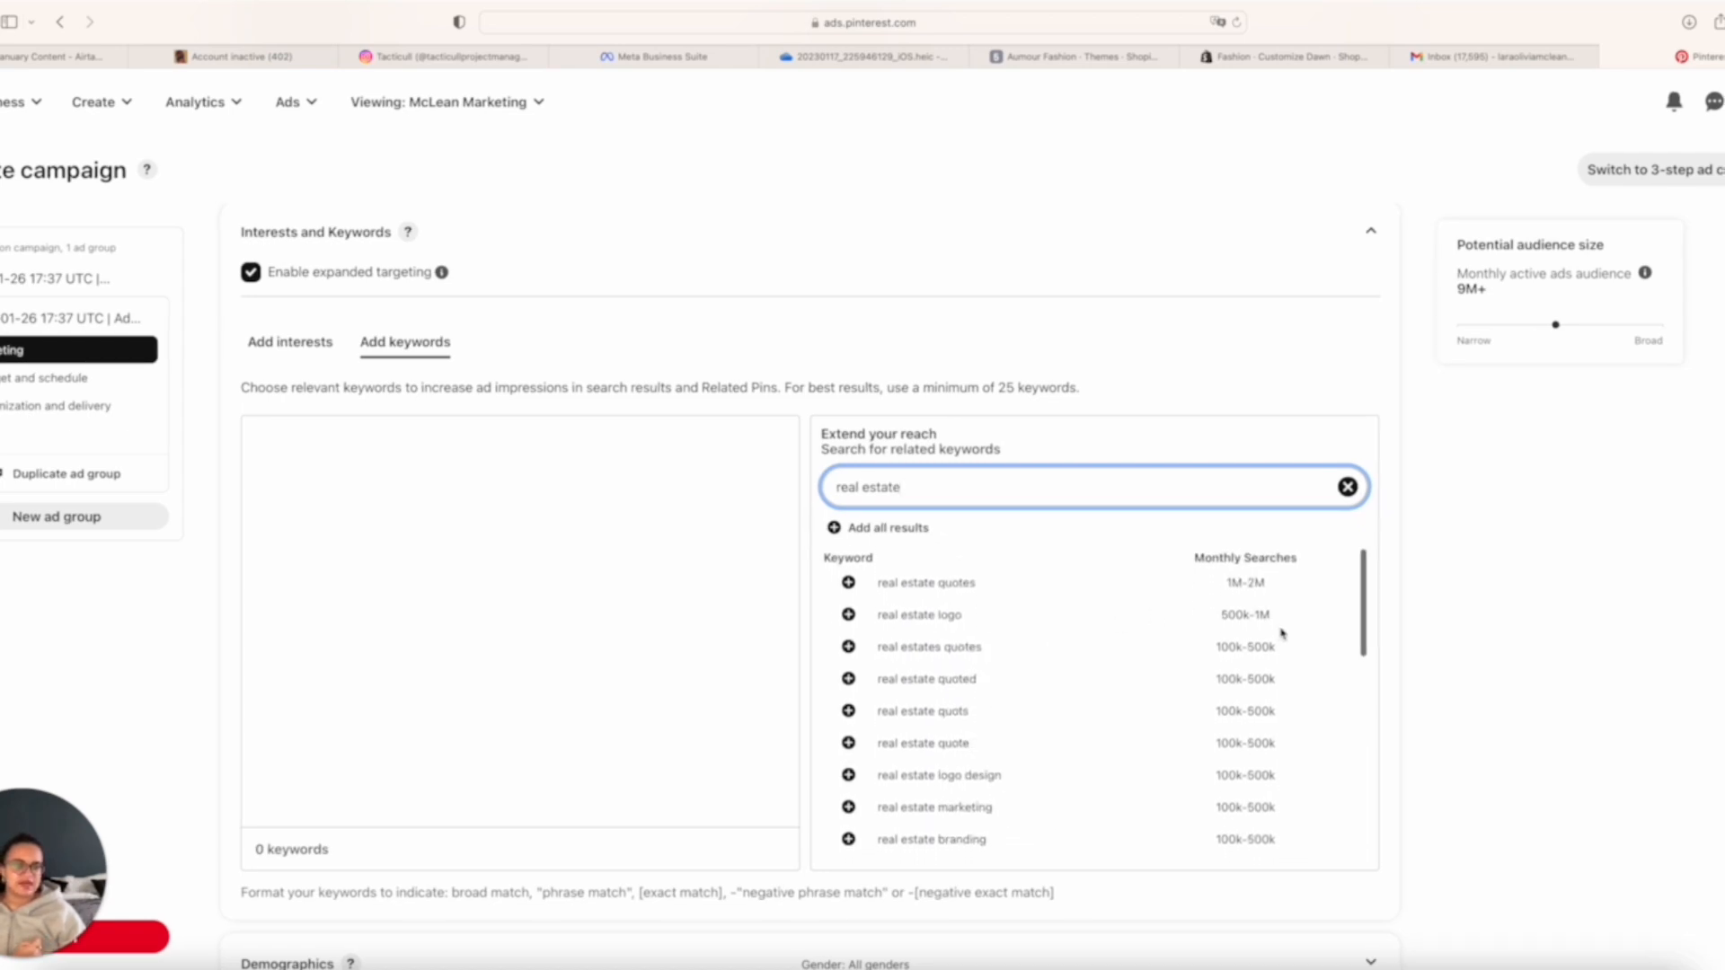
pyautogui.hscroll(-1, 1251, 669)
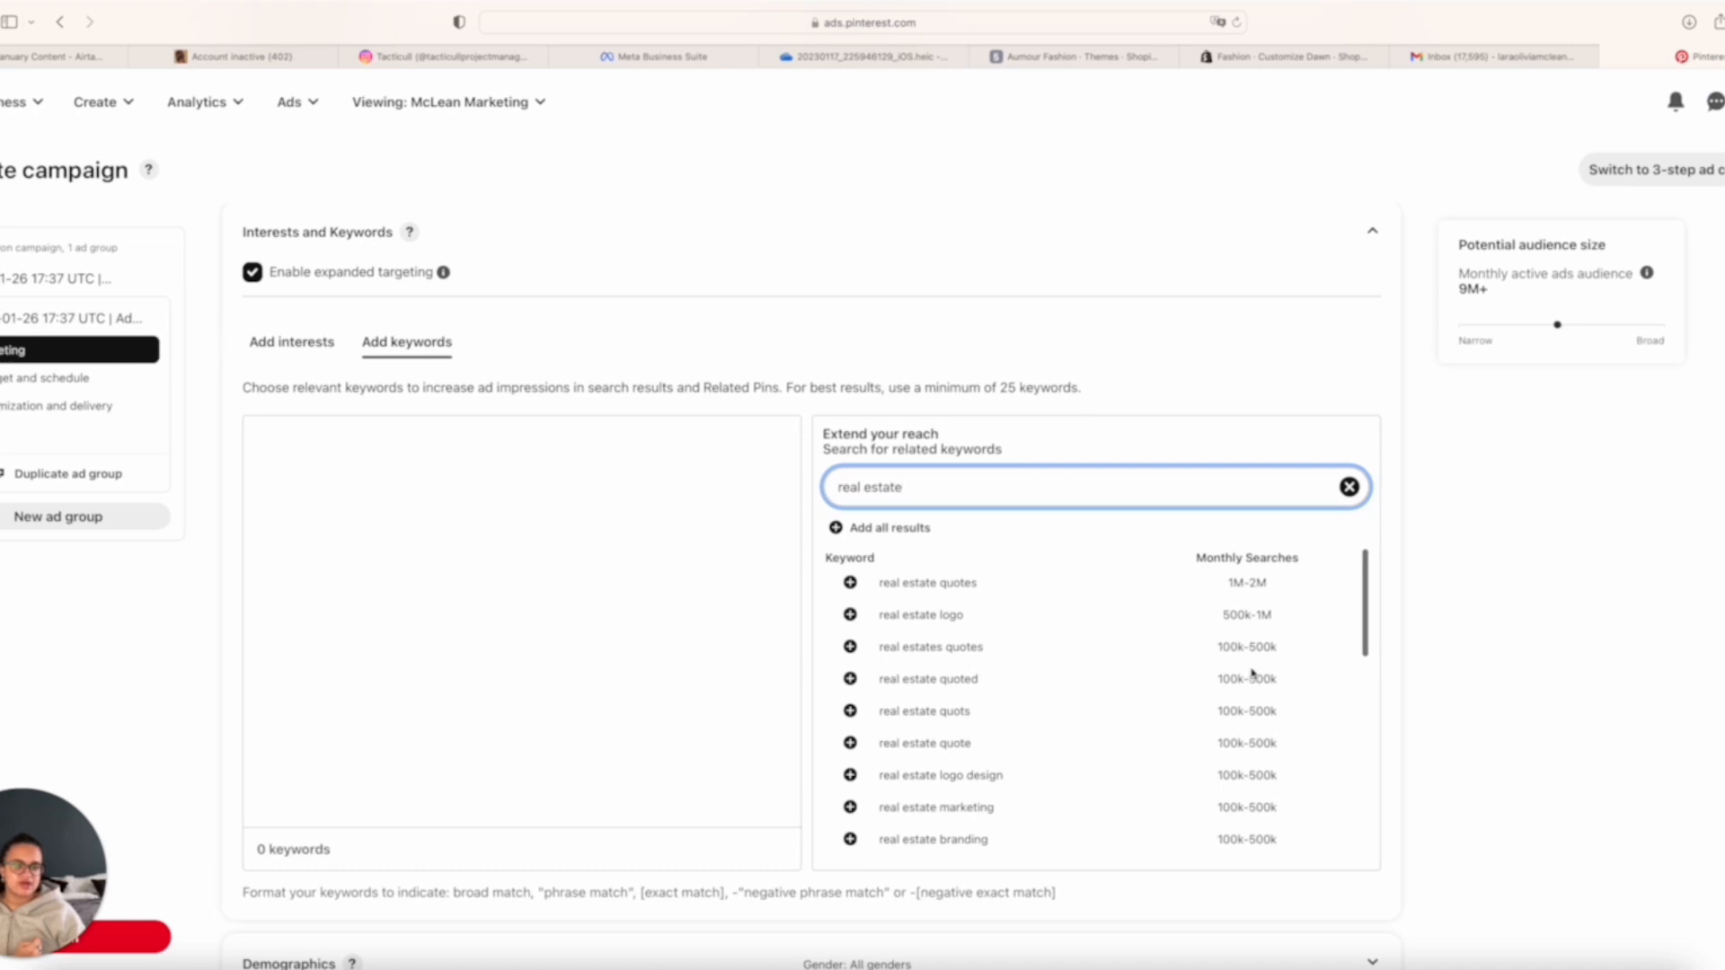
pyautogui.scroll(-5, 1251, 669)
# - Check more real estate suggestions, like 'real estate logo' at 500k–1M, and select the search term
pyautogui.scroll(5, 1250, 669)
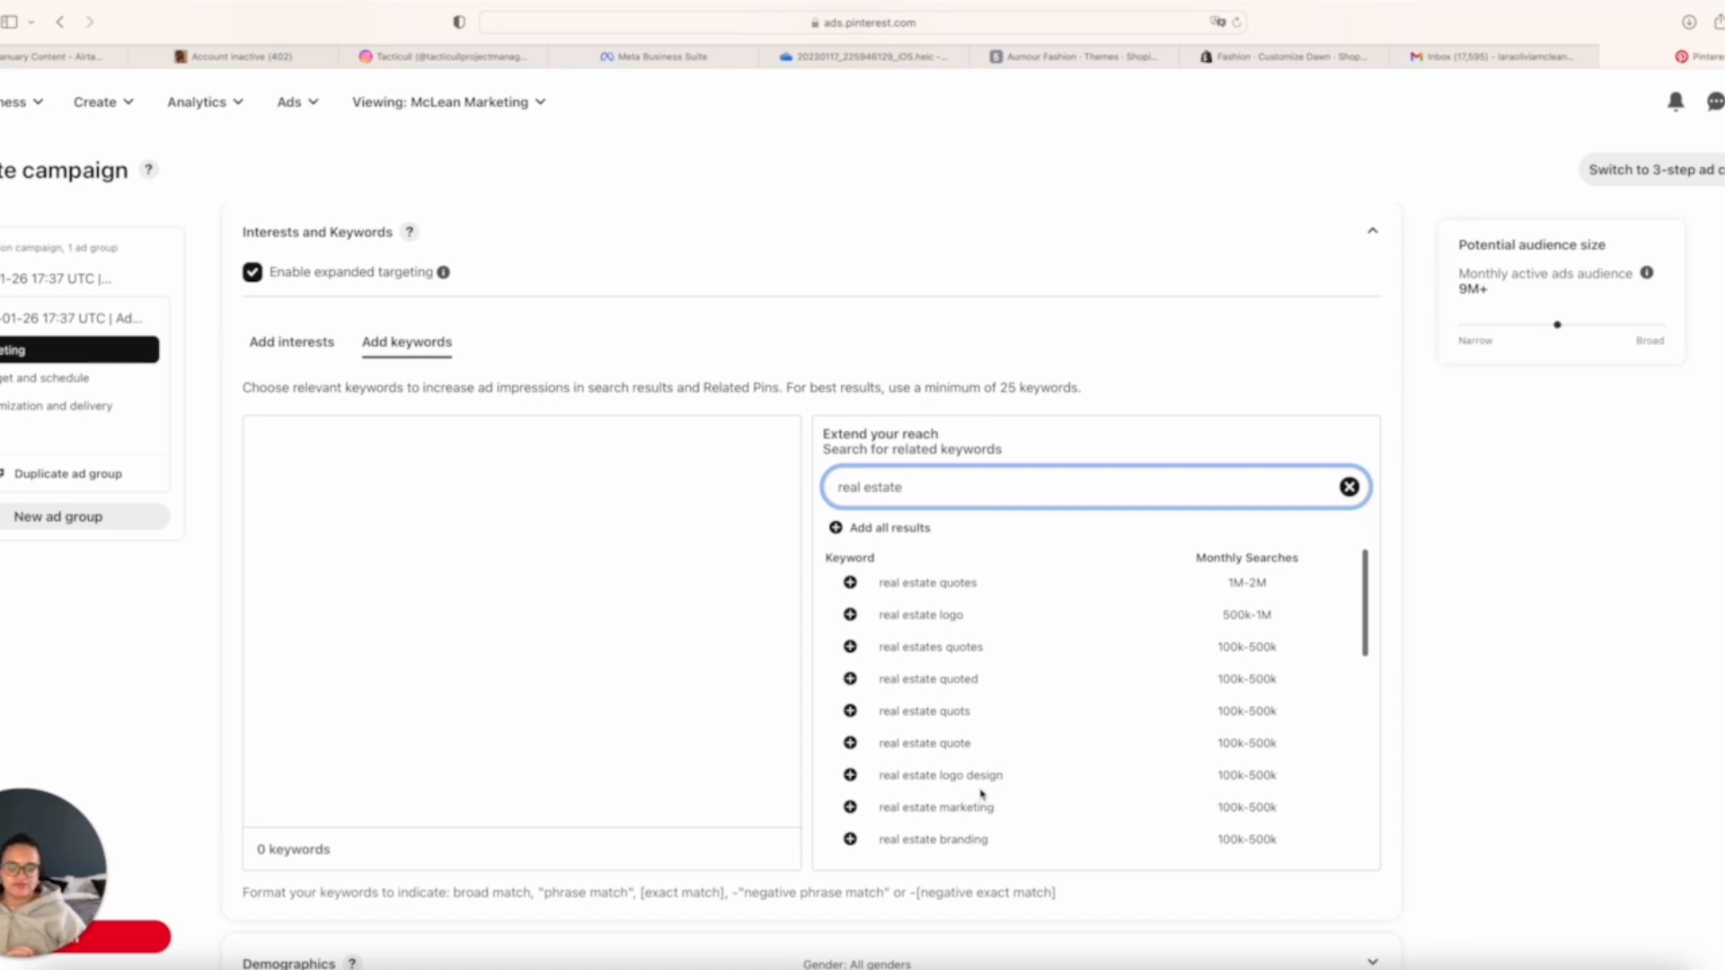
pyautogui.scroll(-1, 983, 792)
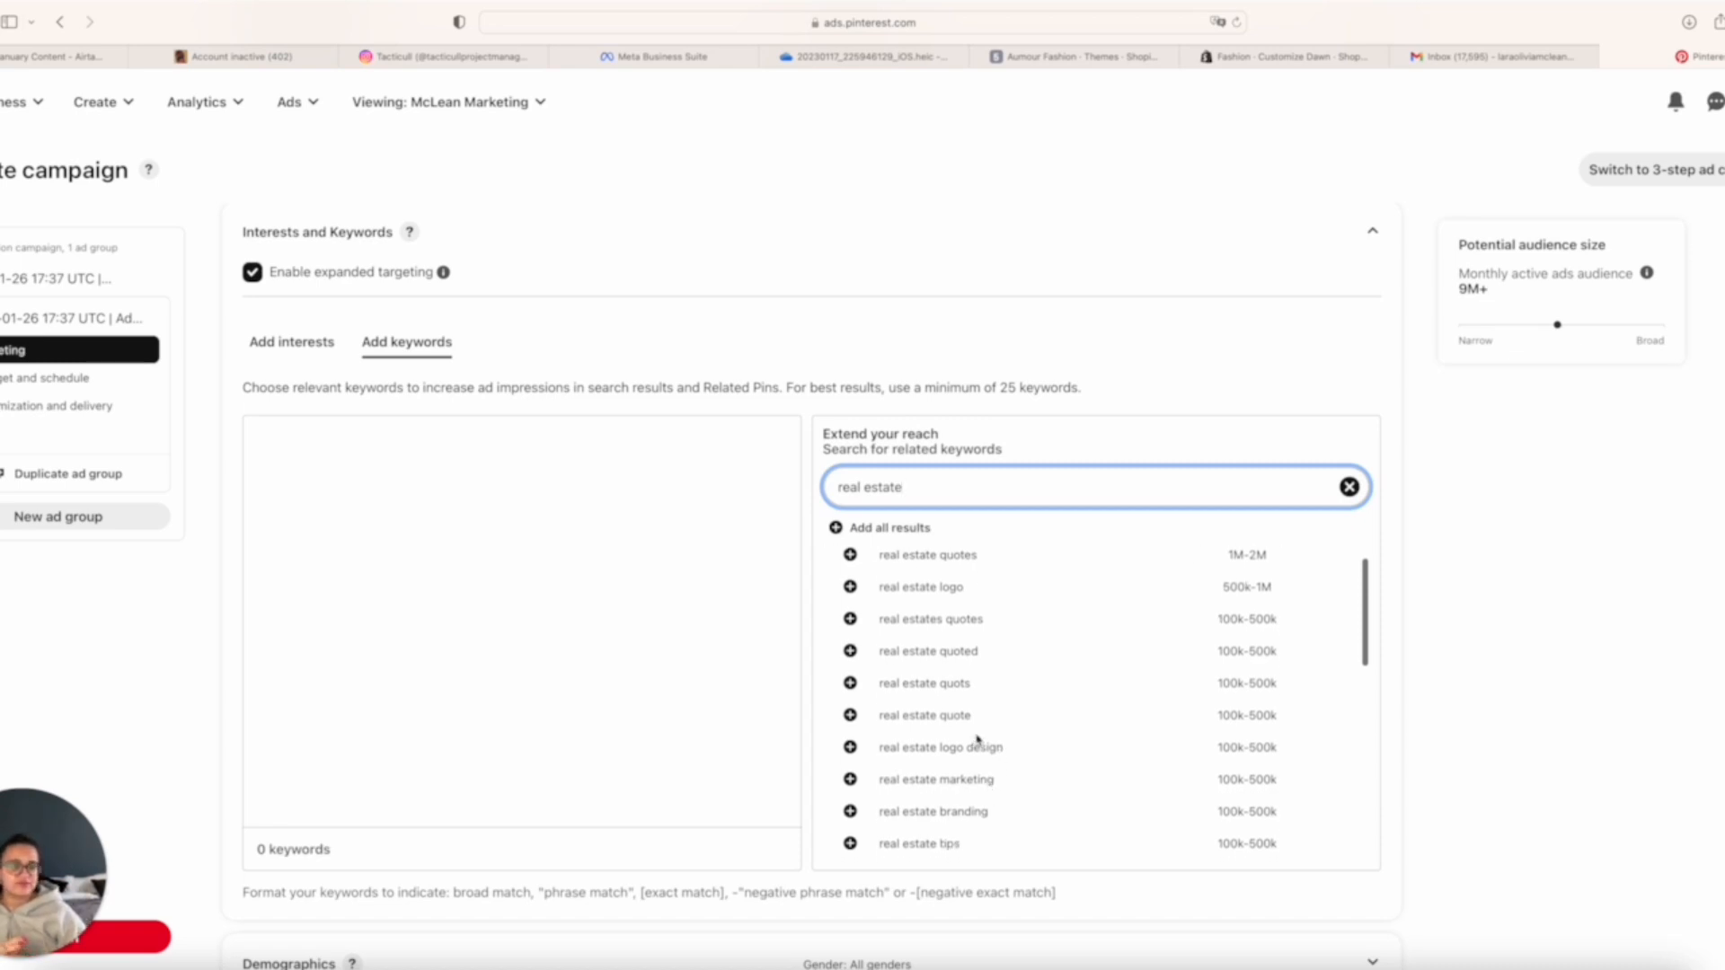
pyautogui.scroll(-4, 972, 732)
pyautogui.scroll(5, 972, 730)
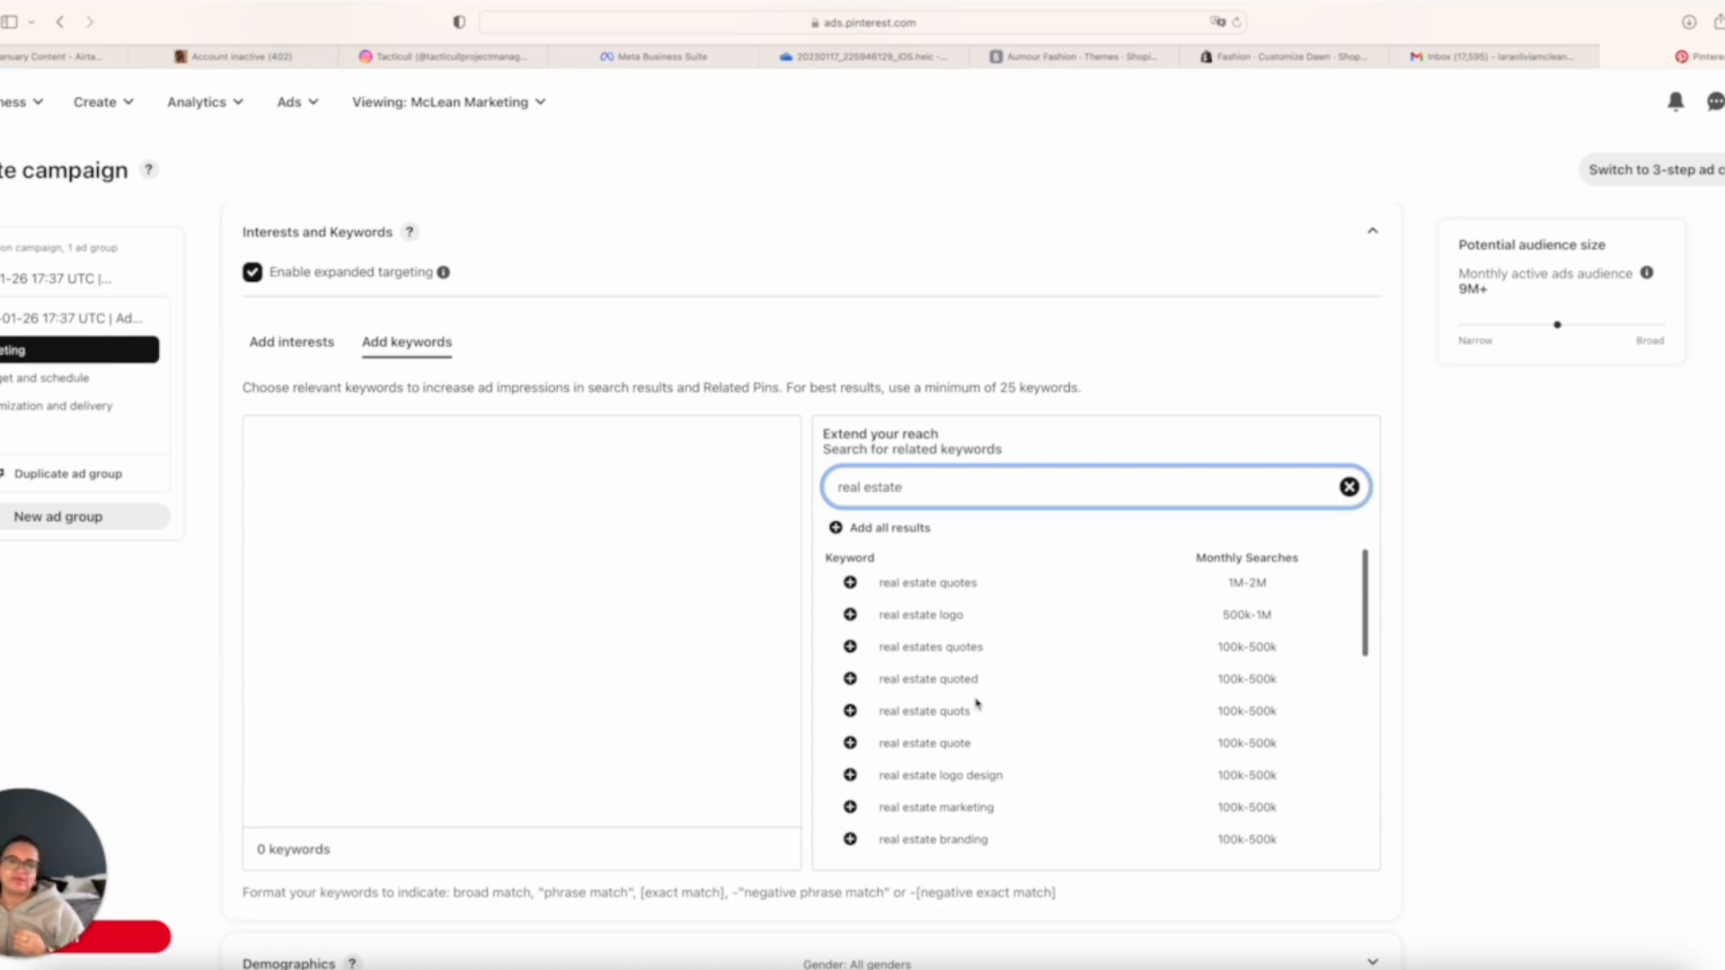
pyautogui.moveTo(930, 490); pyautogui.dragTo(824, 481)
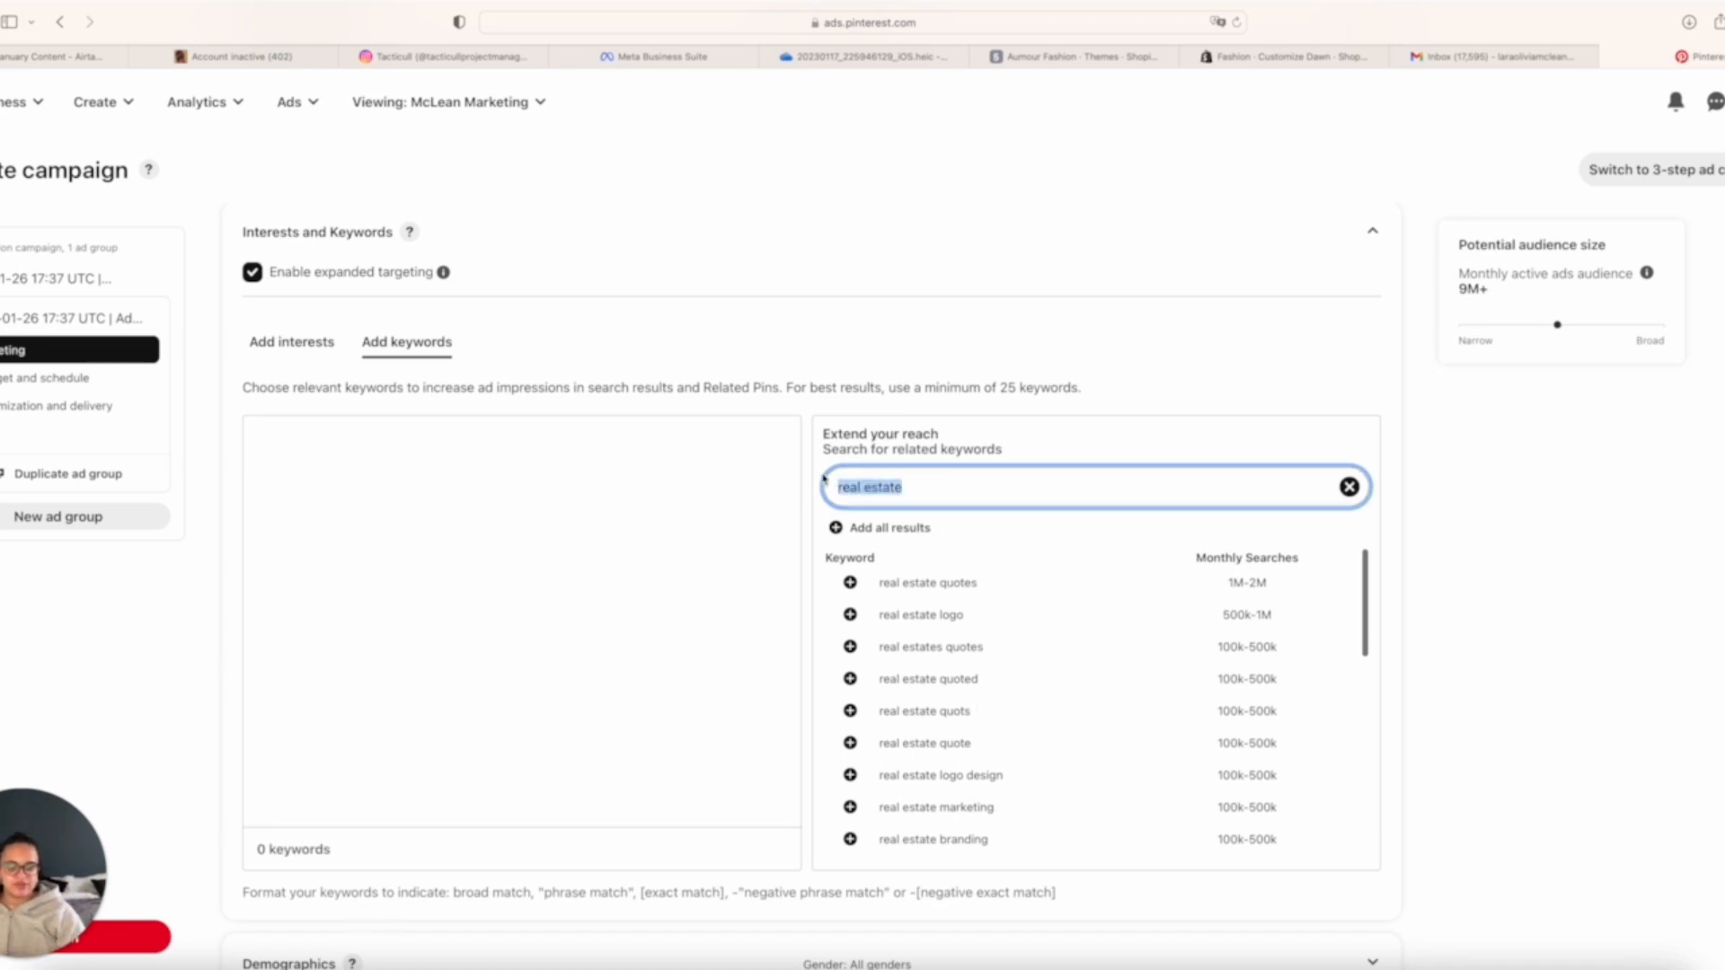
# - Change the keyword search to 'business card' and review its related keywords and monthly searches
pyautogui.press('BackSpace')
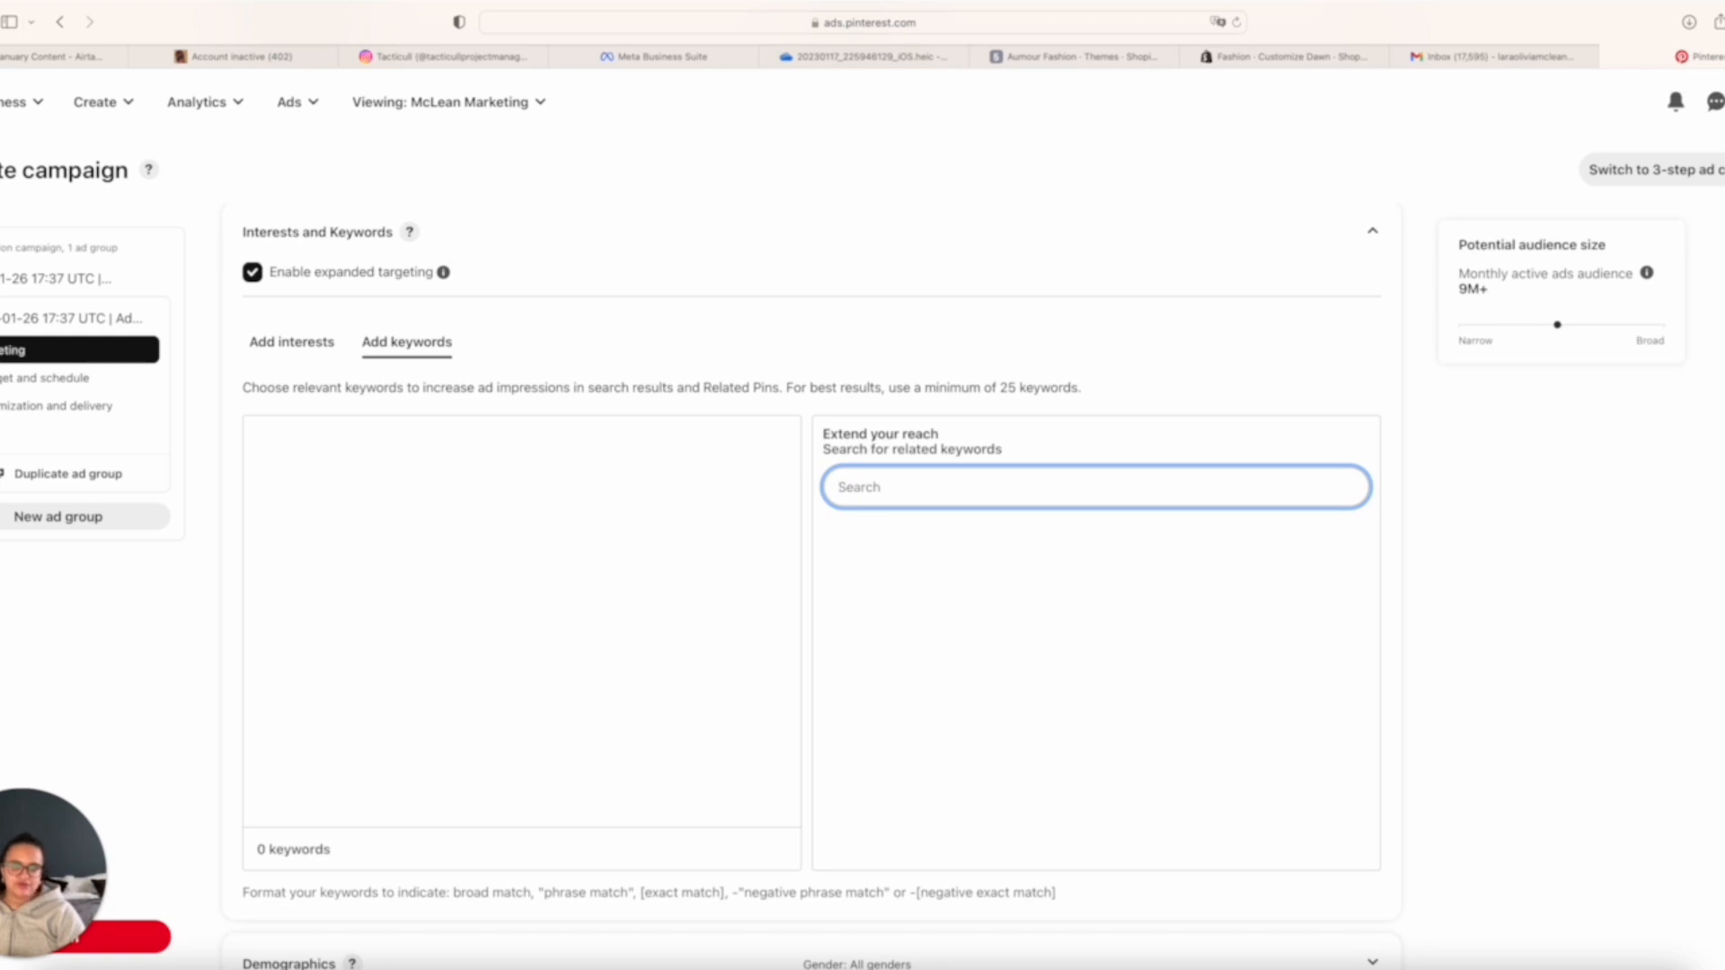
pyautogui.write('business card')
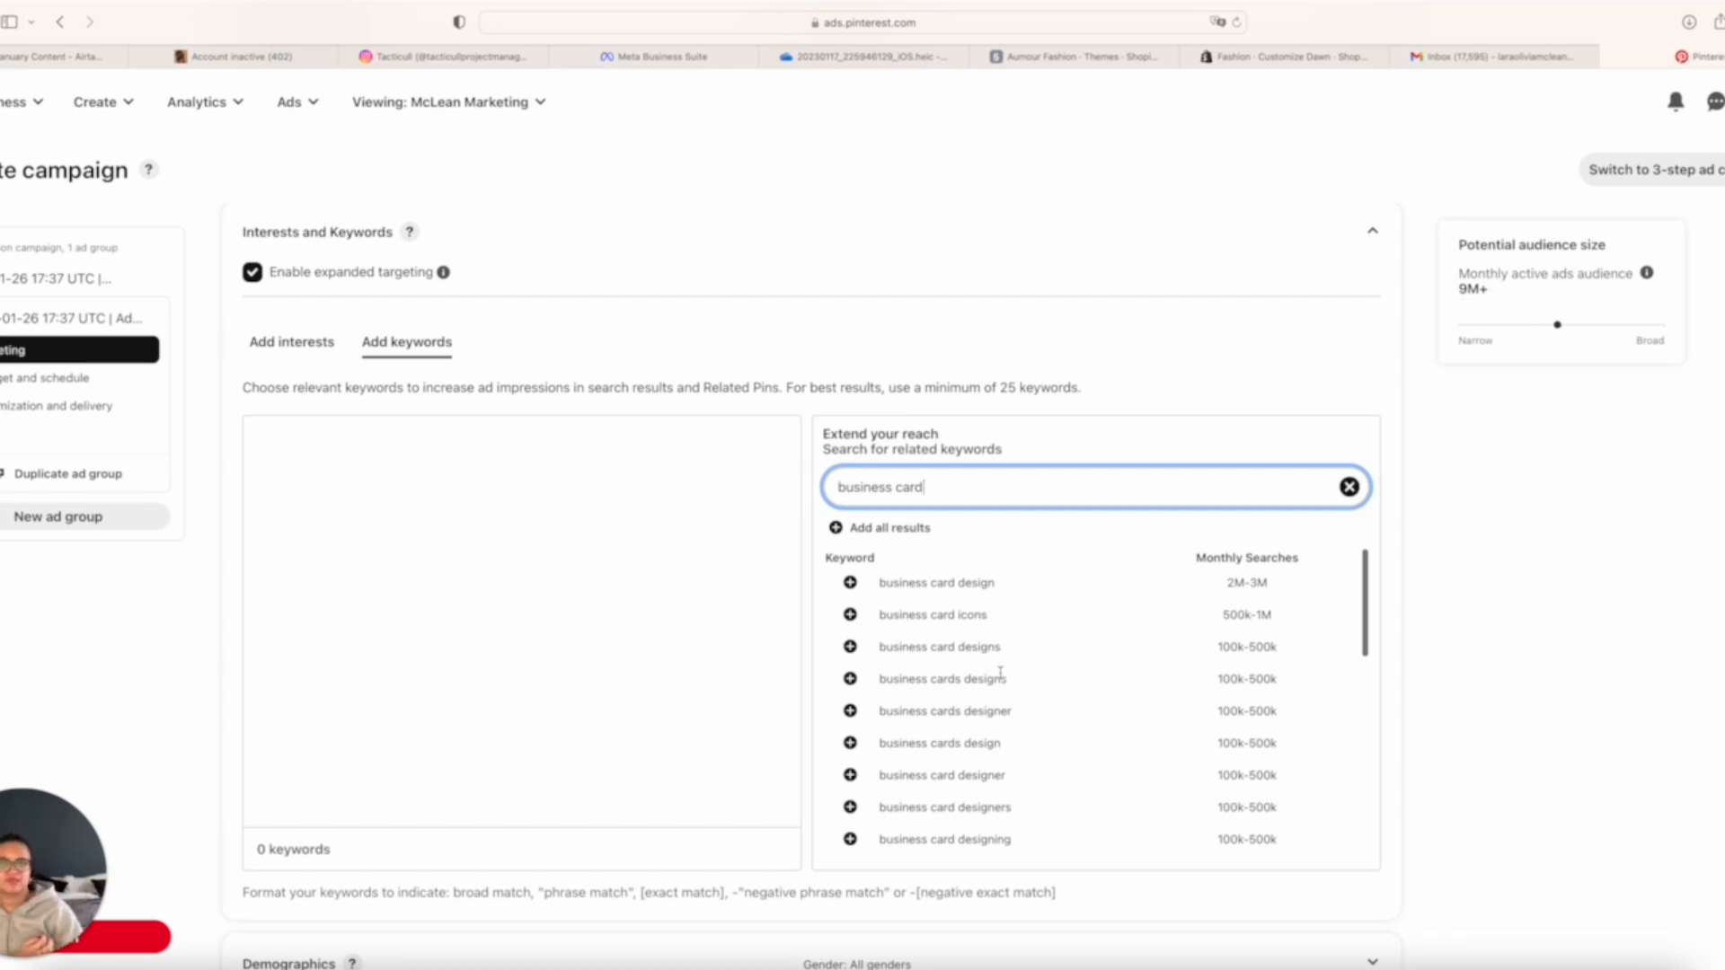
pyautogui.scroll(-10, 924, 710)
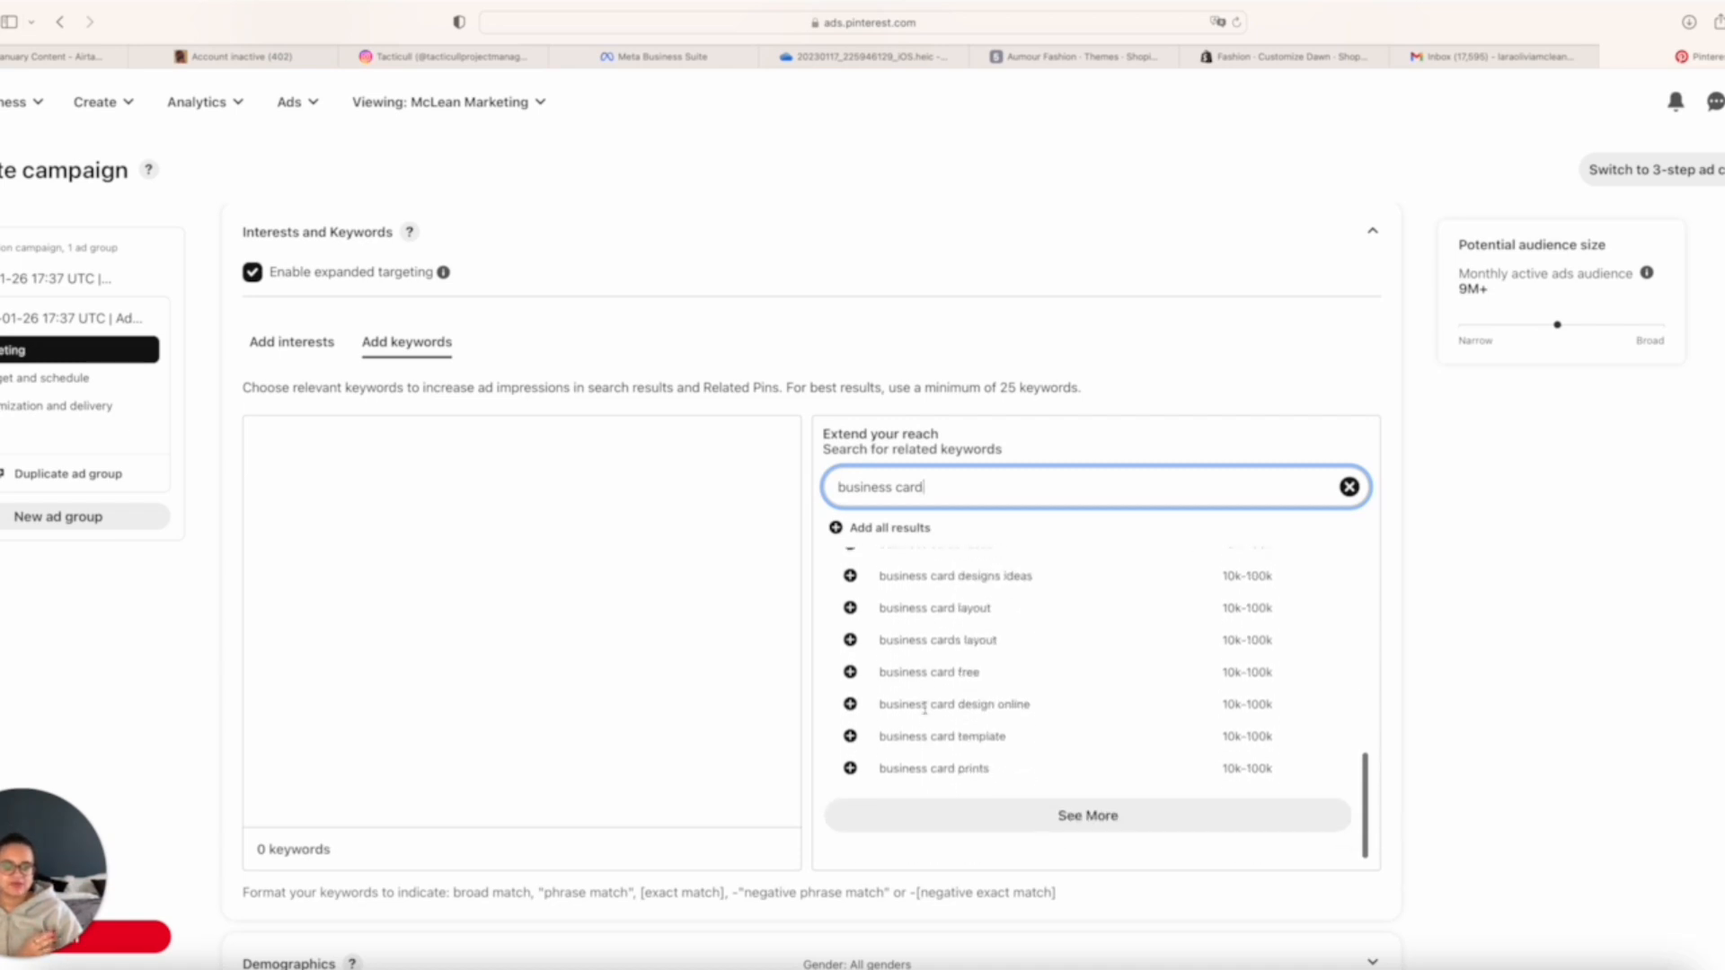
pyautogui.scroll(10, 925, 712)
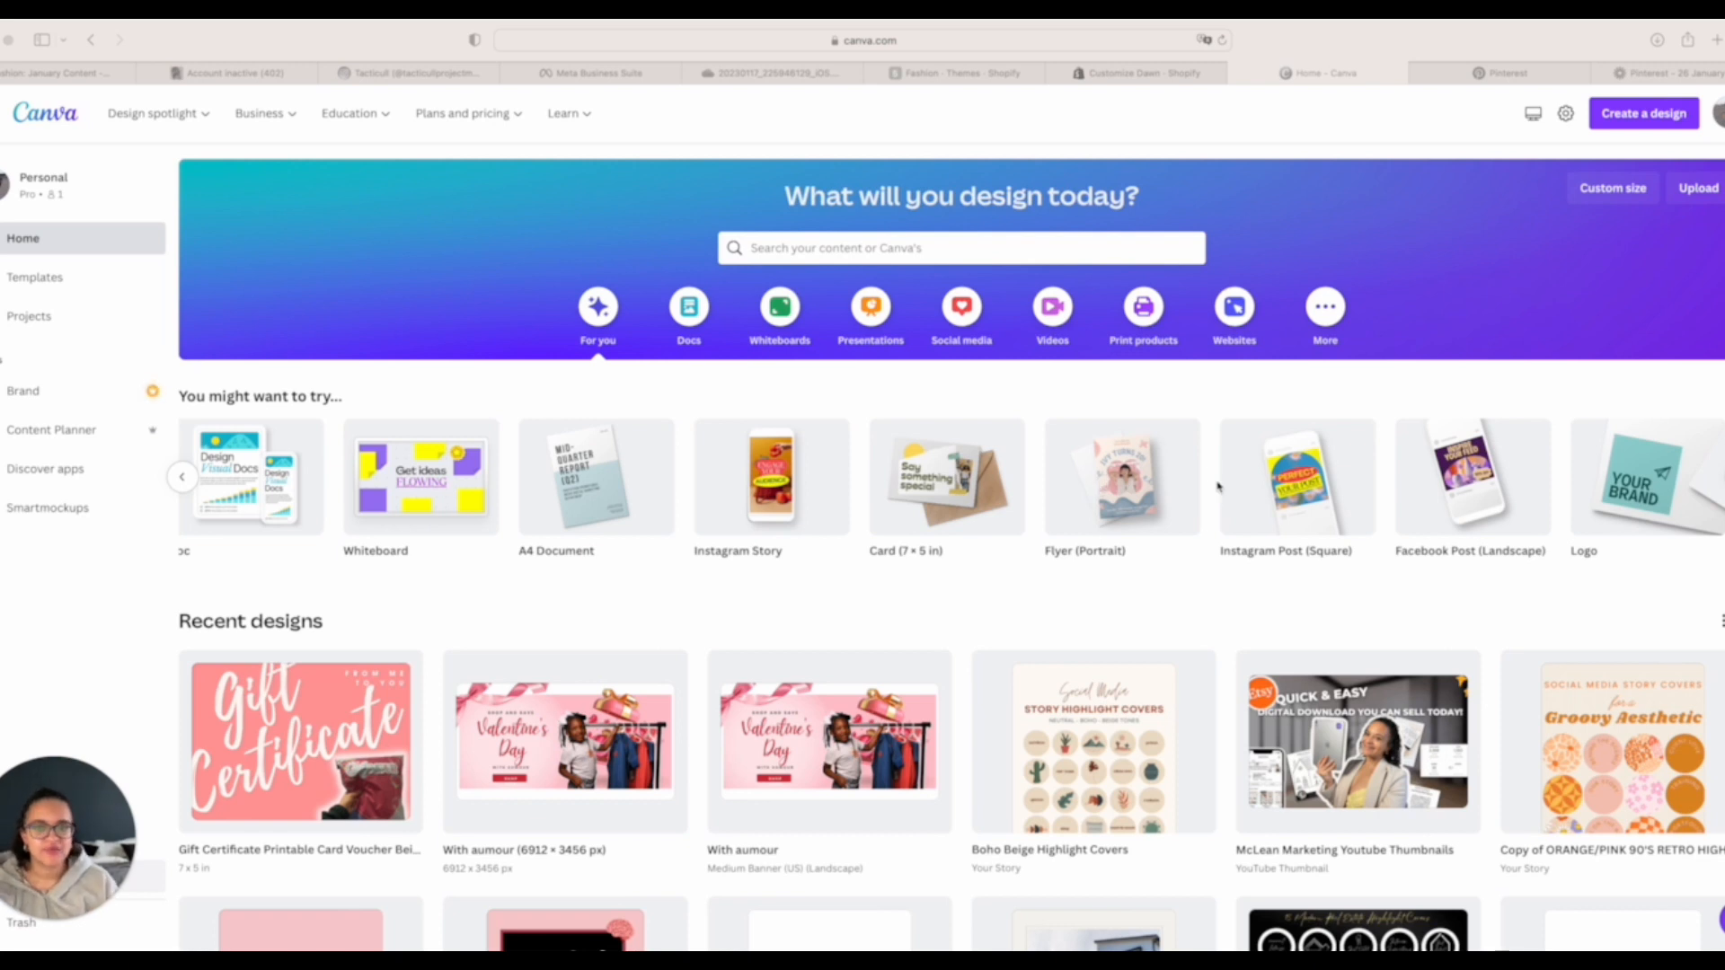
# - Search Canva for 'Pinterest' and open the Pinterest Pin (1000 × 1500 px) templates
pyautogui.click(837, 254)
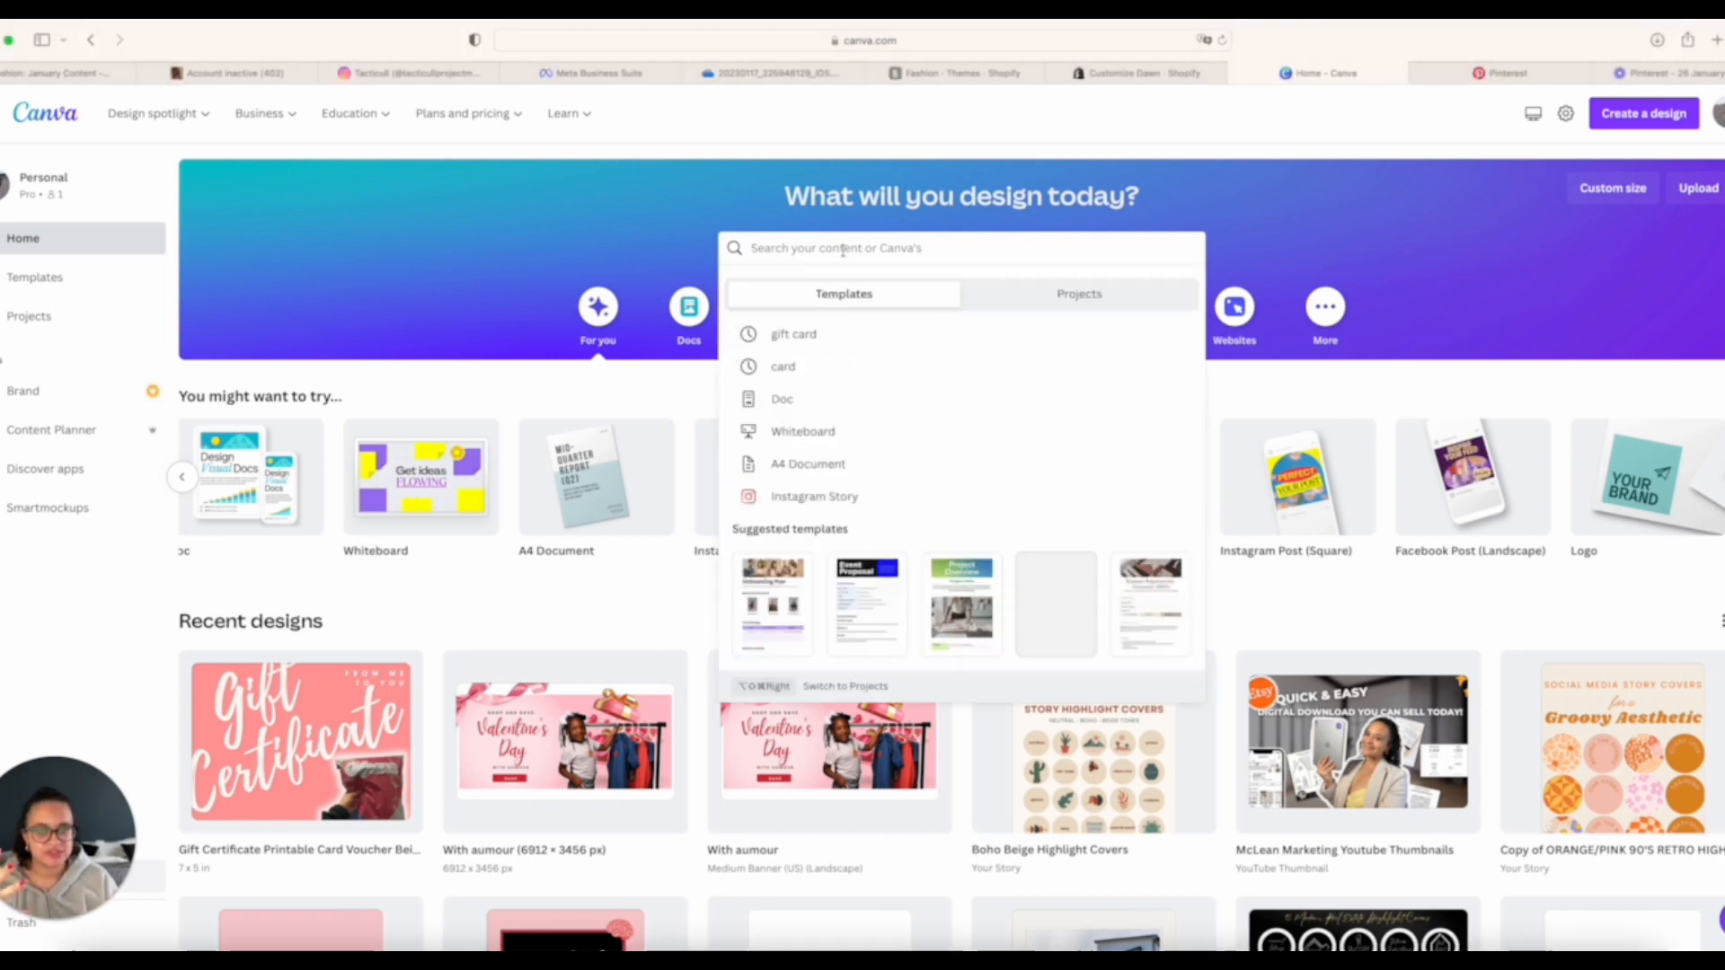
pyautogui.write('Pinteres')
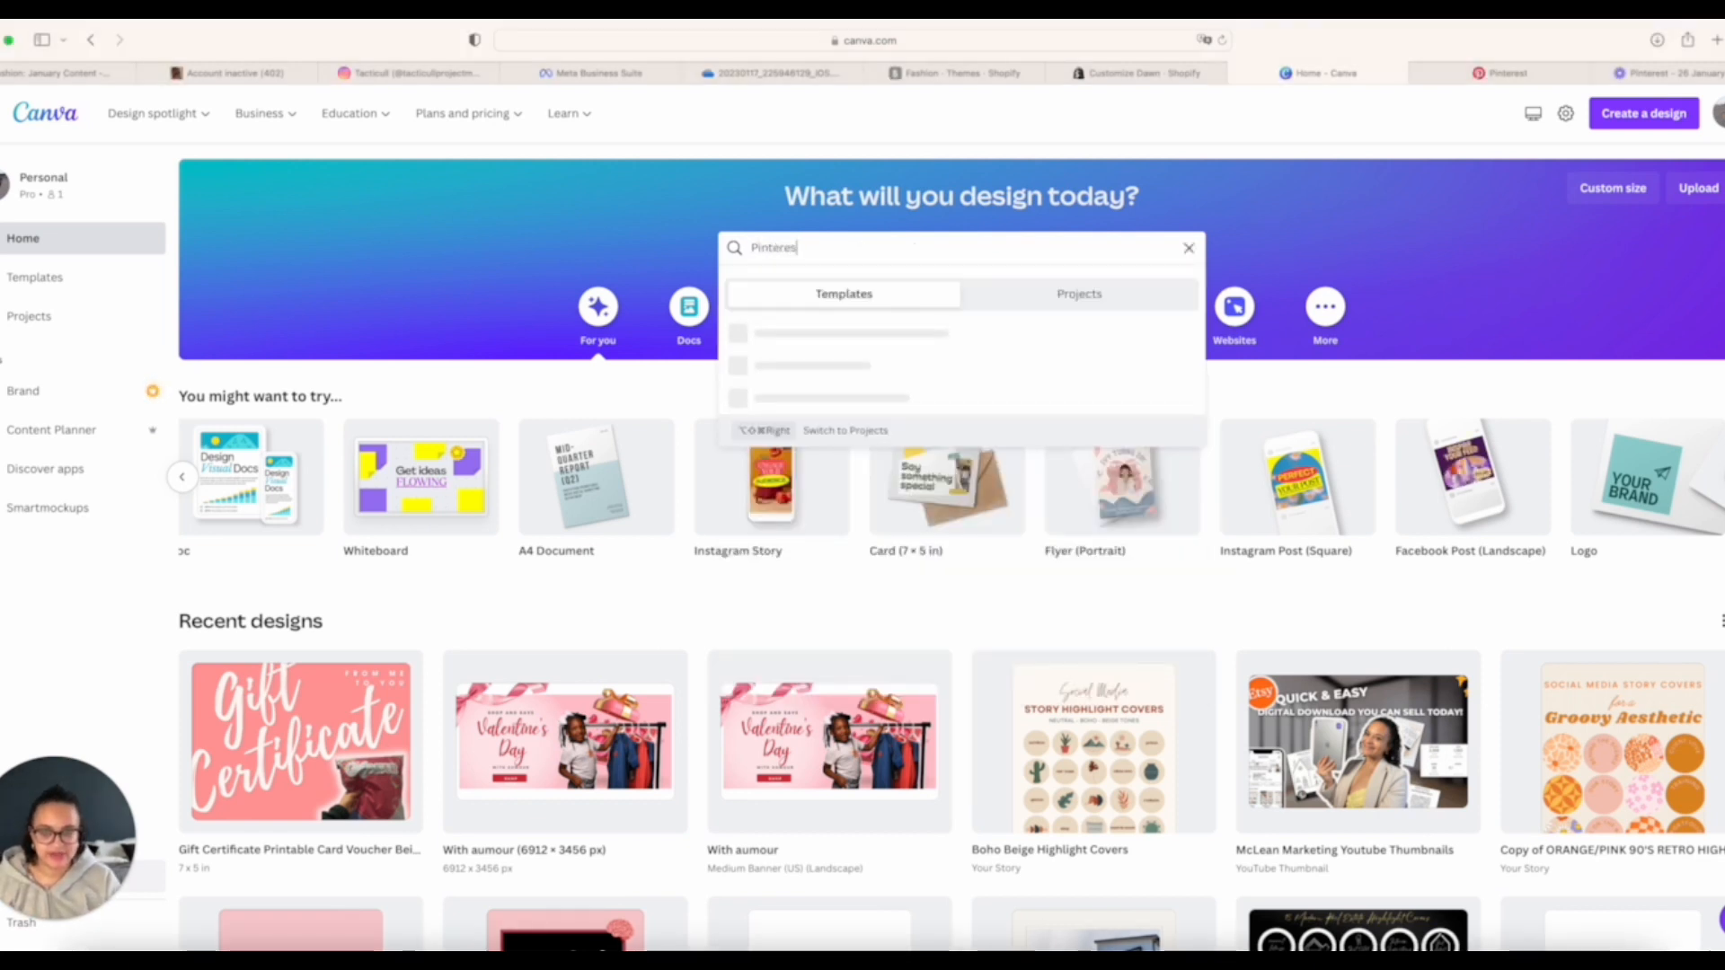
pyautogui.write('t')
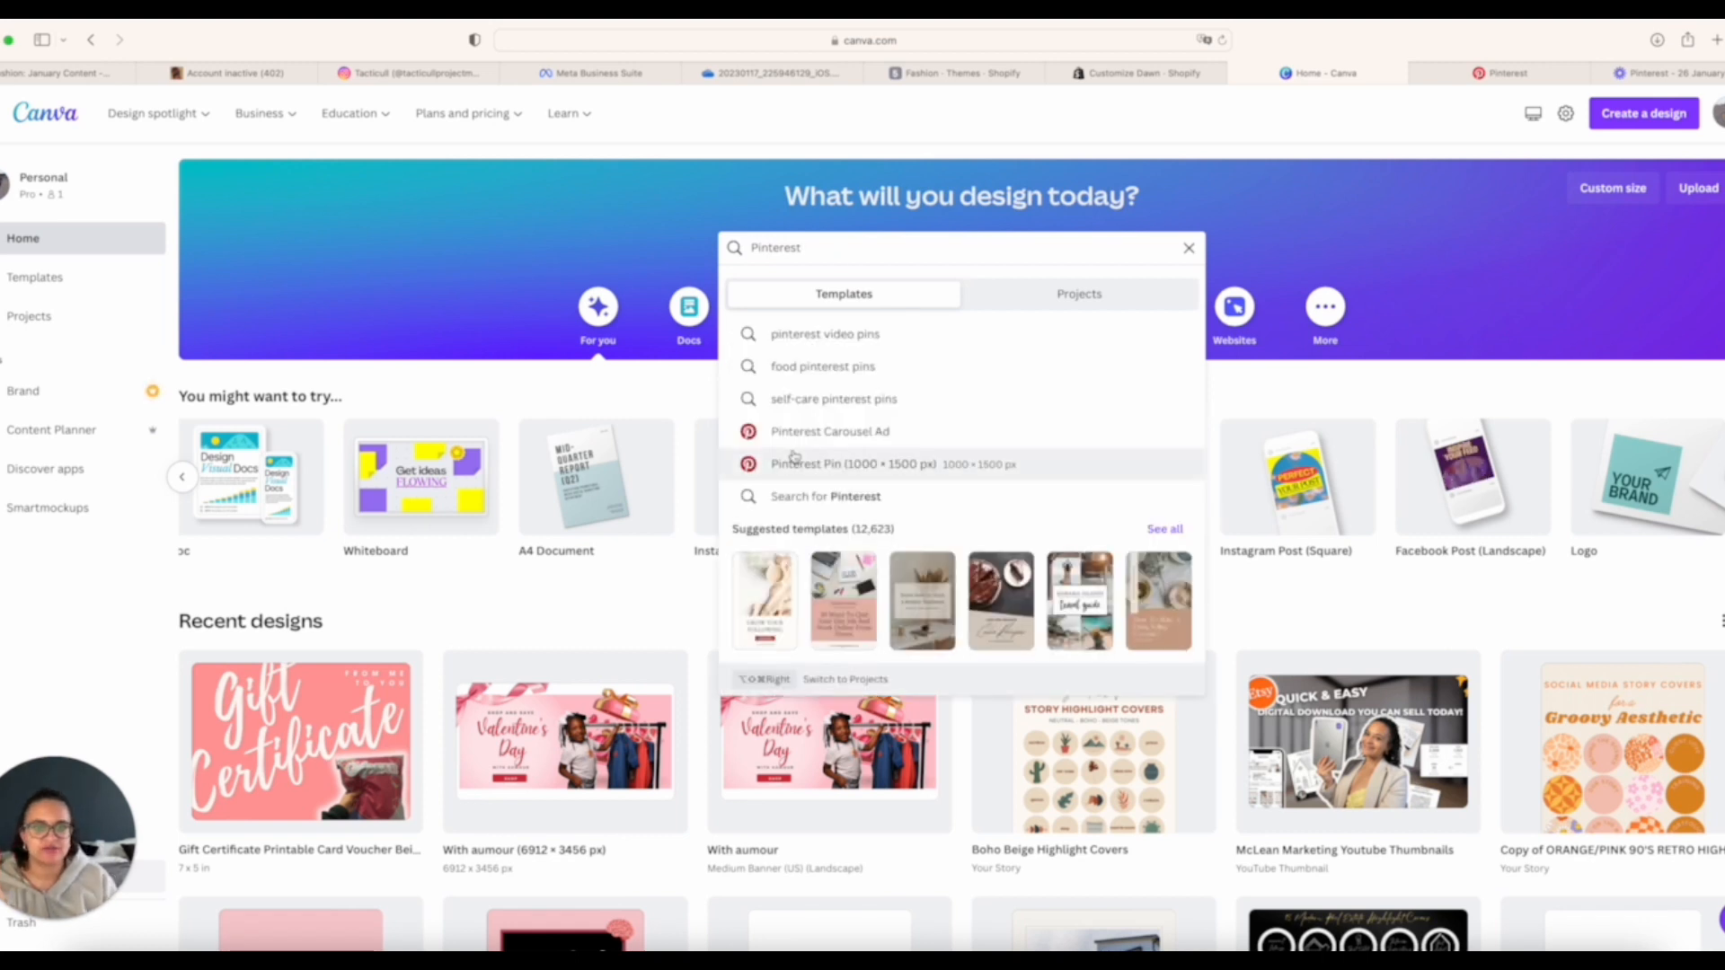
pyautogui.click(887, 470)
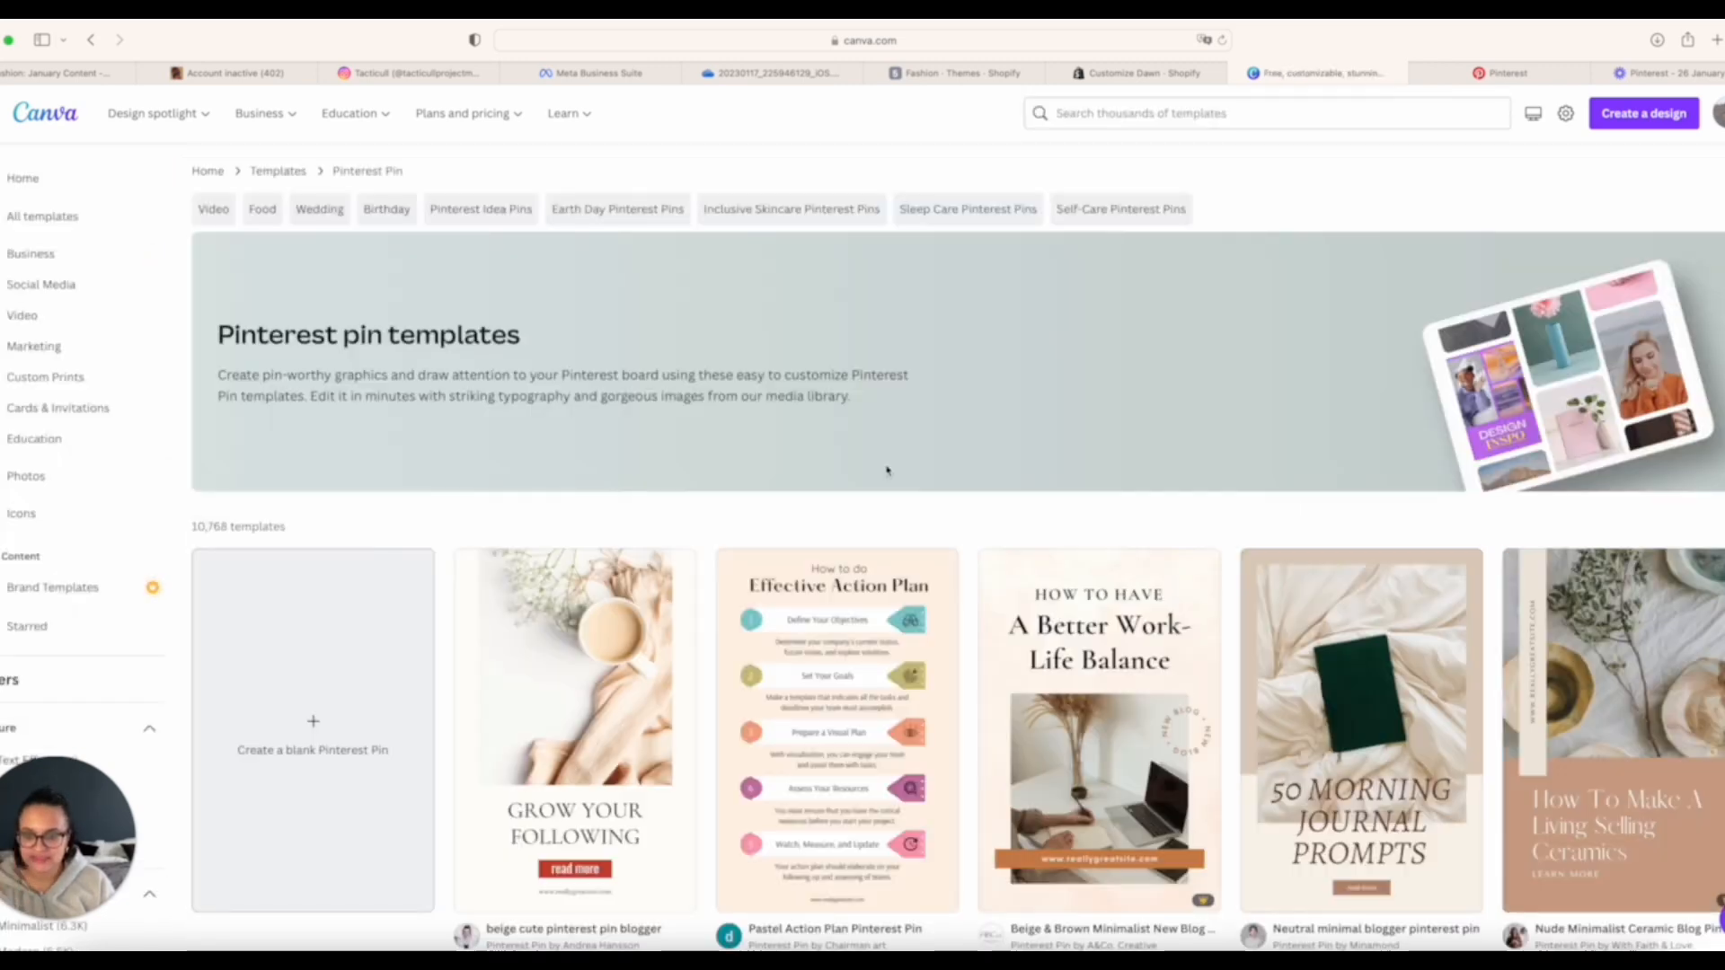
# - Browse the pin templates and preview the Digital Planner Promotion template
pyautogui.scroll(-3, 881, 474)
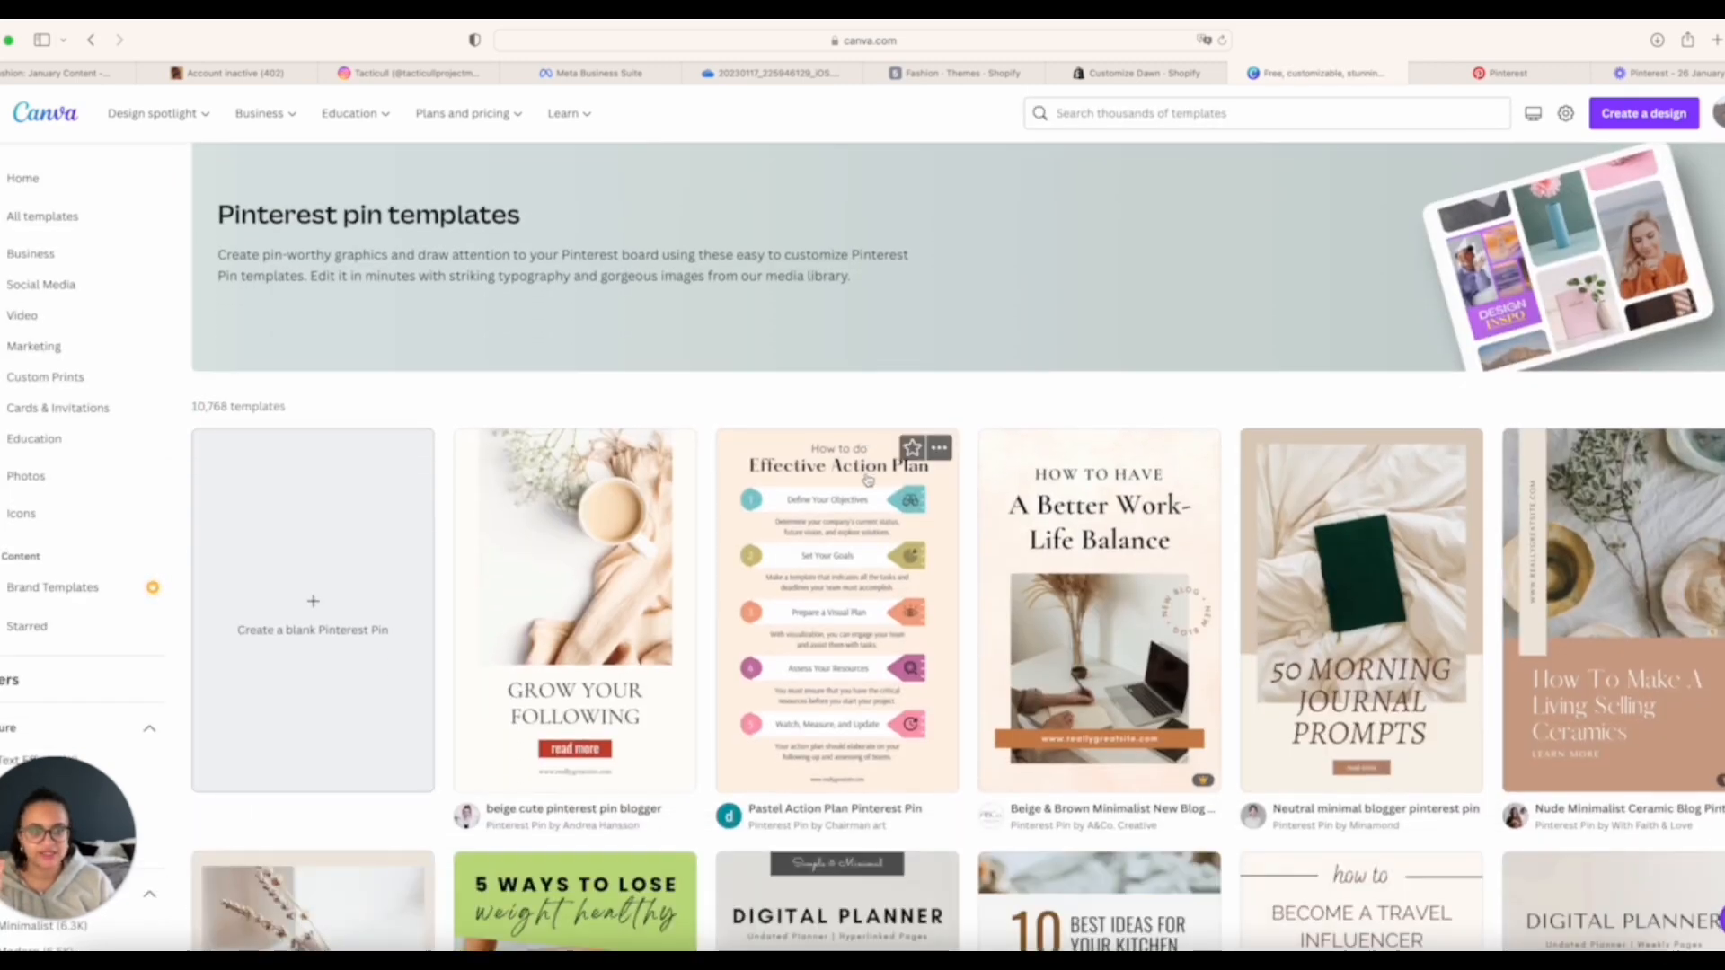
pyautogui.scroll(-10, 868, 478)
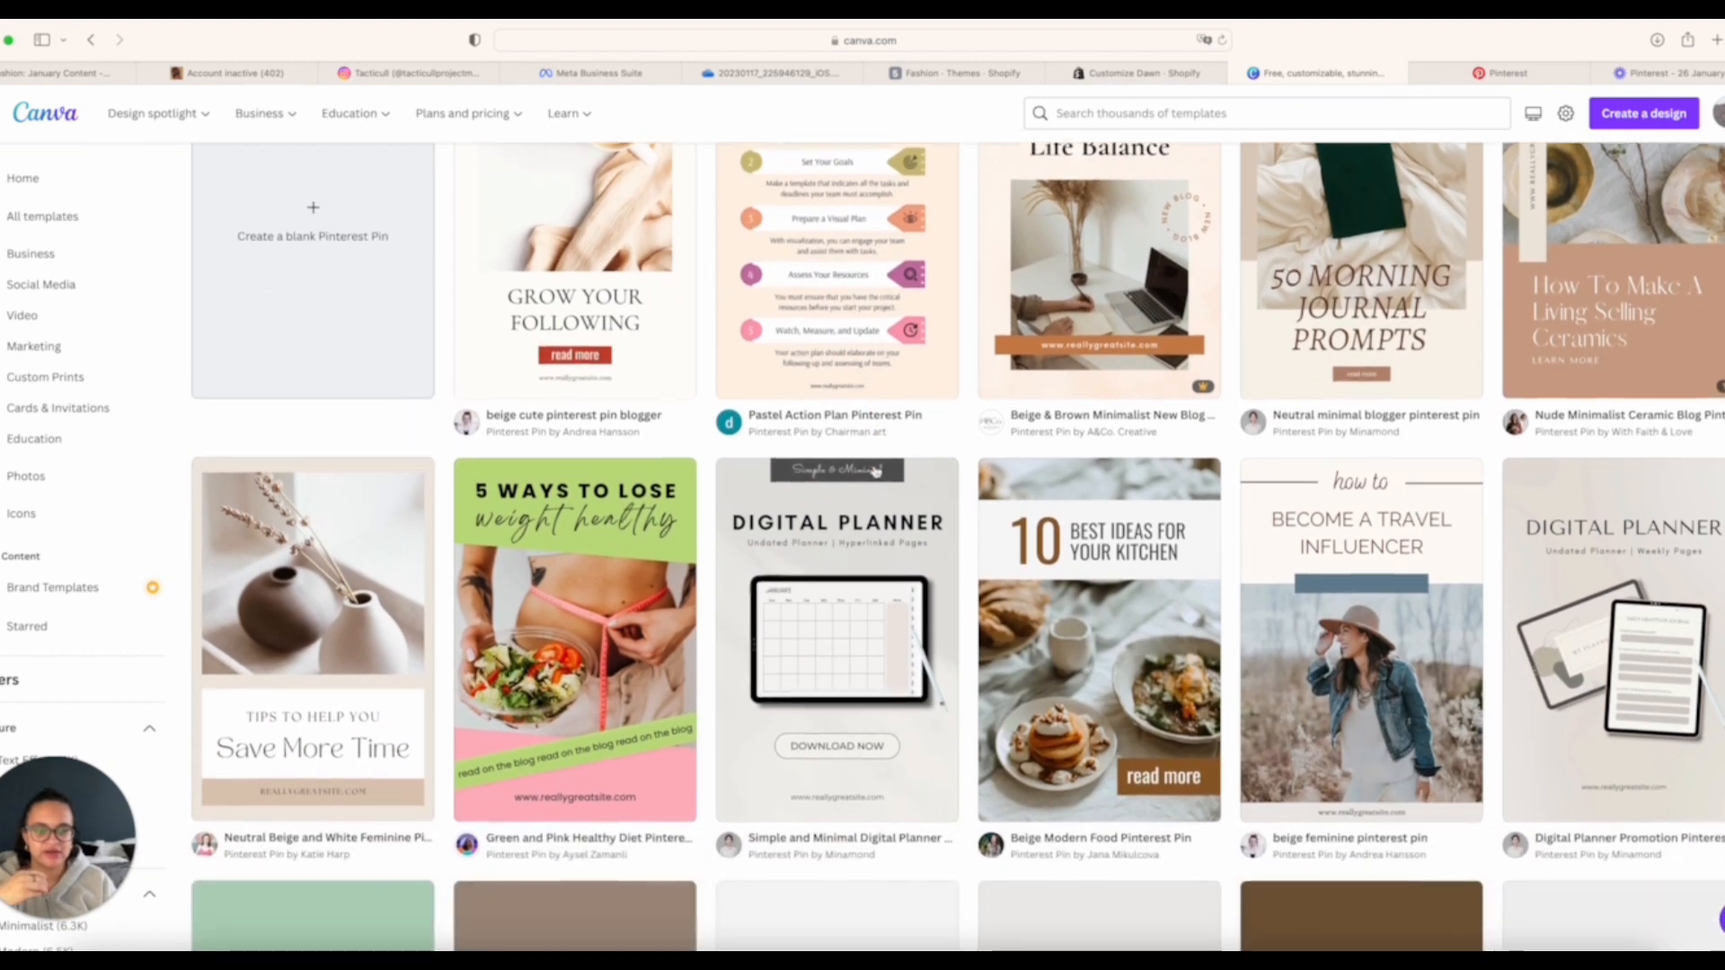
pyautogui.scroll(-1, 876, 470)
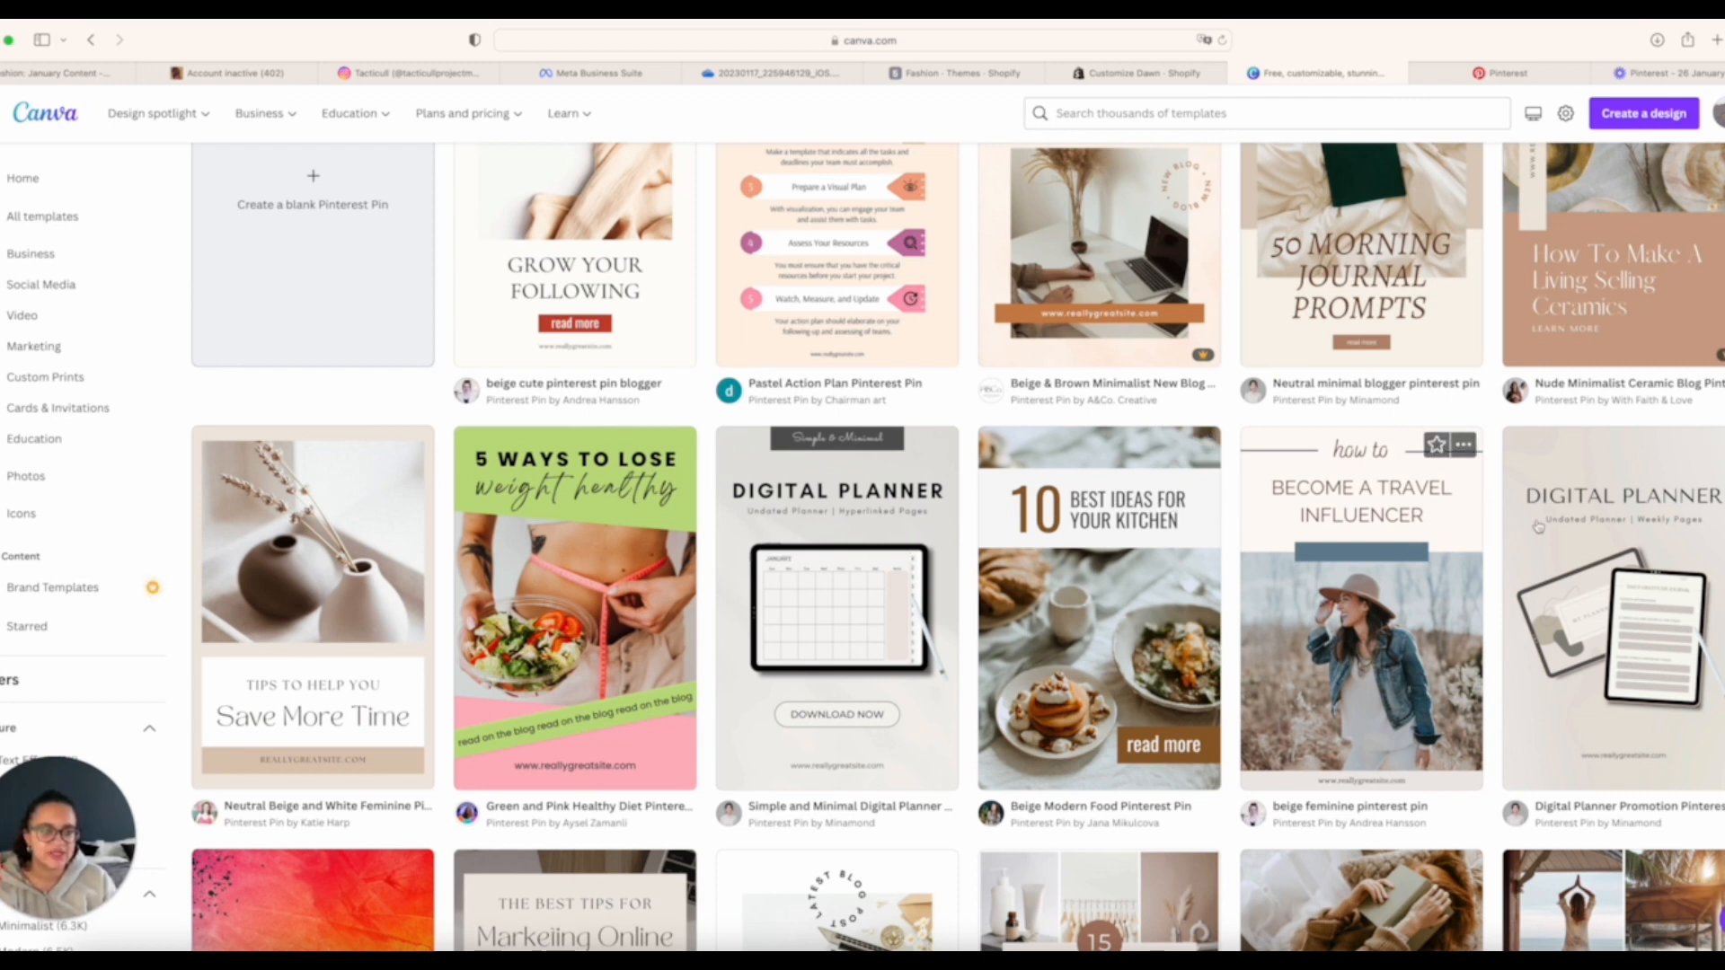
pyautogui.scroll(-4, 817, 589)
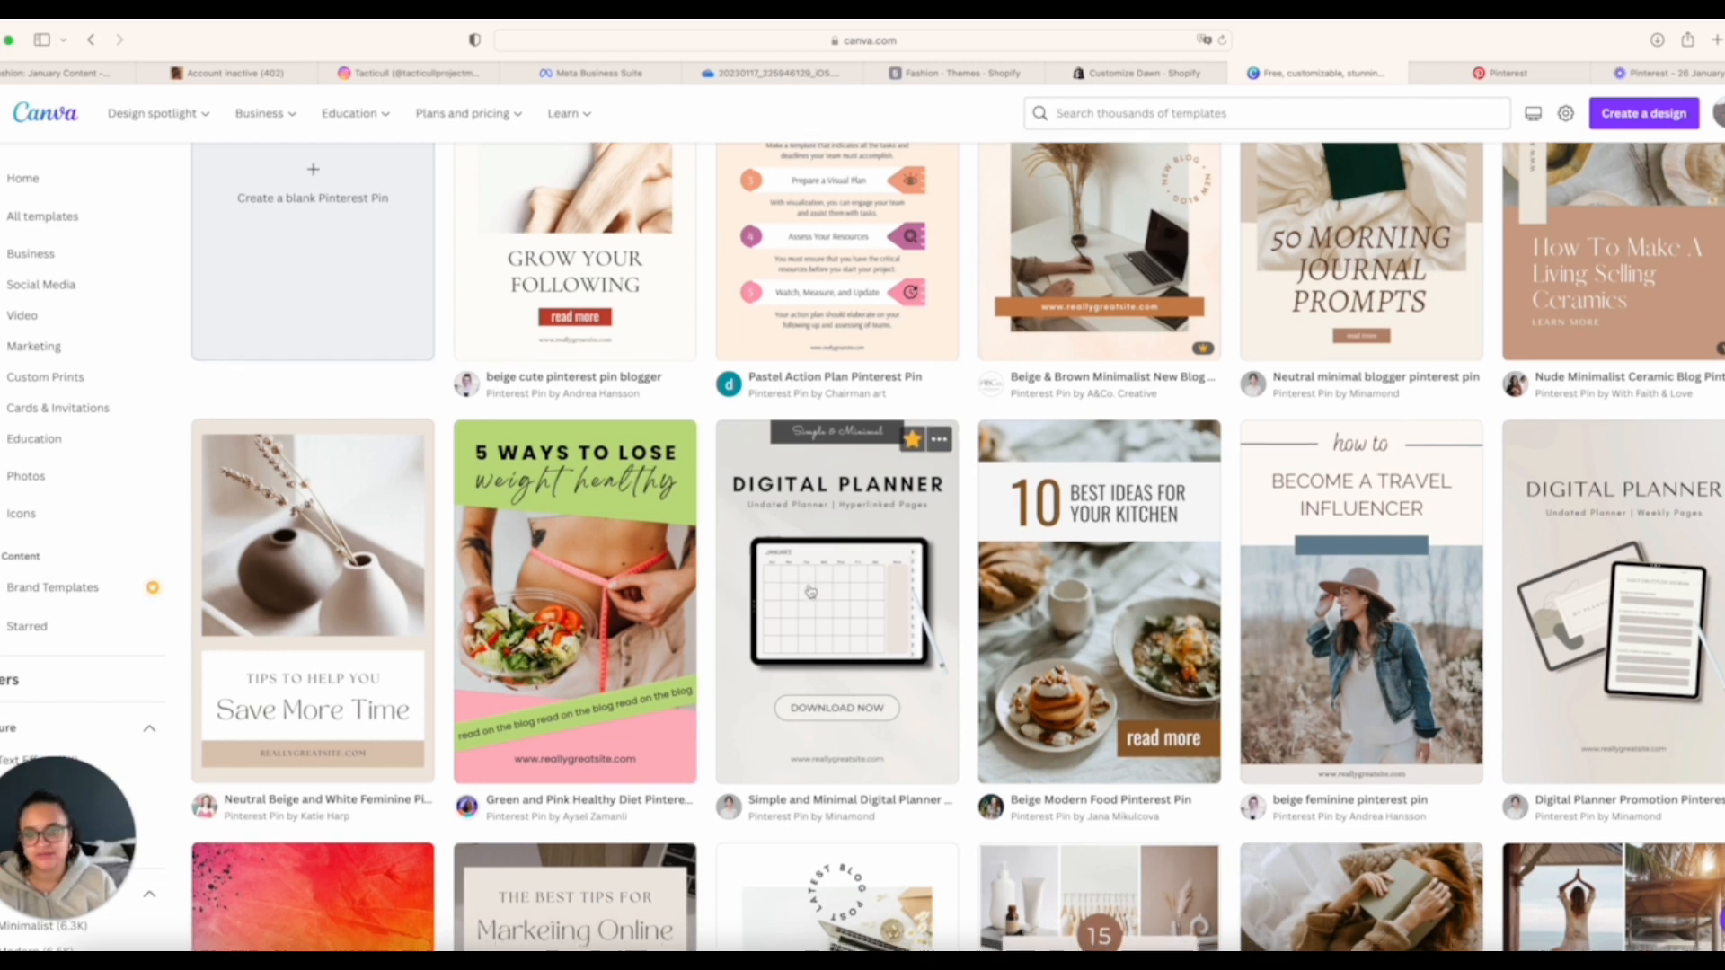
pyautogui.scroll(-2, 818, 588)
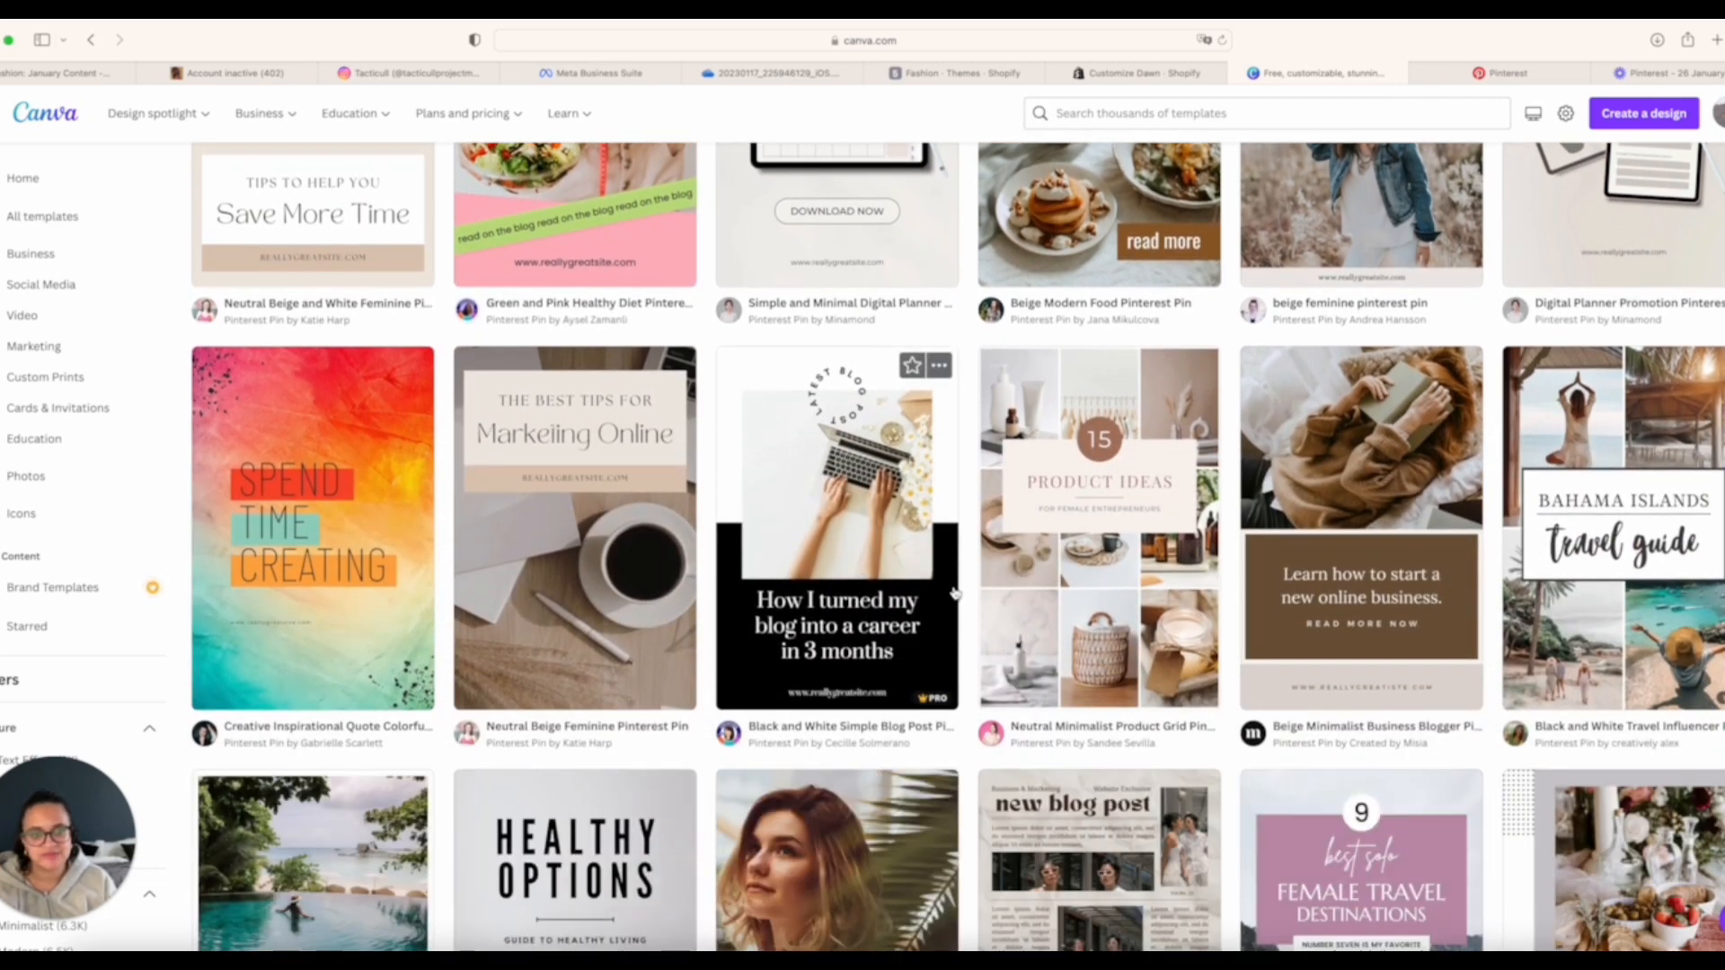
pyautogui.scroll(-1, 842, 581)
pyautogui.scroll(-3, 843, 582)
pyautogui.scroll(10, 835, 580)
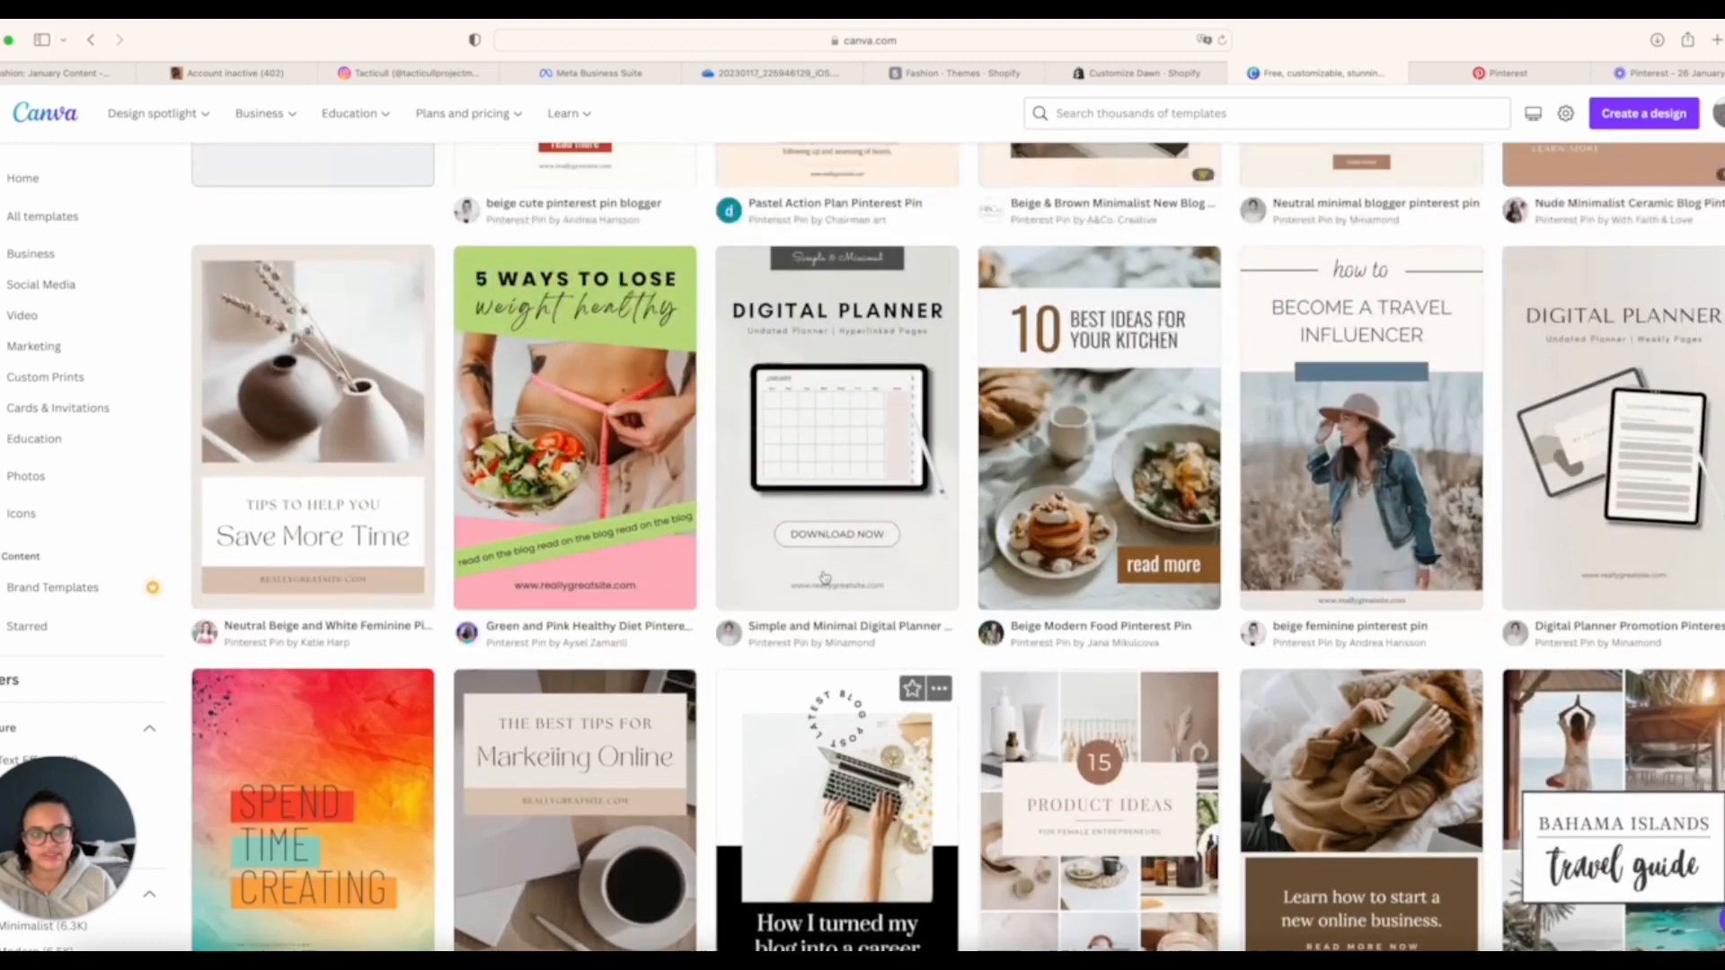
pyautogui.scroll(-4, 825, 578)
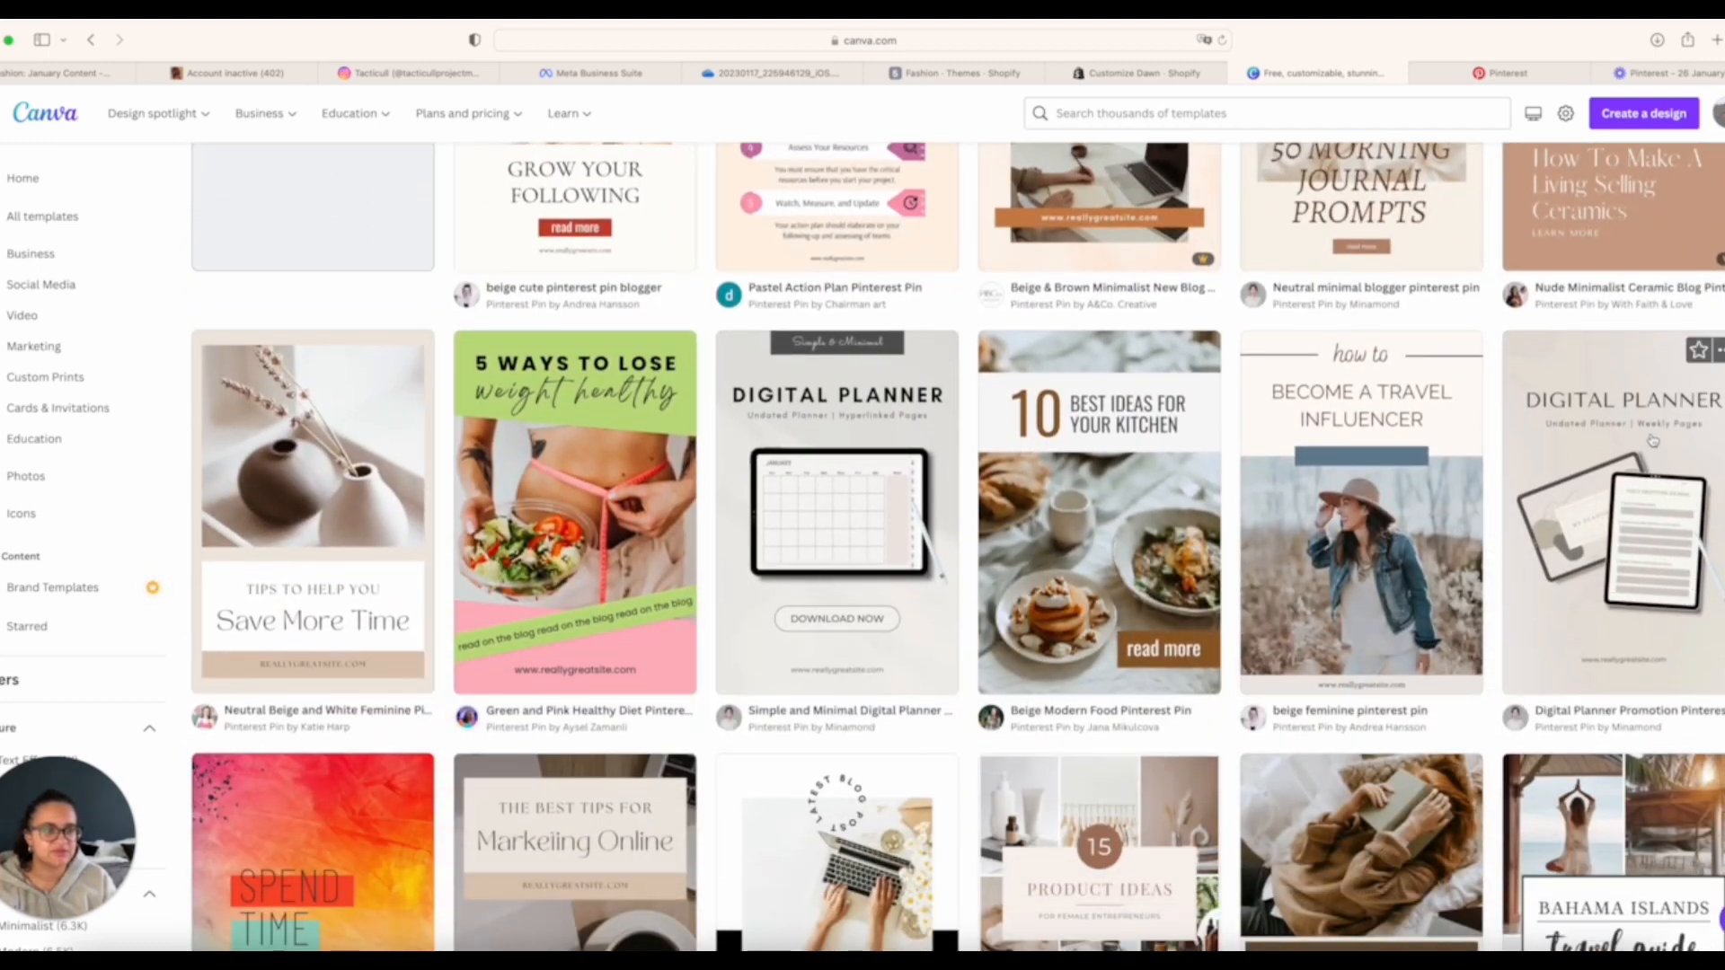
pyautogui.click(1684, 456)
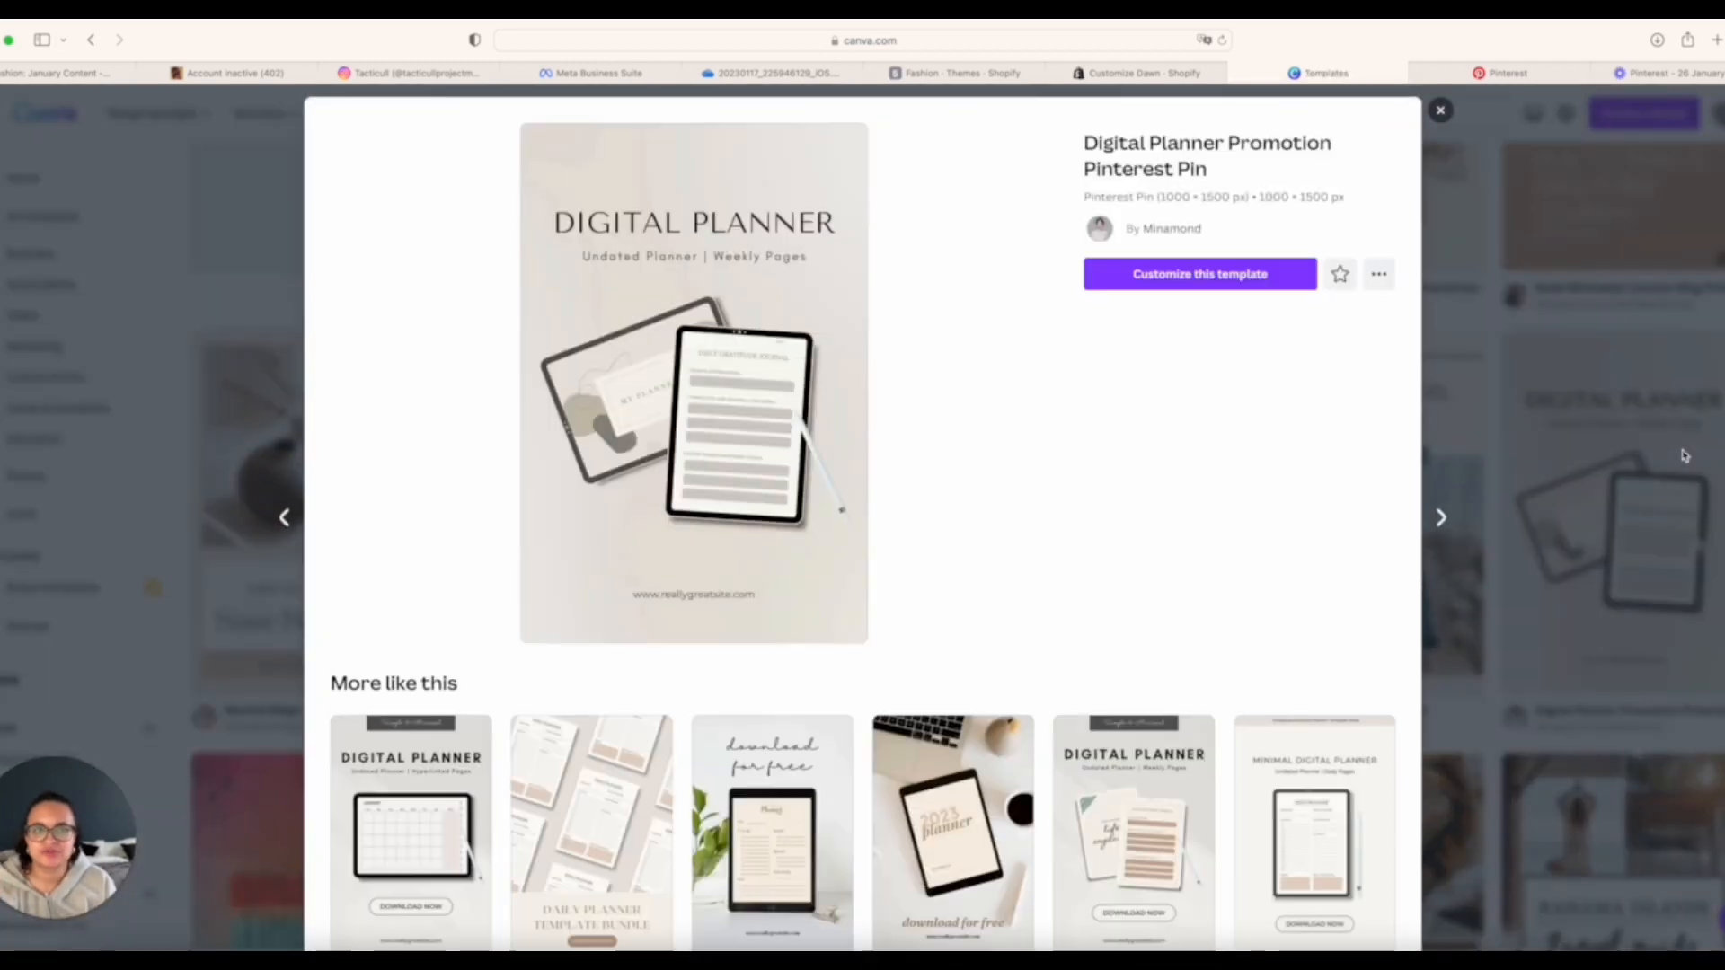
# - Start customising the template and change the title to 'REAL ESTATE BUSINESS CARD TEMPLATE'
pyautogui.click(1204, 274)
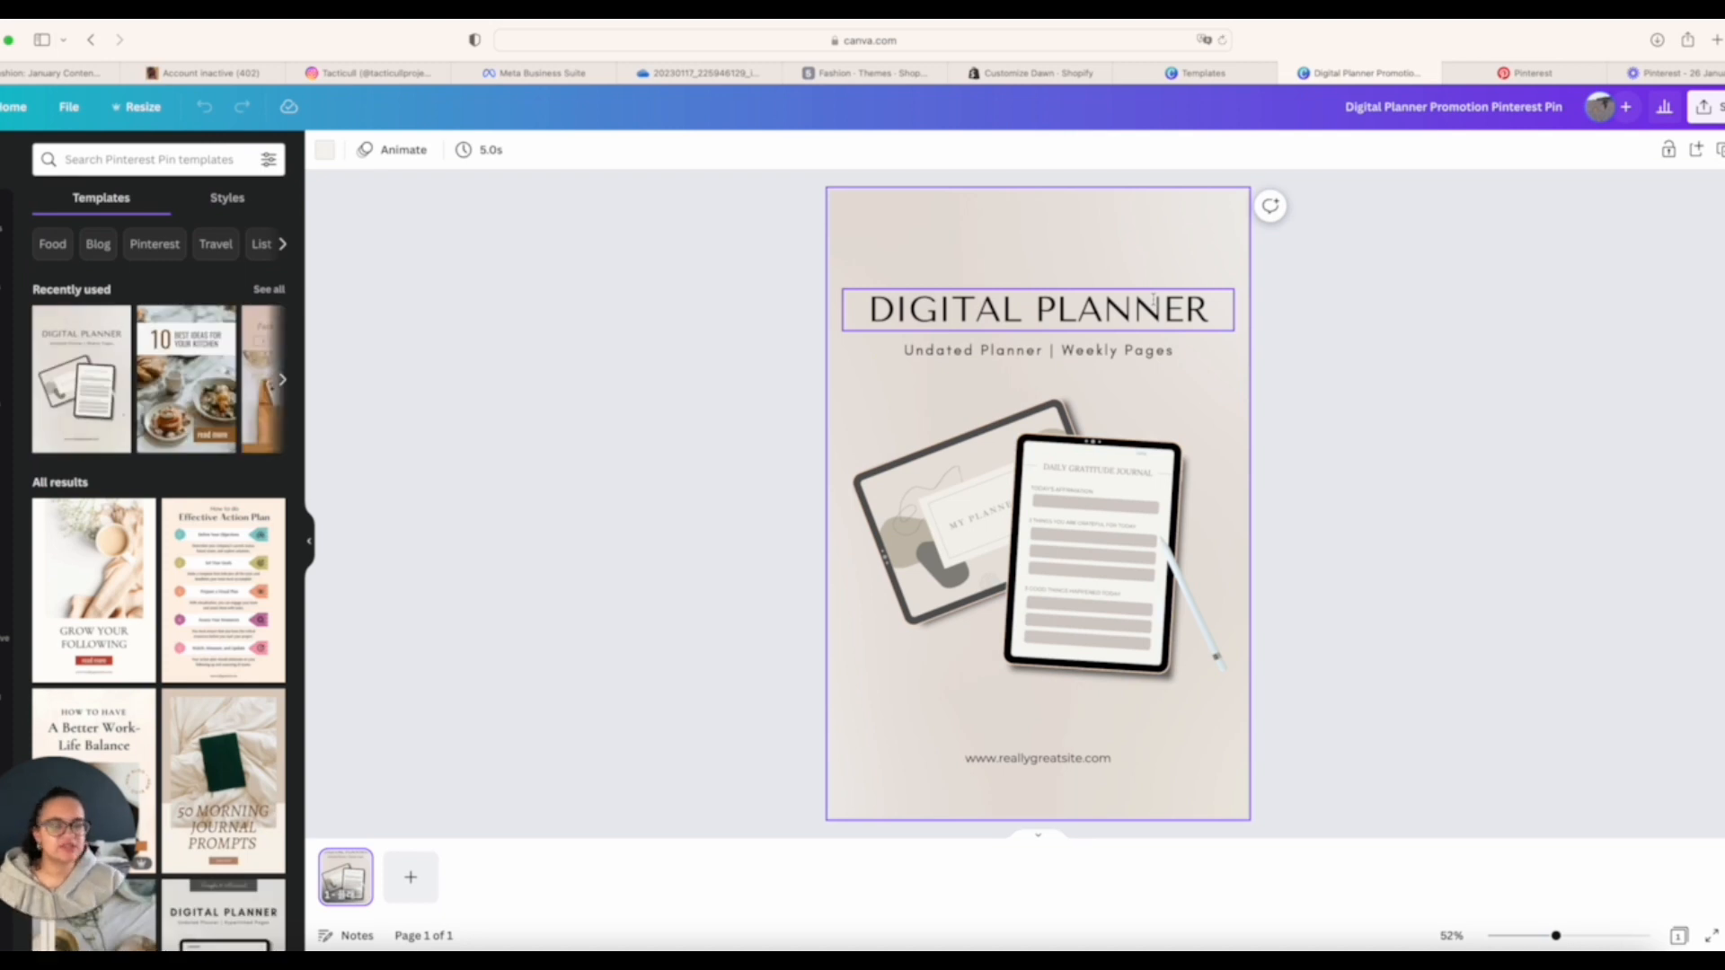
pyautogui.doubleClick(1154, 302)
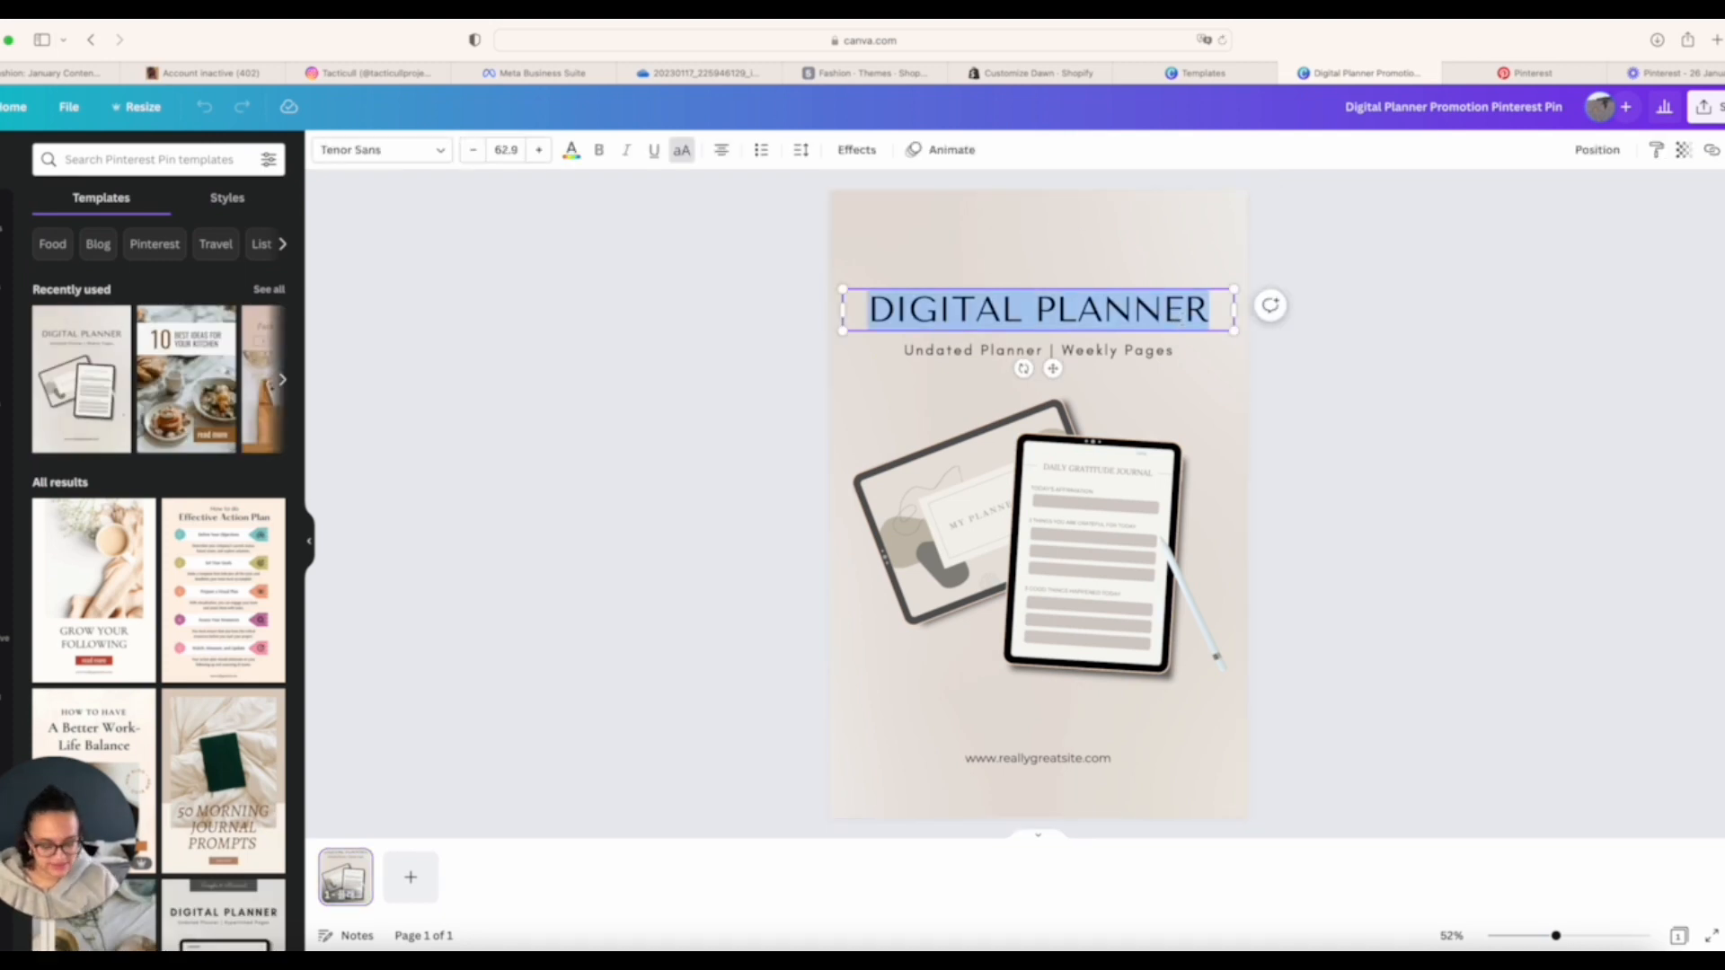
pyautogui.press('BackSpace')
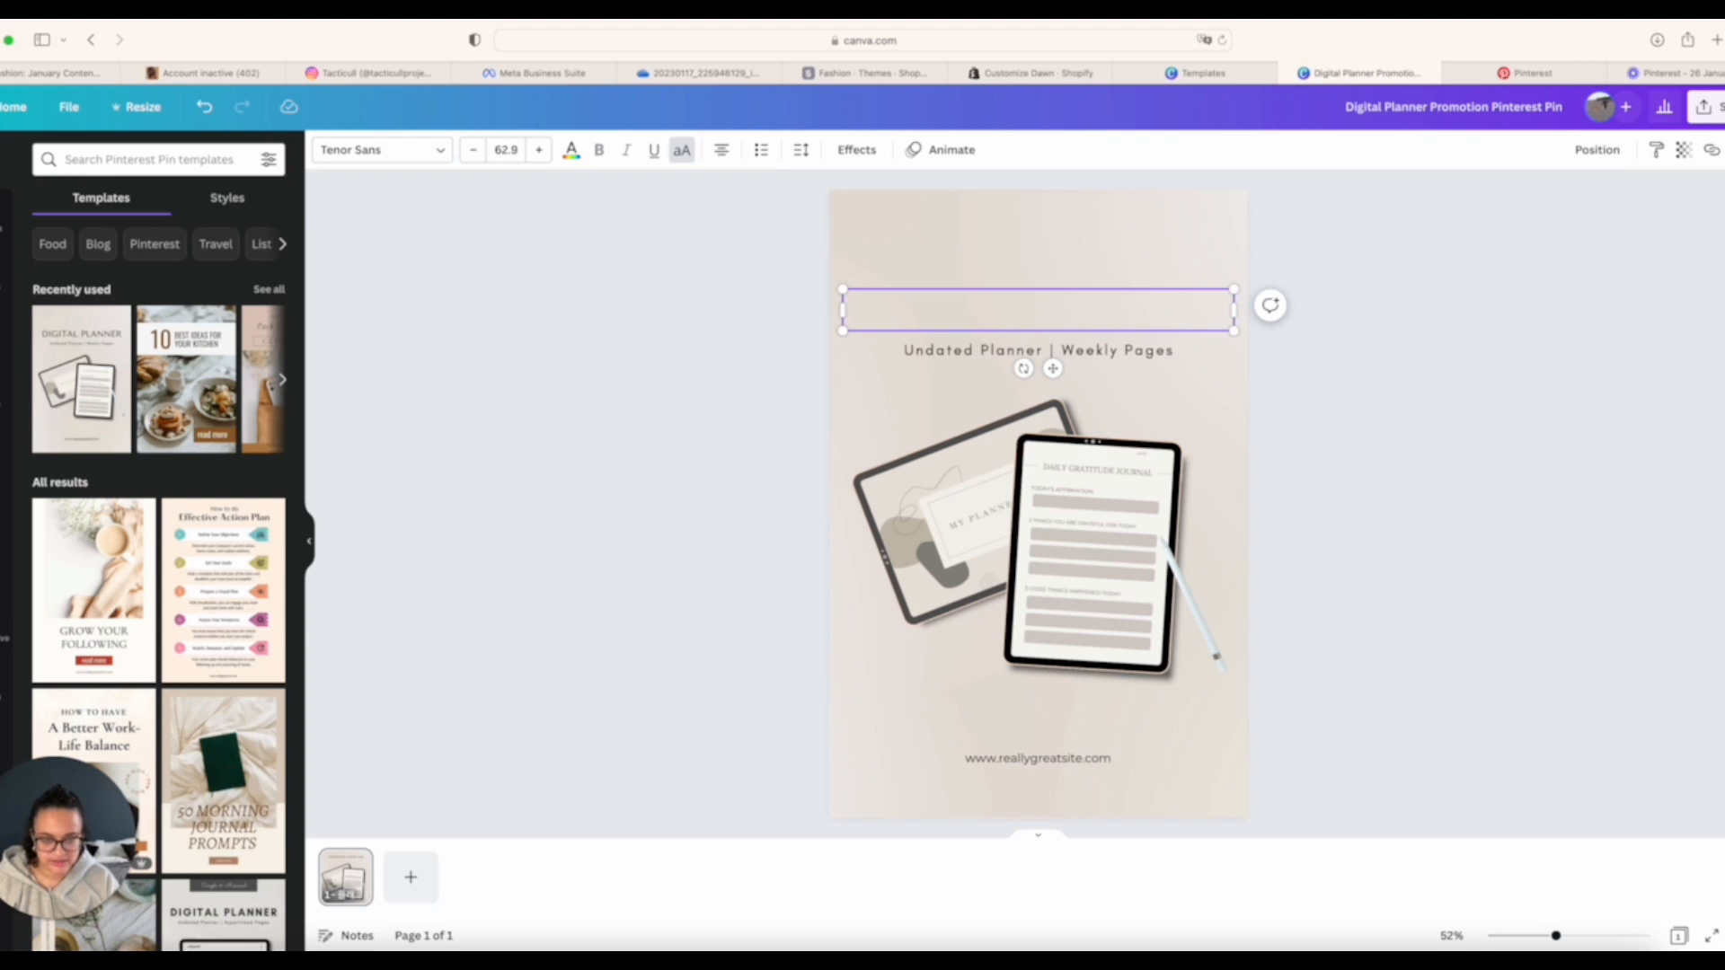
pyautogui.write('REAL ES')
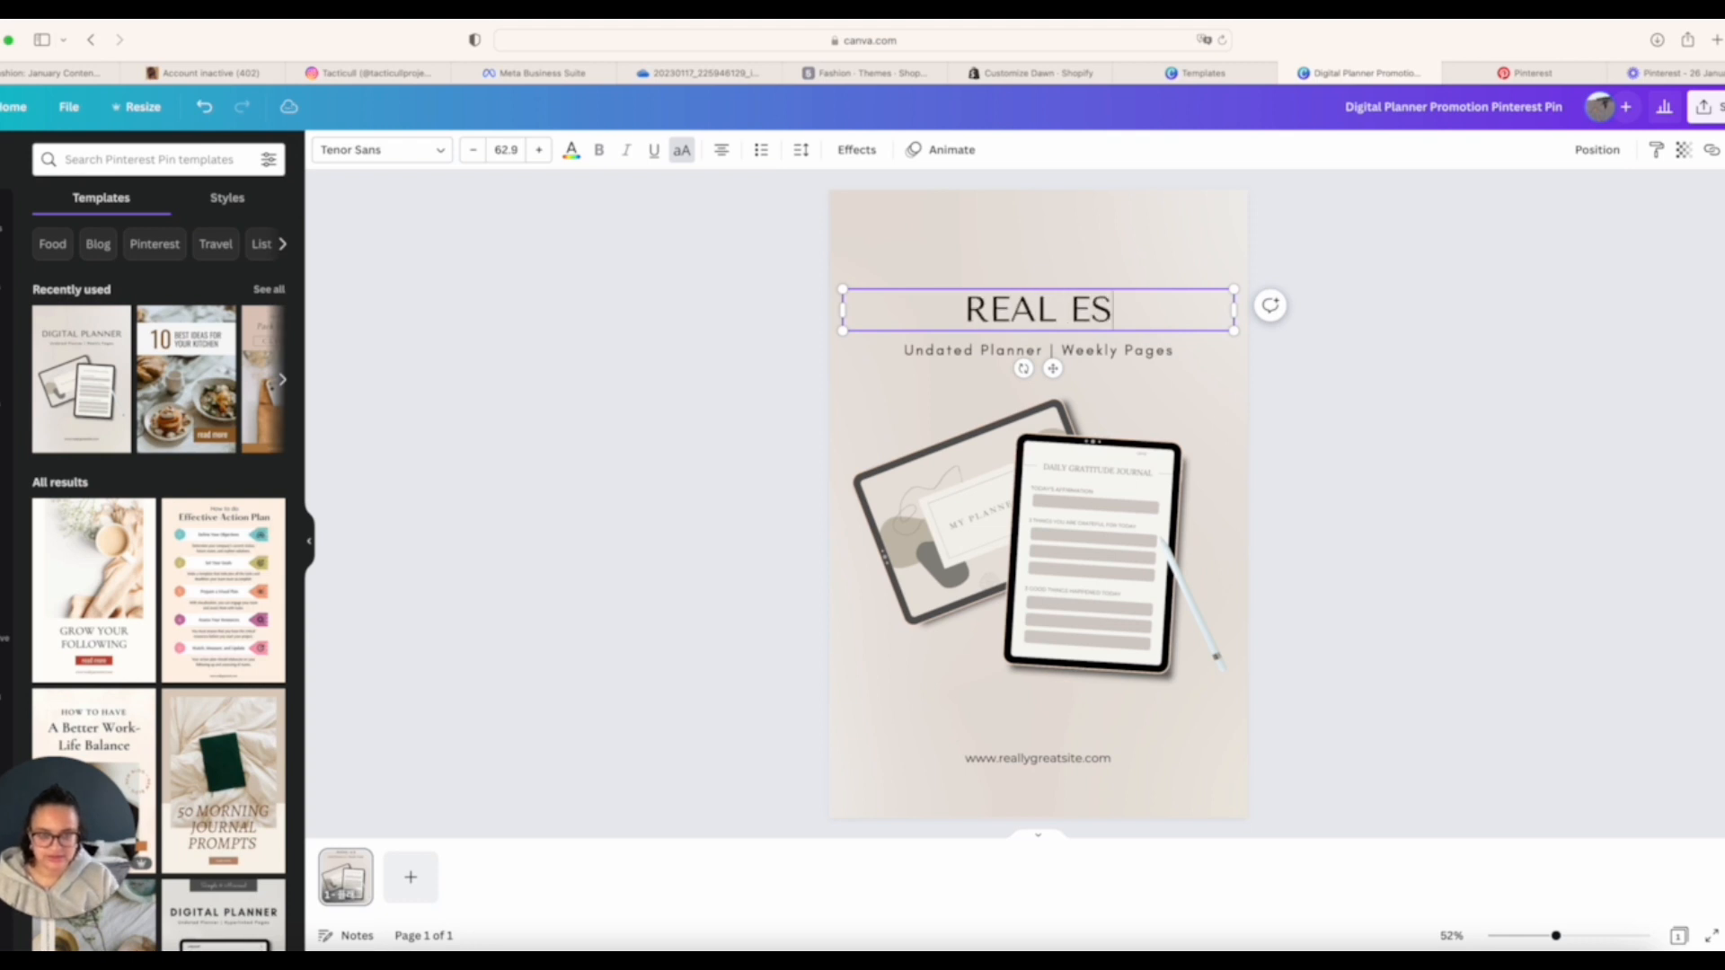
pyautogui.write('TATE BUSINESS')
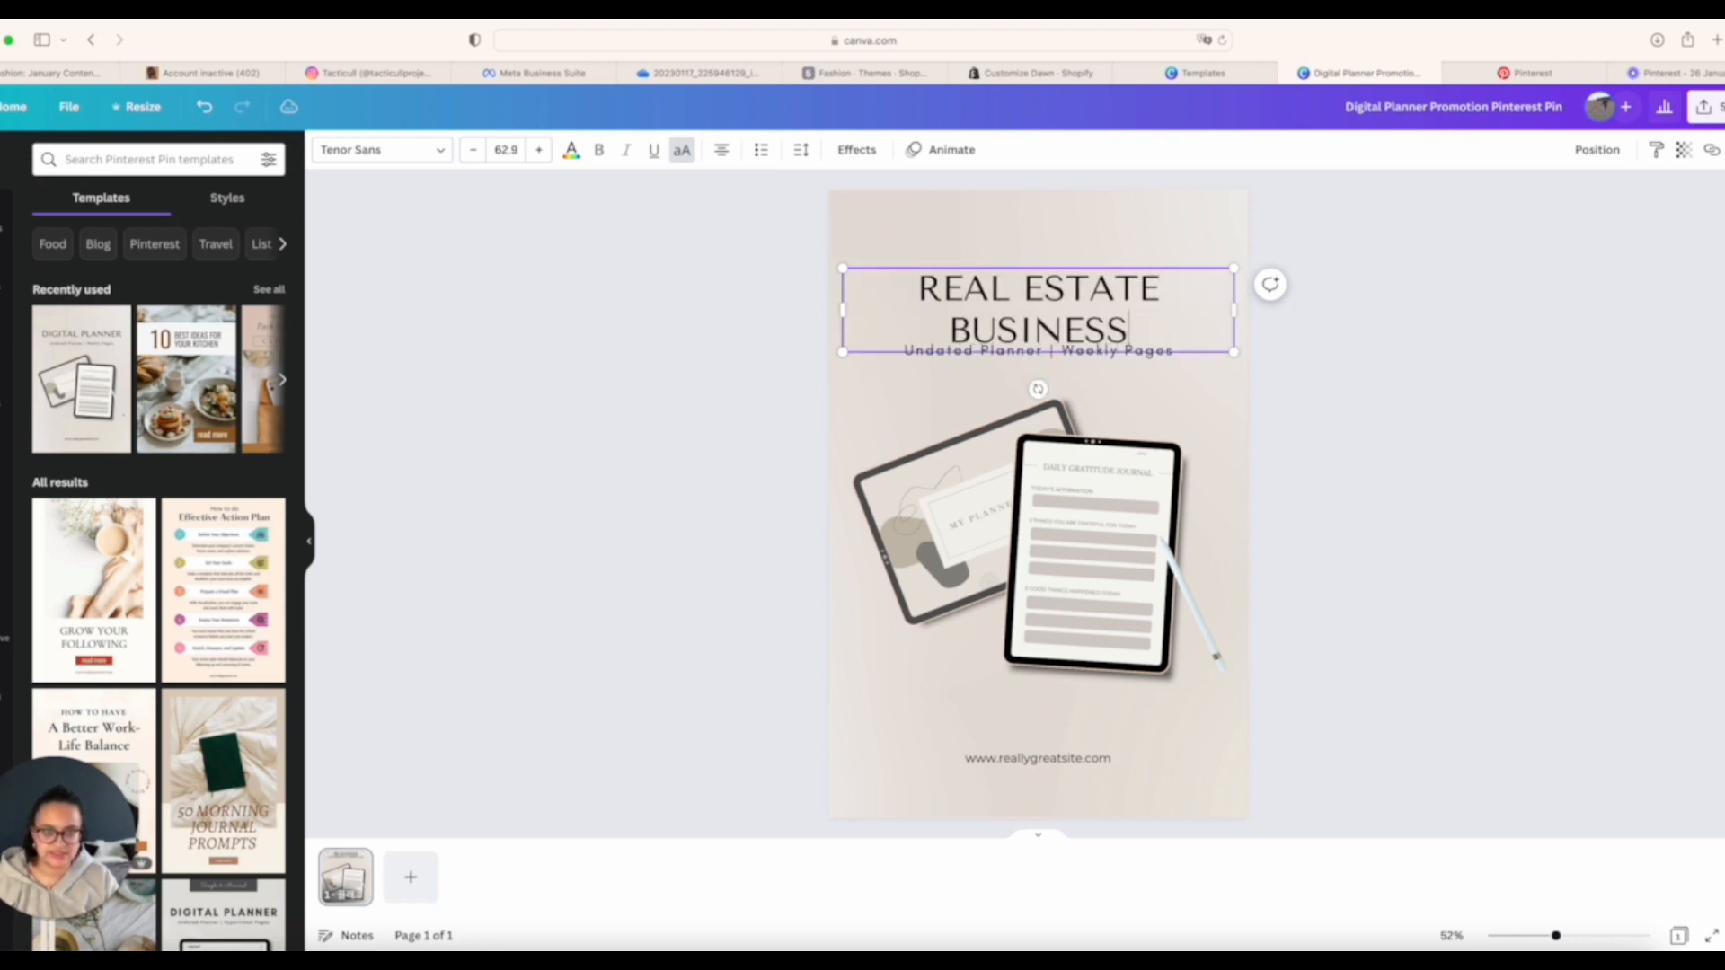
pyautogui.write(' CARD TEMPLATE')
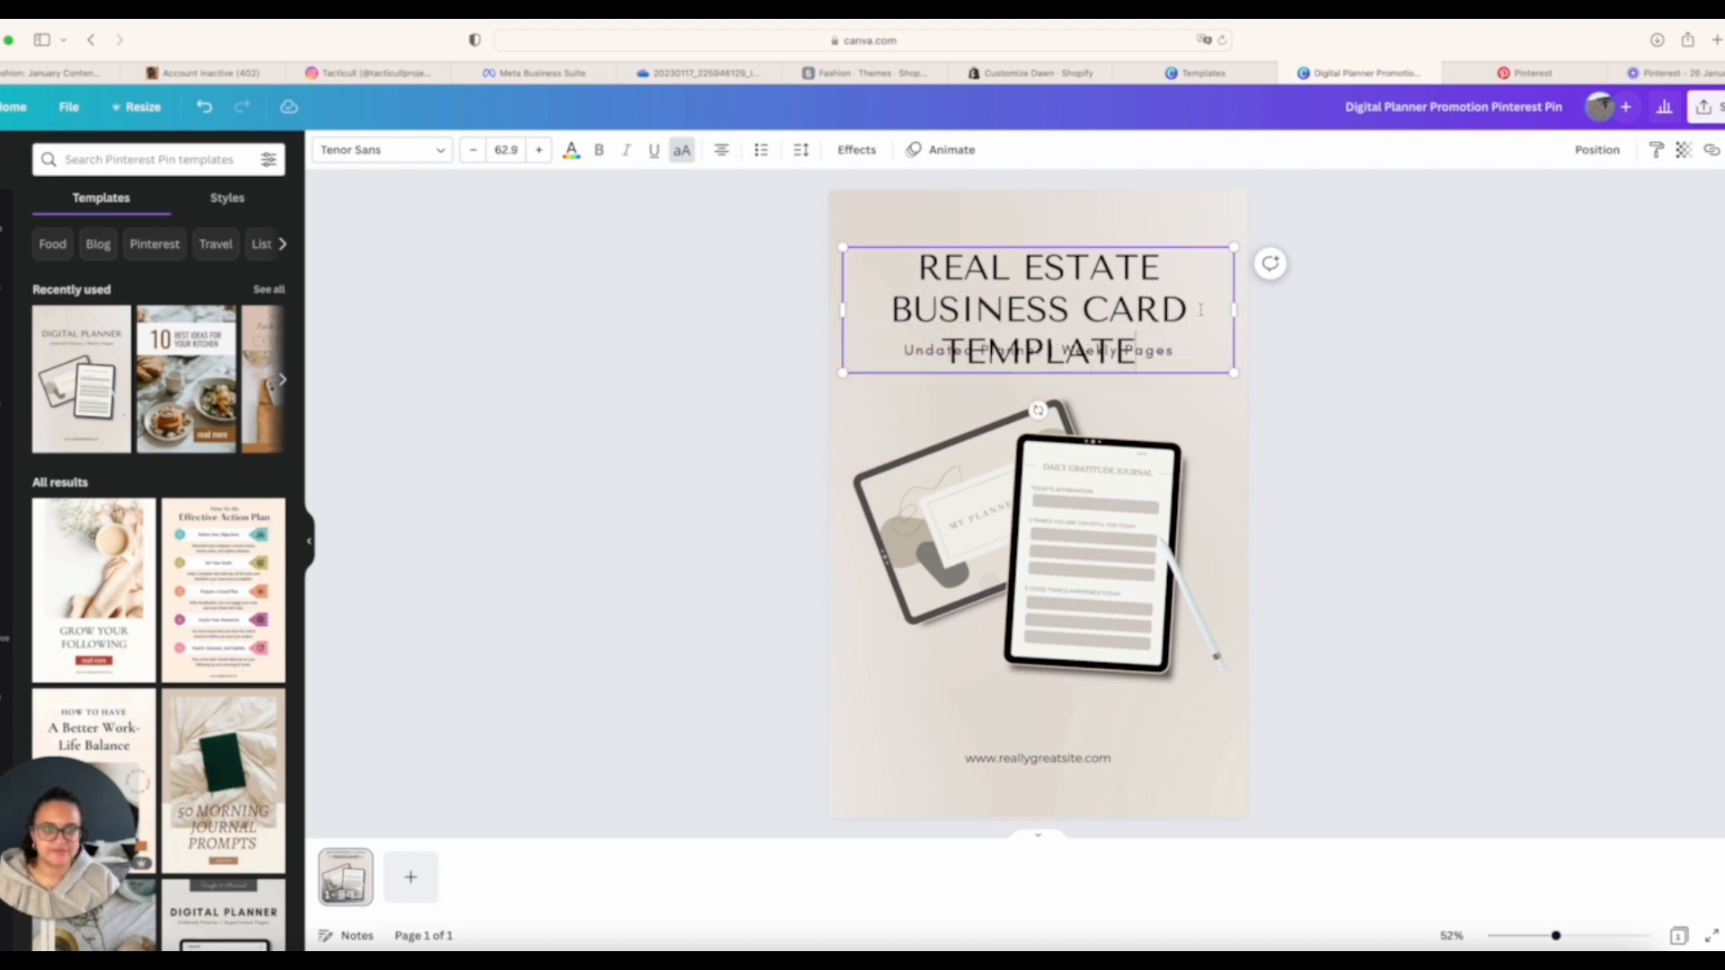
pyautogui.click(1114, 221)
# - Reposition the title and the subtitle so the subtitle sits just below the title
pyautogui.moveTo(1045, 273); pyautogui.dragTo(1039, 233)
pyautogui.click(1128, 352)
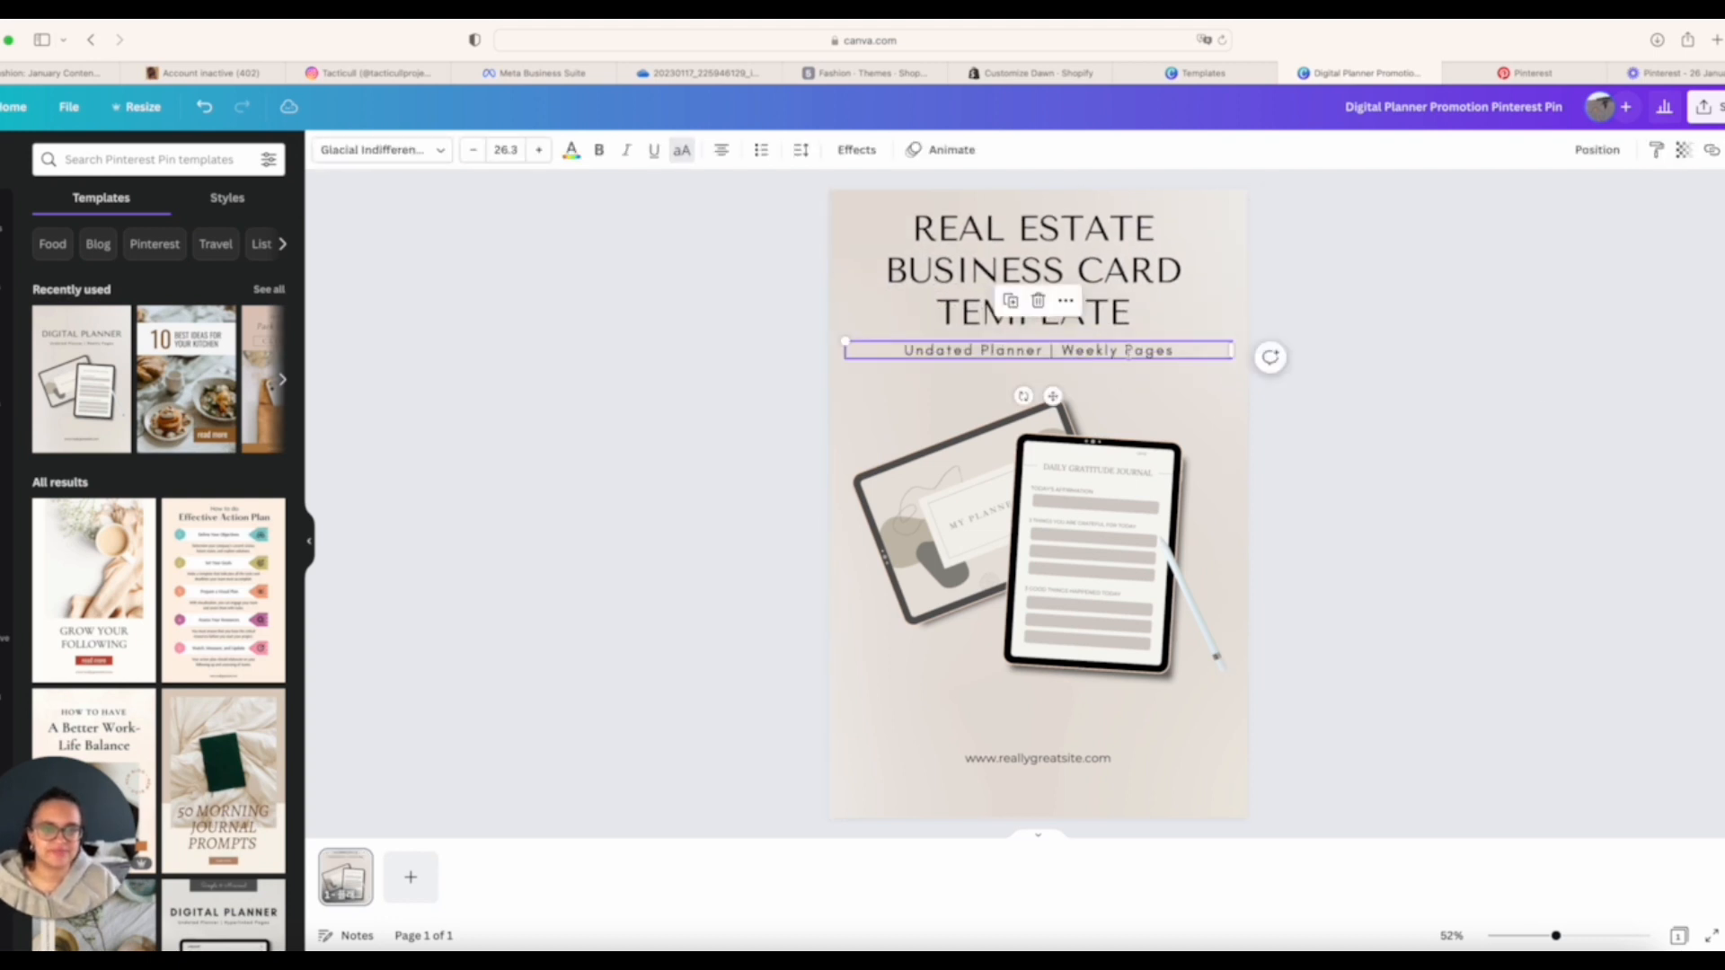
pyautogui.moveTo(1128, 352); pyautogui.dragTo(1128, 381)
pyautogui.click(1132, 275)
pyautogui.moveTo(1132, 276); pyautogui.dragTo(1132, 301)
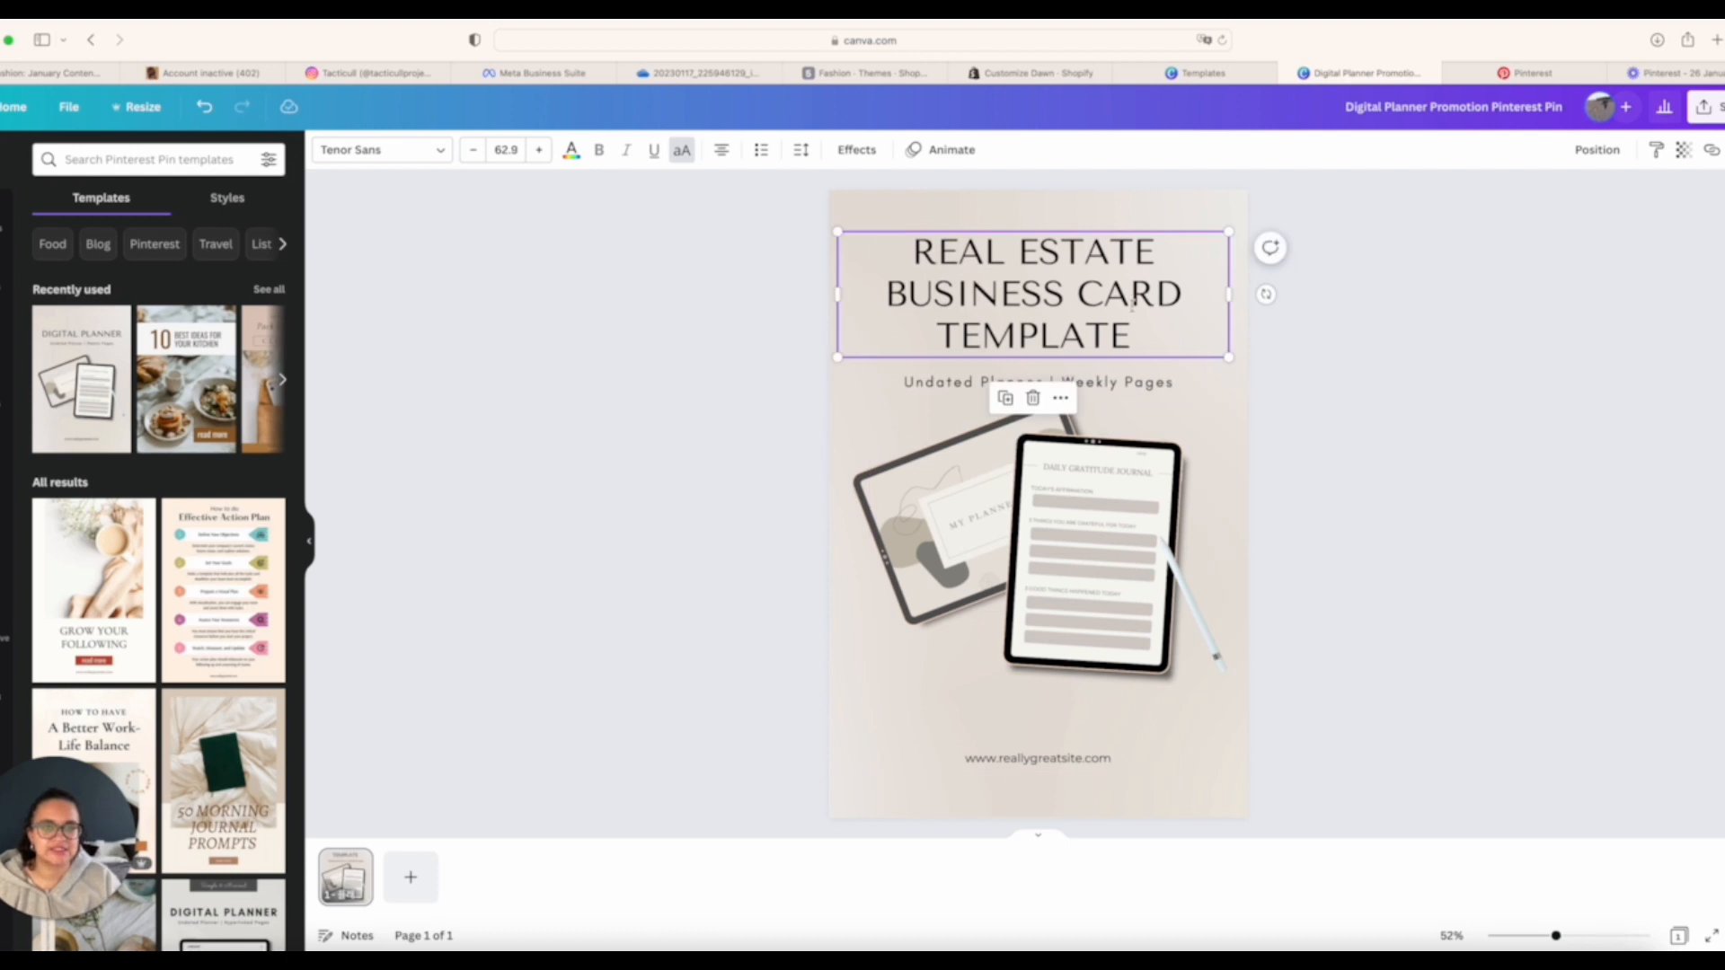
pyautogui.click(1125, 384)
# - Replace the 'Undated Planner' subtitle with 'Editable Template Through Canva'
pyautogui.doubleClick(1125, 384)
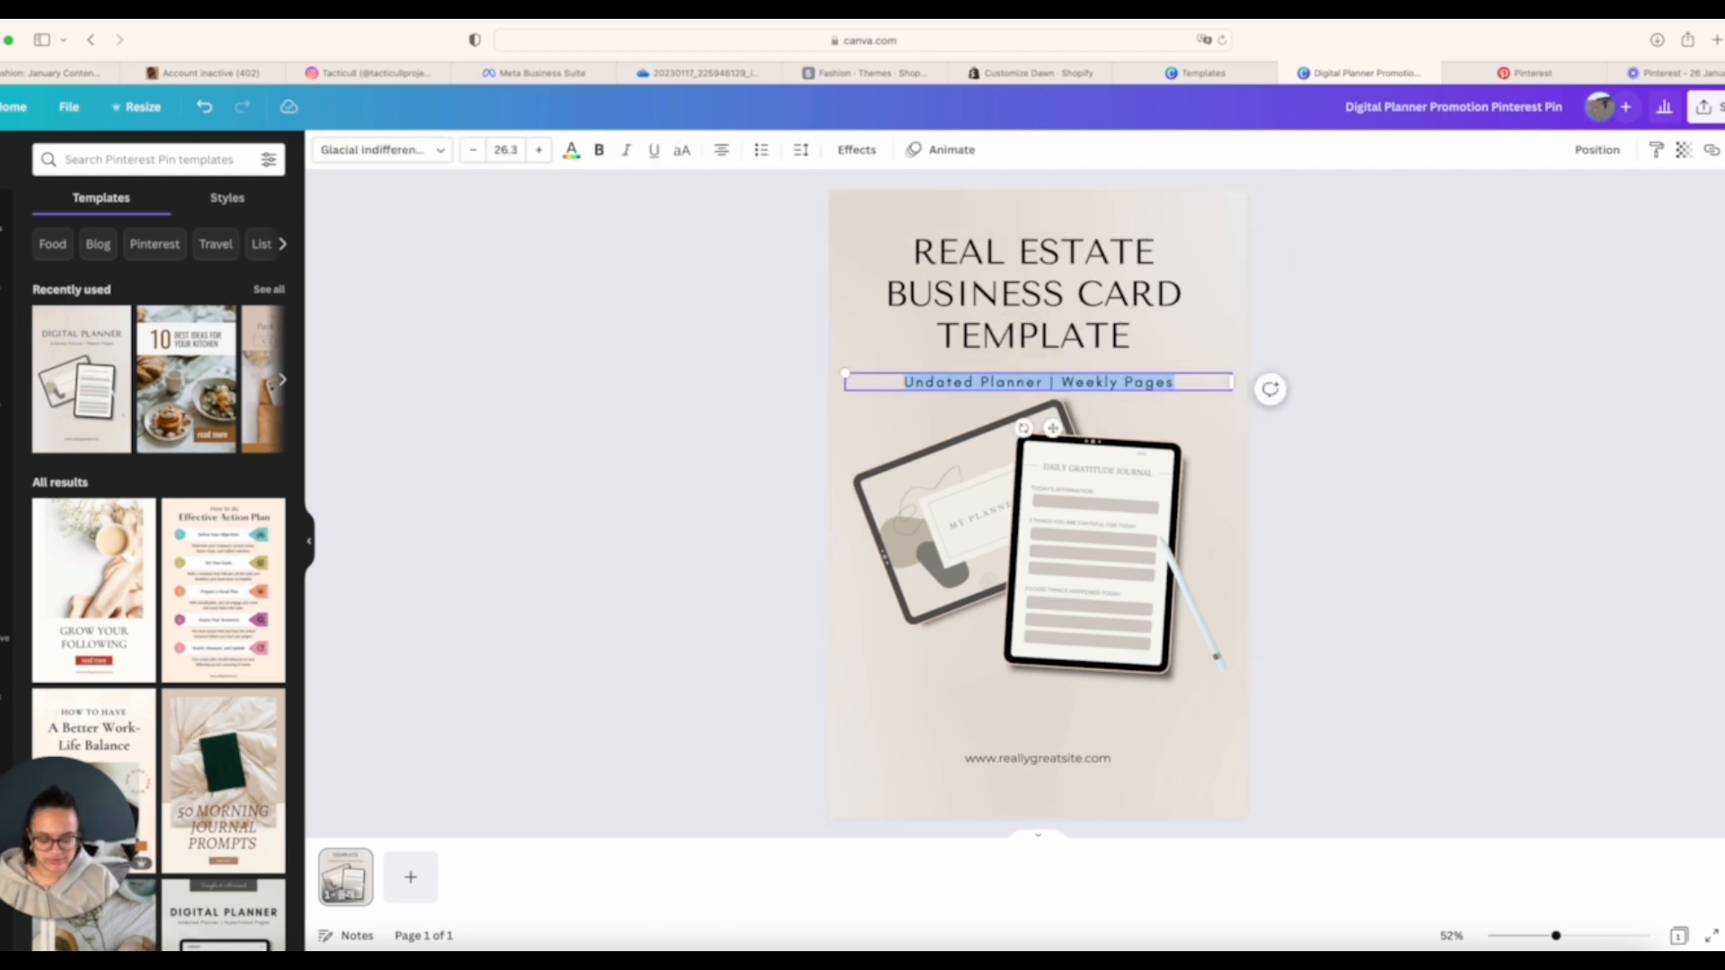
pyautogui.press('BackSpace')
pyautogui.write('Editable Tem')
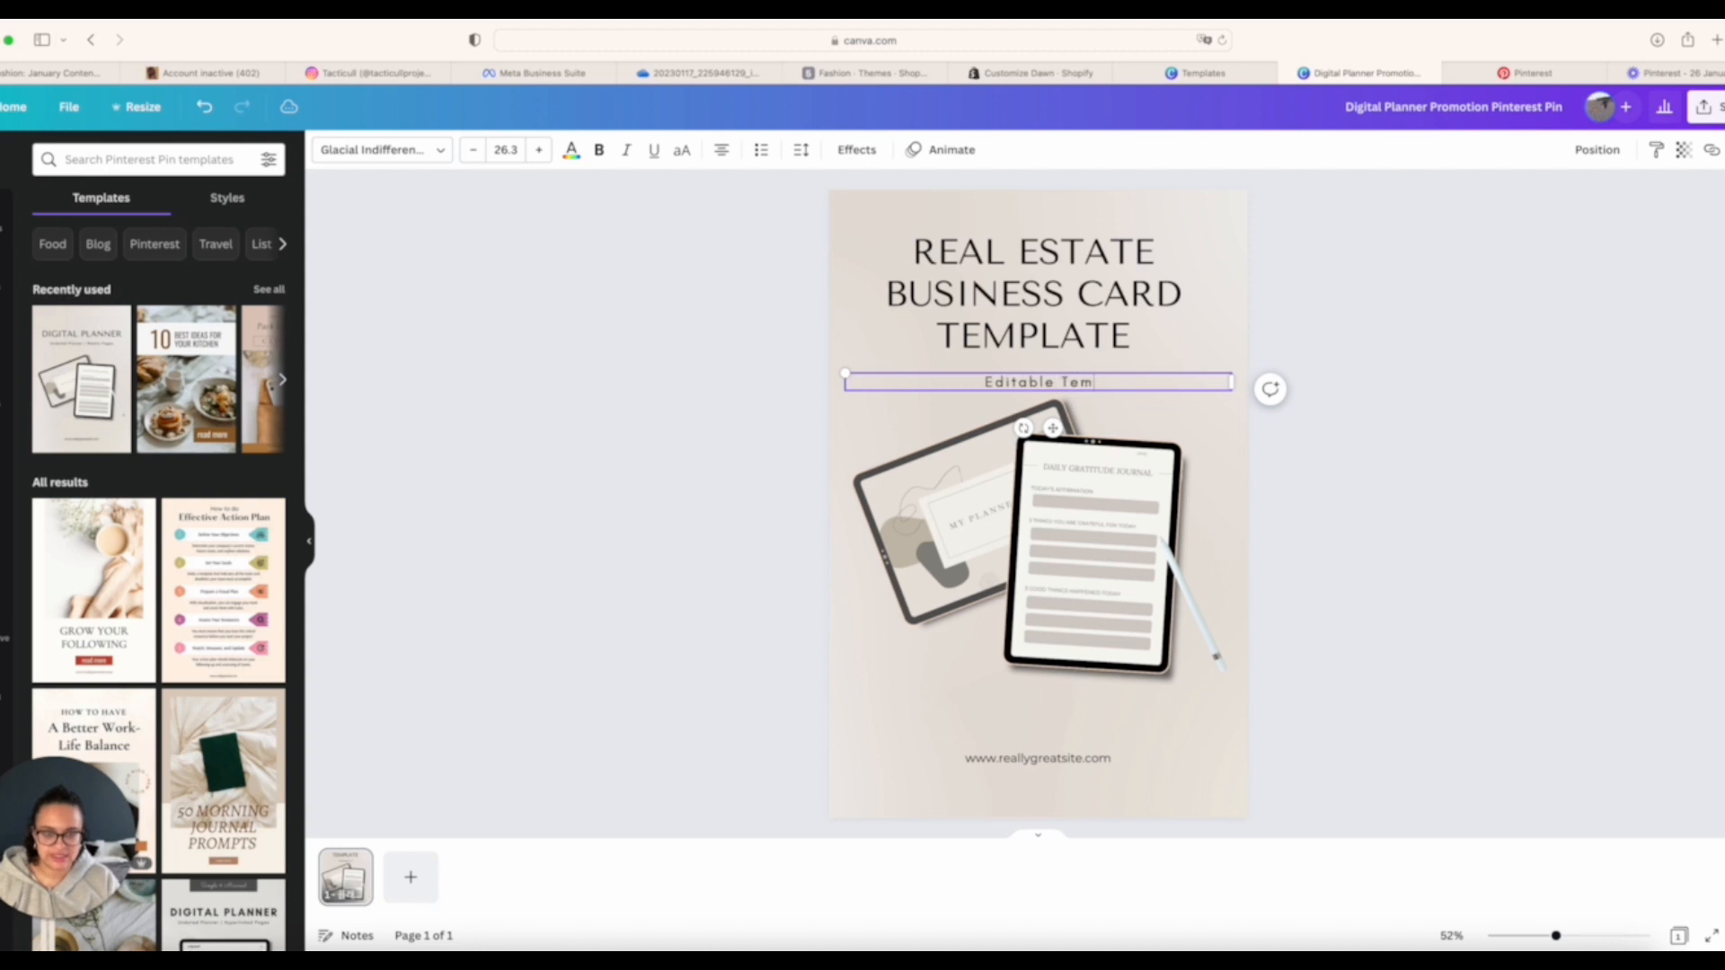
pyautogui.write('plate Through Canv')
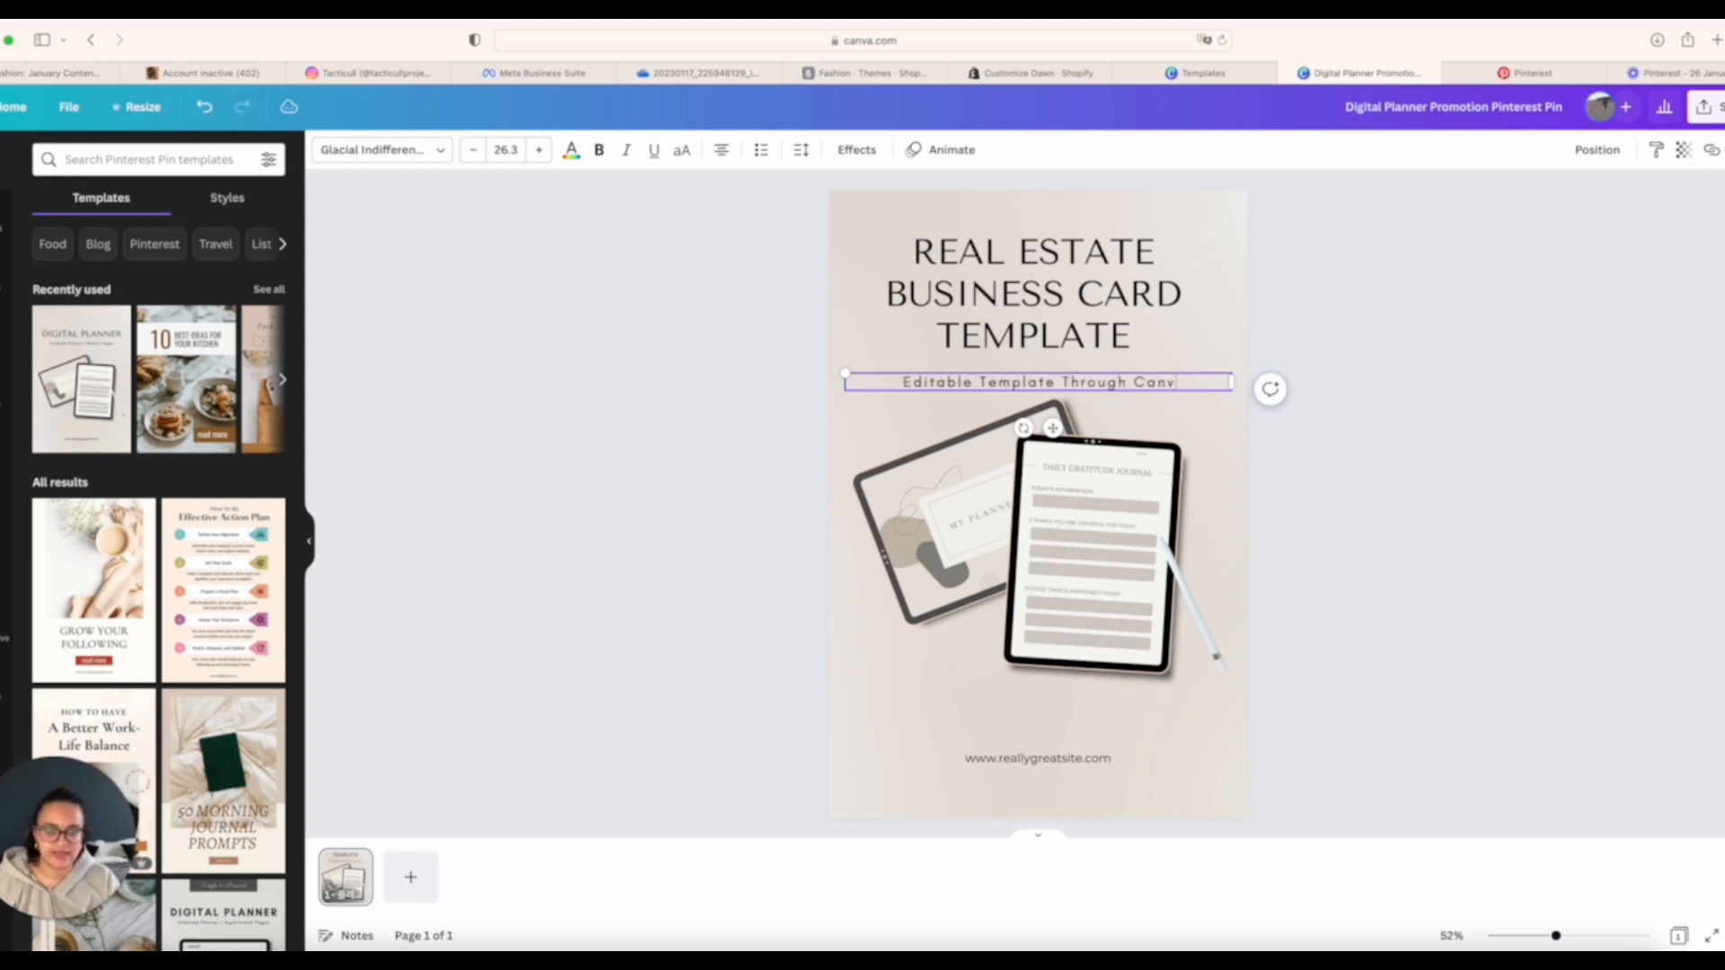
pyautogui.write('a')
pyautogui.click(1479, 504)
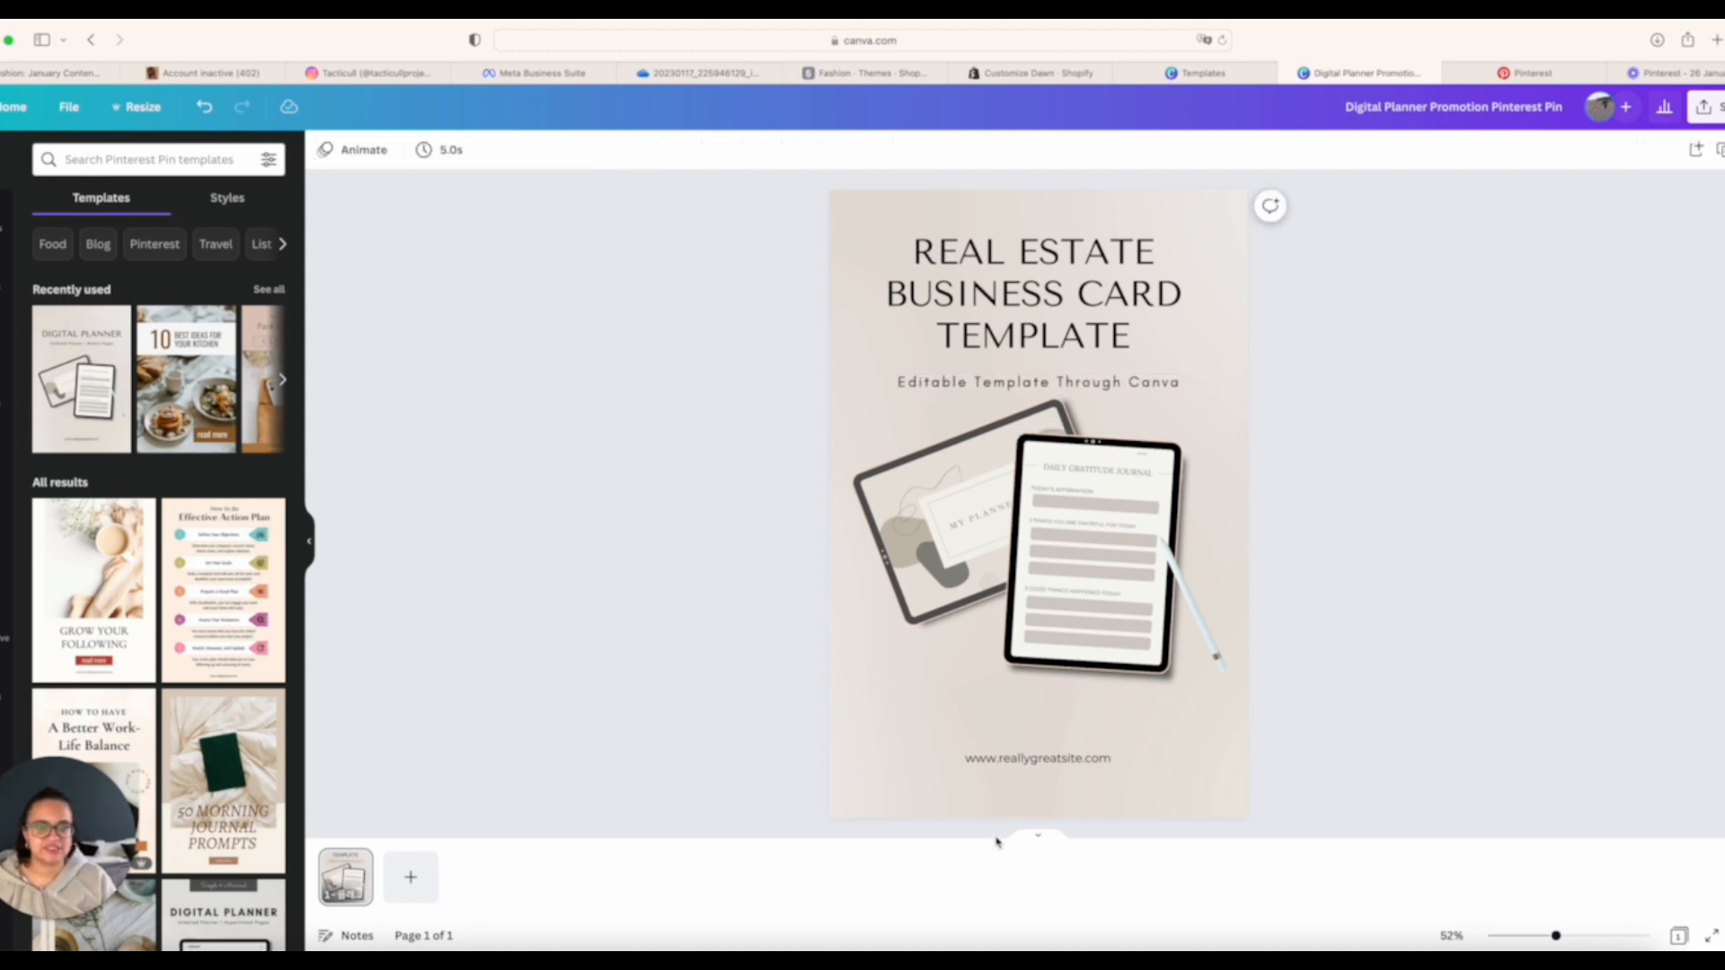
# - Replace the website line with 'AVAILABLE ON ETSY', enlarged and centred at the bottom
pyautogui.doubleClick(1038, 758)
pyautogui.press('BackSpace')
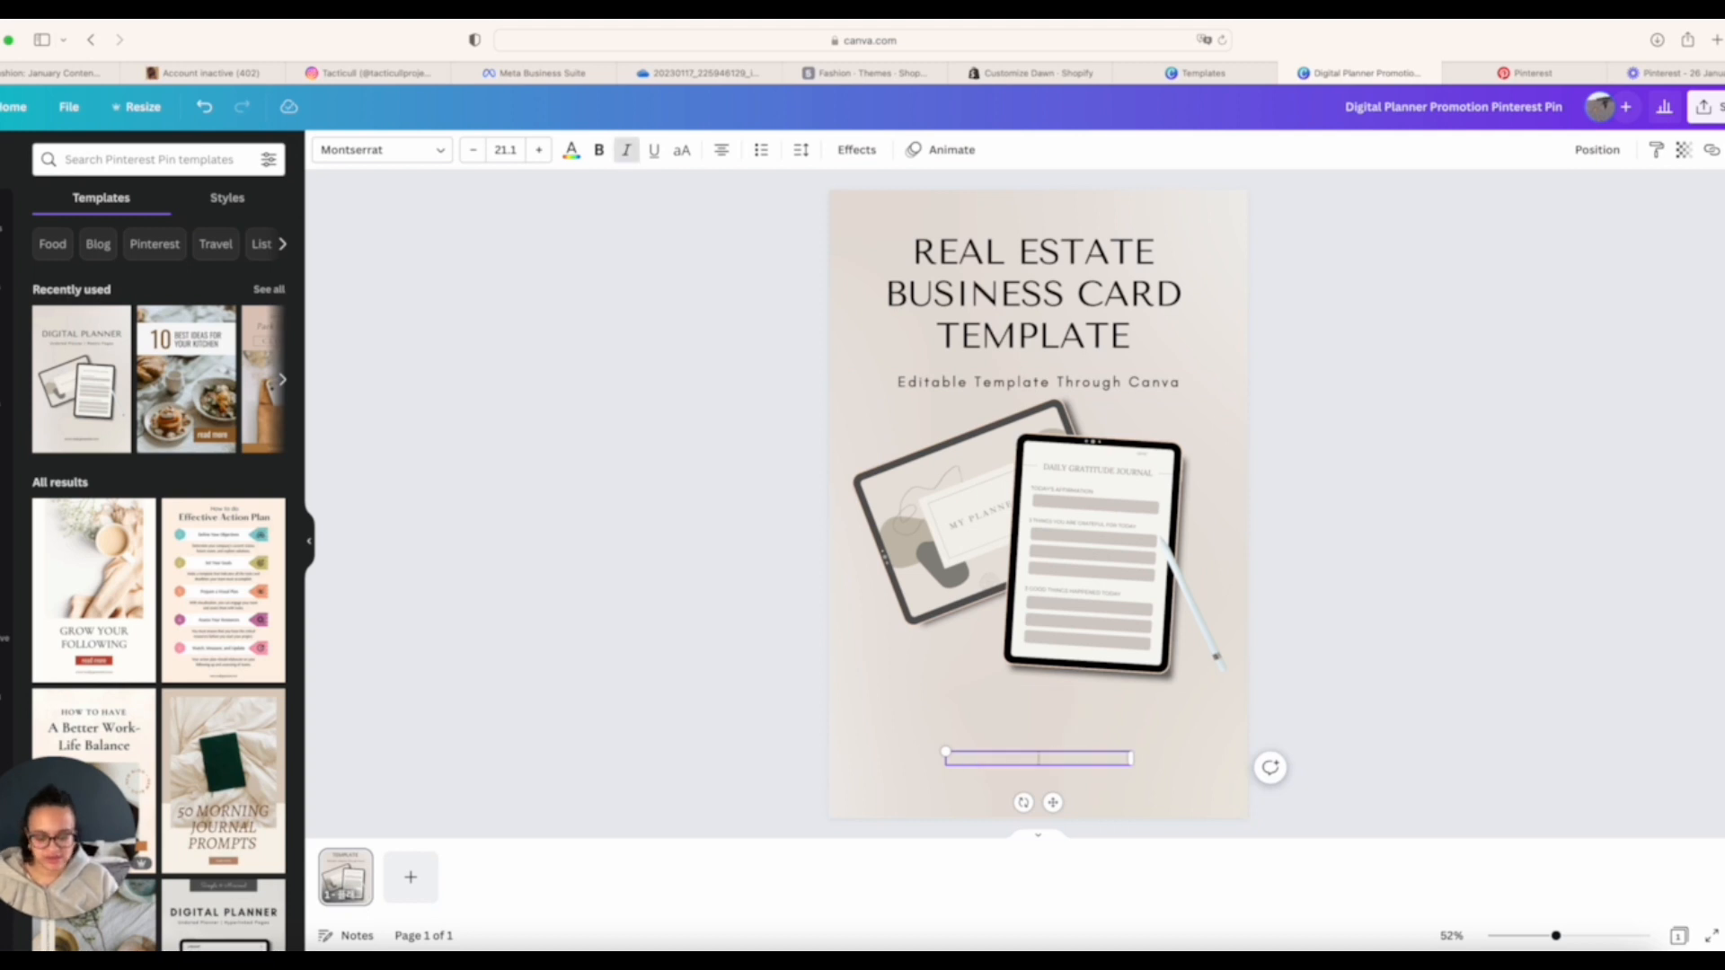
pyautogui.write('AVAILABLE ON ETS')
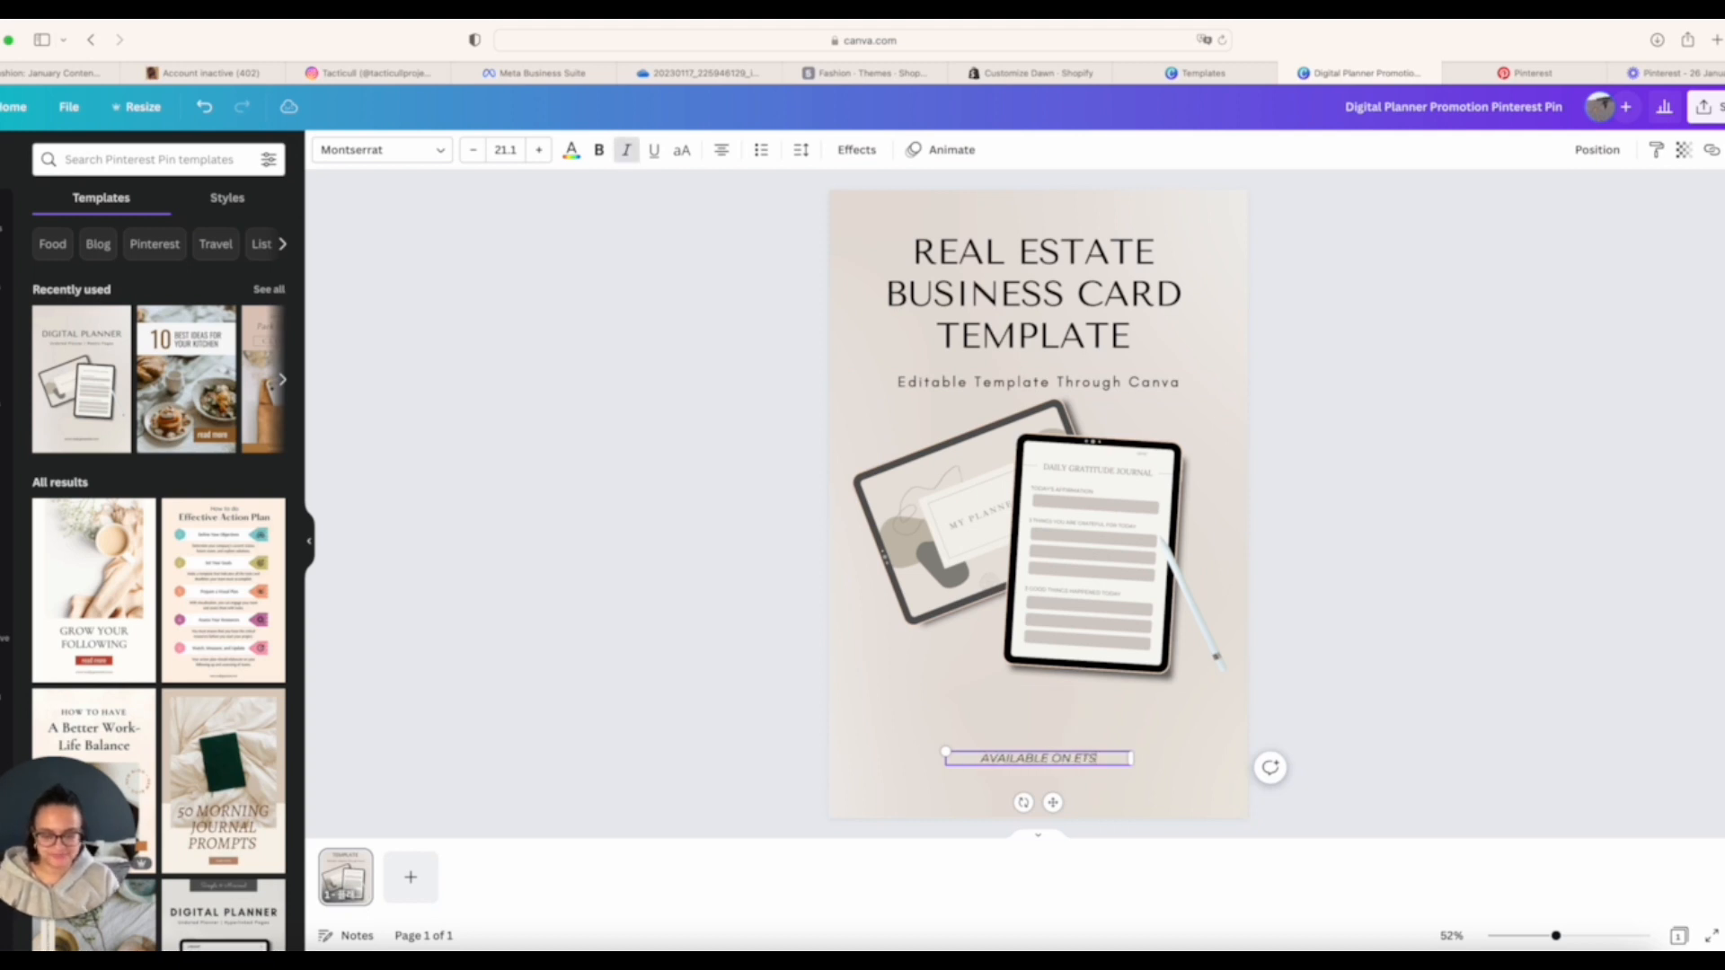
pyautogui.write('Y')
pyautogui.click(1437, 793)
pyautogui.click(1037, 759)
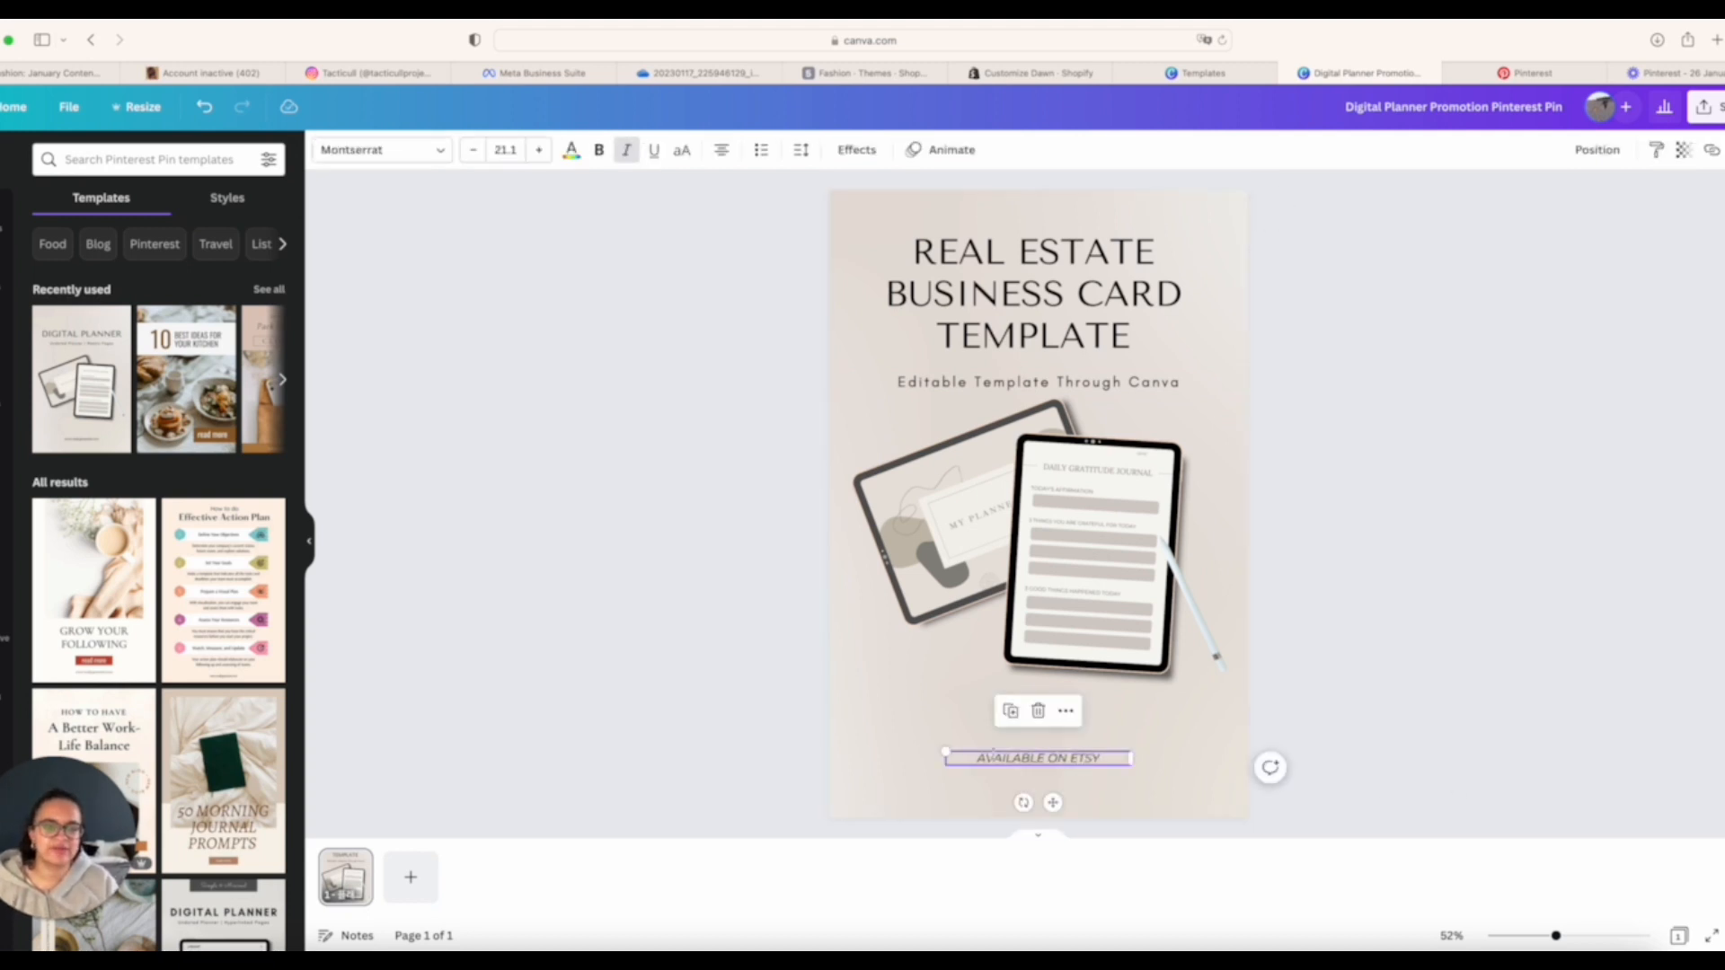
pyautogui.moveTo(945, 751); pyautogui.dragTo(737, 659)
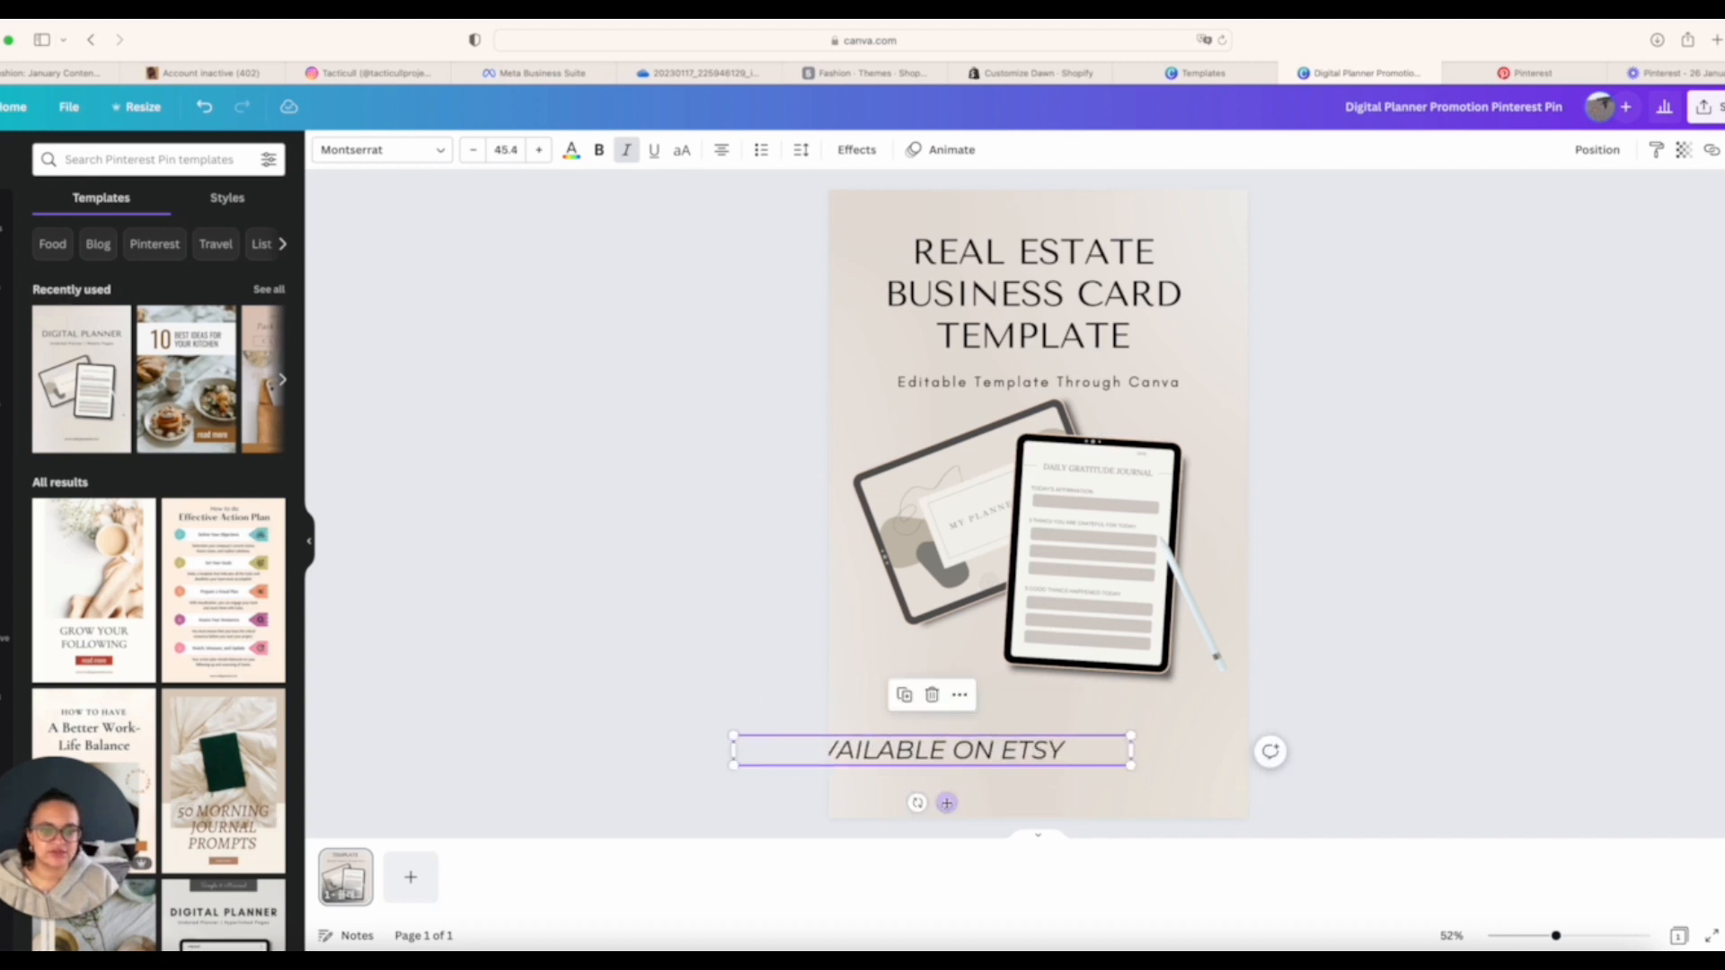
pyautogui.moveTo(946, 804); pyautogui.dragTo(1047, 808)
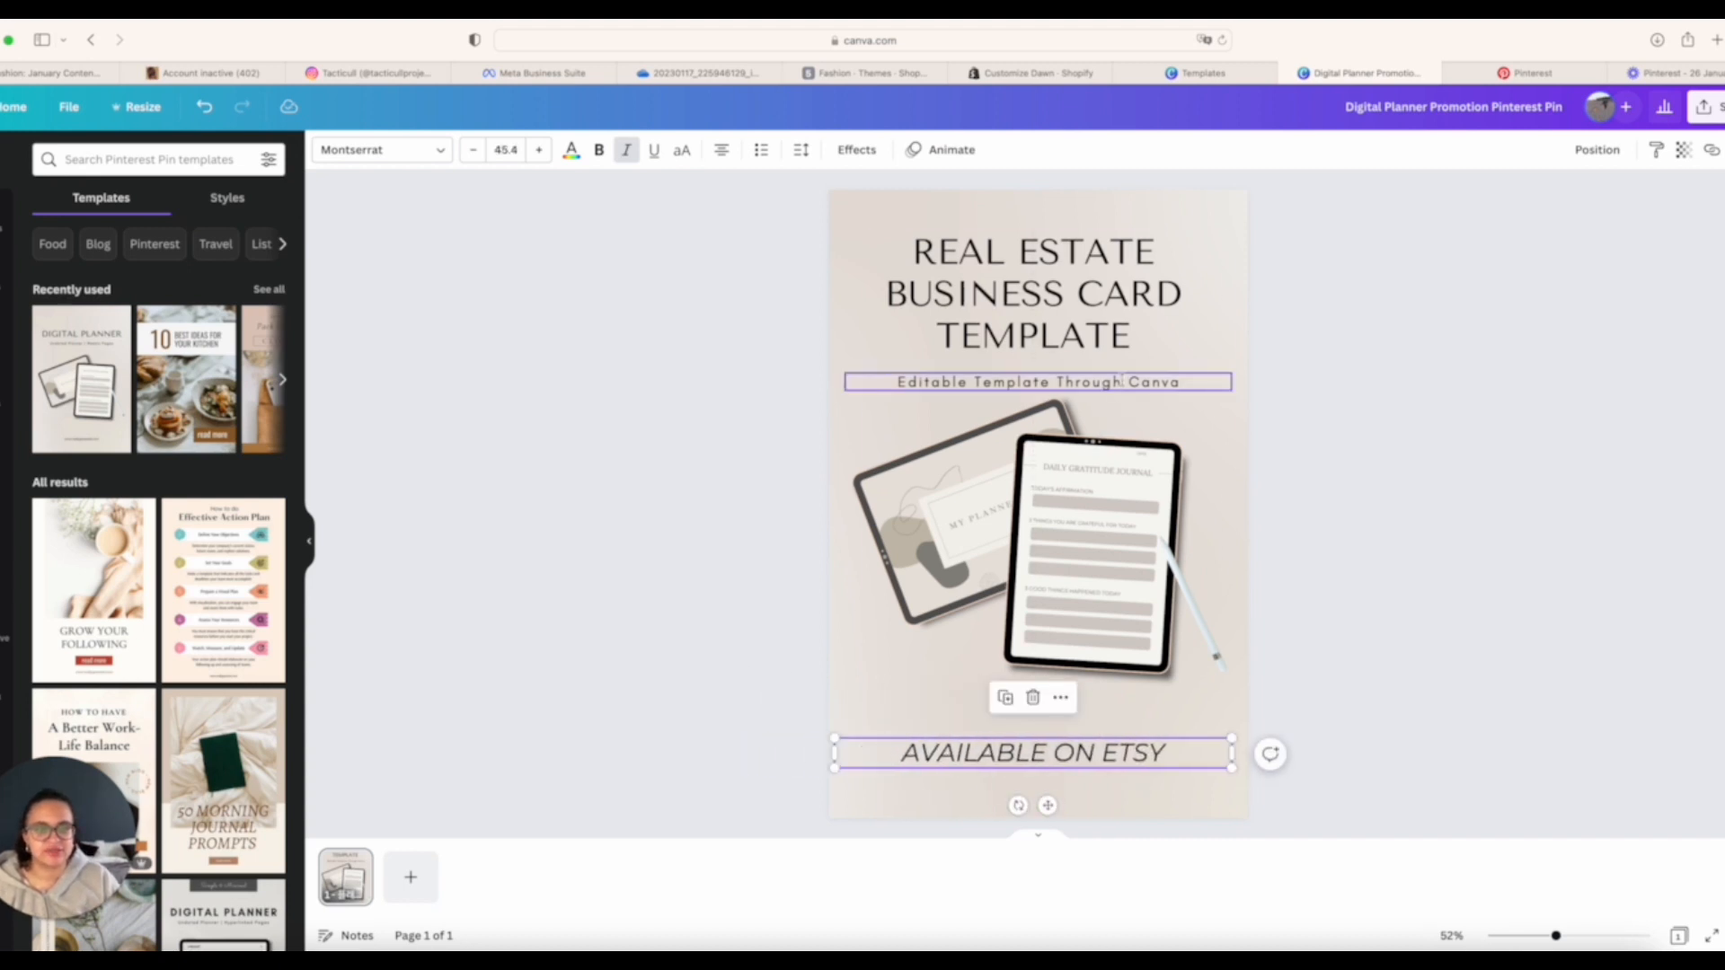
# - Increase the 'Editable Template Through Canva' subtitle's font size by three steps and select the left tablet image
pyautogui.click(1033, 383)
pyautogui.click(543, 149)
pyautogui.click(543, 149)
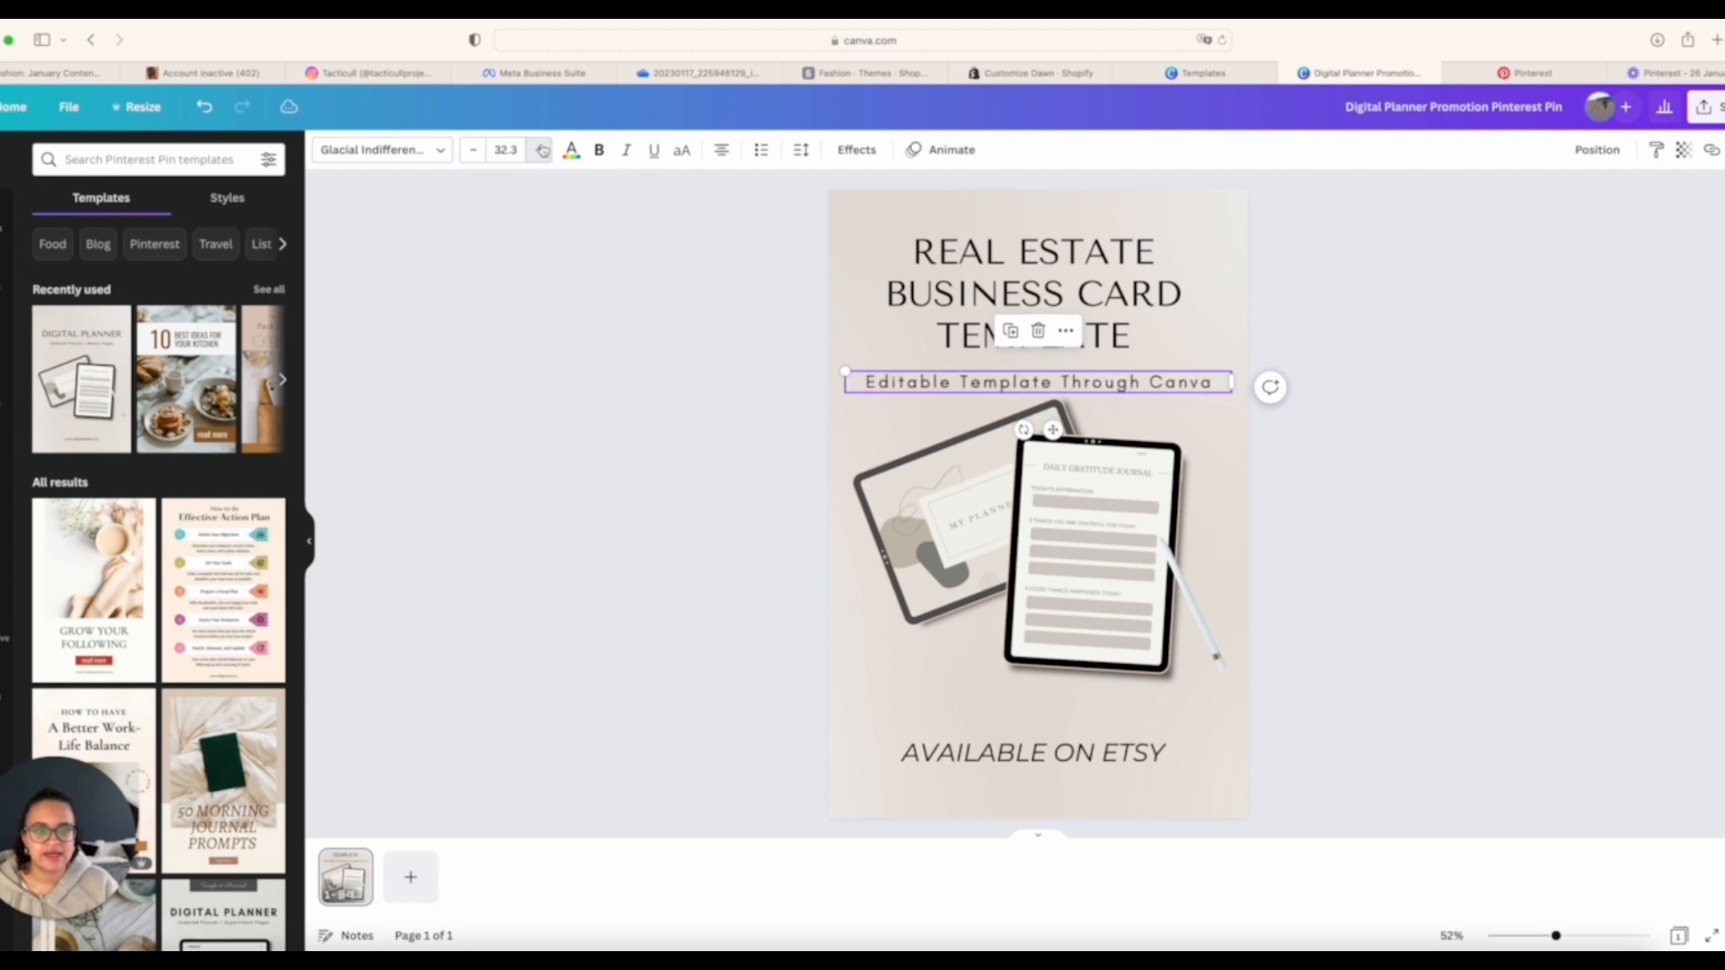
pyautogui.click(543, 149)
pyautogui.click(980, 554)
pyautogui.click(1099, 537)
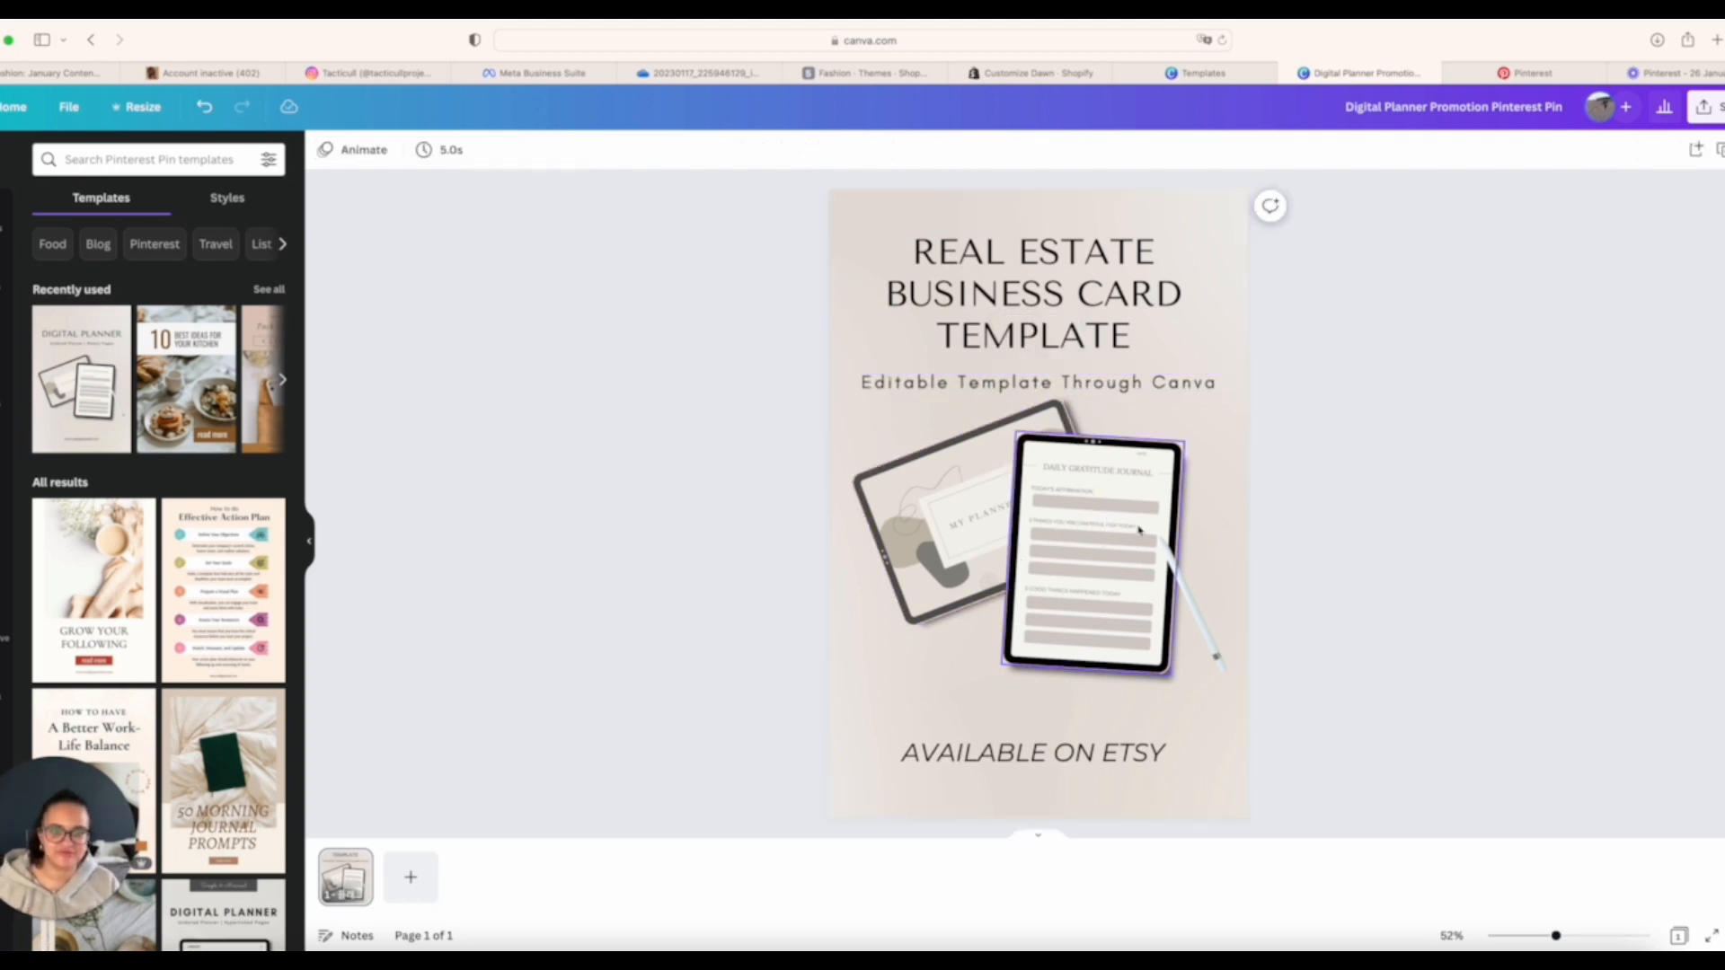
pyautogui.click(933, 544)
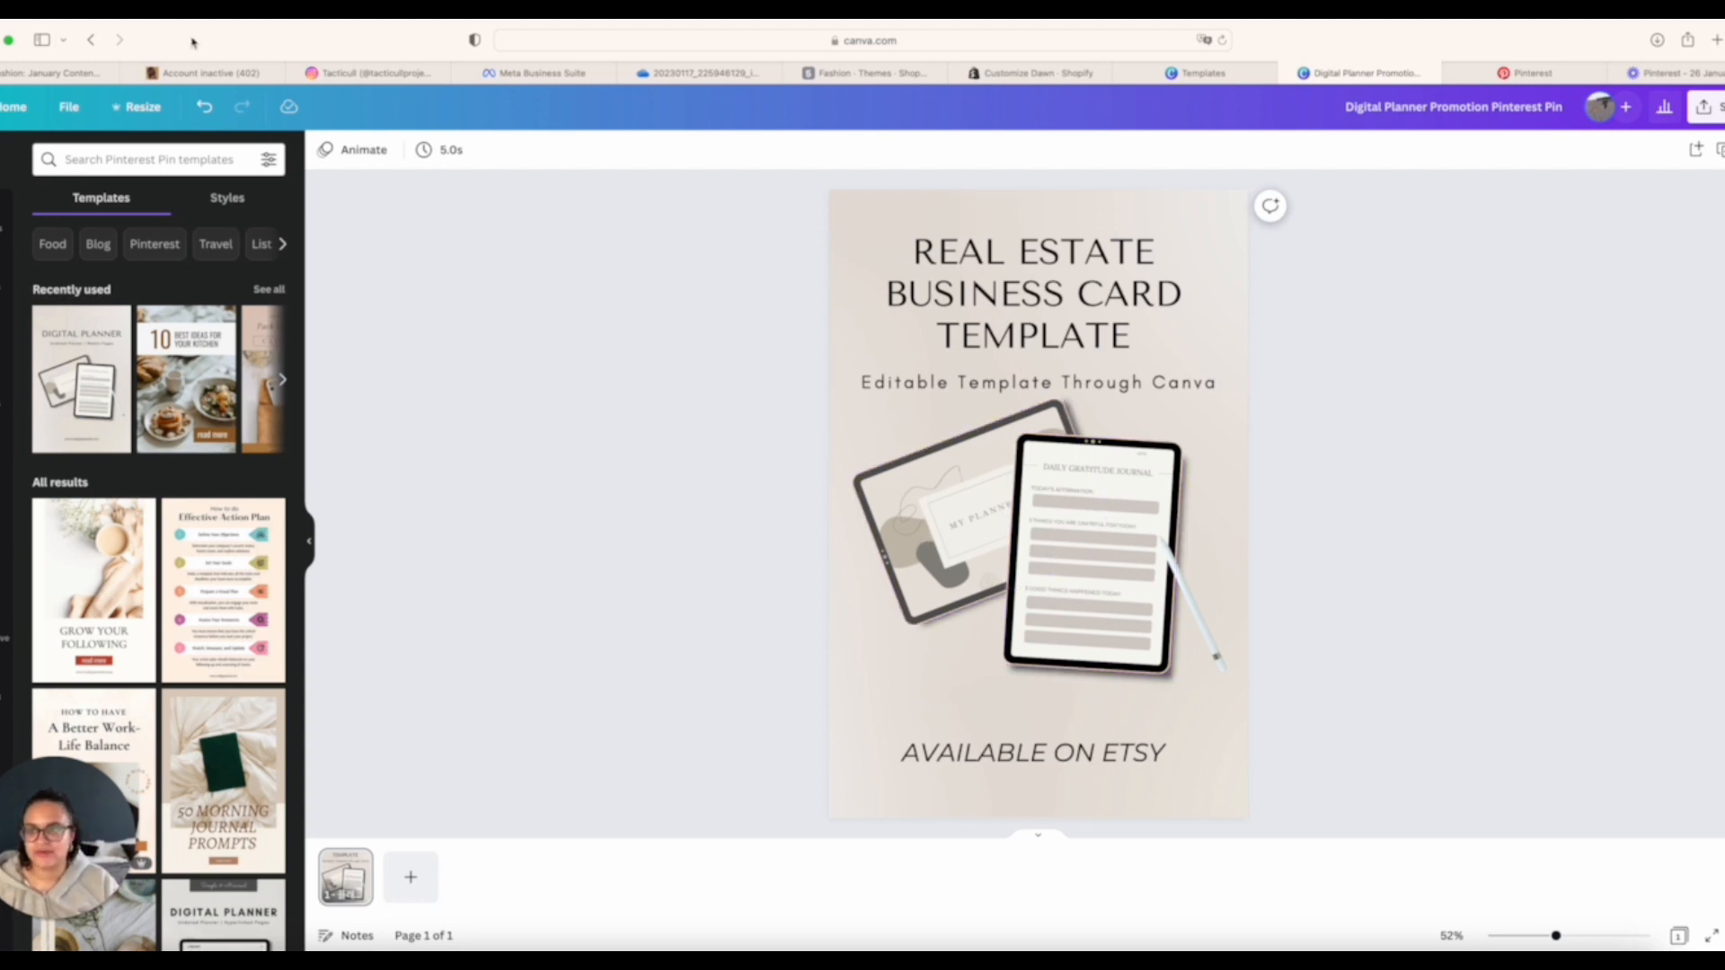
# - Fill the left tablet screen with a white building photo from a 'real estate' photo search
pyautogui.click(30, 444)
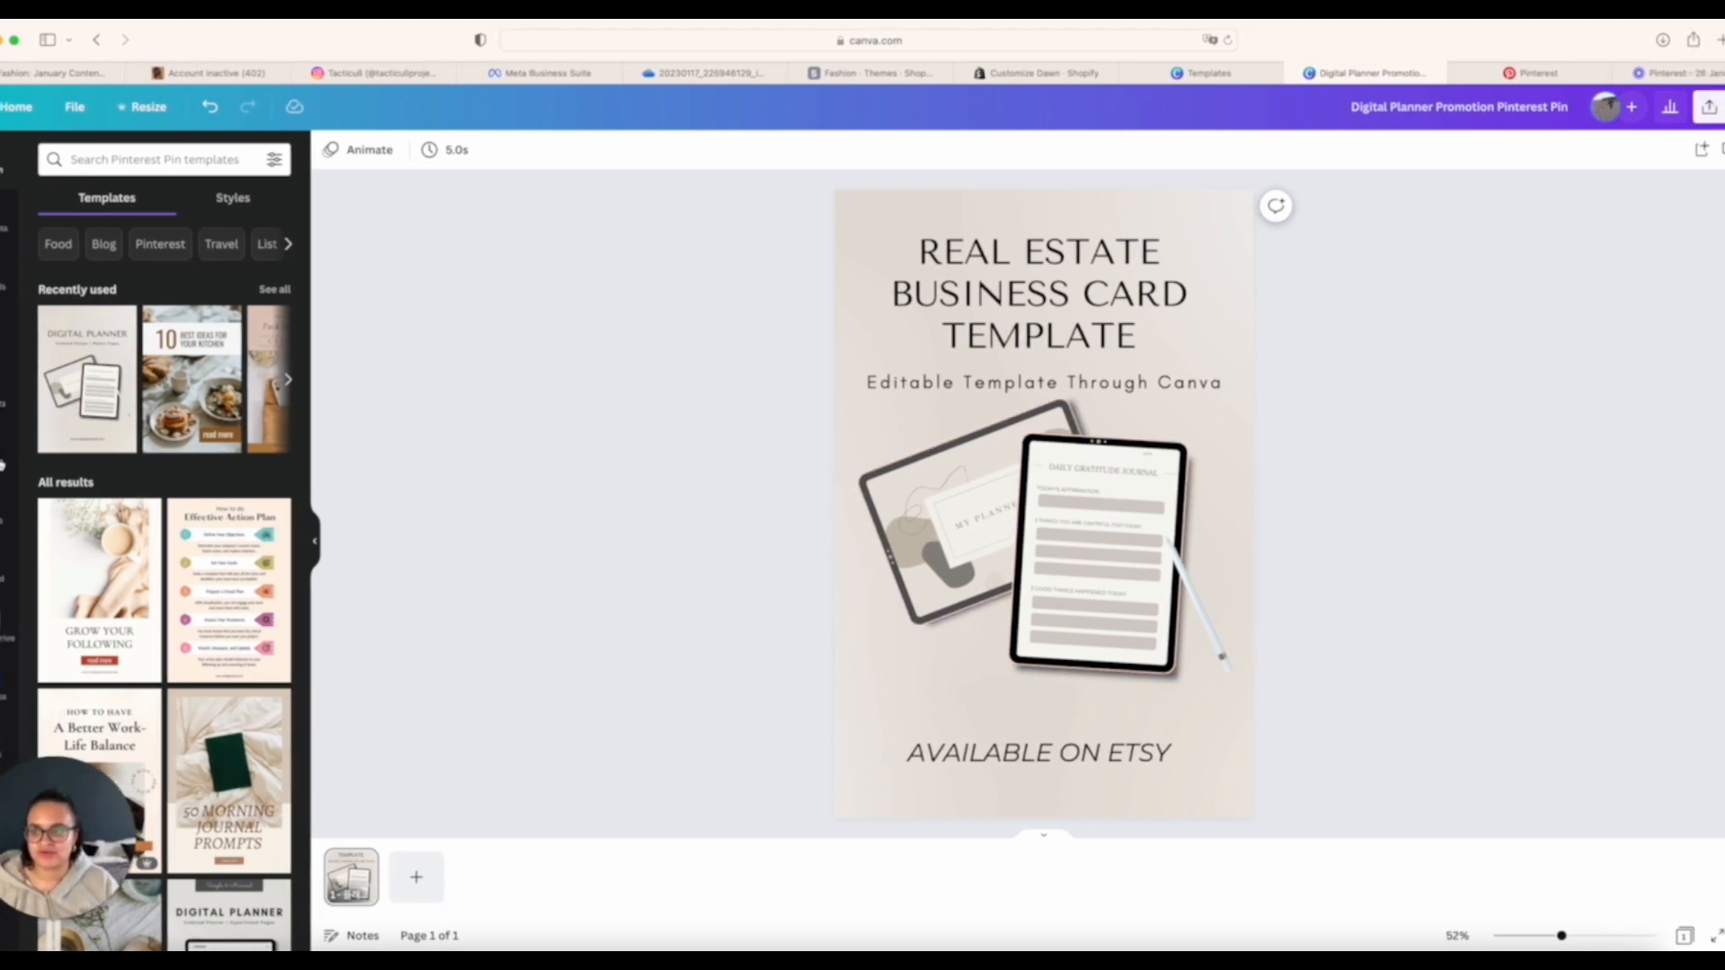
pyautogui.click(161, 159)
pyautogui.write('r')
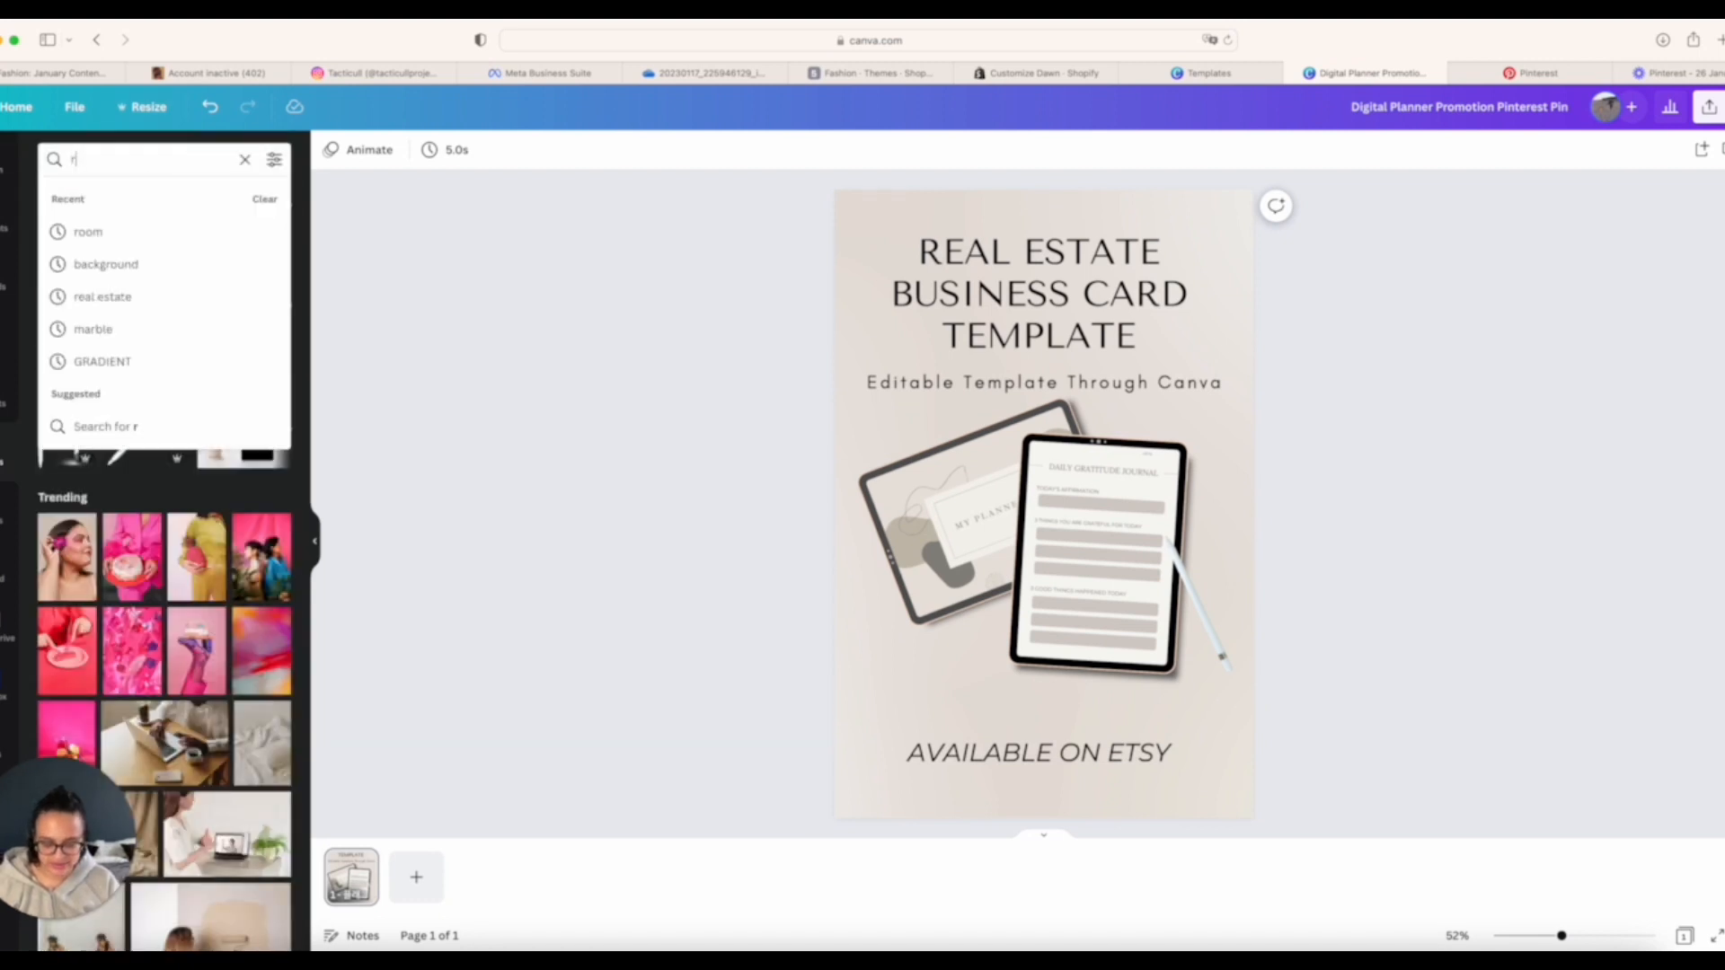
pyautogui.write('eal estate')
pyautogui.press('Return')
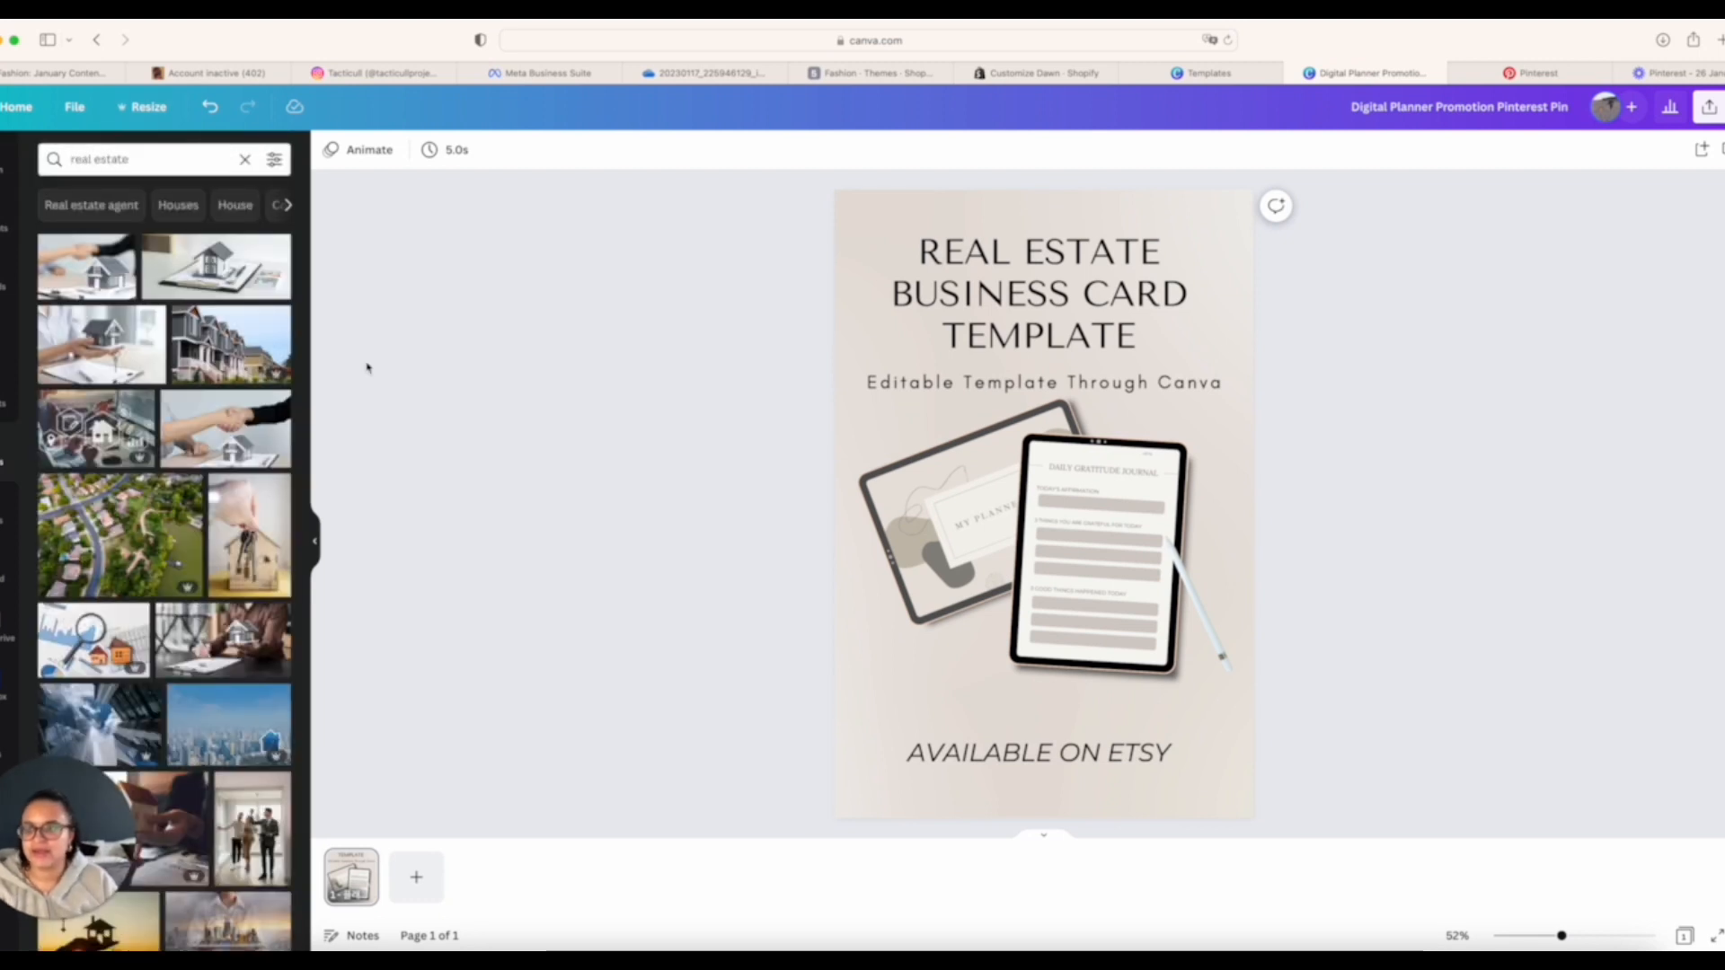
pyautogui.scroll(-15, 188, 560)
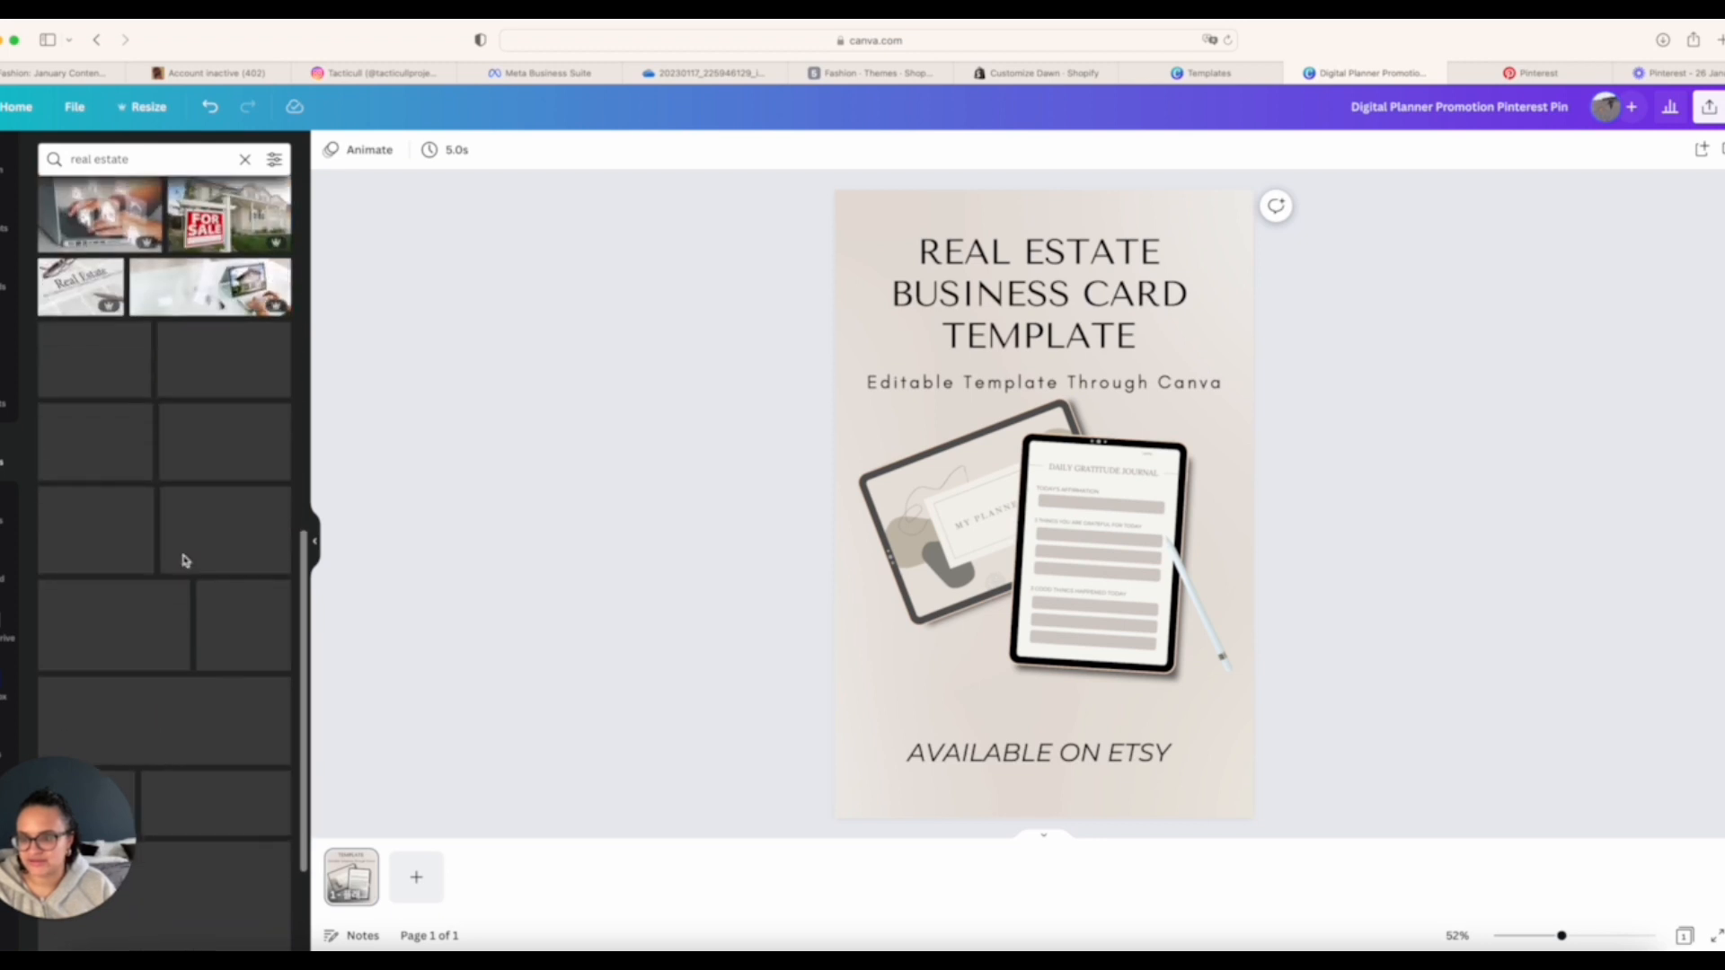
pyautogui.scroll(-5, 171, 548)
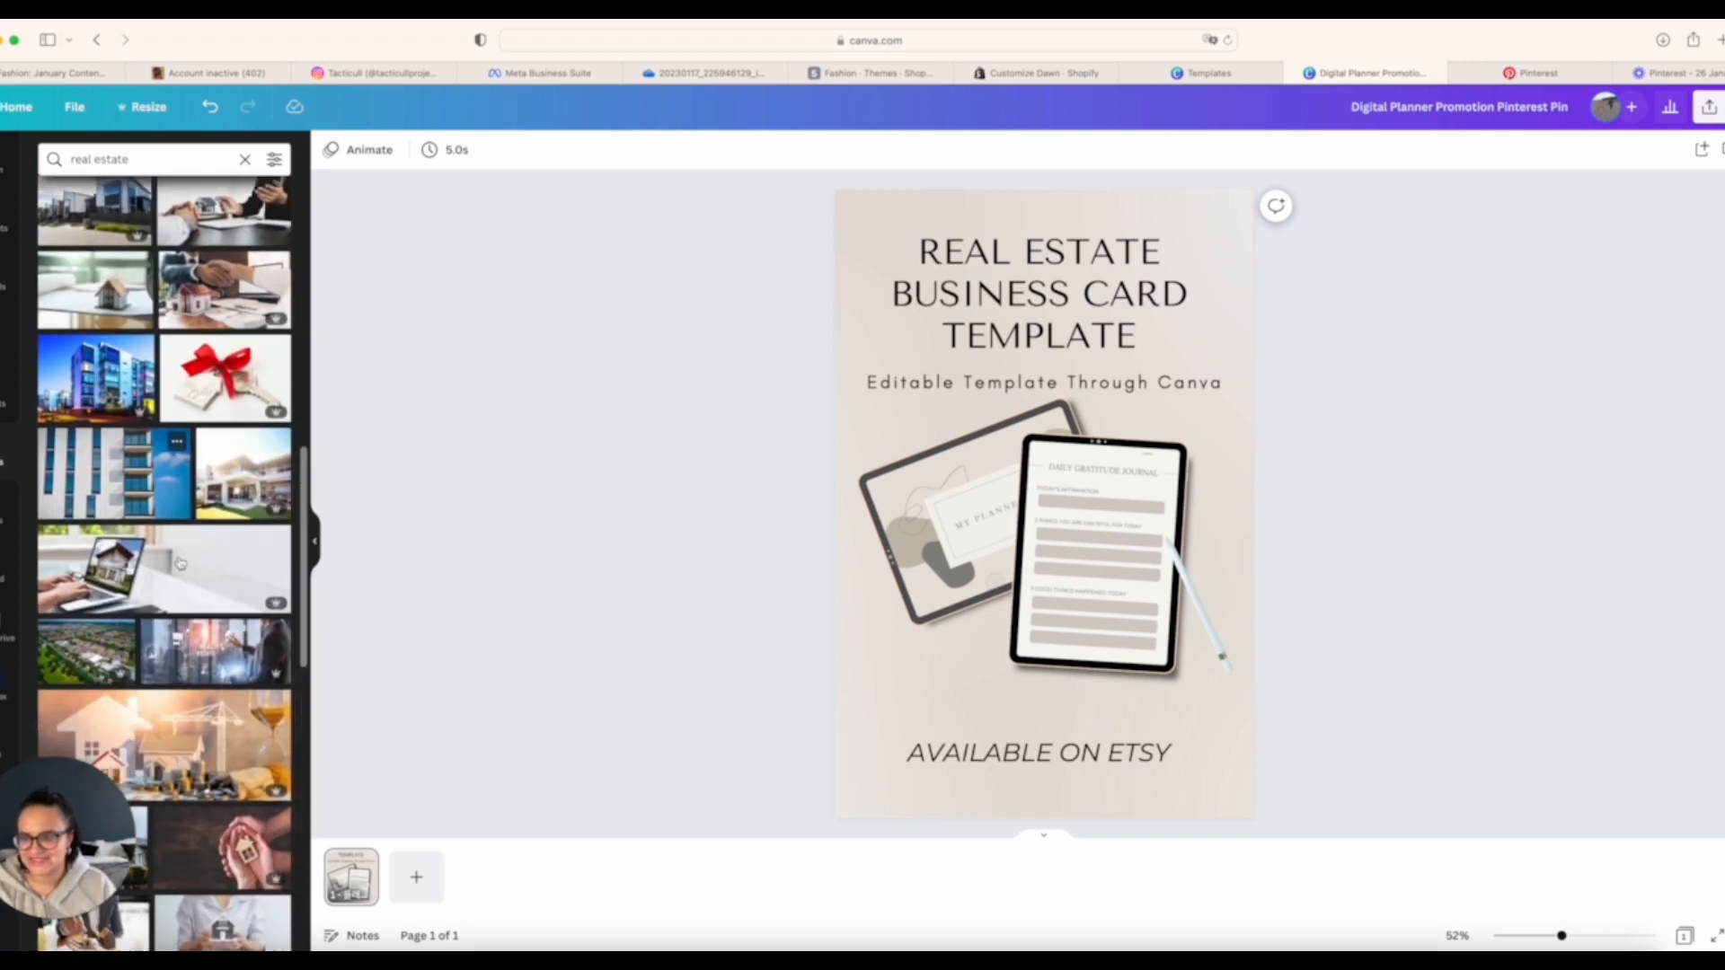
pyautogui.moveTo(265, 497); pyautogui.dragTo(951, 512)
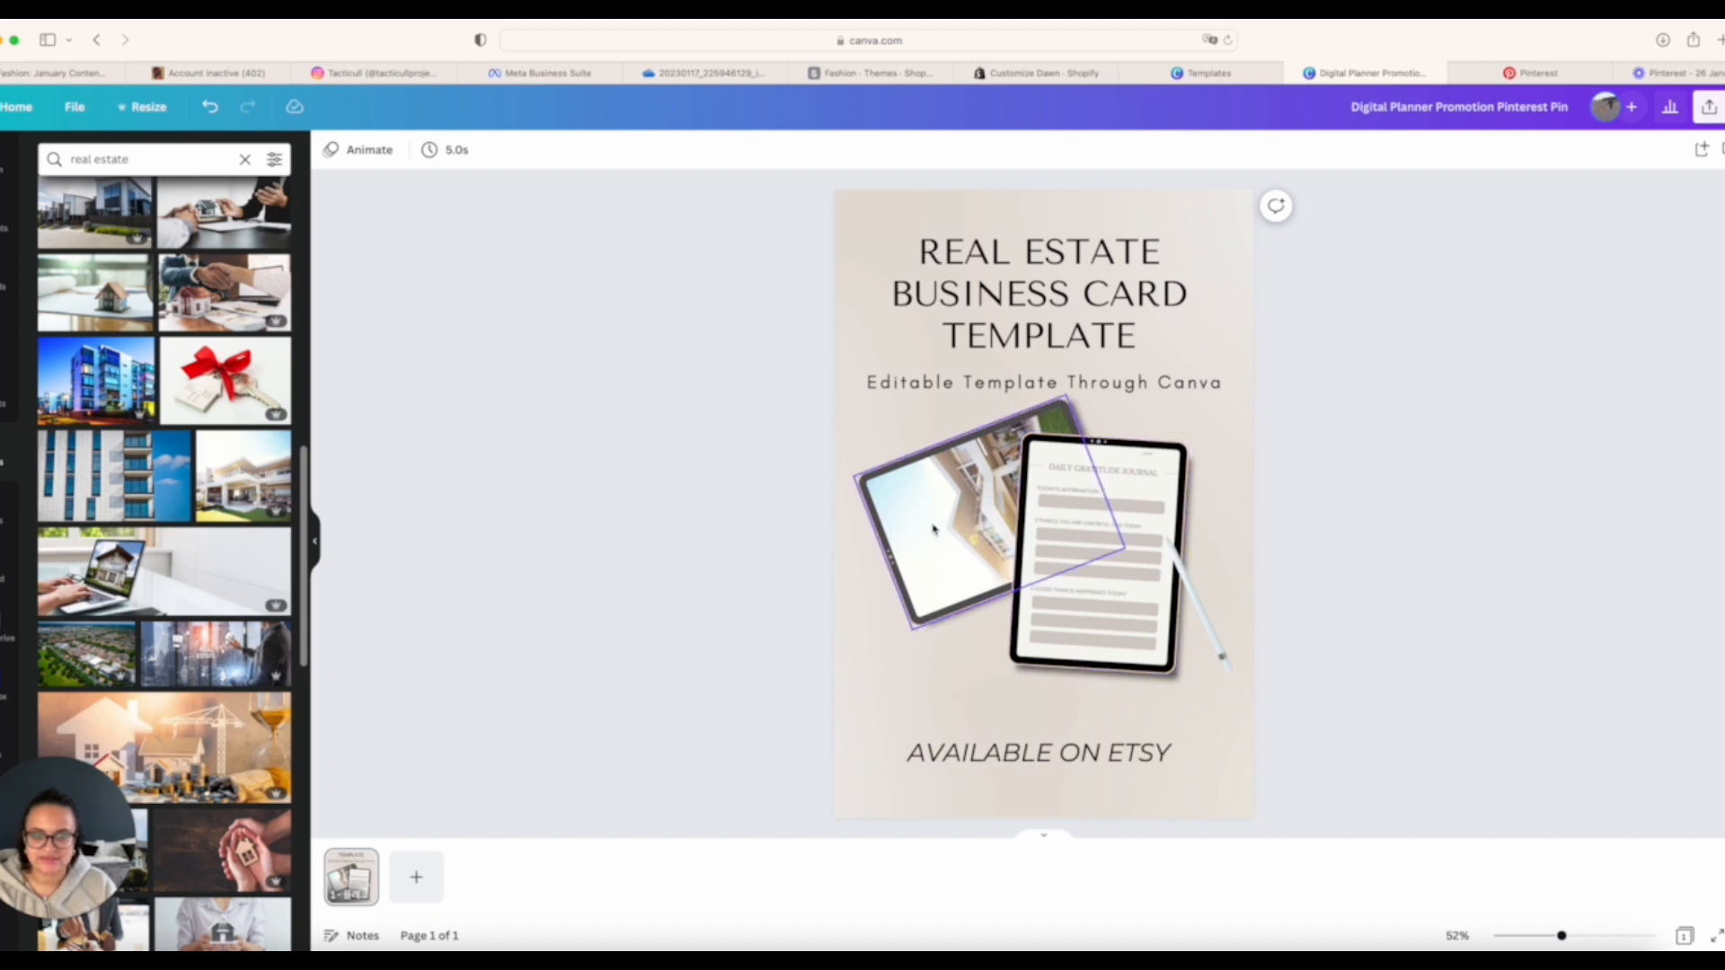
pyautogui.moveTo(1030, 619)
pyautogui.mouseDown()
pyautogui.moveTo(970, 622)
pyautogui.moveTo(913, 592)
pyautogui.moveTo(979, 624)
pyautogui.moveTo(1024, 618)
pyautogui.mouseUp()
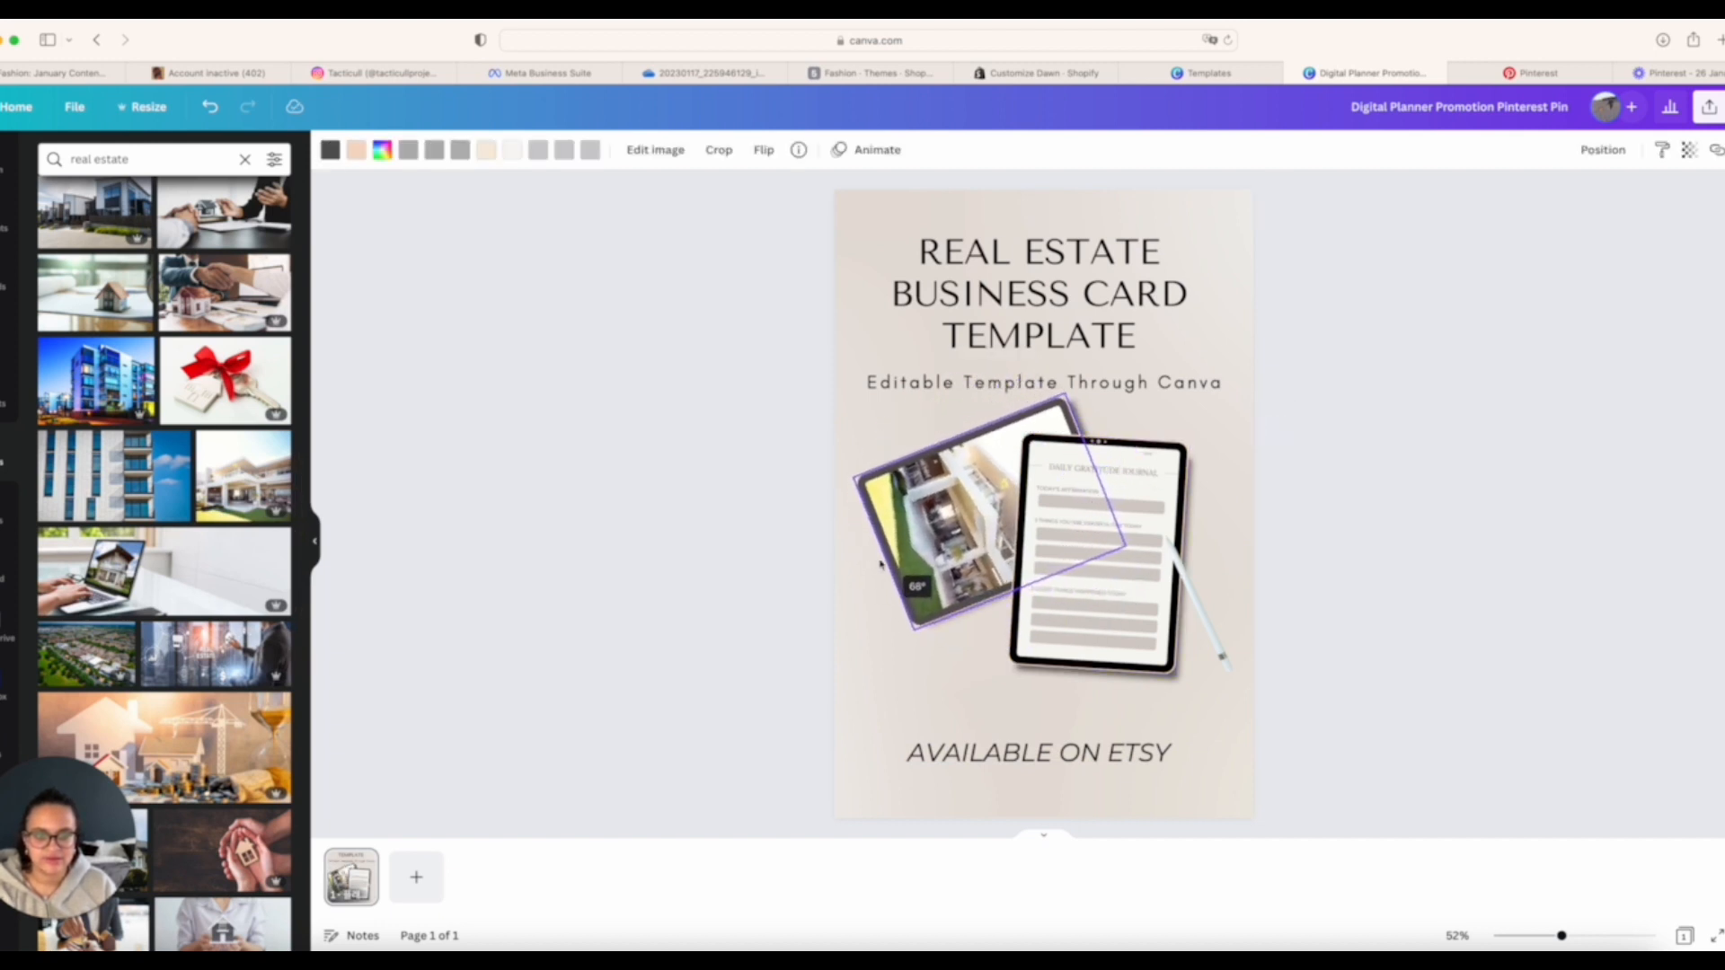
pyautogui.click(763, 584)
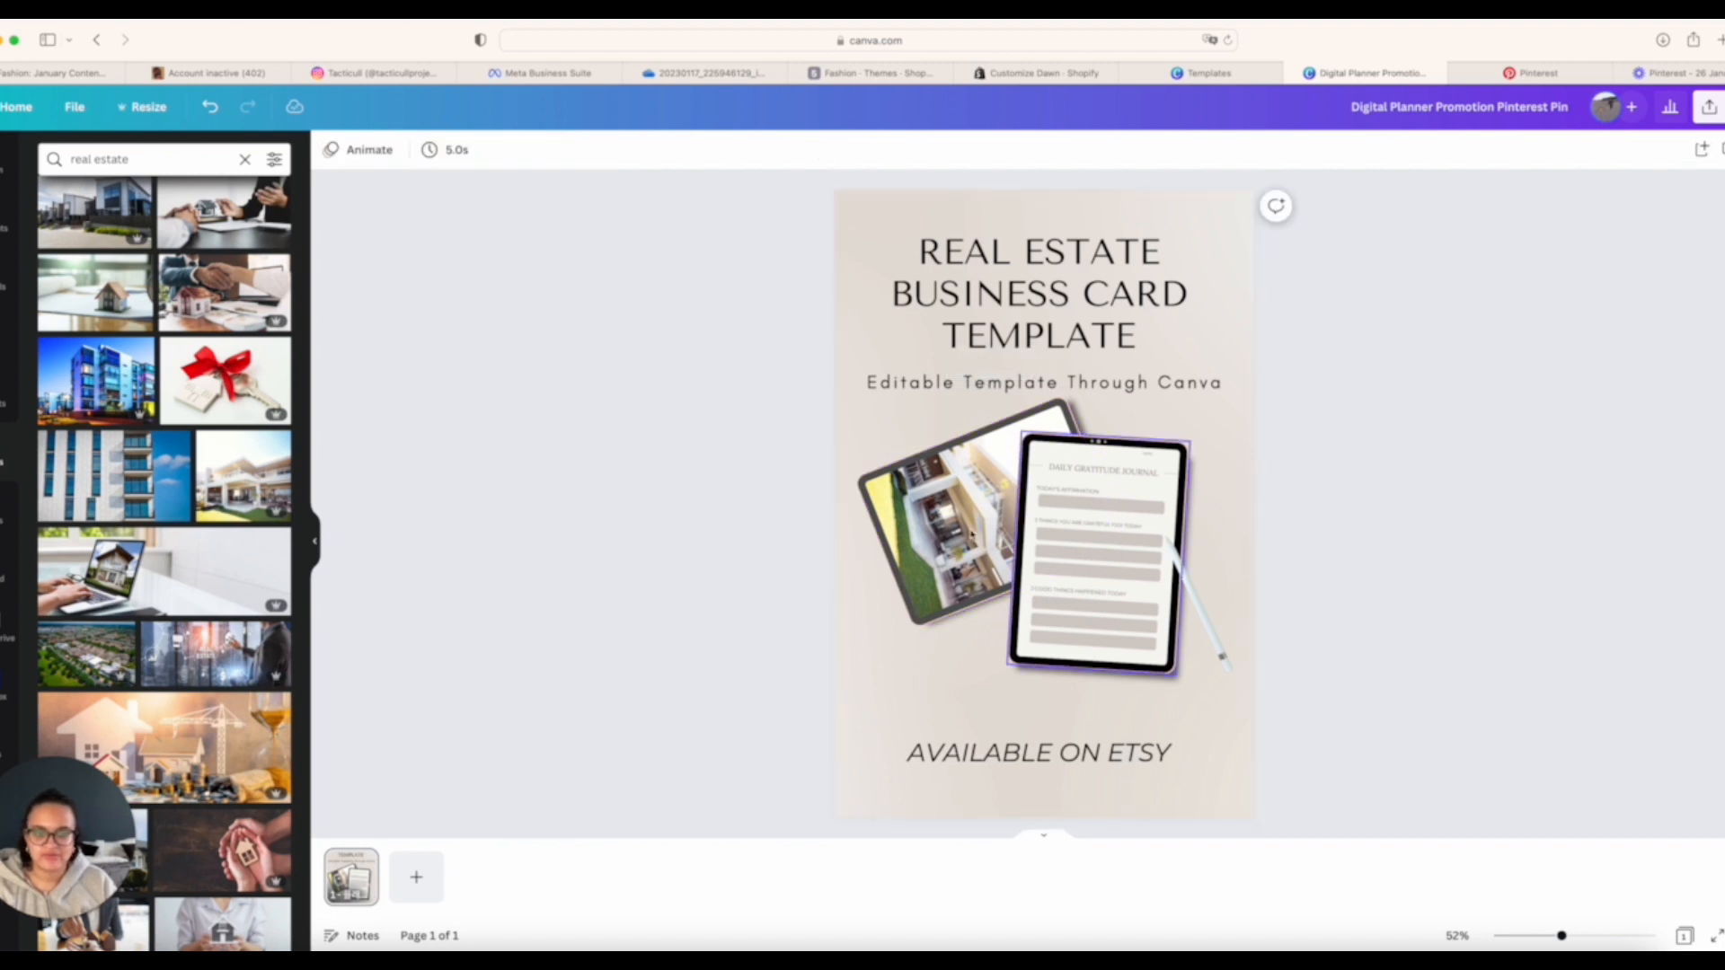
# - Fill the right tablet screen with a blue business card photo from a 'business card' search
pyautogui.click(103, 159)
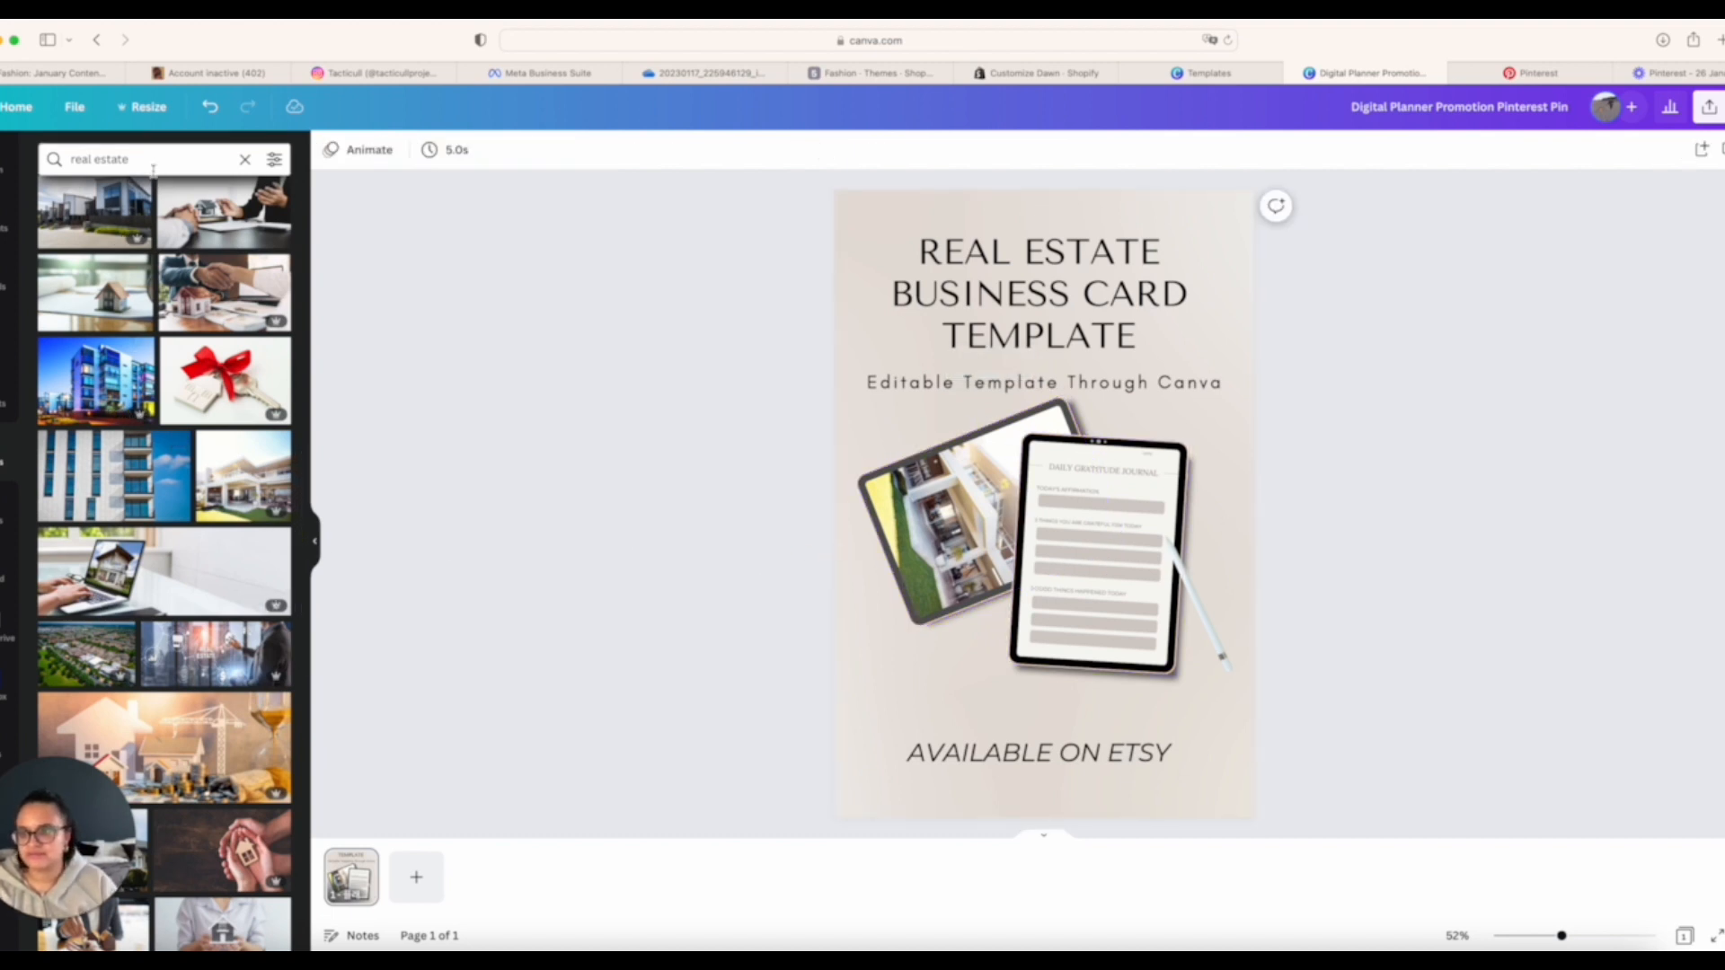
pyautogui.write('iness card')
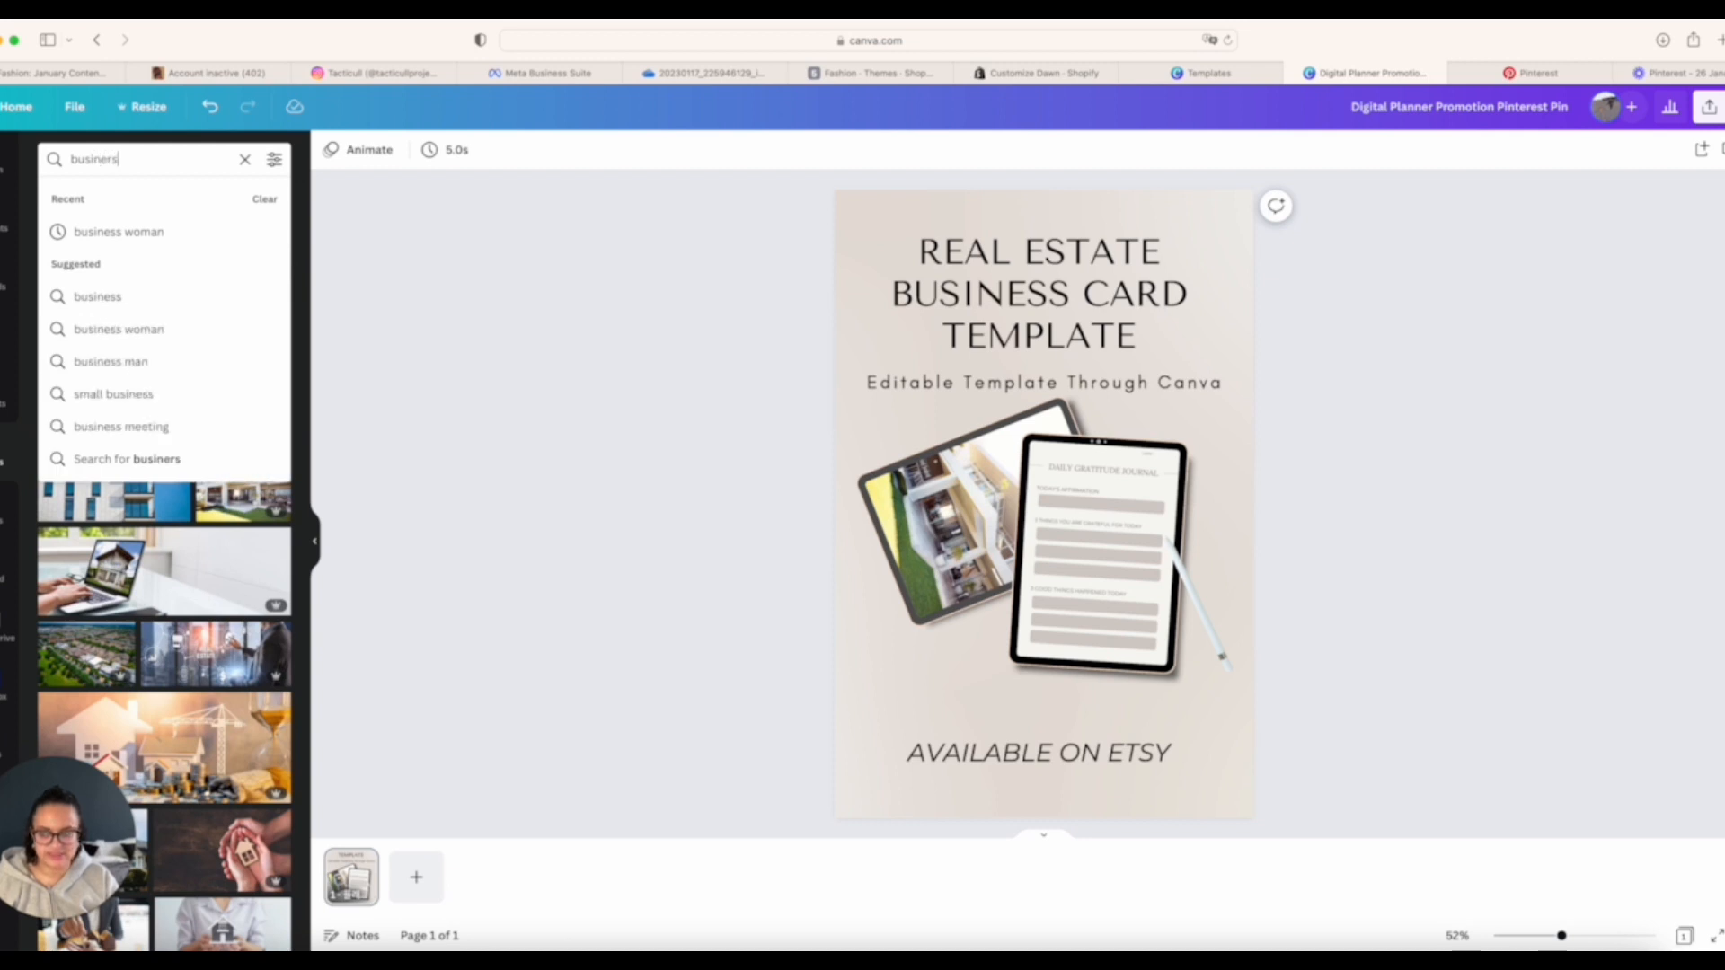
pyautogui.press('Return')
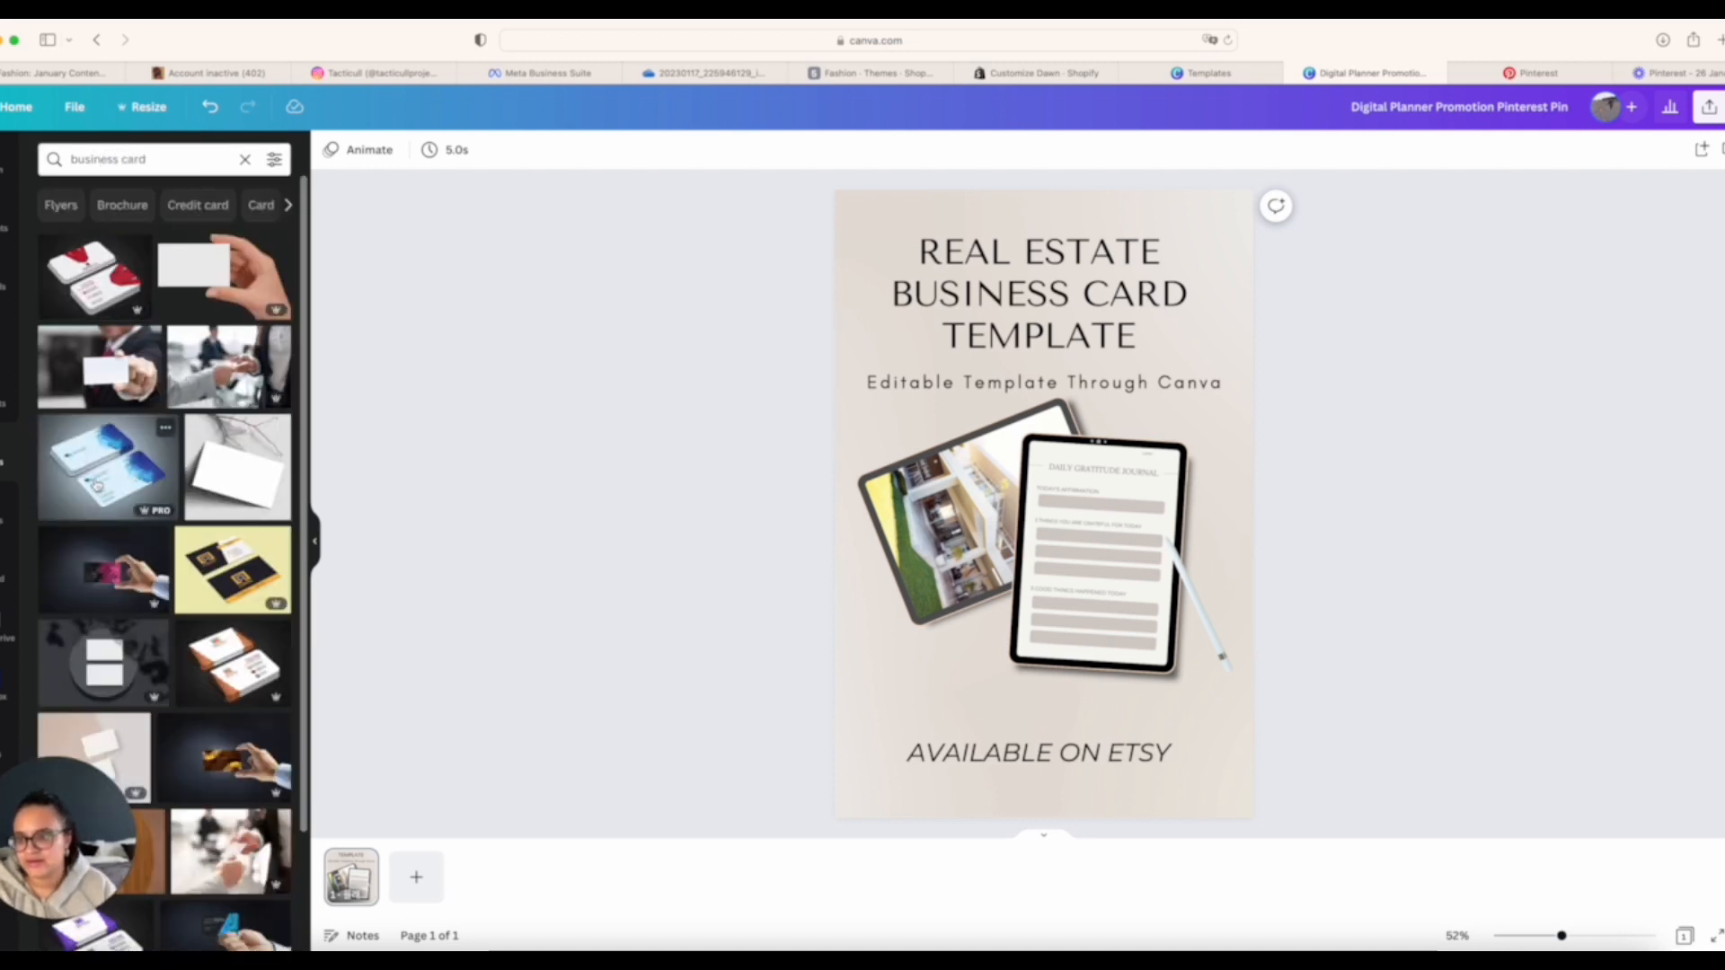
pyautogui.scroll(-2, 99, 472)
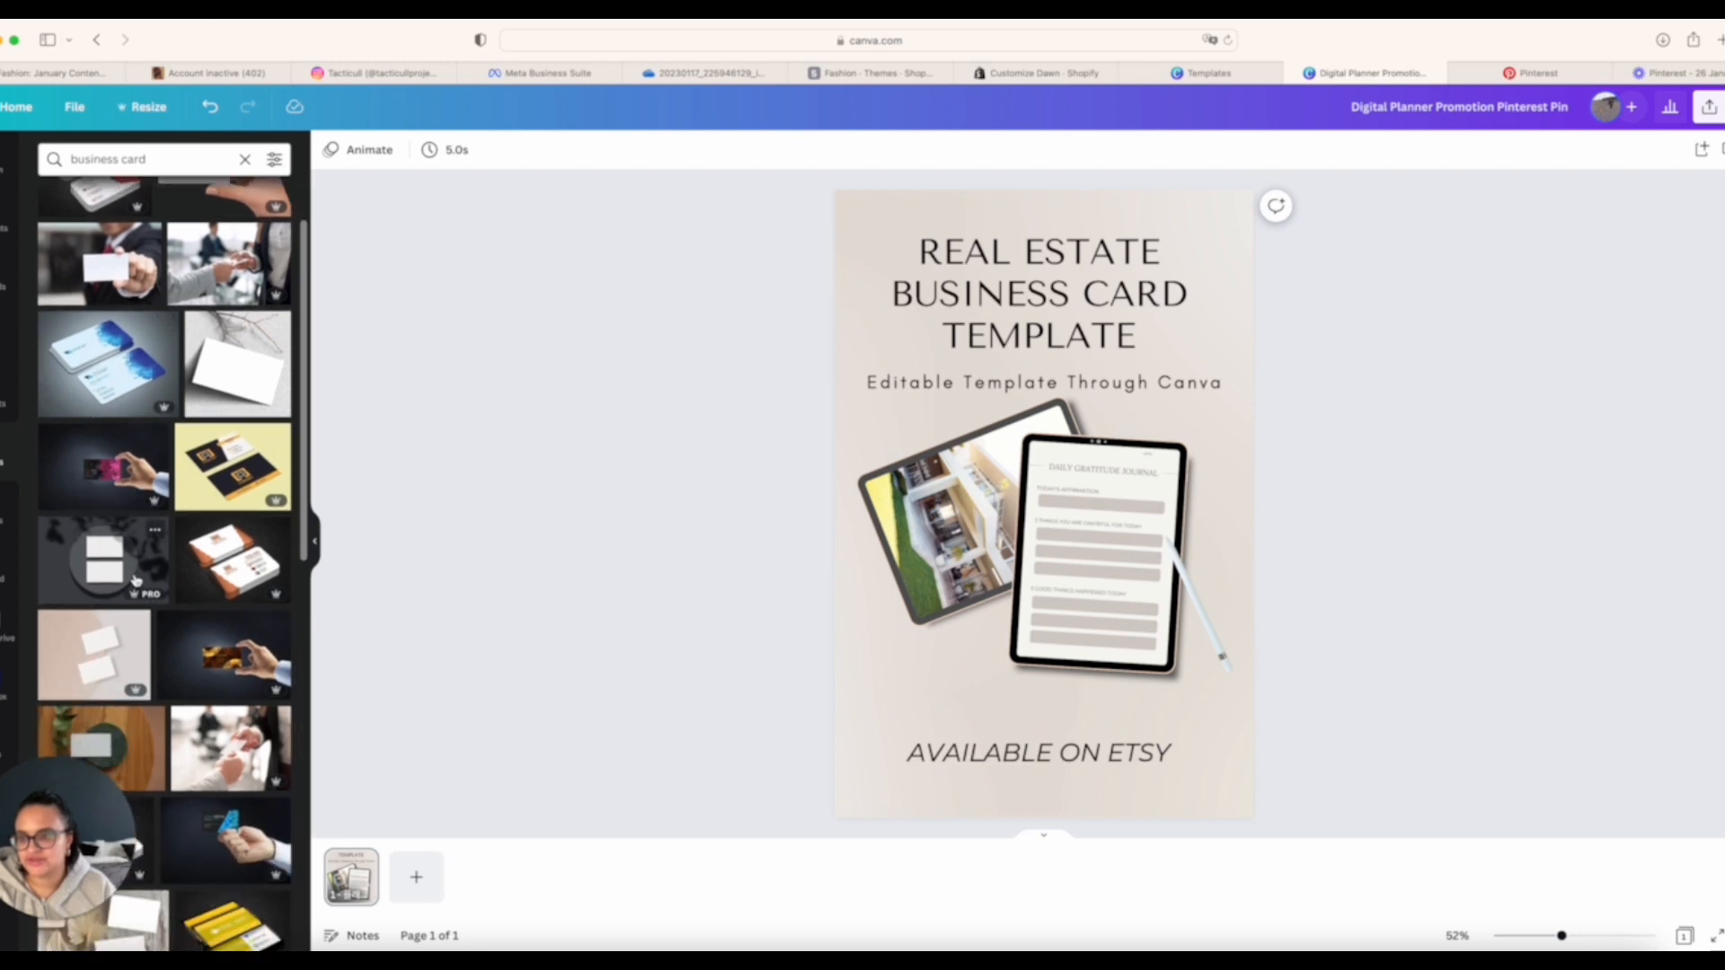
pyautogui.moveTo(171, 403); pyautogui.dragTo(1101, 557)
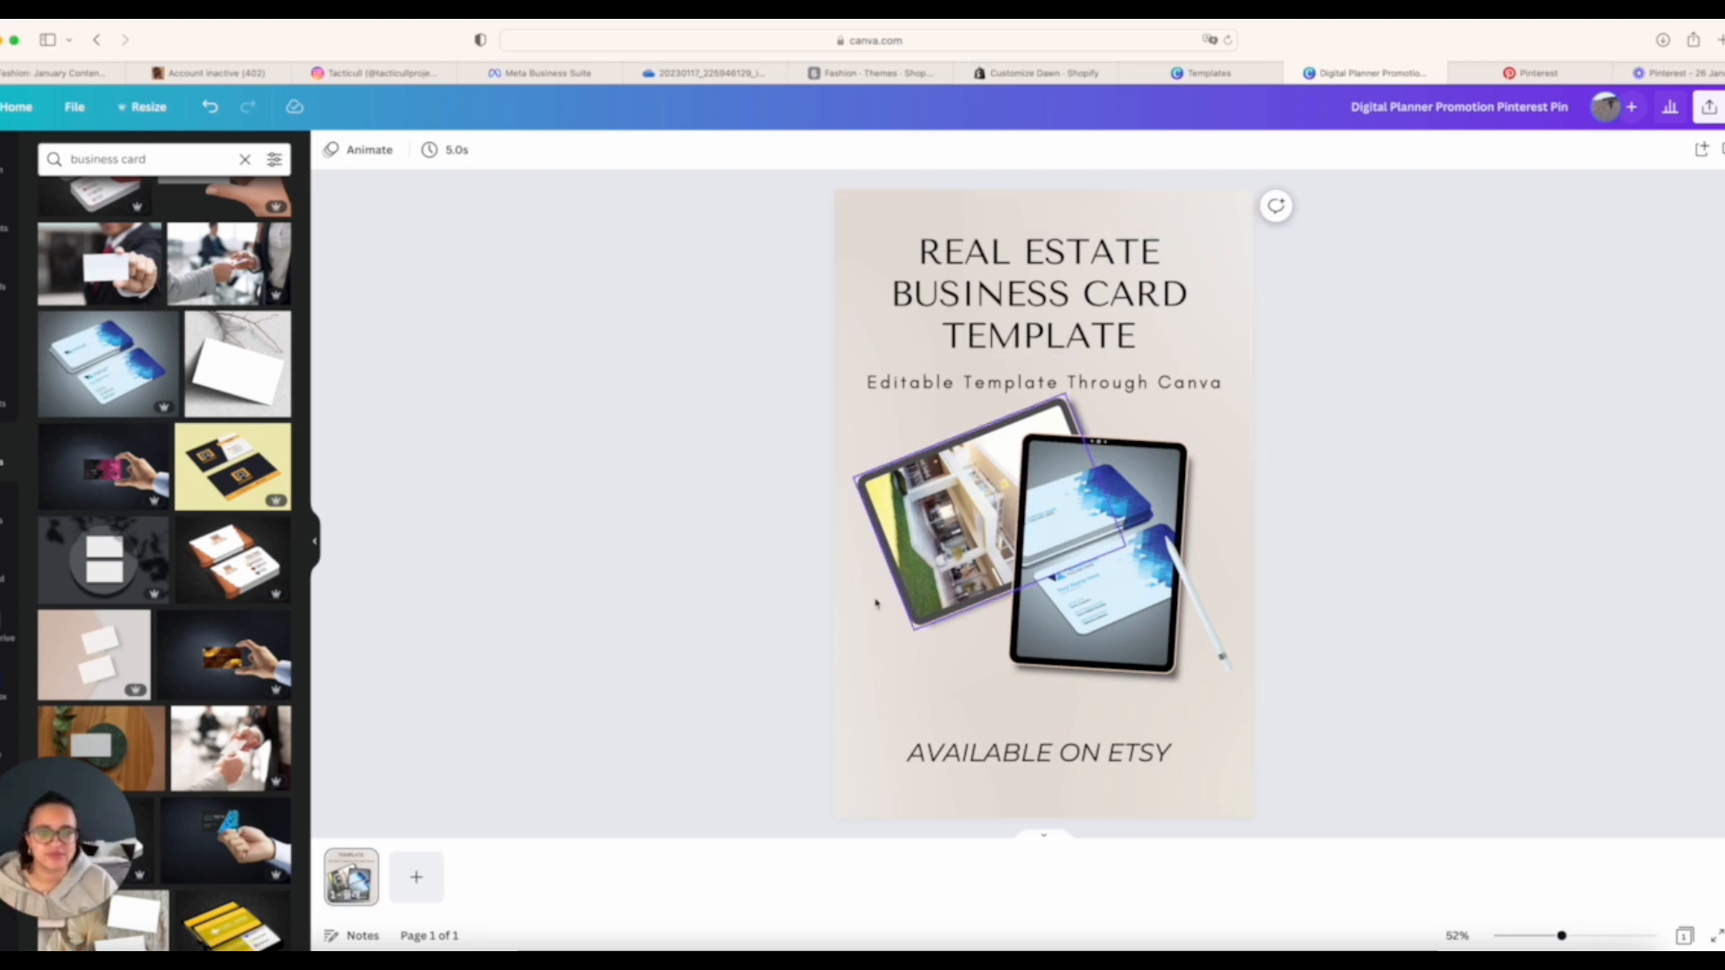
pyautogui.click(918, 700)
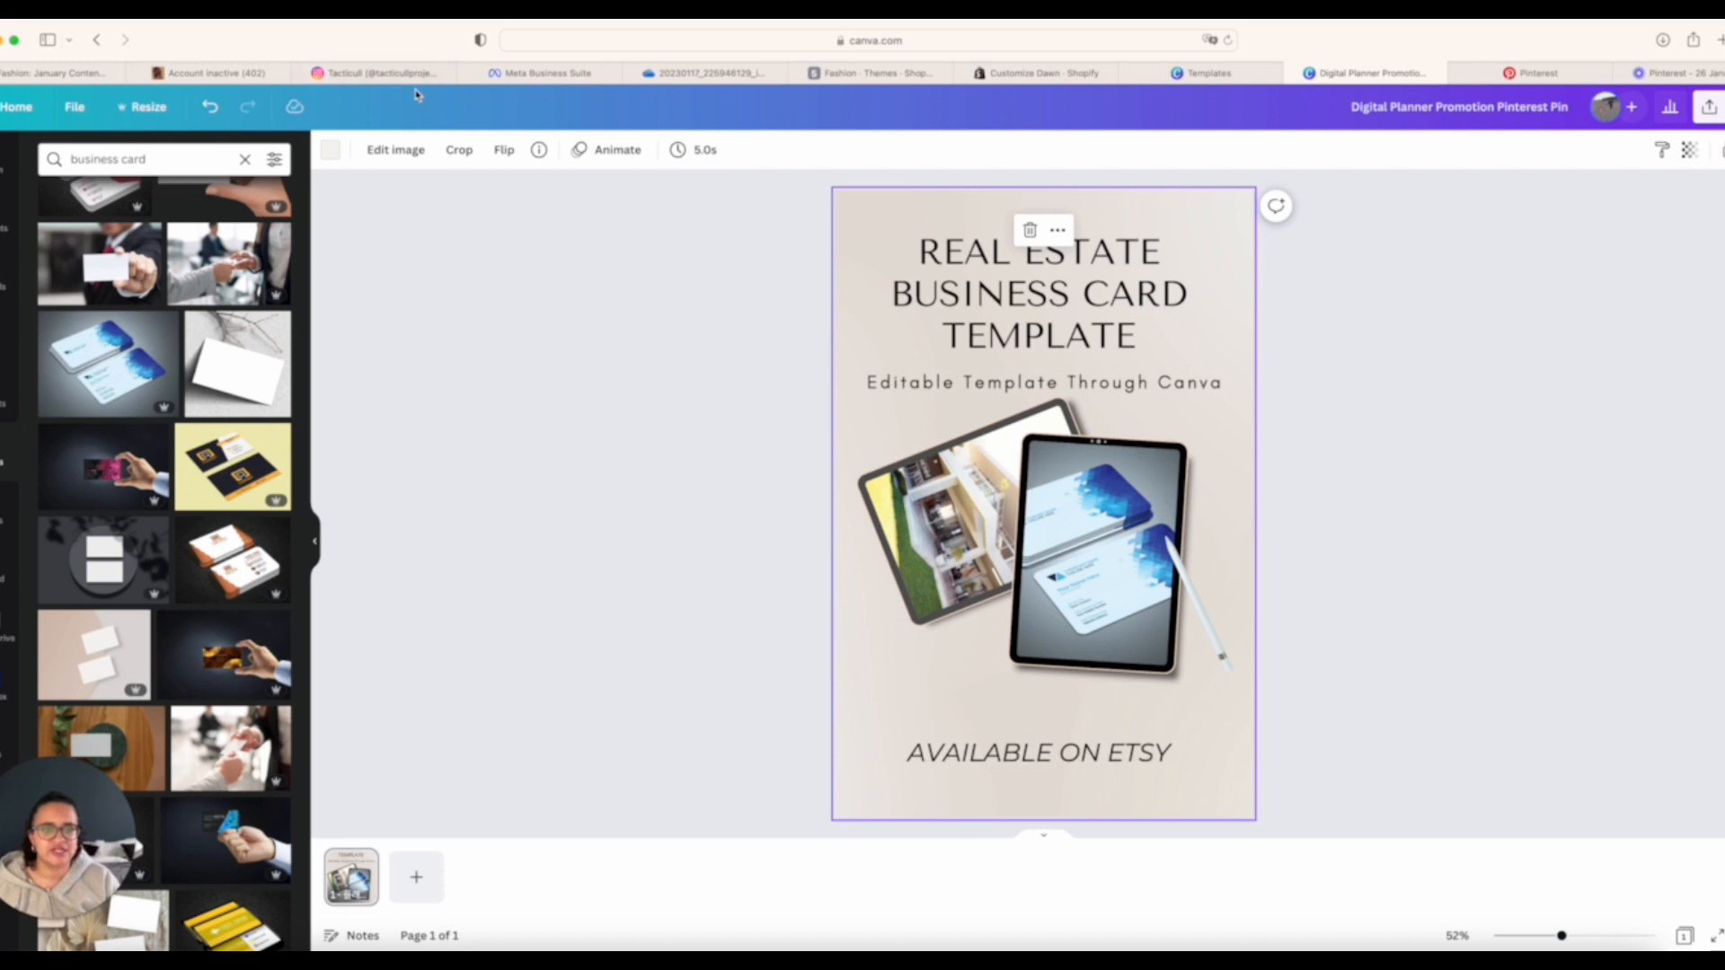
# - Make the page background light blue from a 'blue' colour search
pyautogui.click(331, 152)
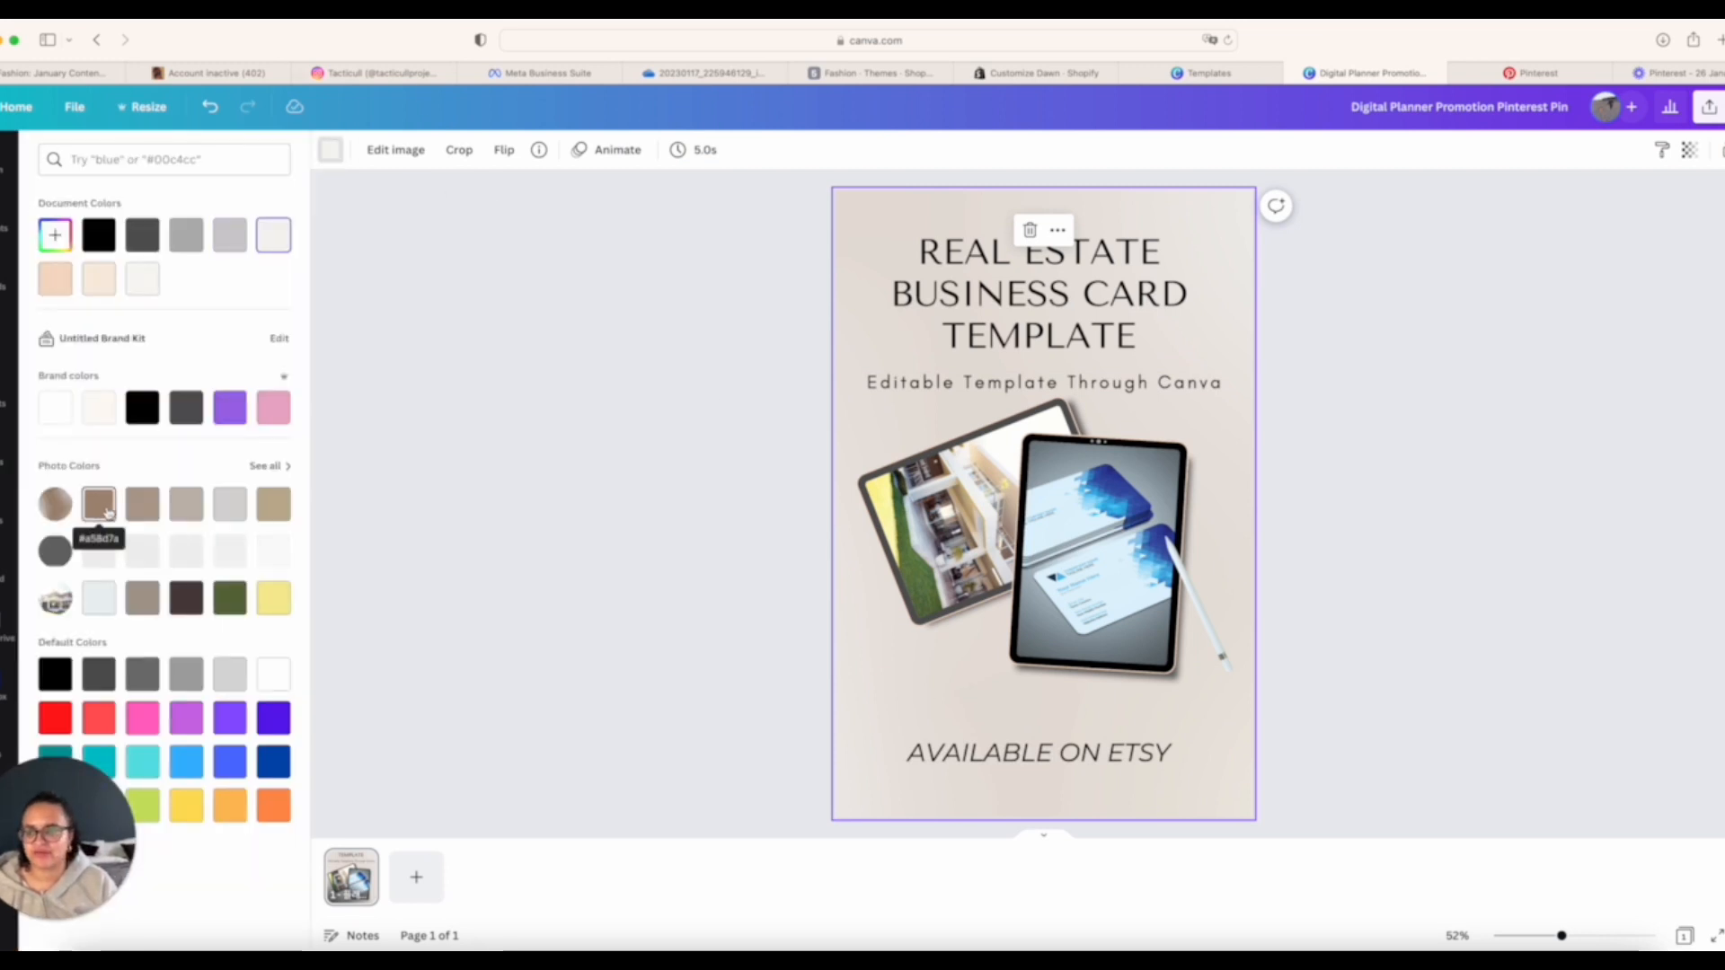
pyautogui.click(137, 157)
pyautogui.write('blue')
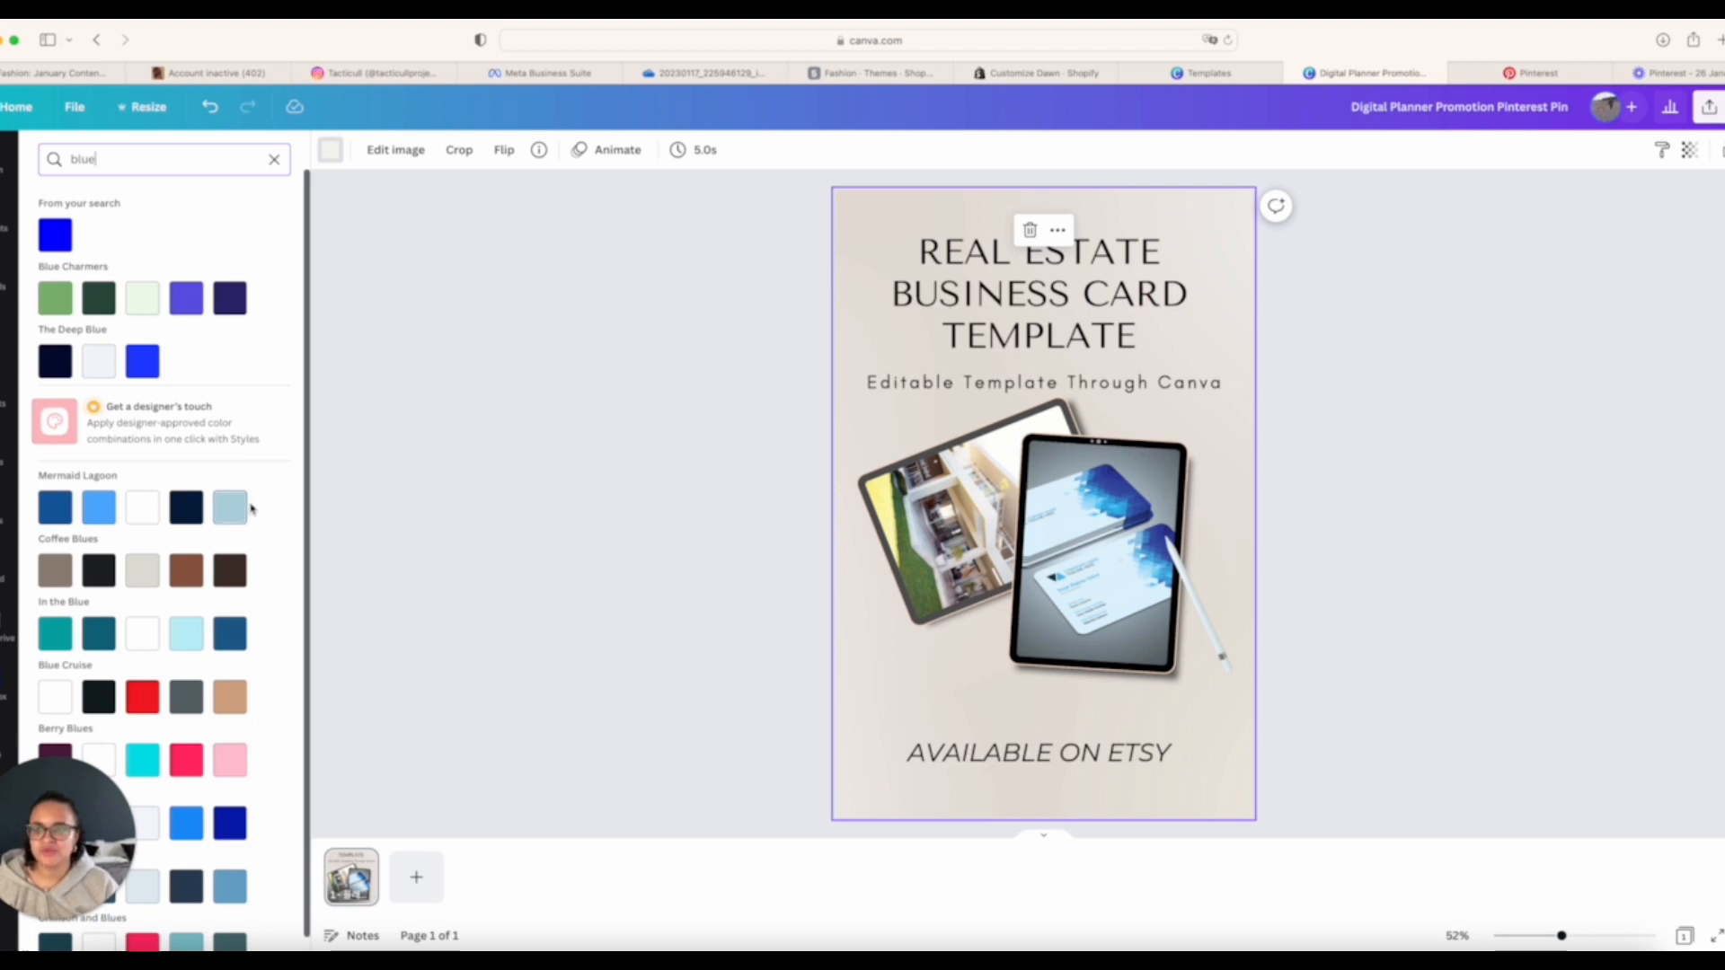
pyautogui.scroll(-1, 244, 503)
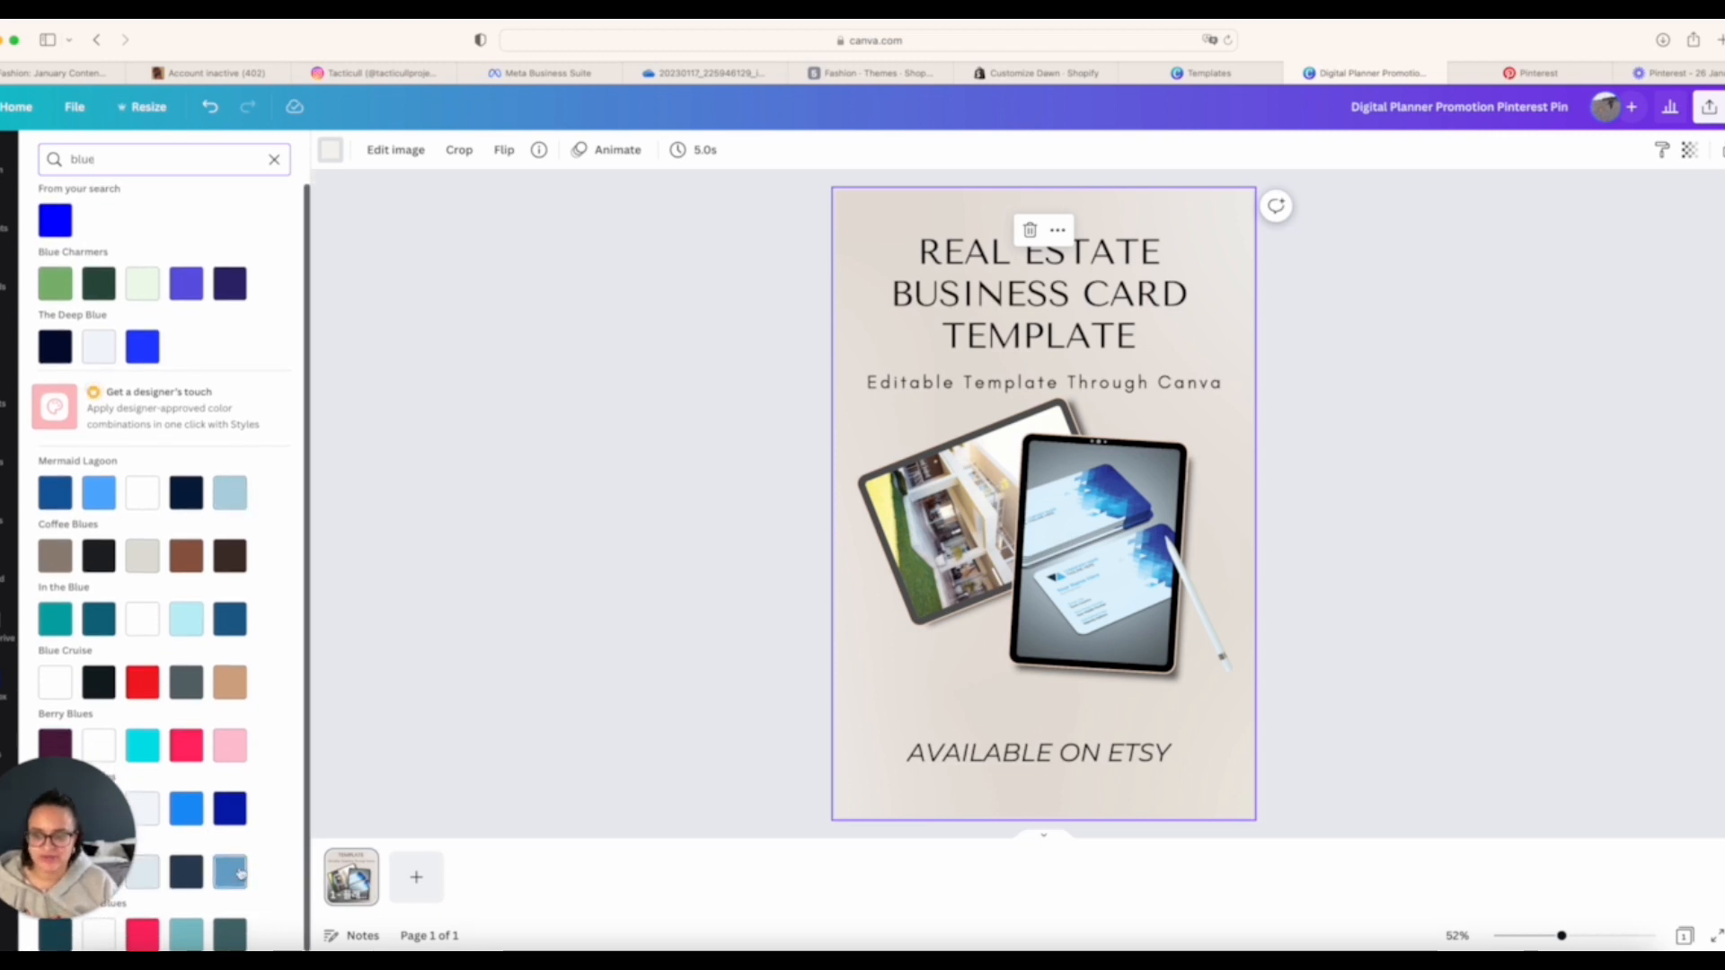
pyautogui.click(230, 876)
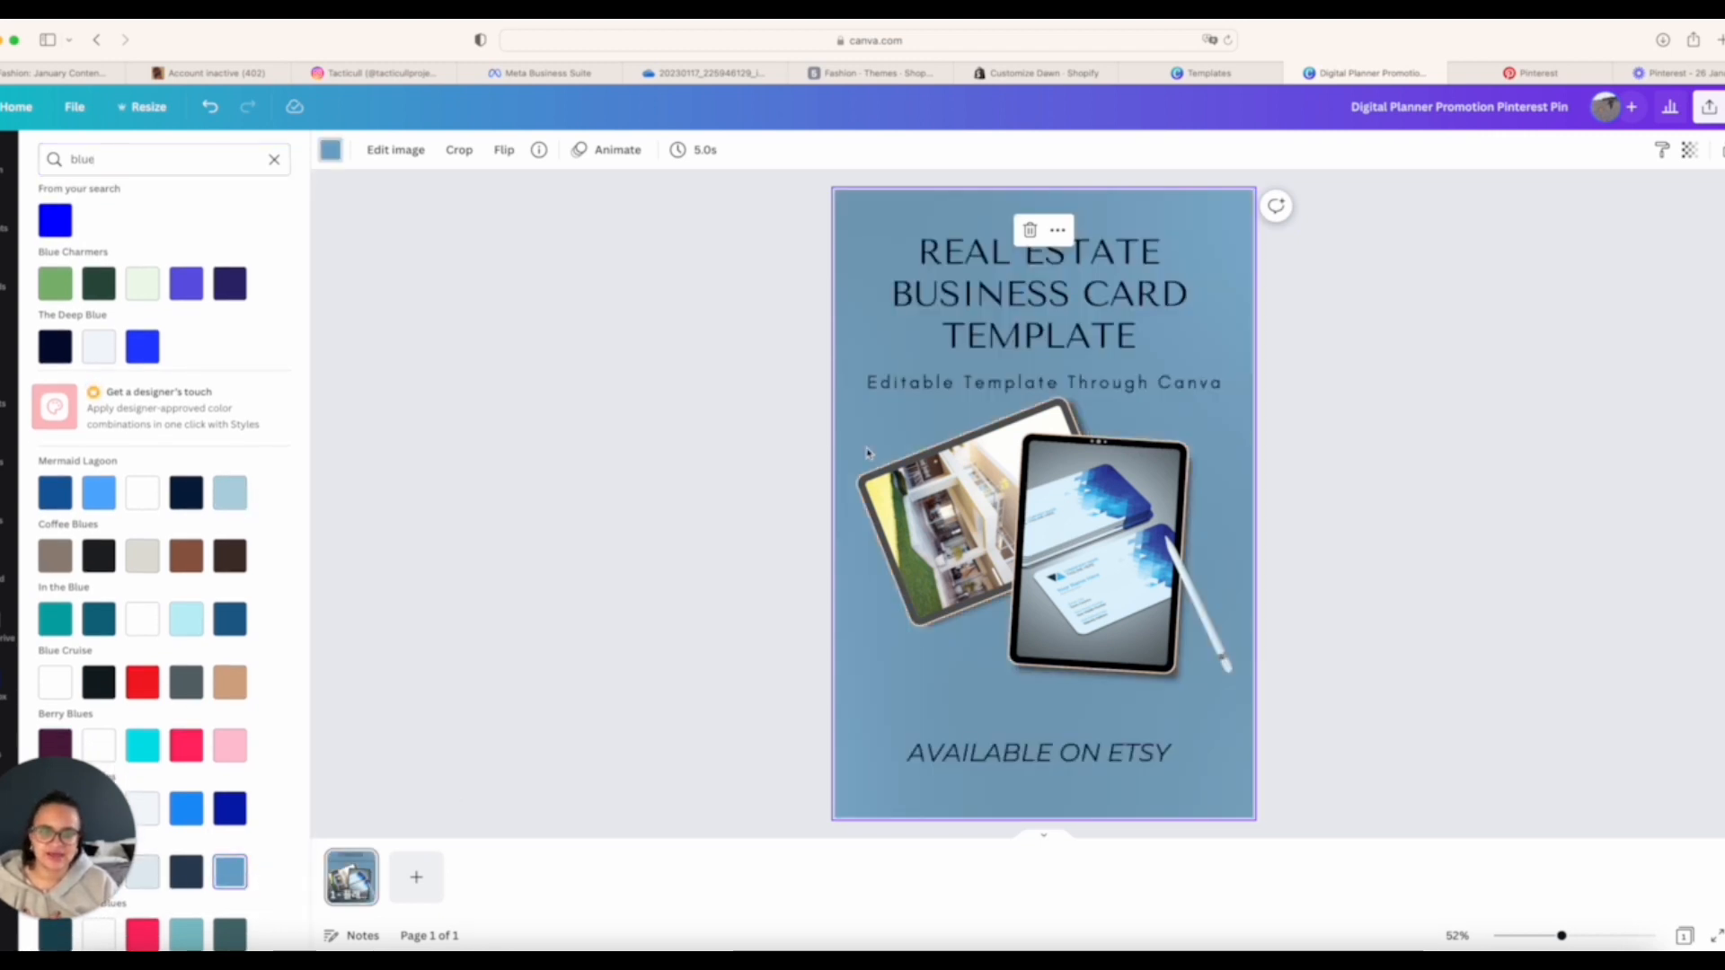
# - Turn the title white and use Change all so all the dark text becomes white
pyautogui.click(983, 261)
pyautogui.click(577, 149)
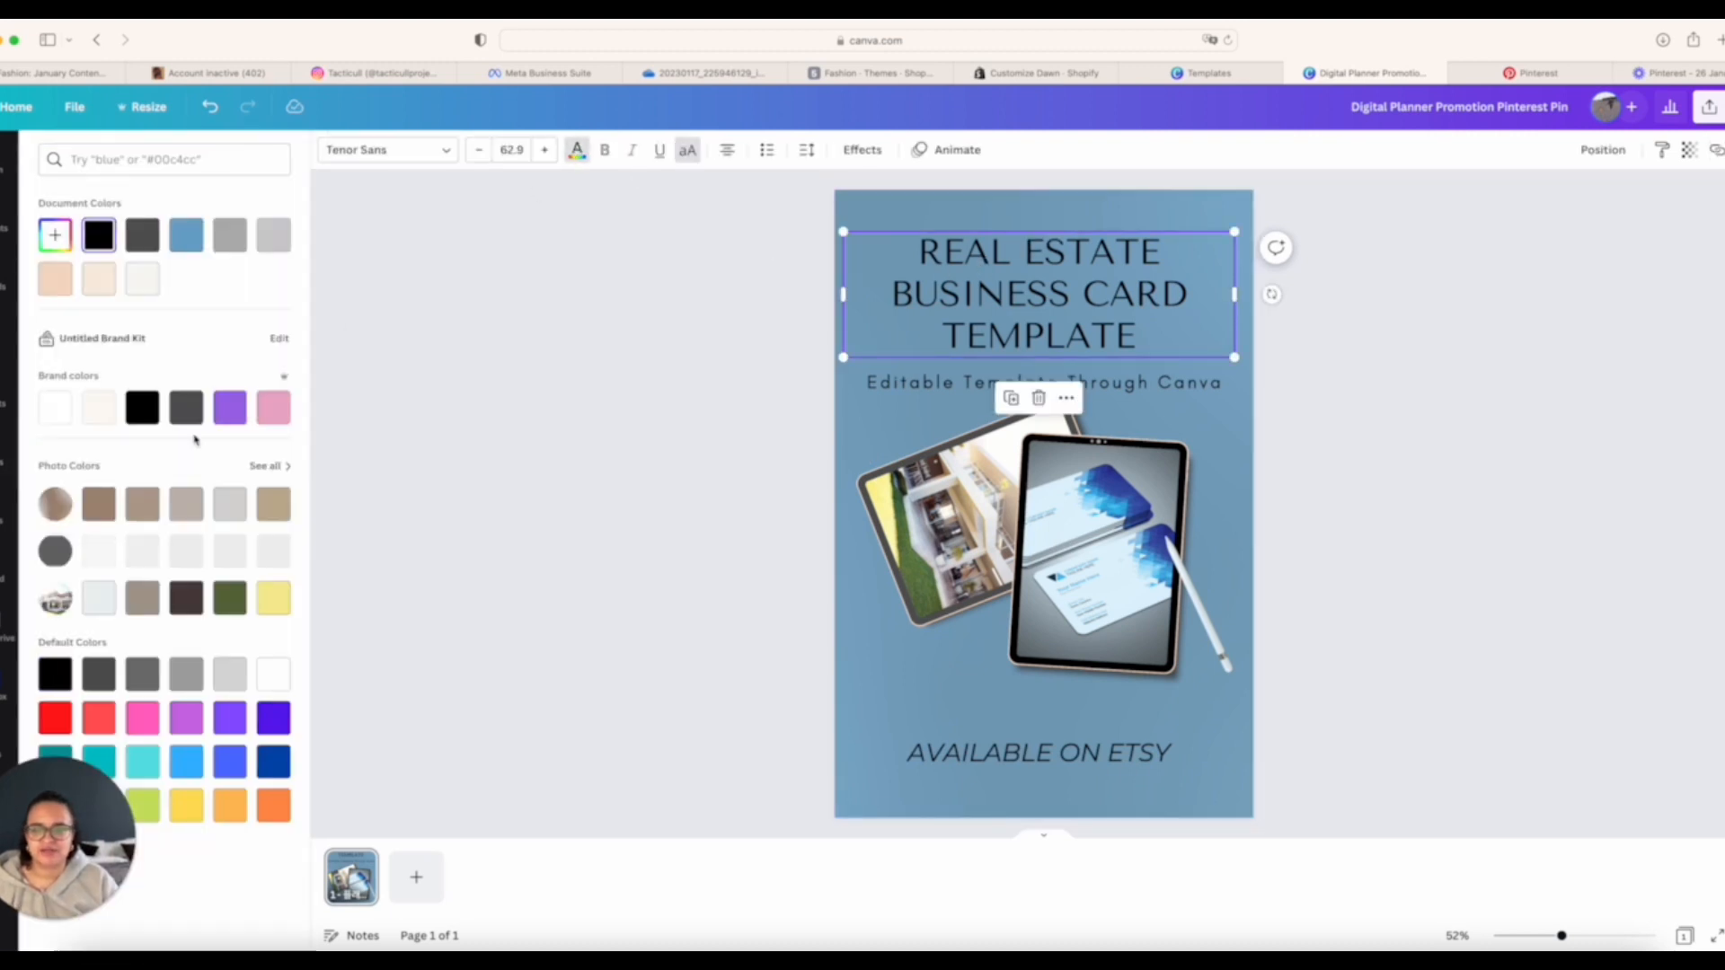
pyautogui.click(56, 409)
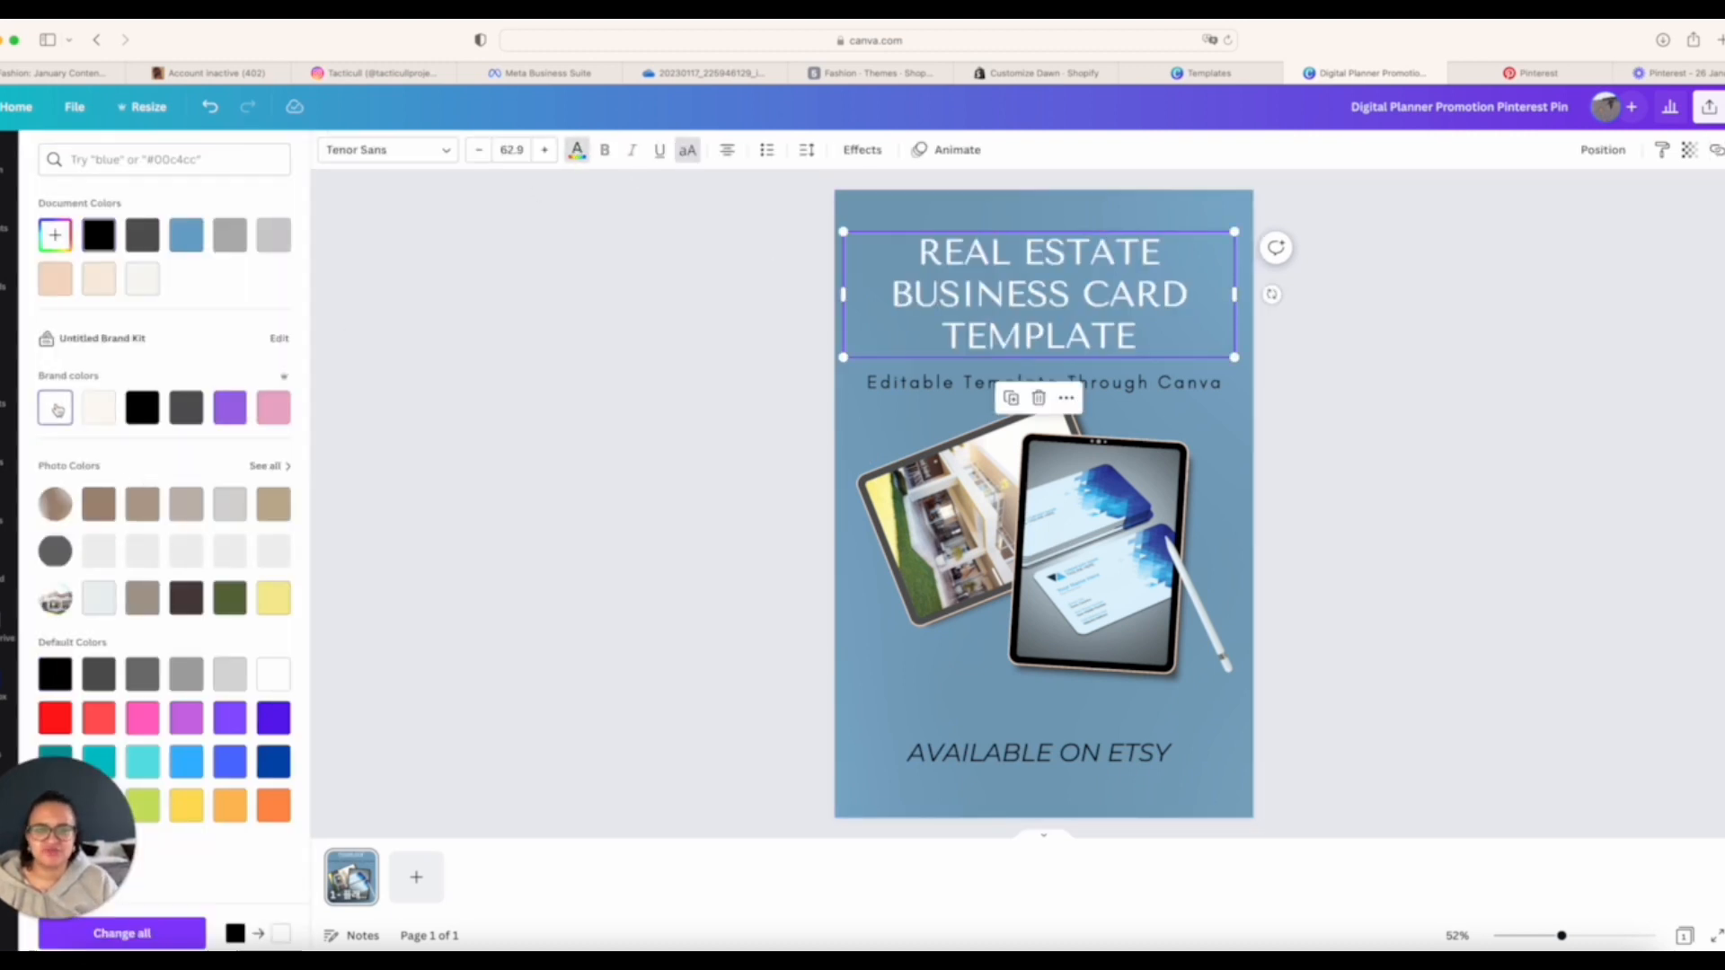
pyautogui.click(177, 931)
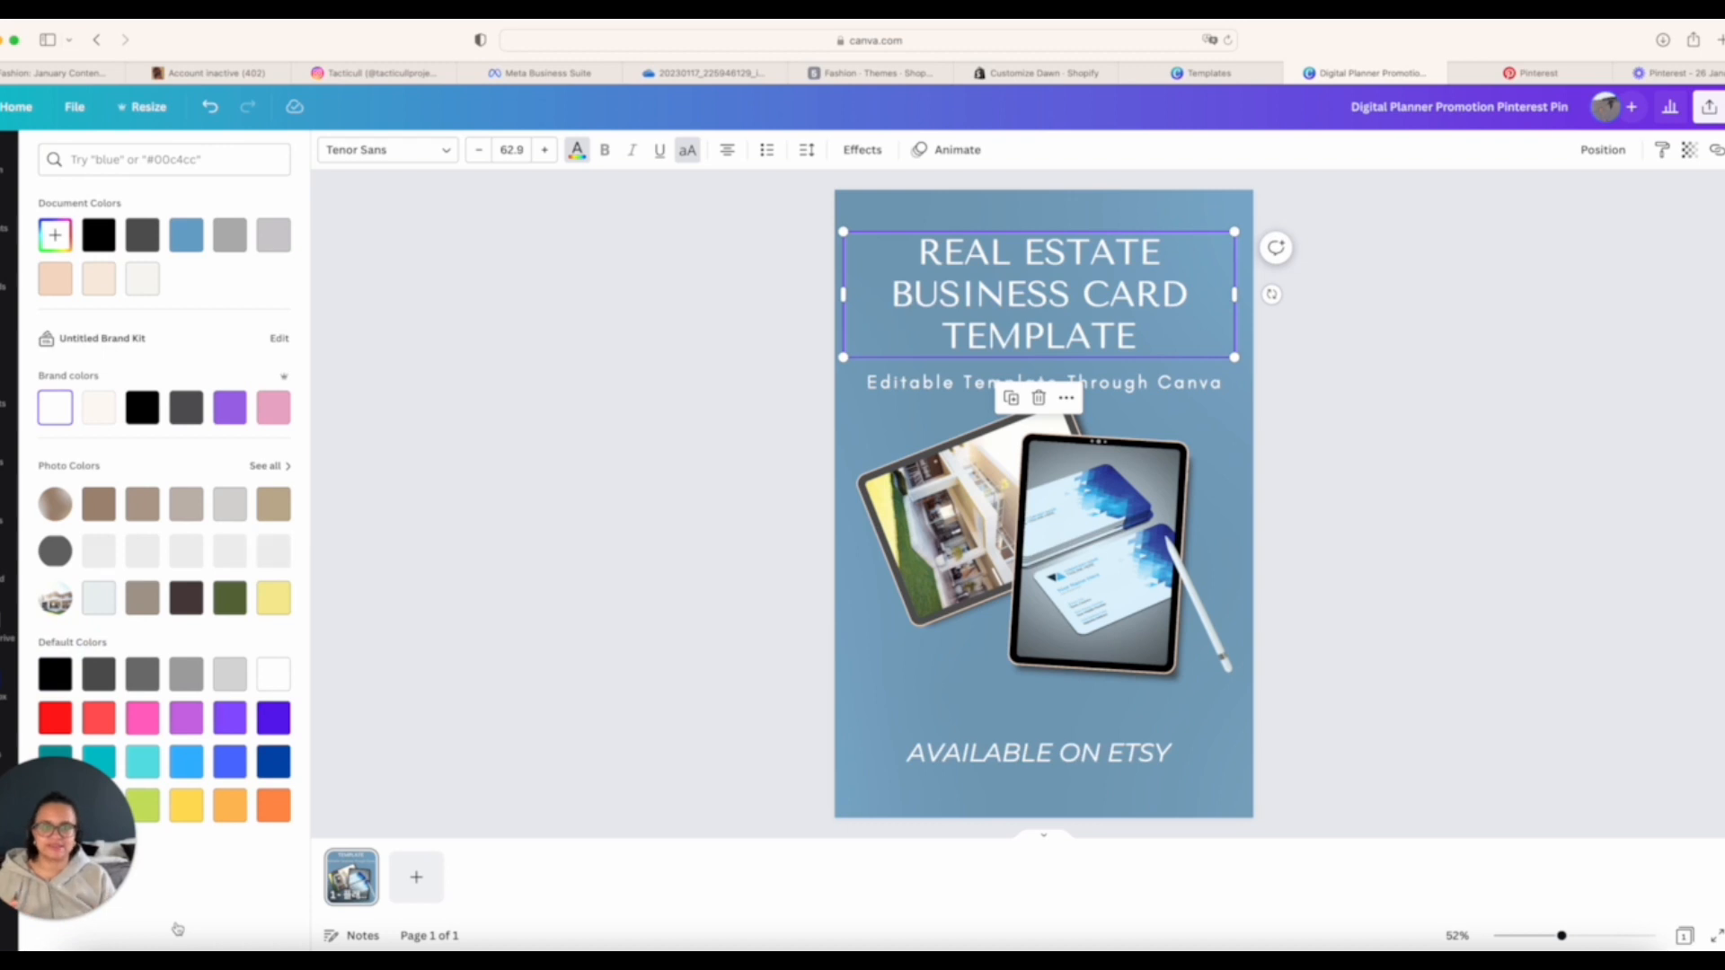
pyautogui.click(1352, 691)
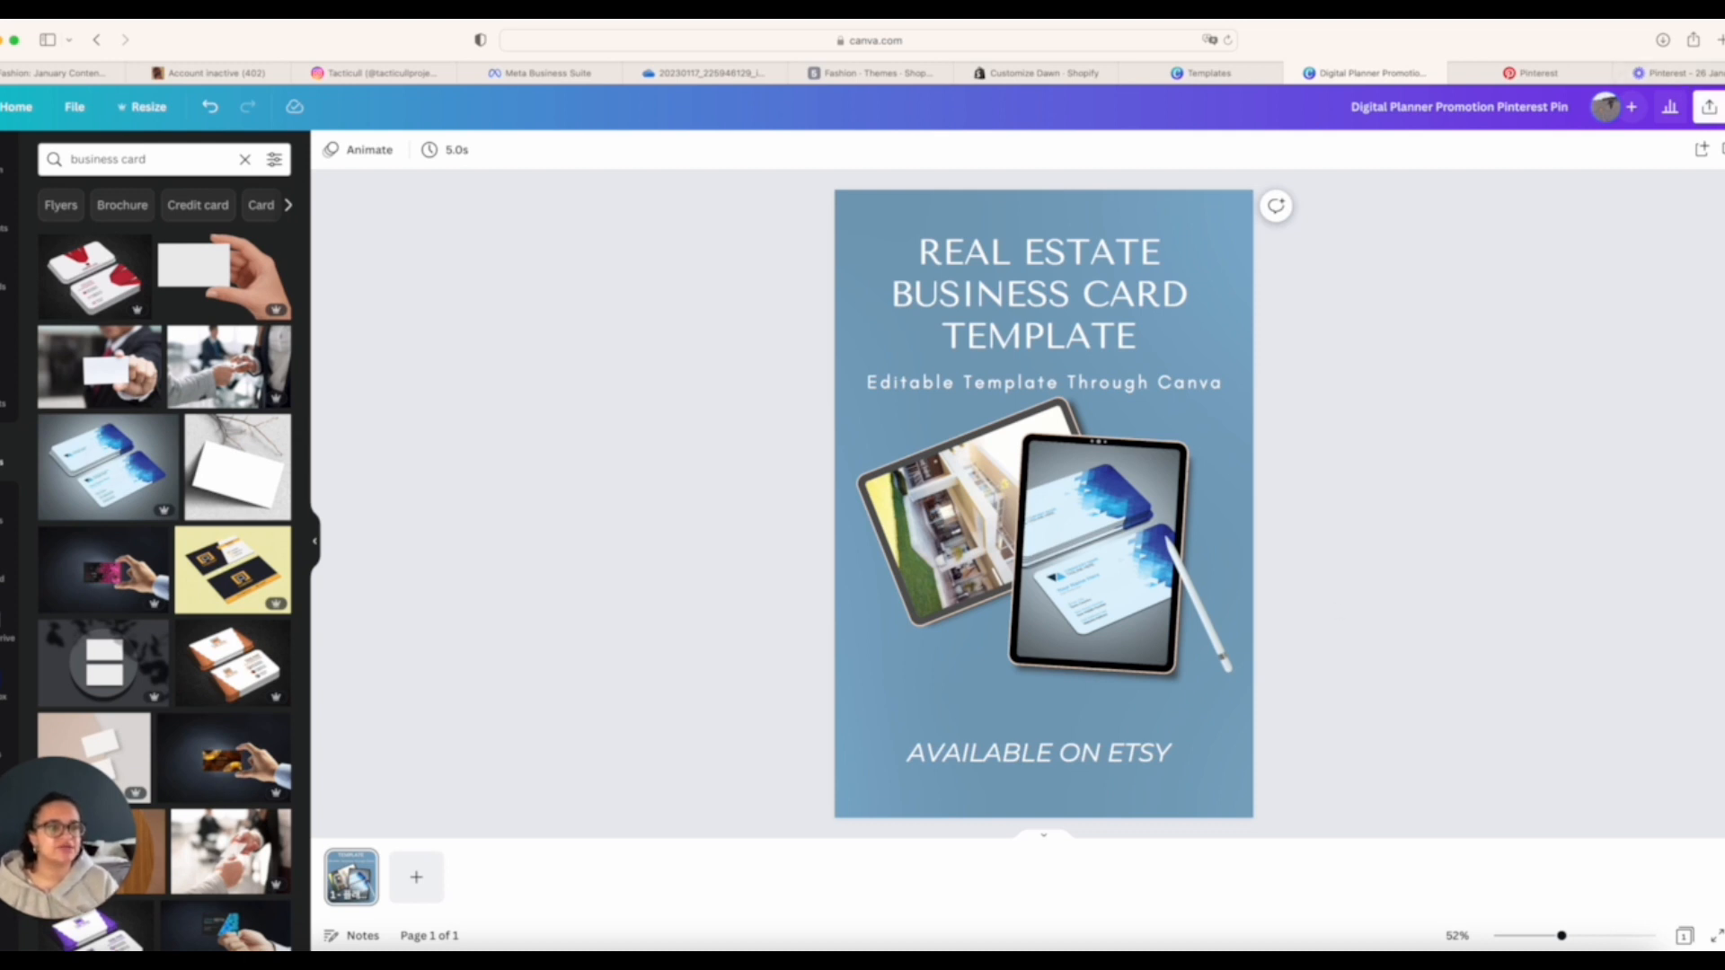
# - Download the finished real estate pin design from Canva as a PNG file
pyautogui.click(1709, 107)
pyautogui.click(1607, 496)
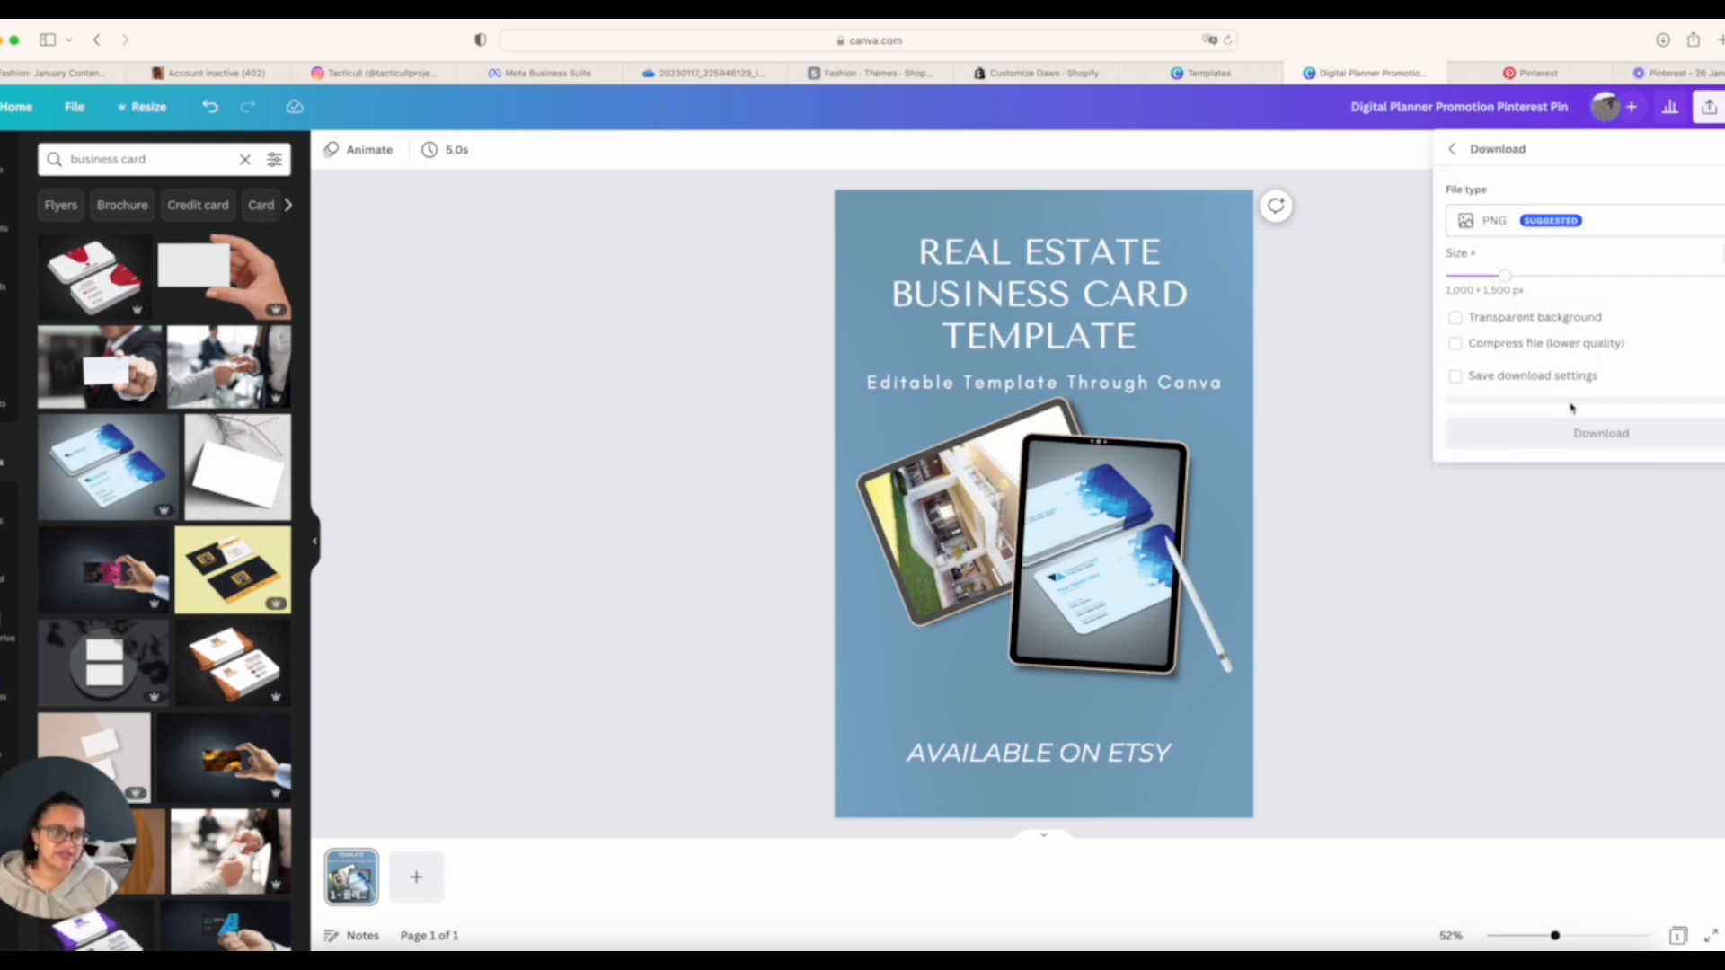
pyautogui.click(1577, 435)
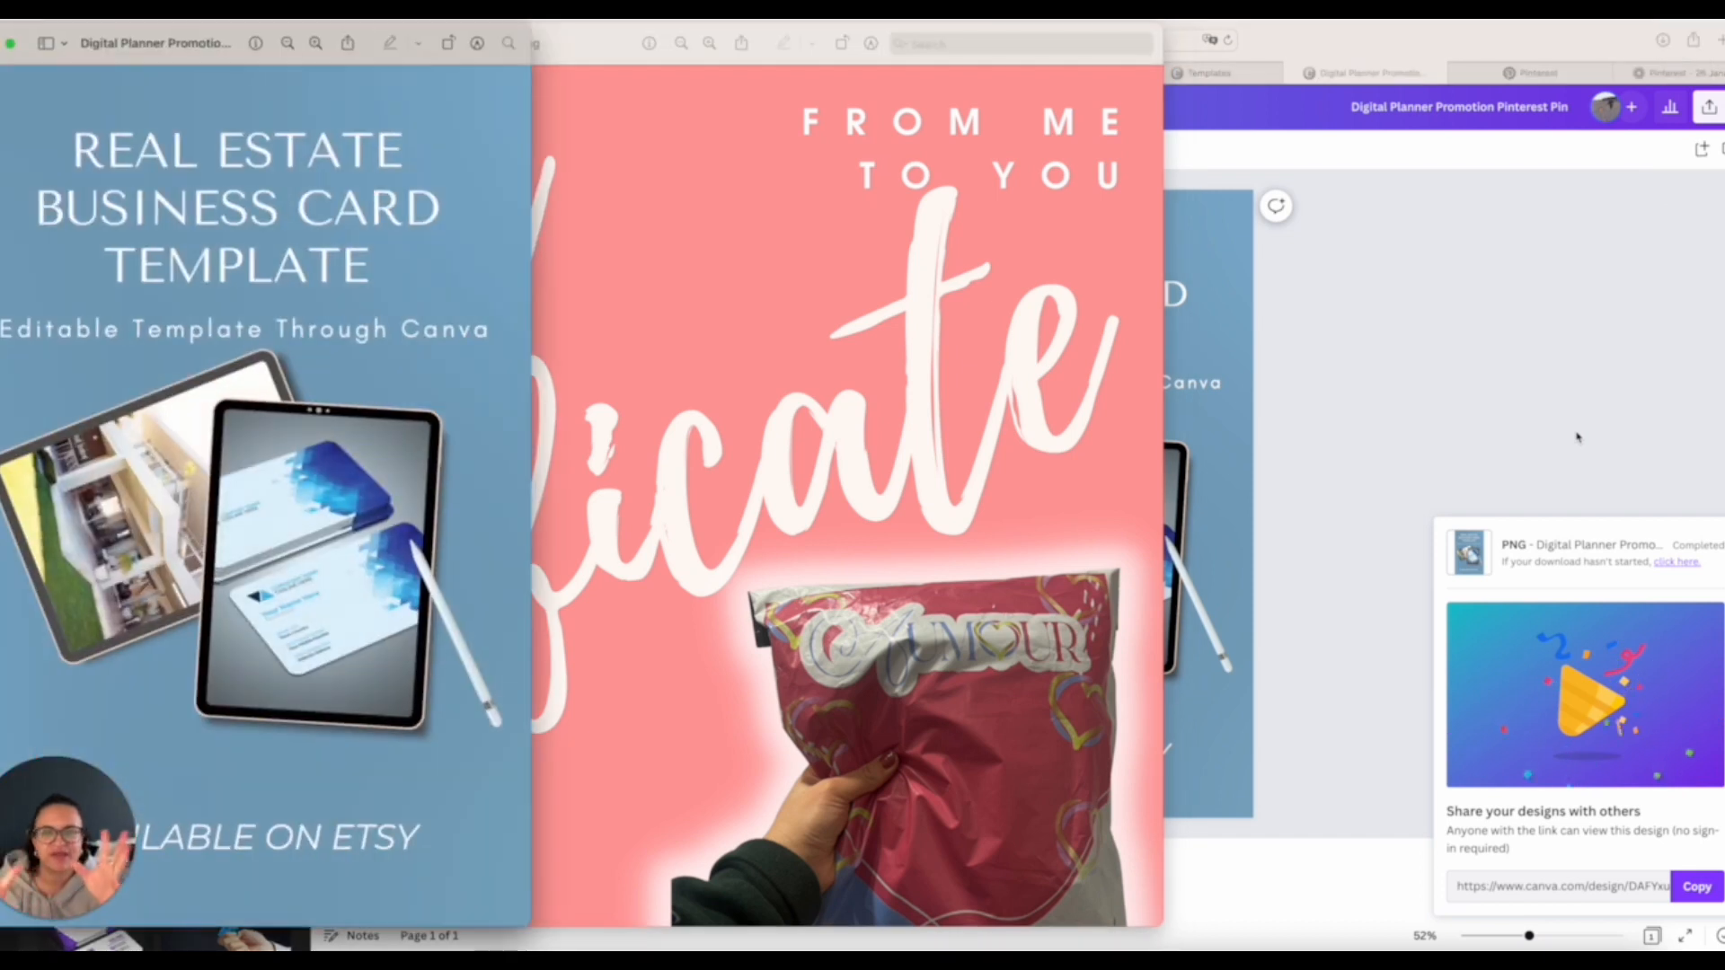
# - Bring the gift certificate image forward in Preview and close it
pyautogui.click(885, 348)
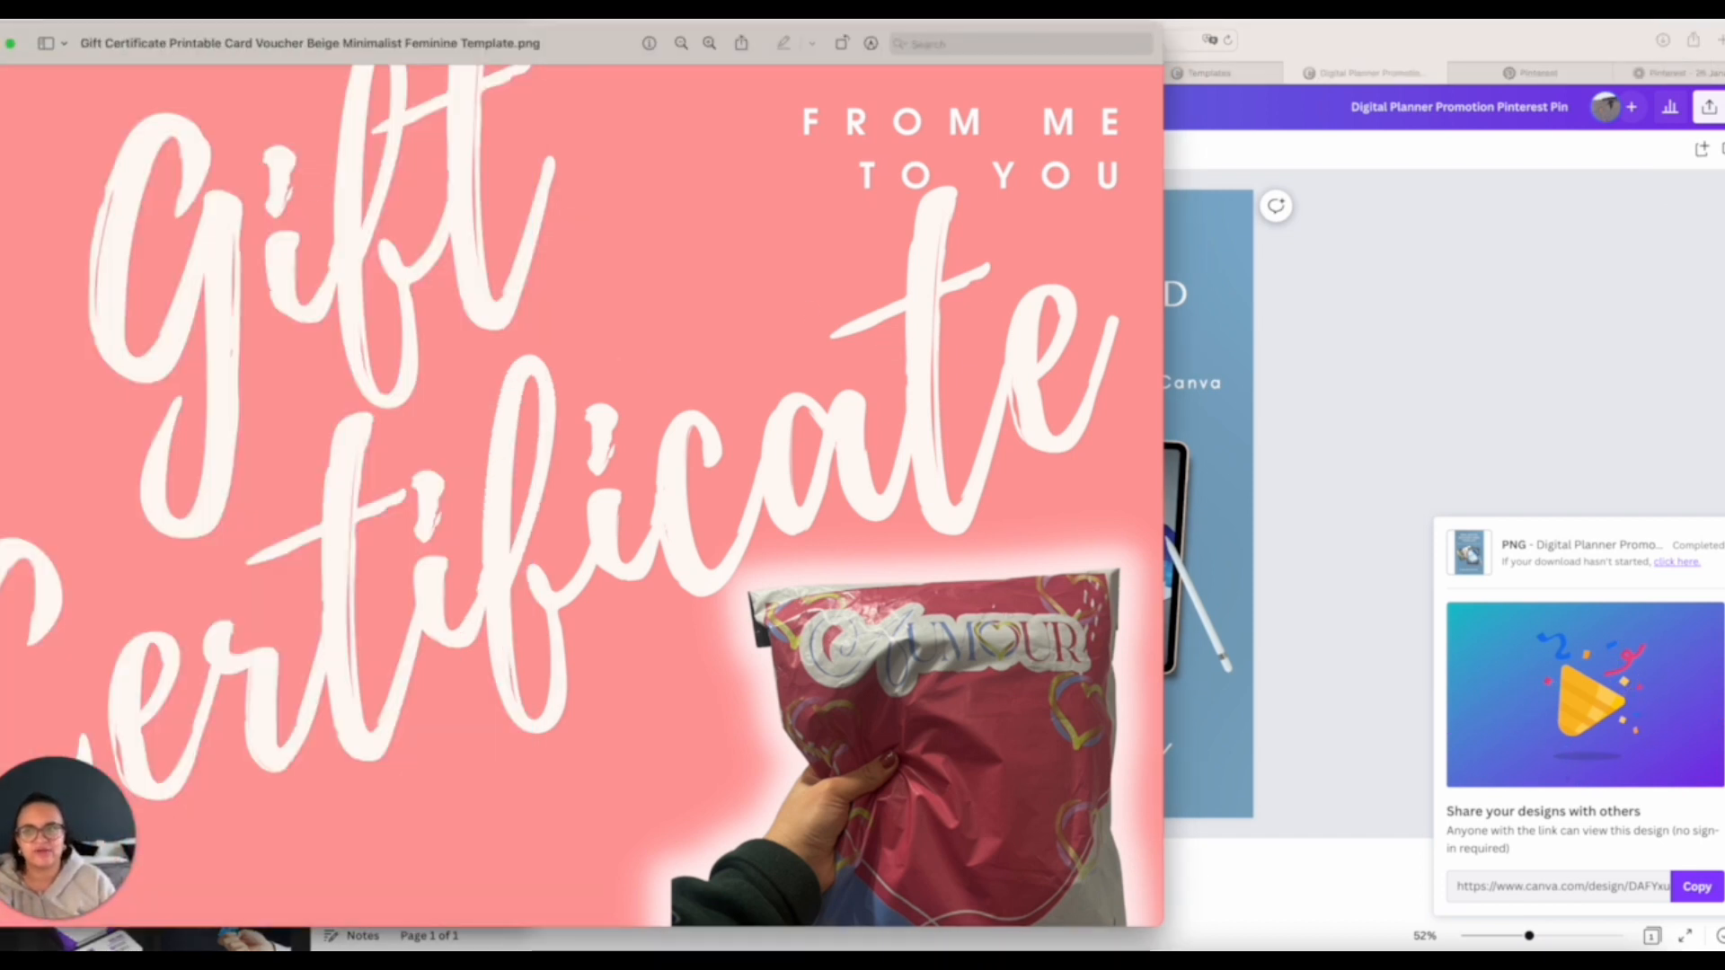
pyautogui.click(0, 43)
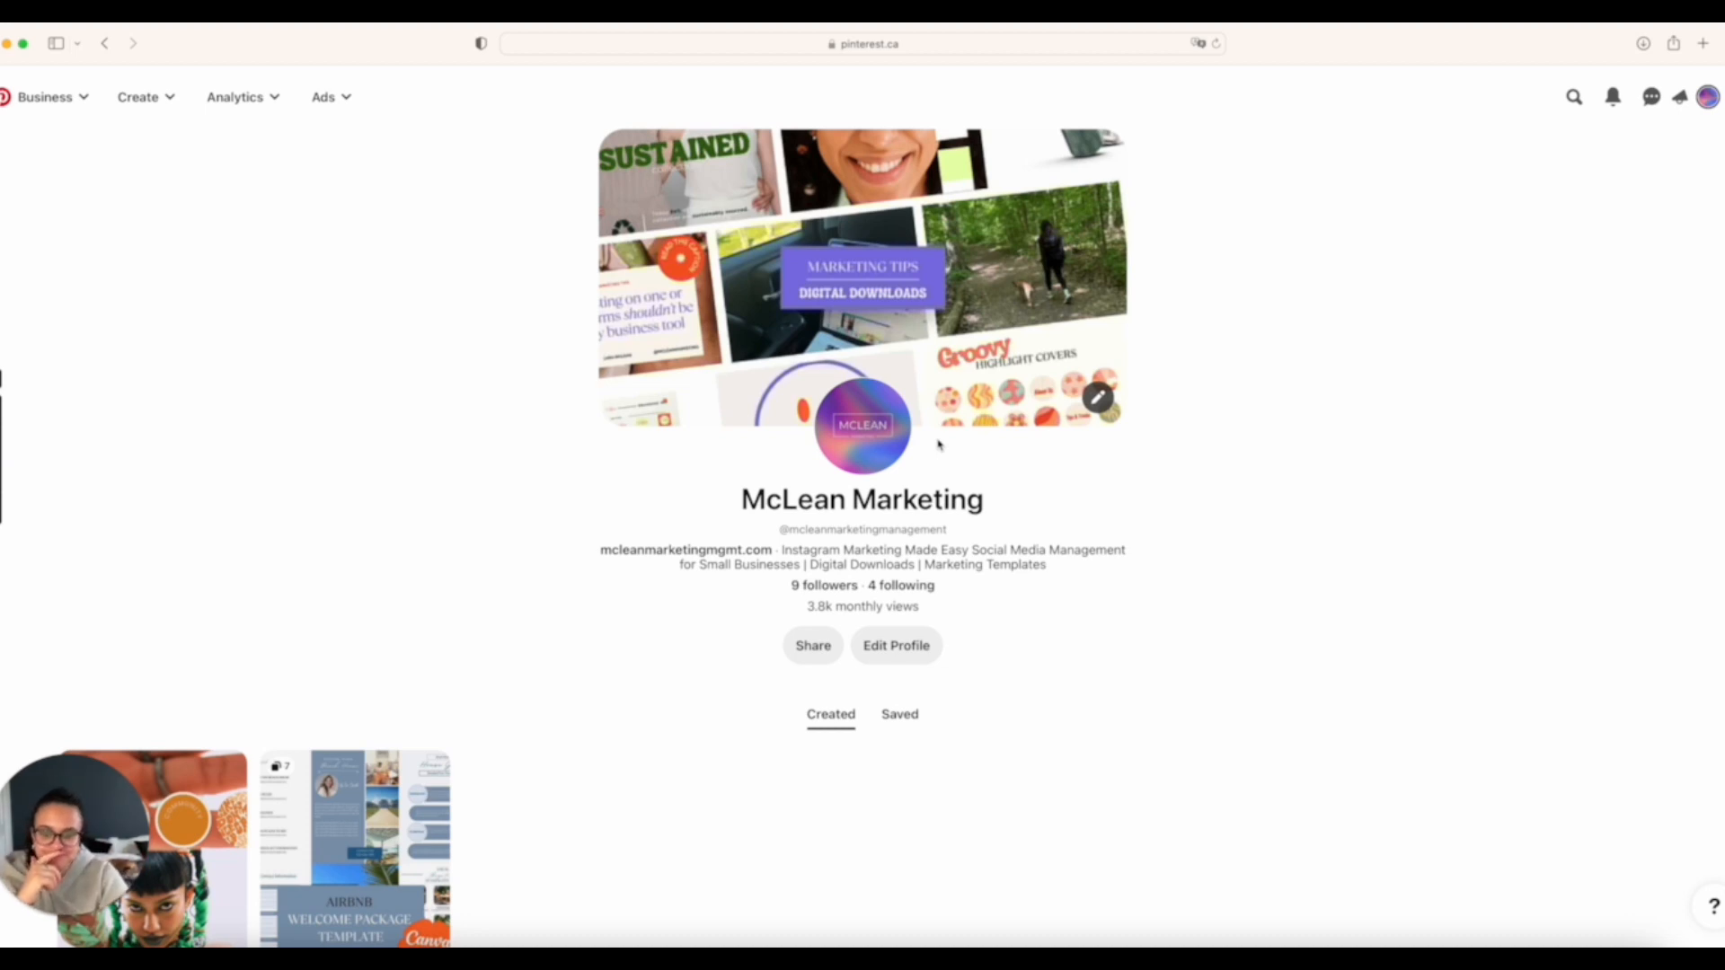
# - Start a new standard pin from Pinterest's Create menu
pyautogui.scroll(-1, 939, 443)
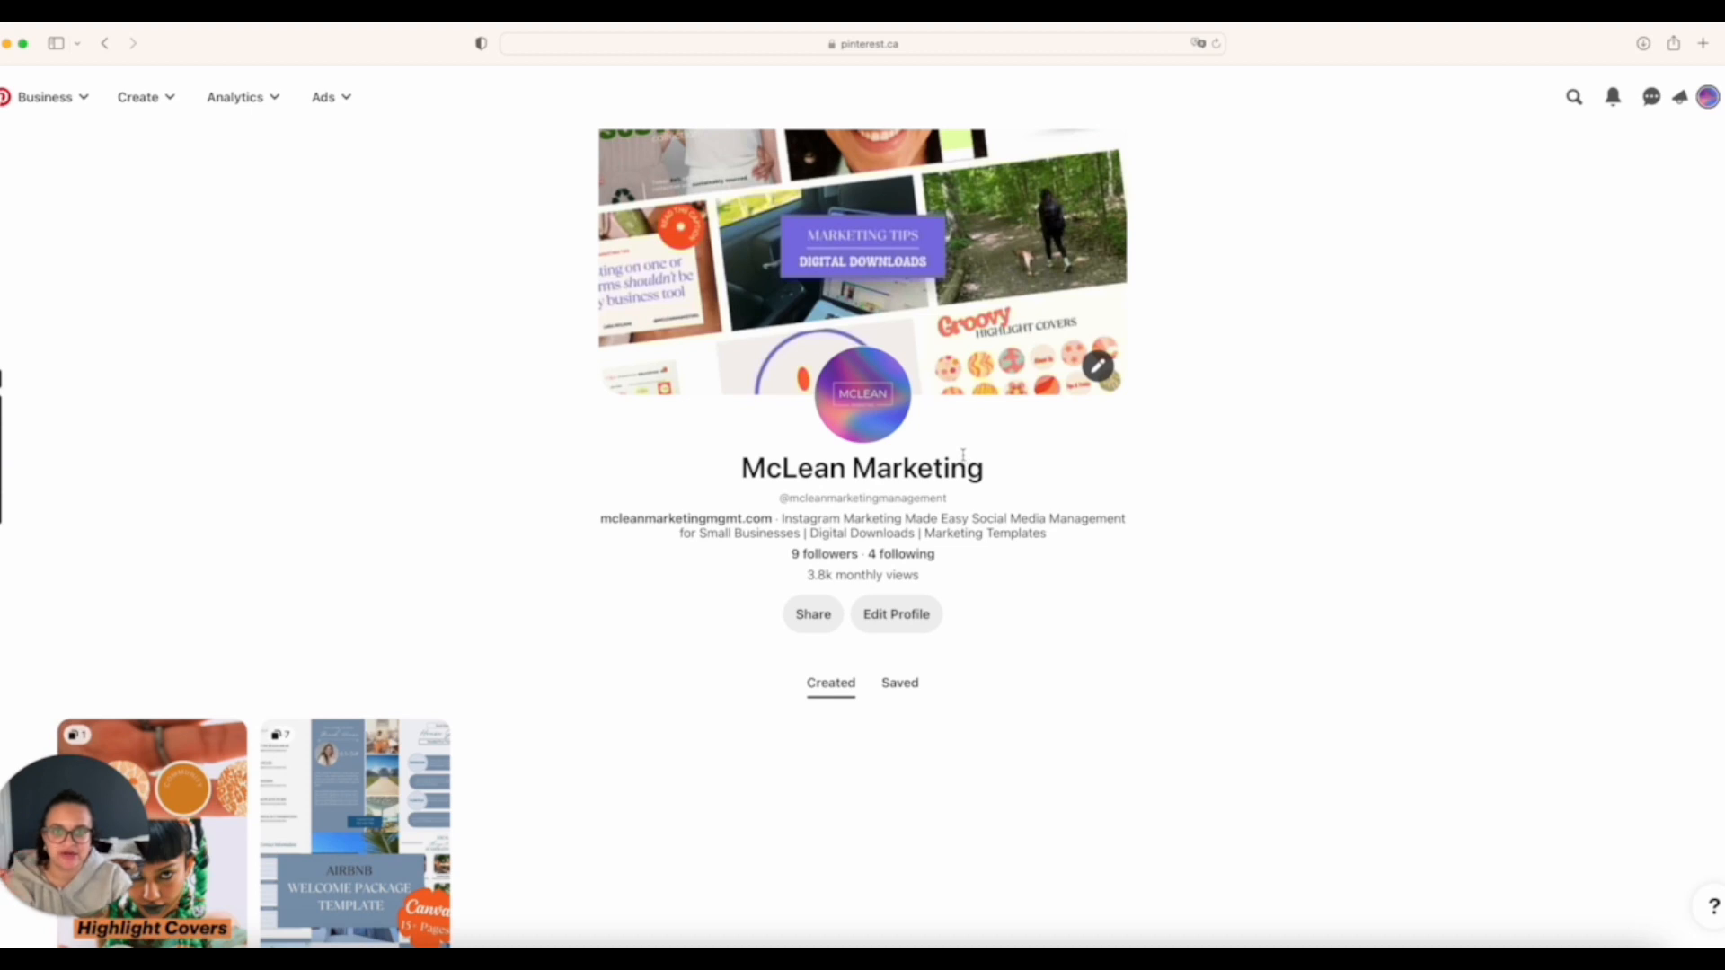
pyautogui.click(169, 105)
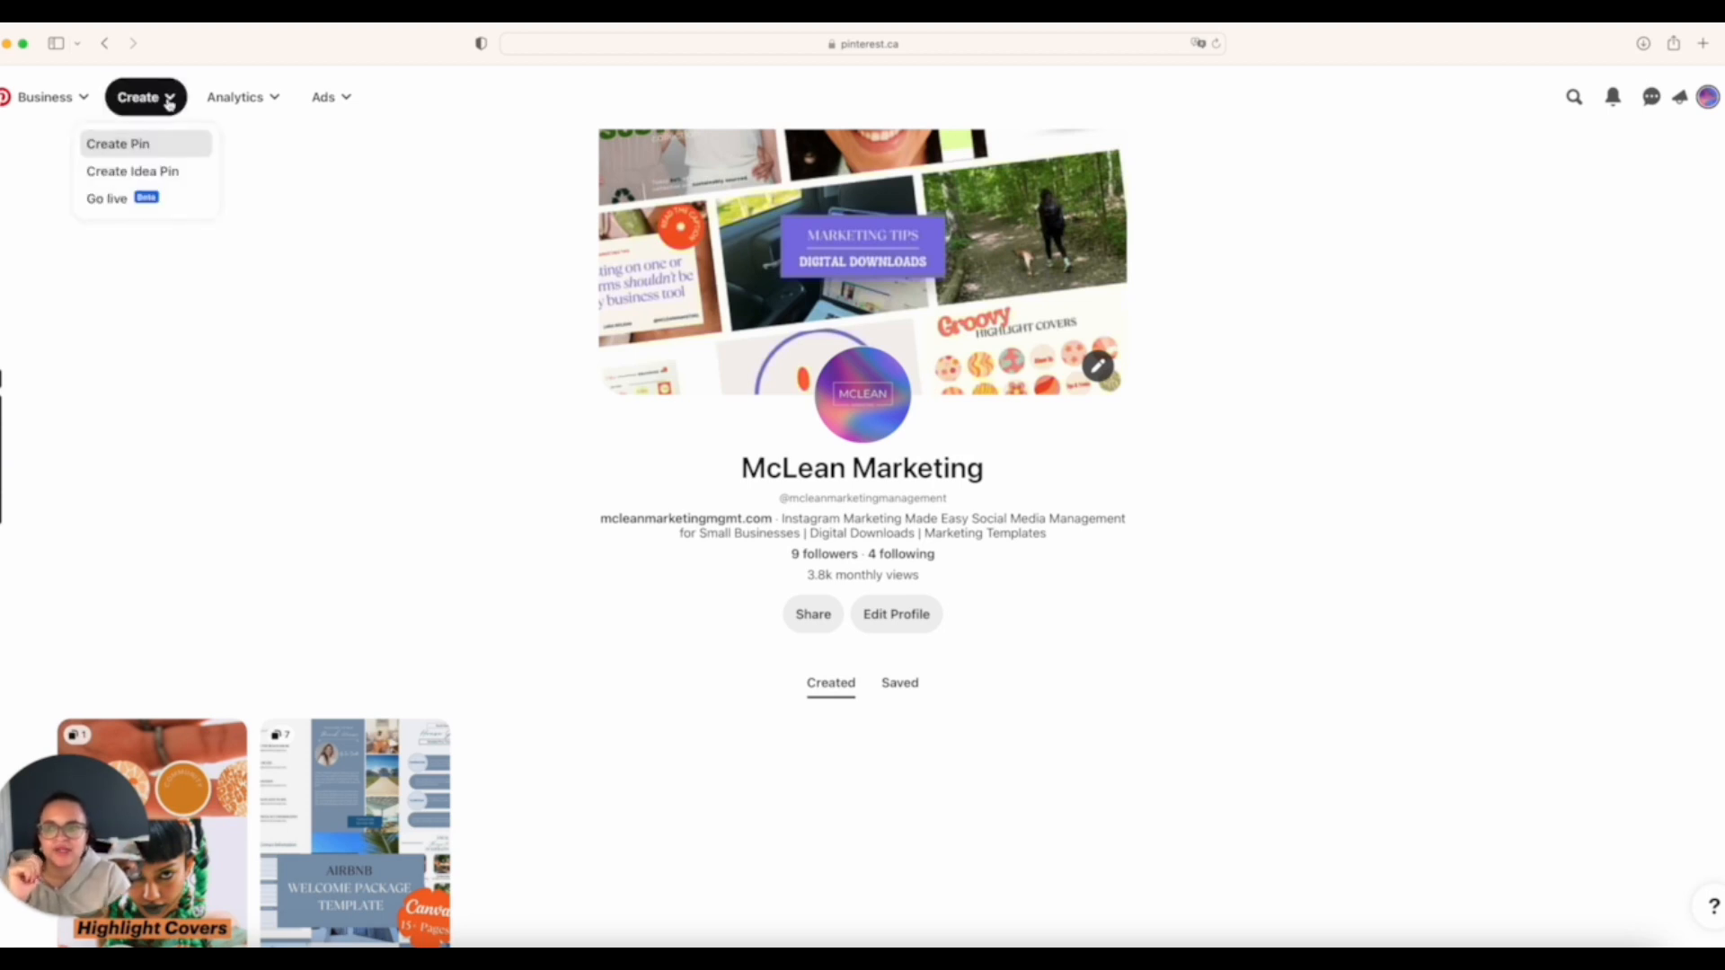
pyautogui.click(118, 145)
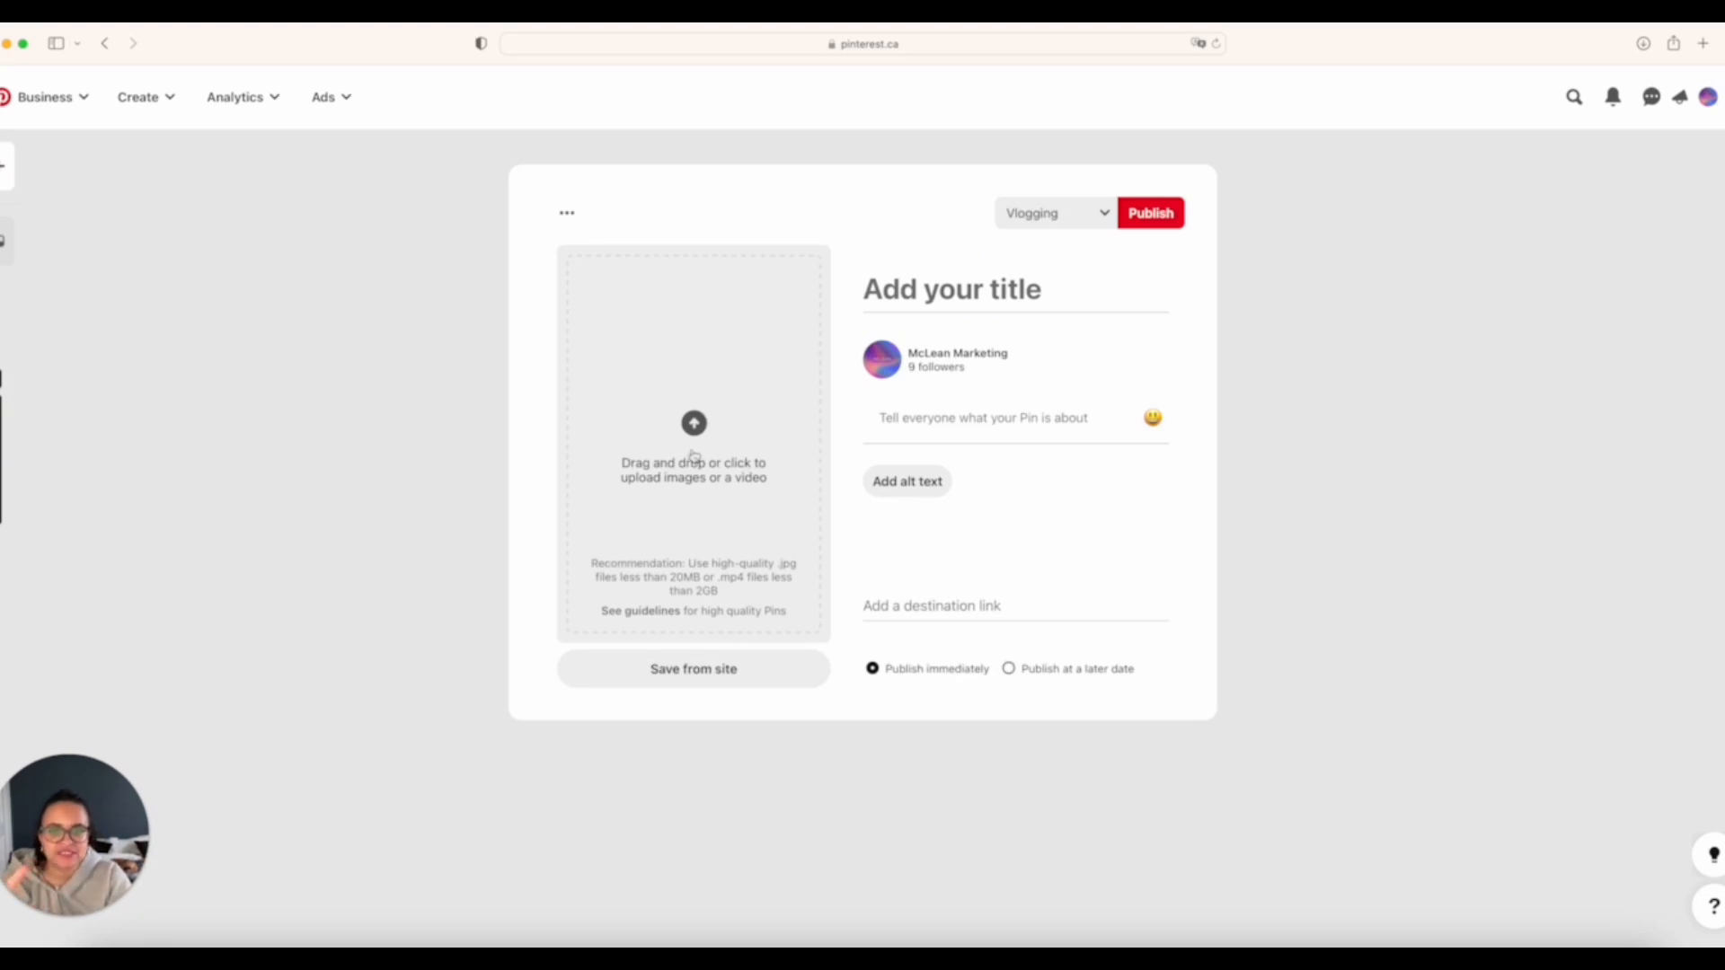
# - Upload the downloaded real estate business card PNG into the new pin's upload area
pyautogui.click(694, 456)
pyautogui.click(713, 413)
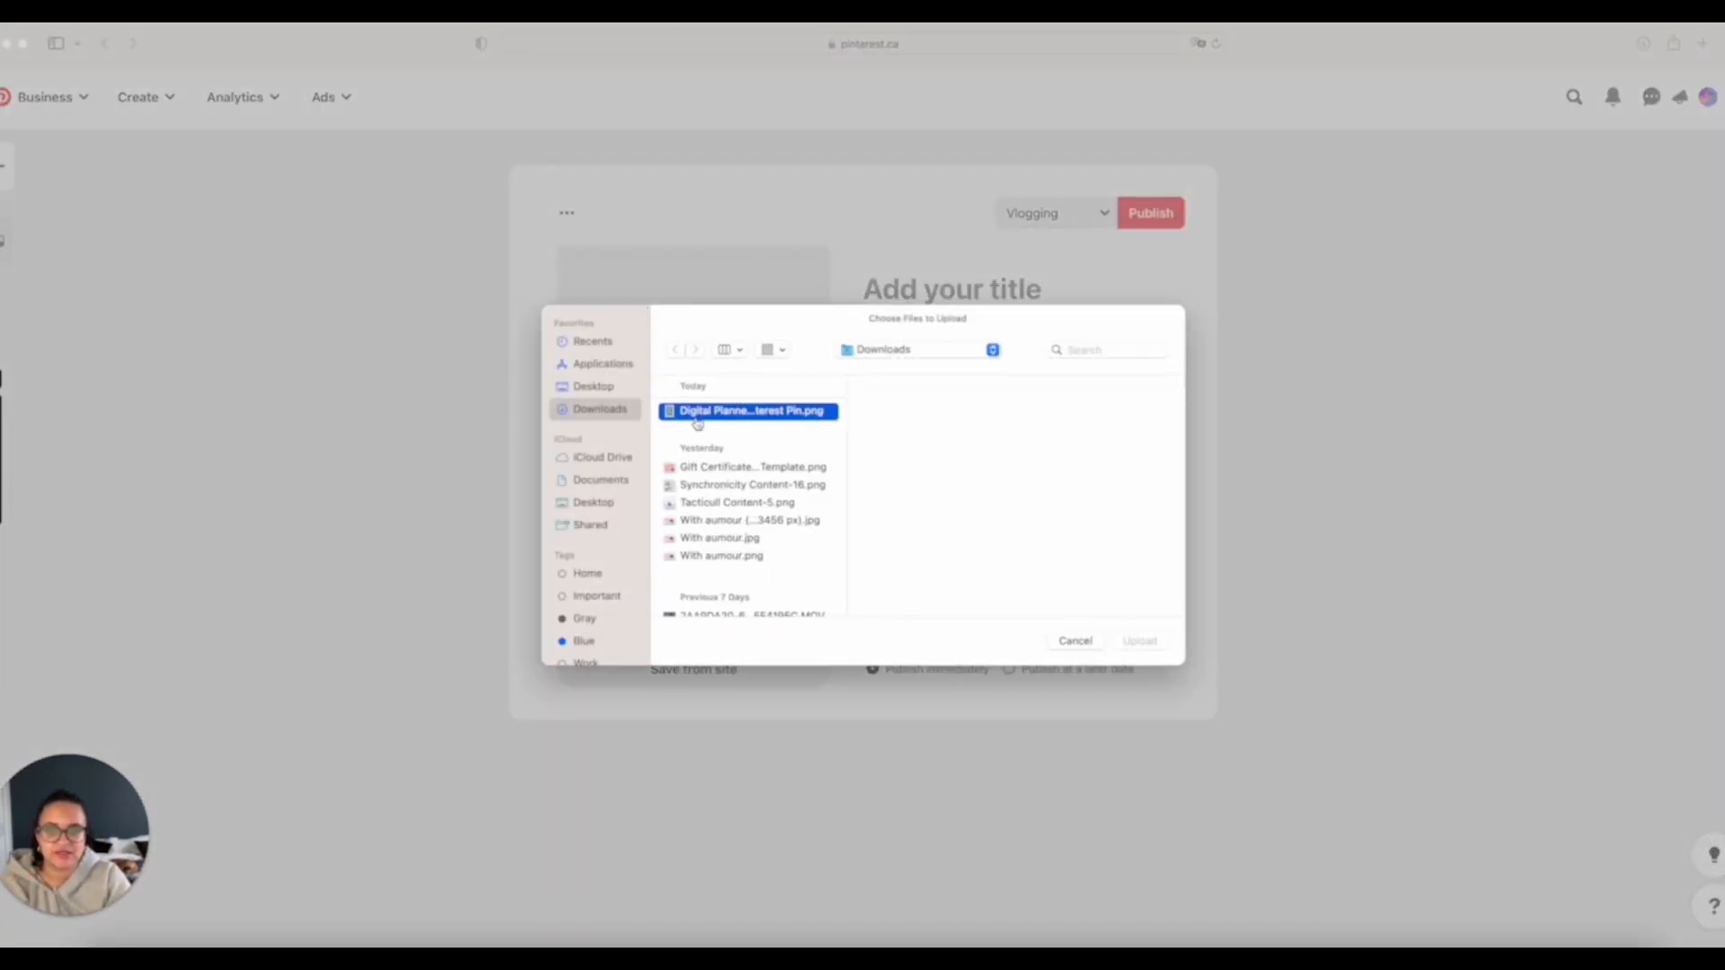
pyautogui.click(1154, 640)
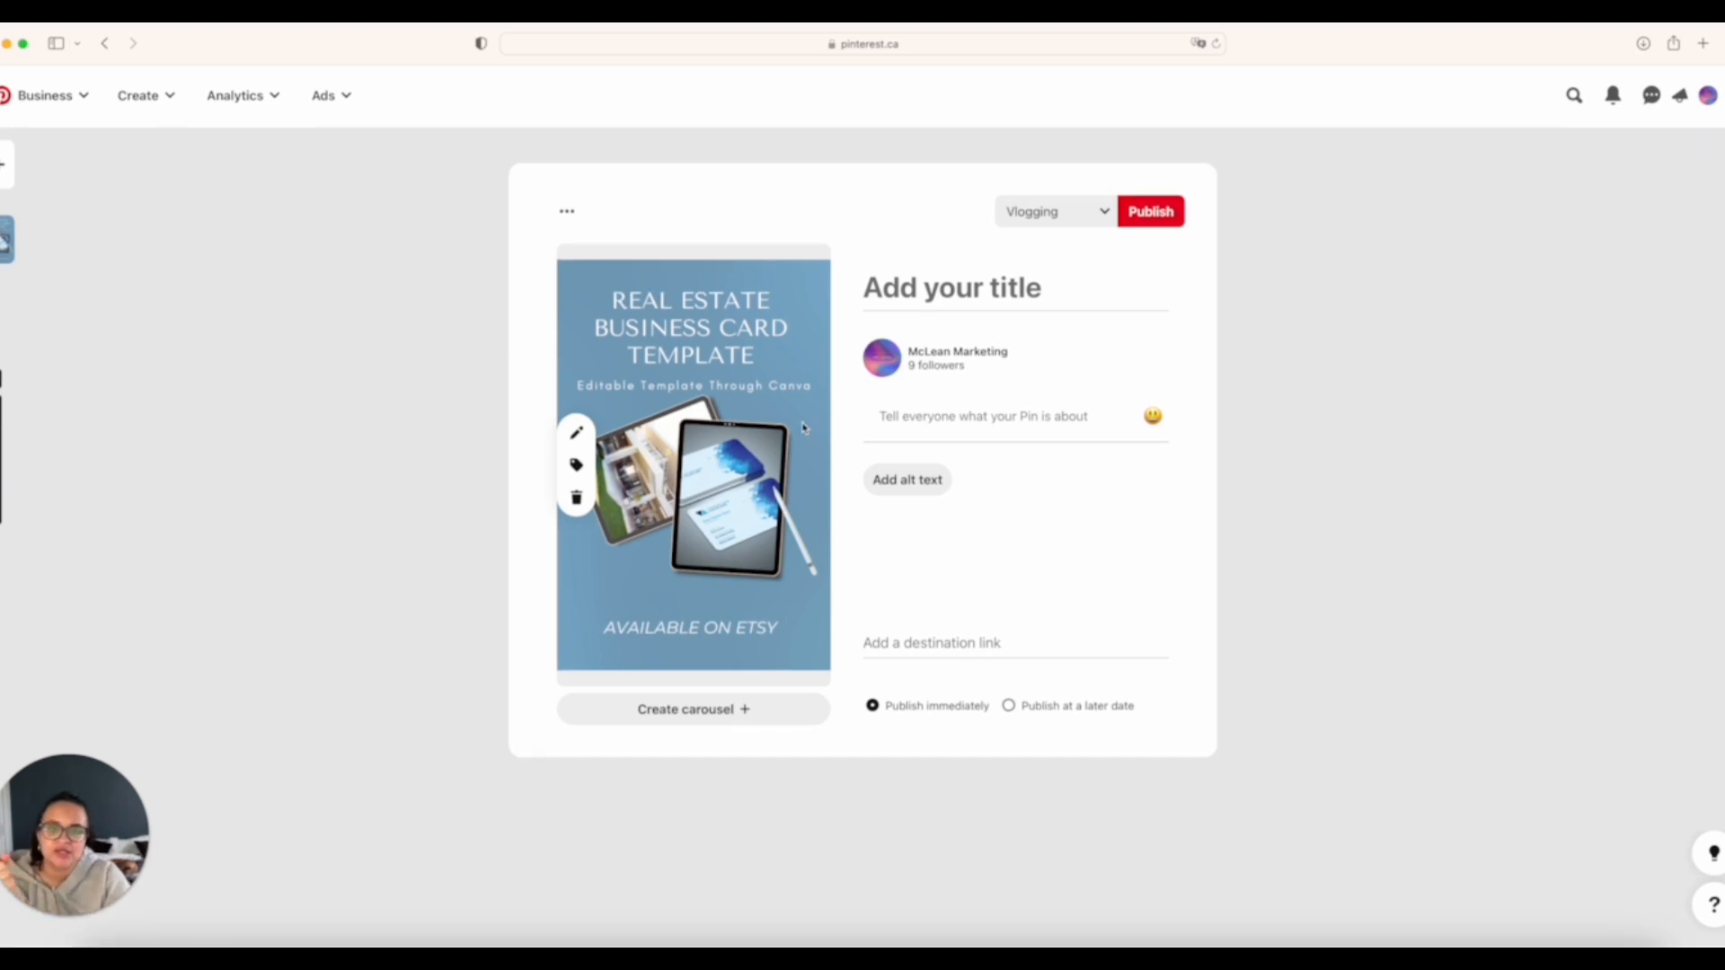
pyautogui.click(950, 283)
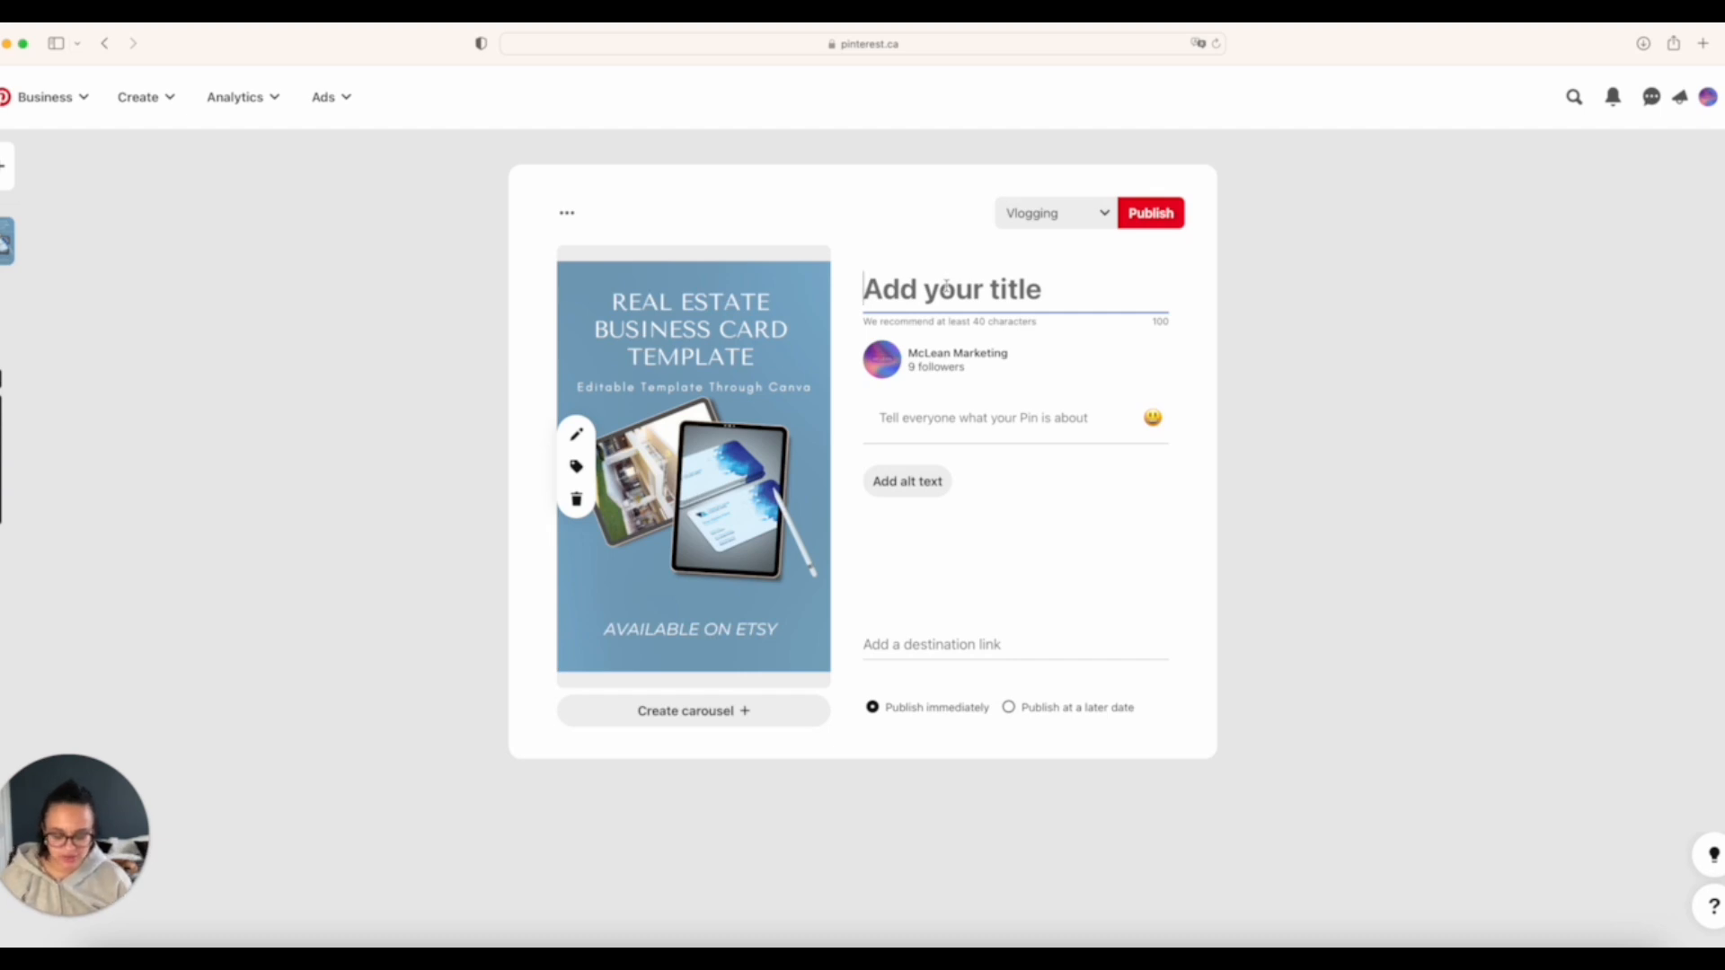
# - Title the pin 'Real Estate Business Card Template | Real Estate Marketing | Business Card Design | Real Estate Quote'
pyautogui.write('Real Esra')
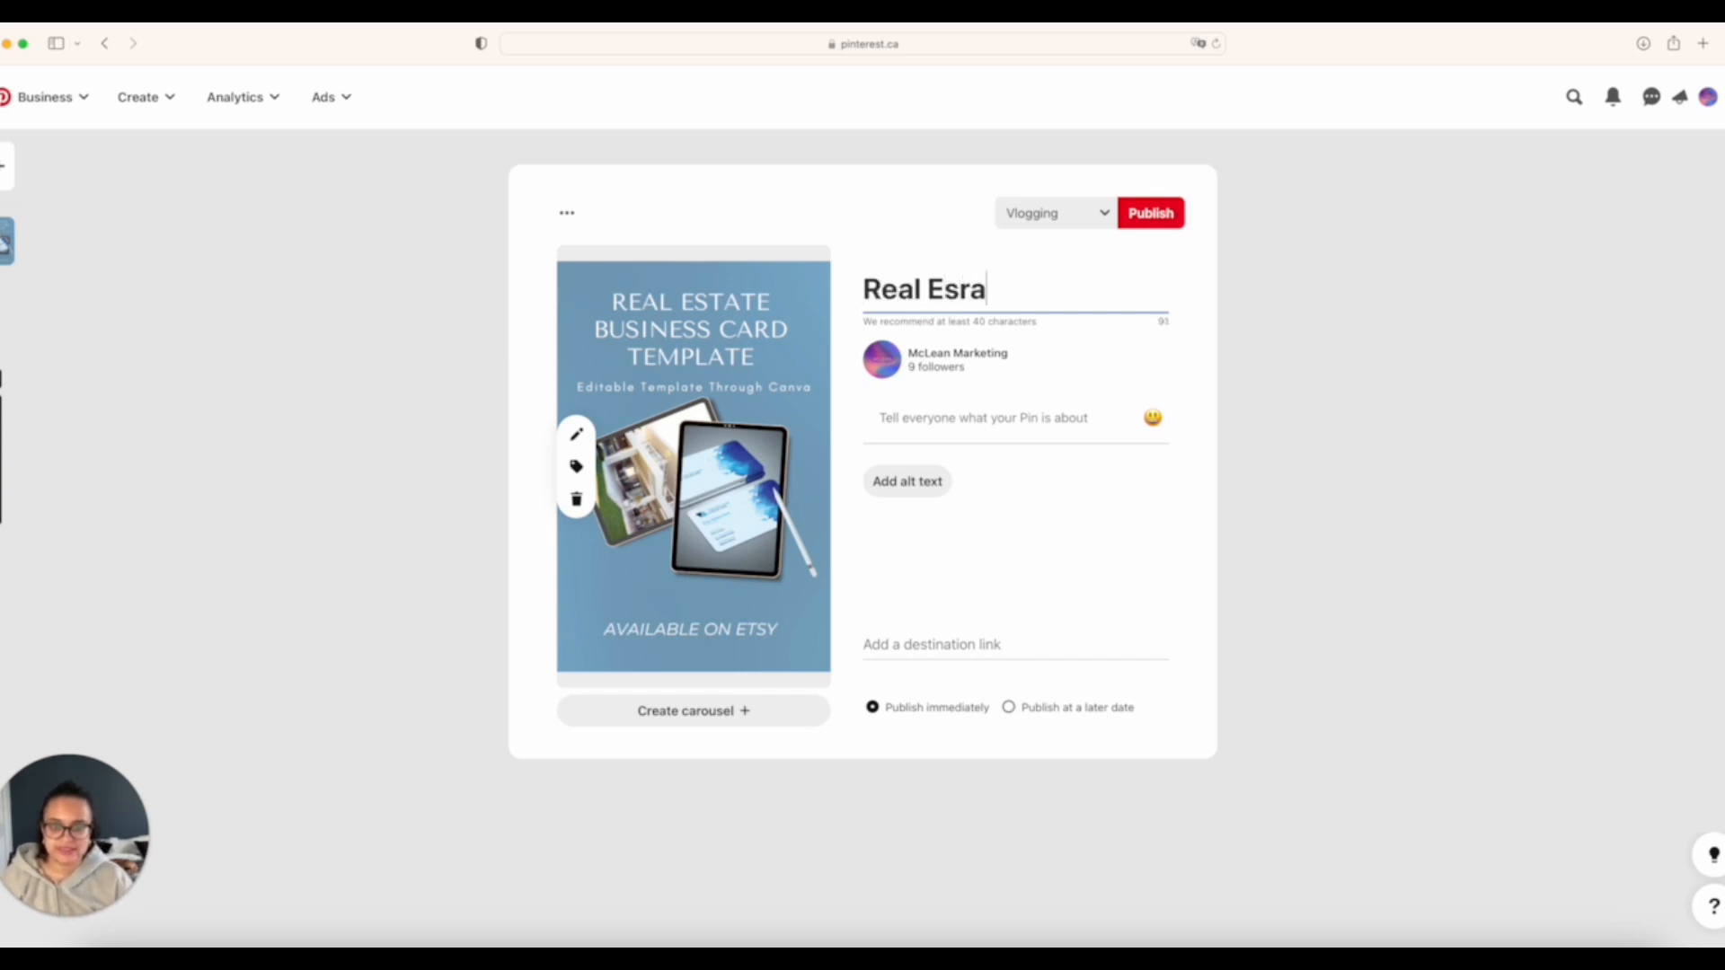
pyautogui.press('BackSpace')
pyautogui.press('BackSpace')
pyautogui.write('tate Bu')
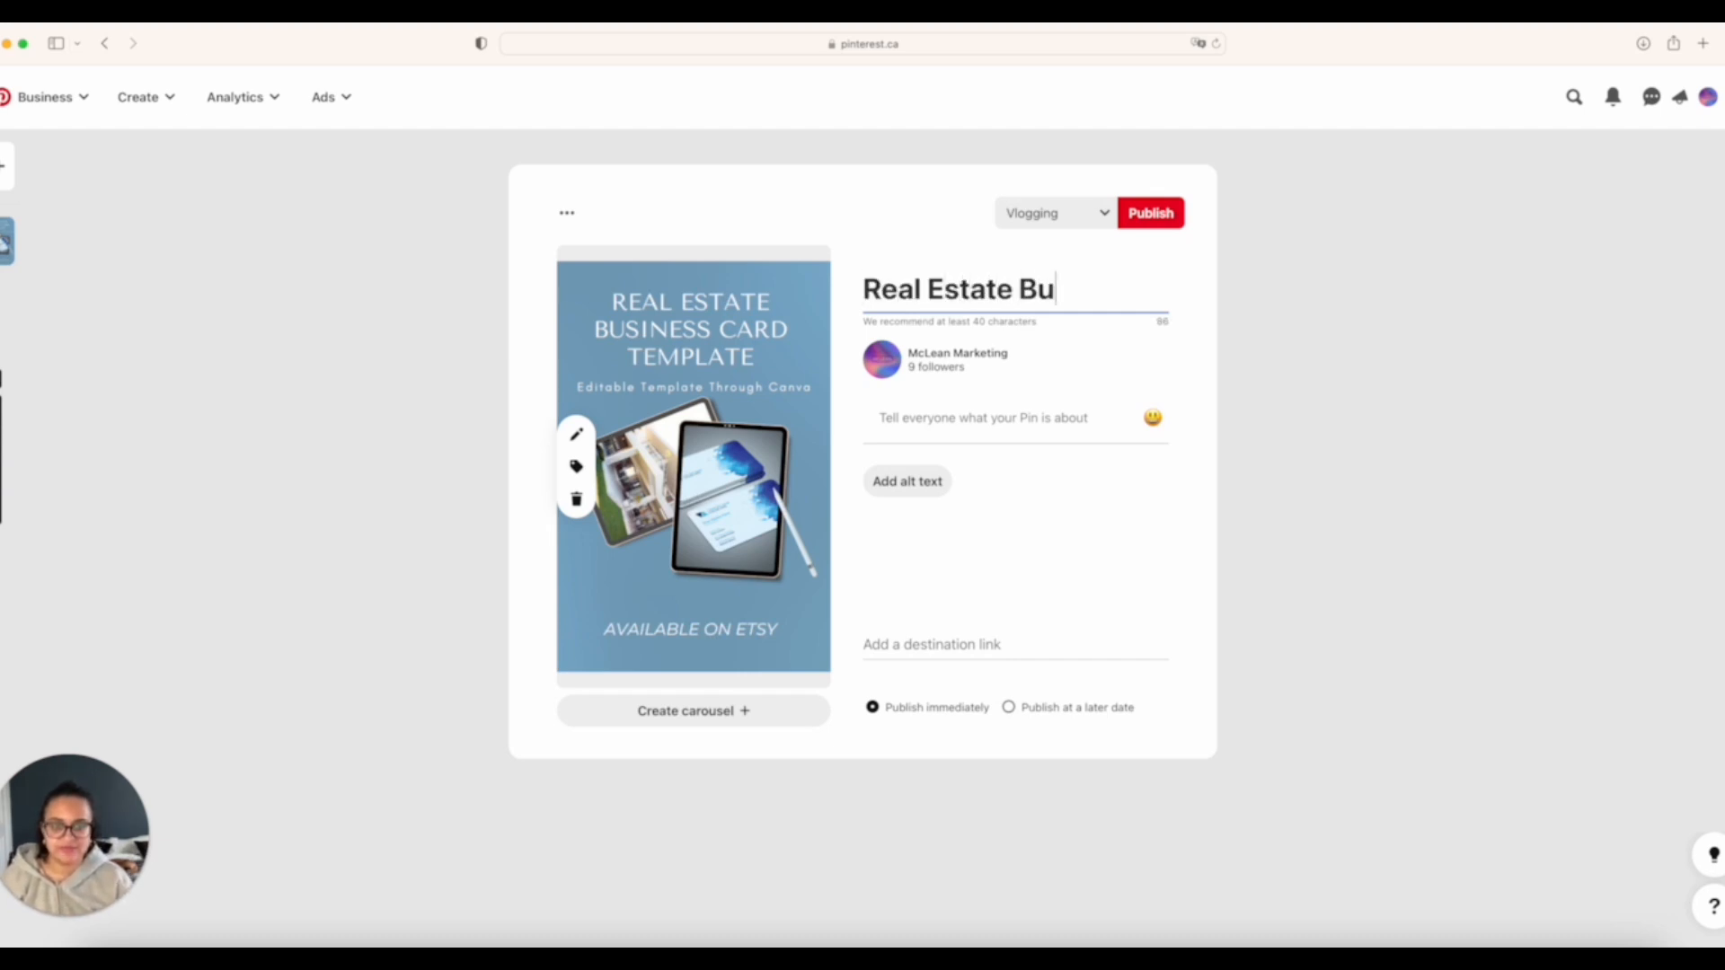
pyautogui.write('siness Card')
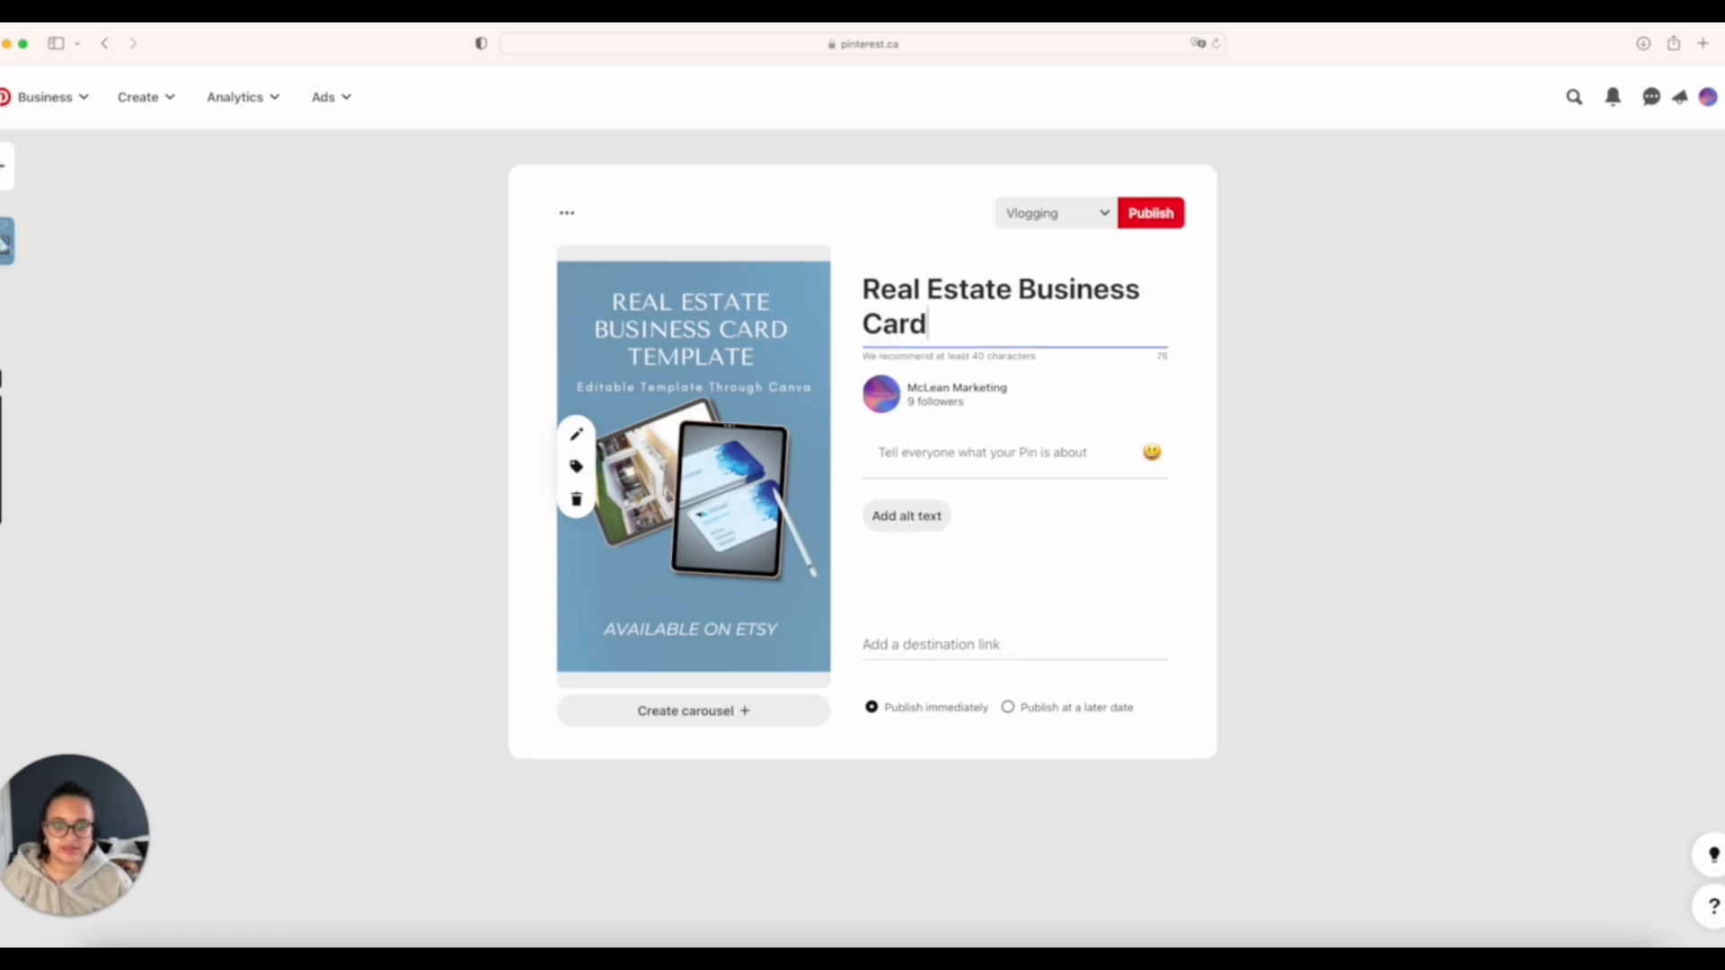
pyautogui.write(' Template')
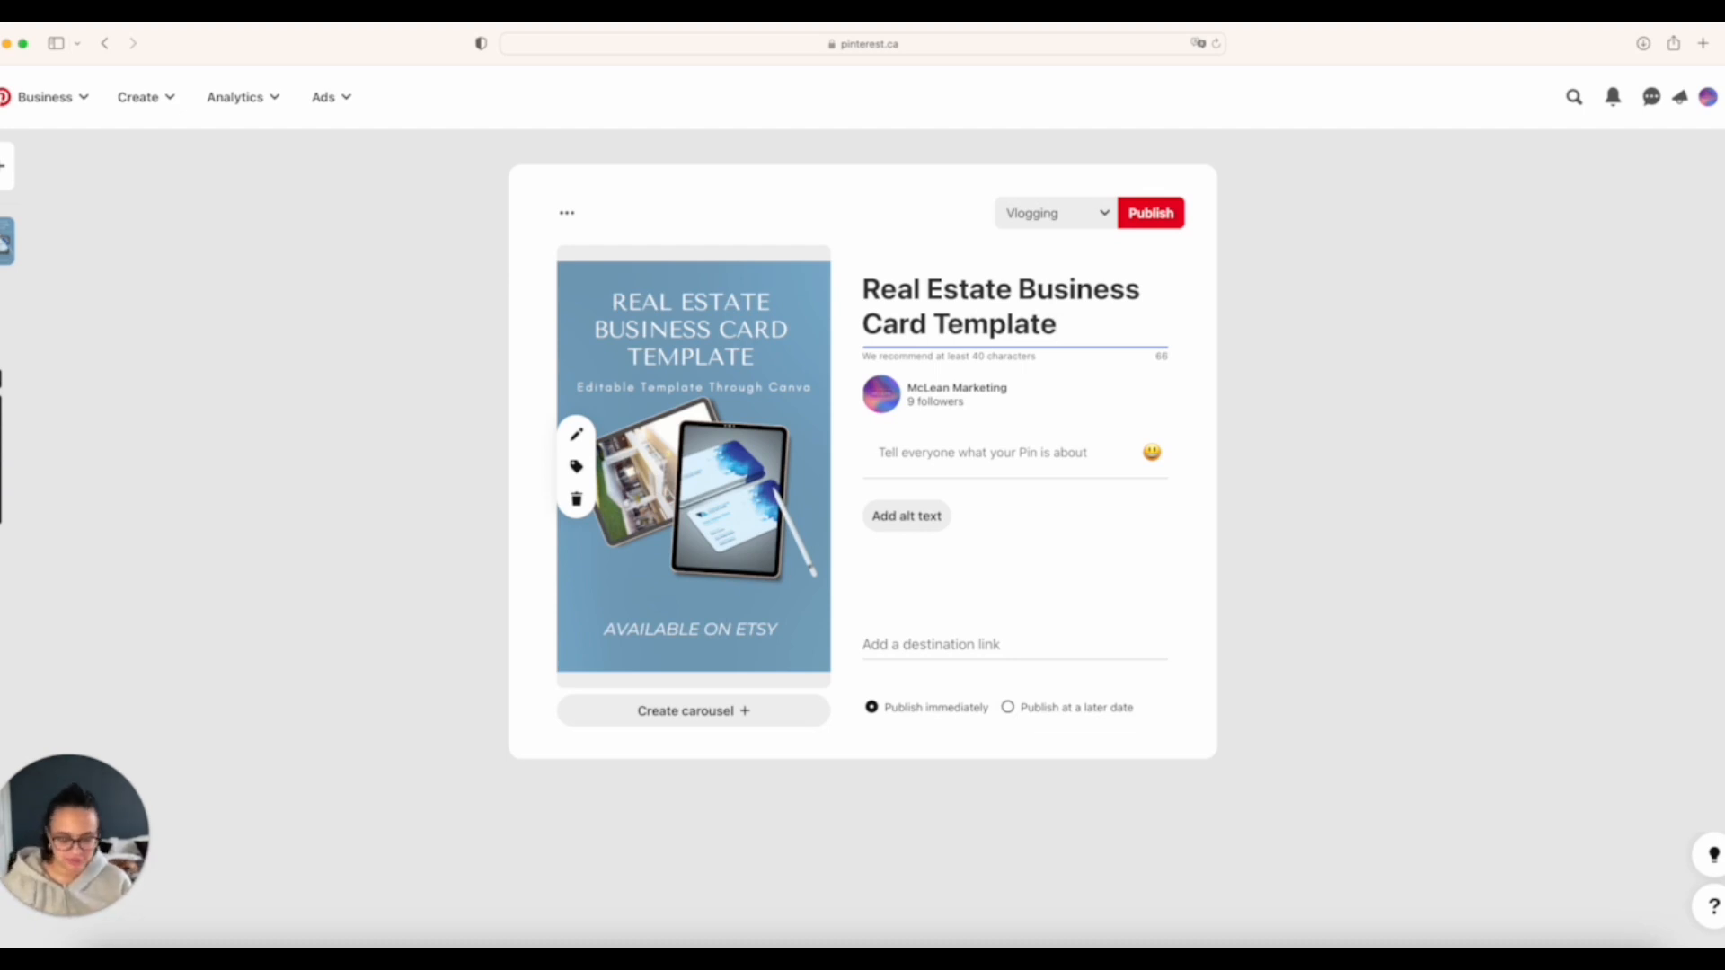
pyautogui.write('|')
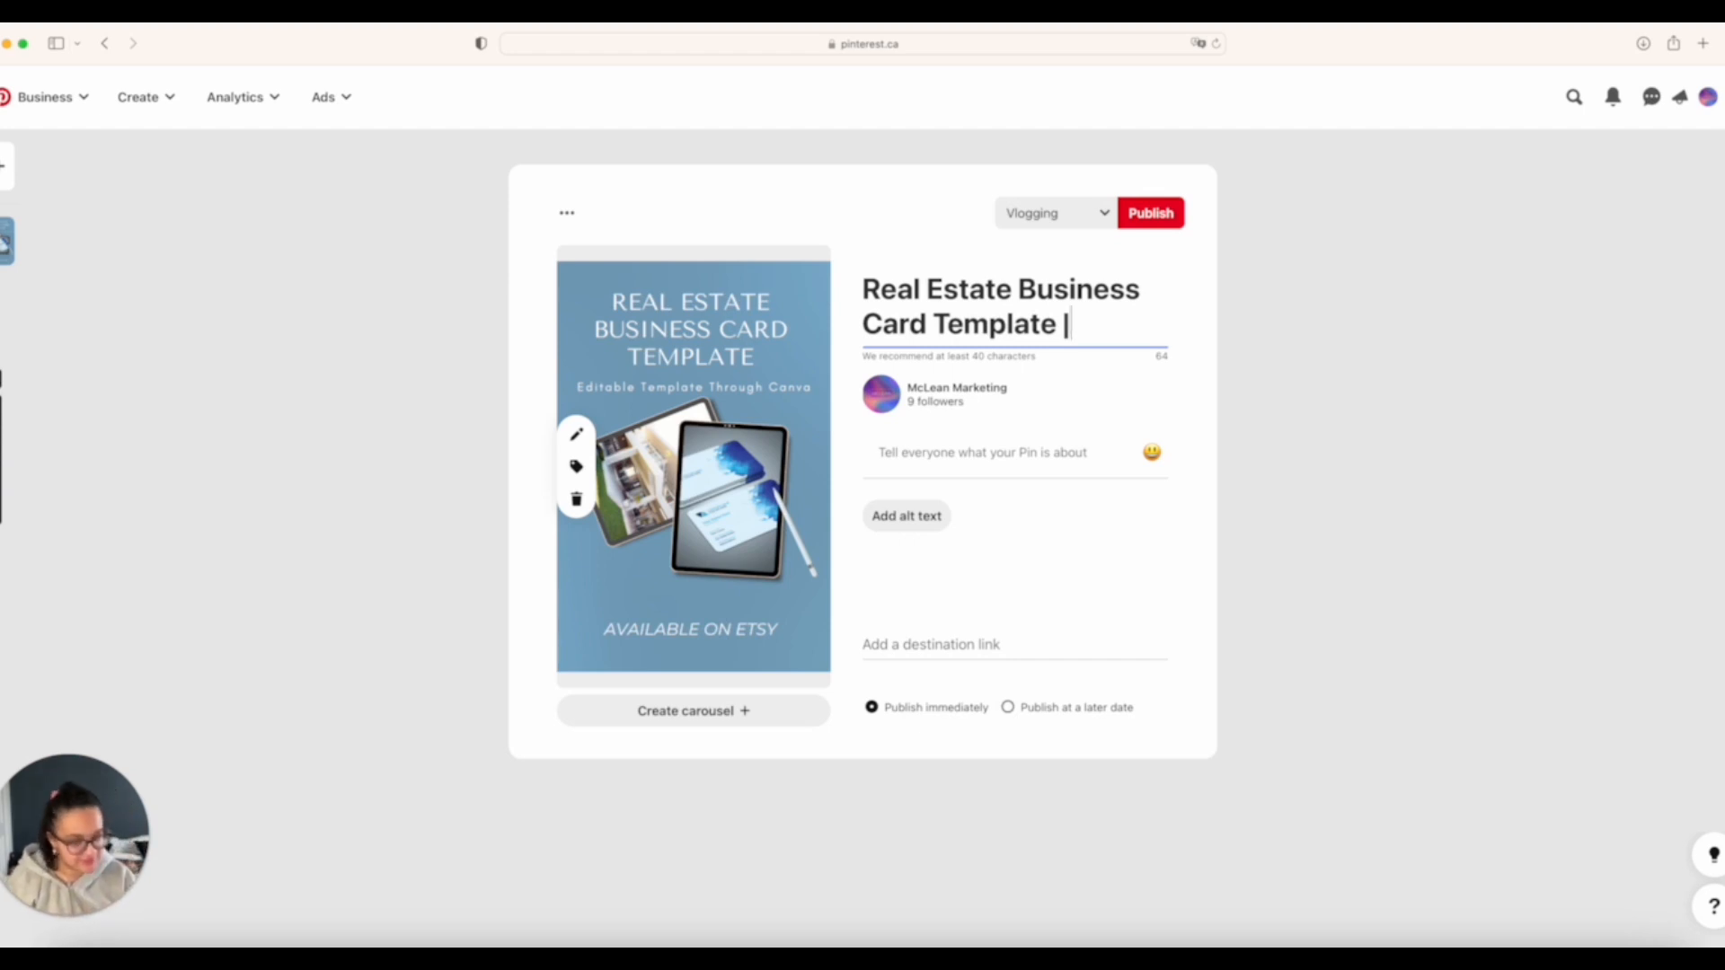
pyautogui.write('Real')
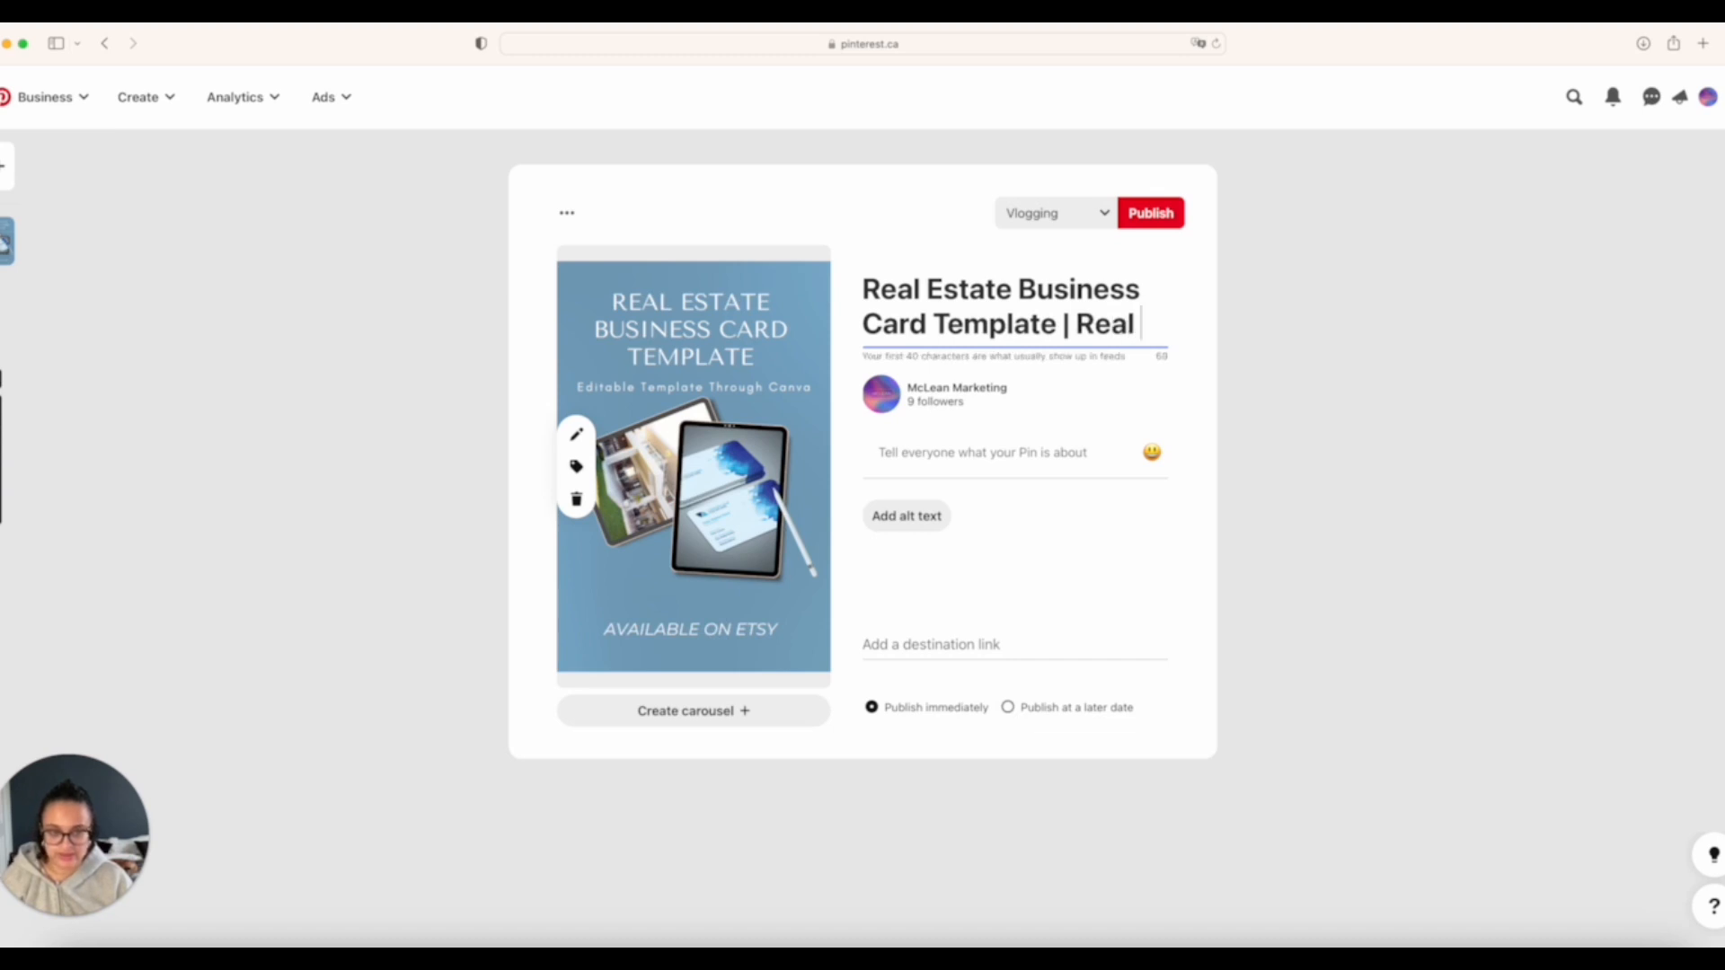
pyautogui.write(' Estate MAr')
pyautogui.press('BackSpace')
pyautogui.press('BackSpace')
pyautogui.write('ar')
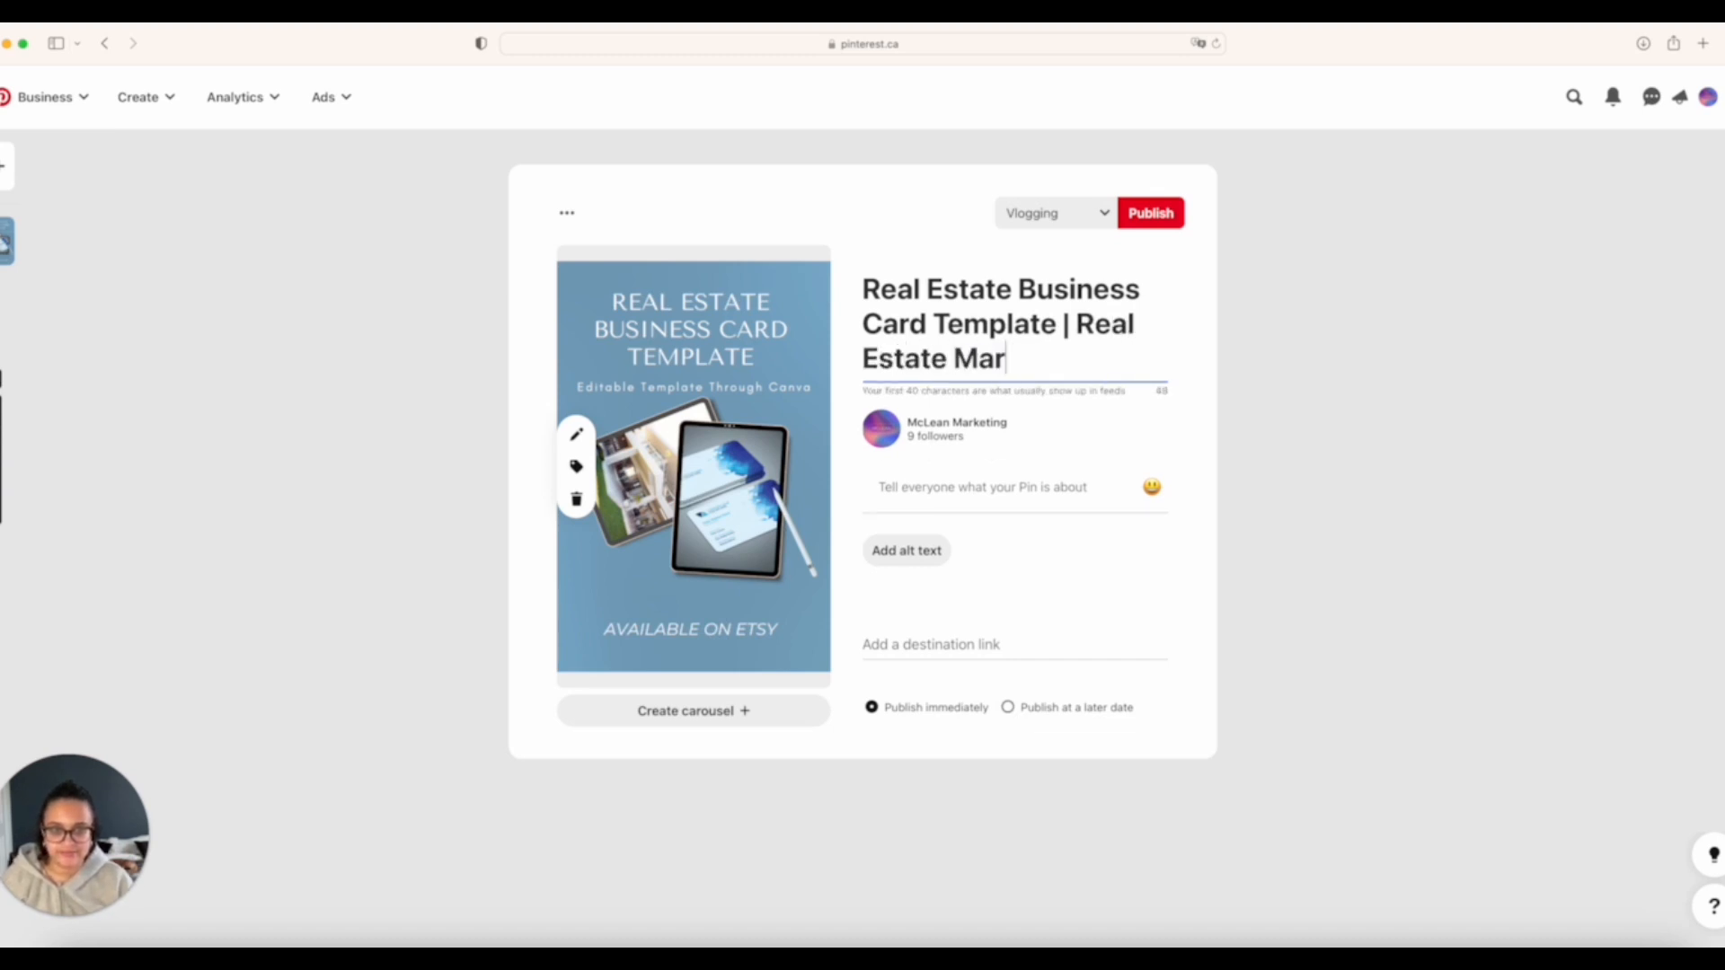
pyautogui.write('keting')
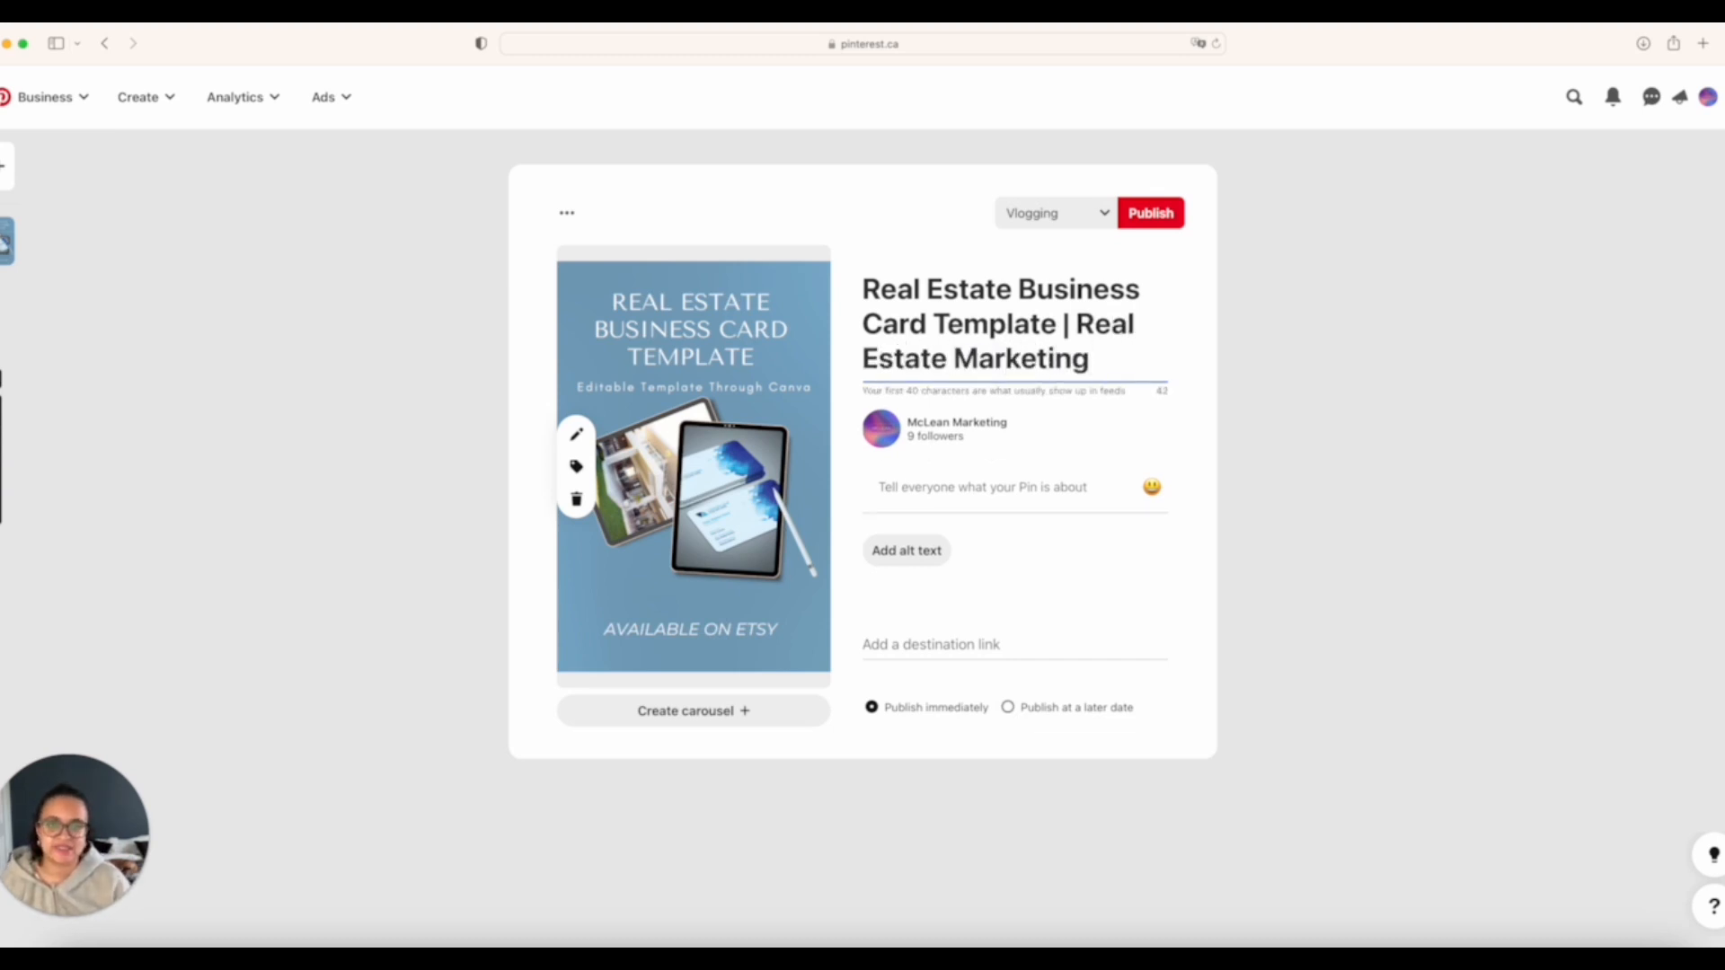
pyautogui.write(' |')
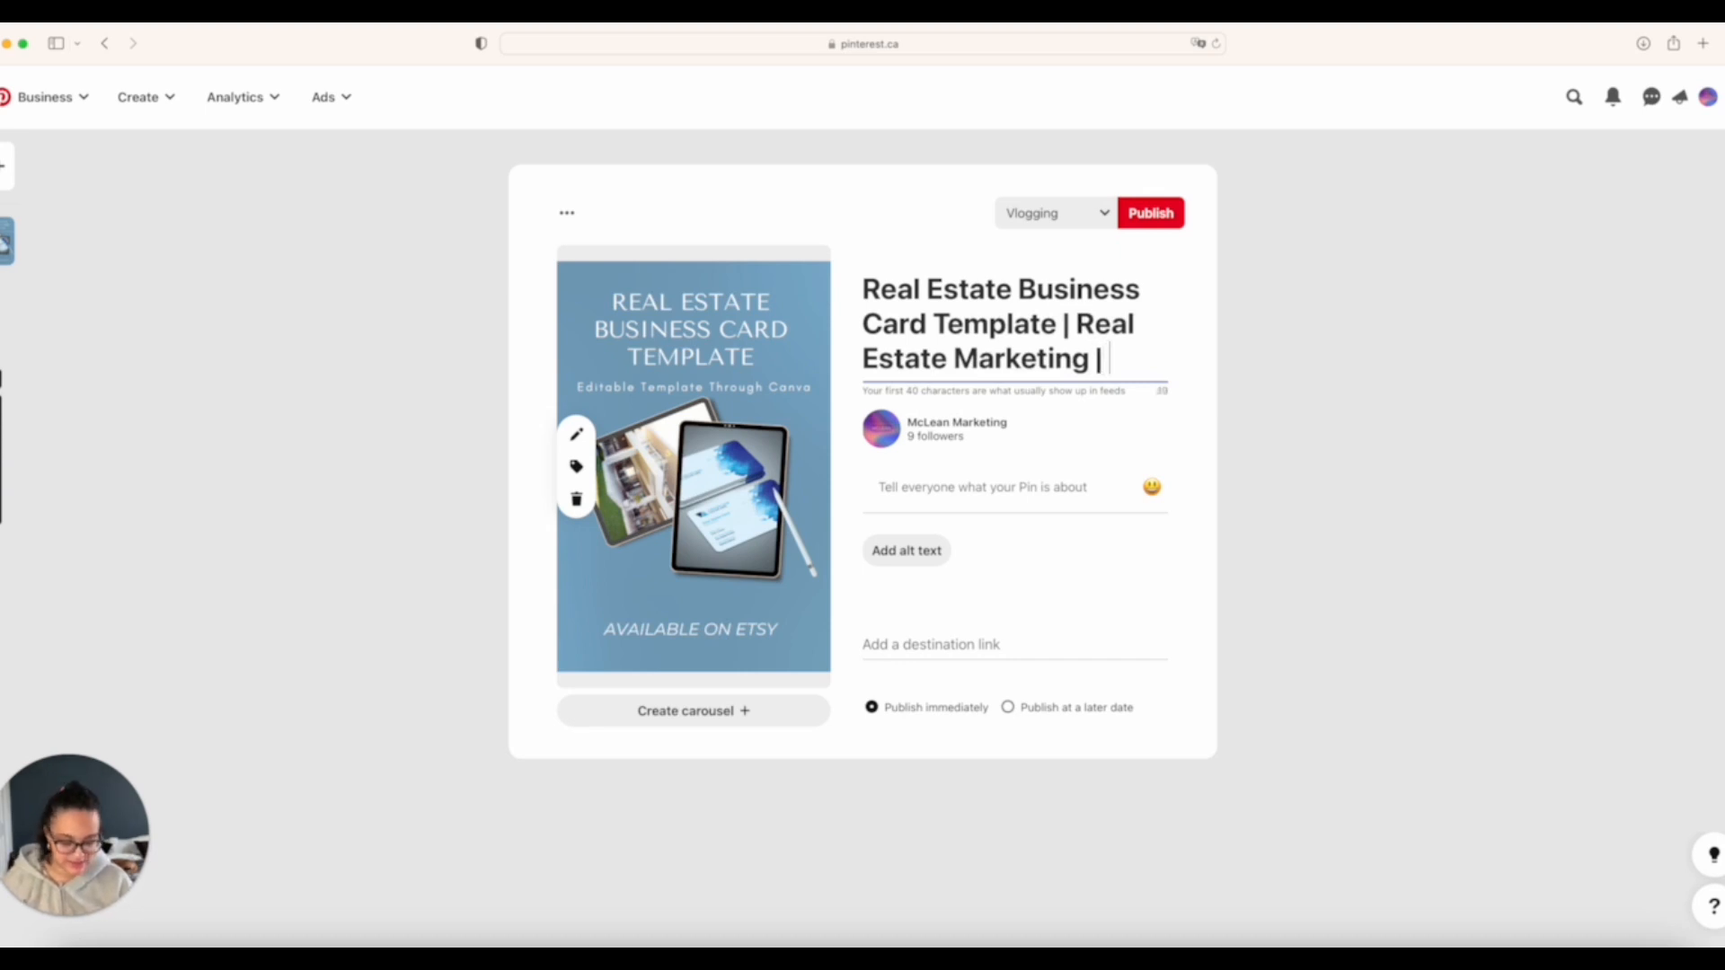
pyautogui.write(' Business C')
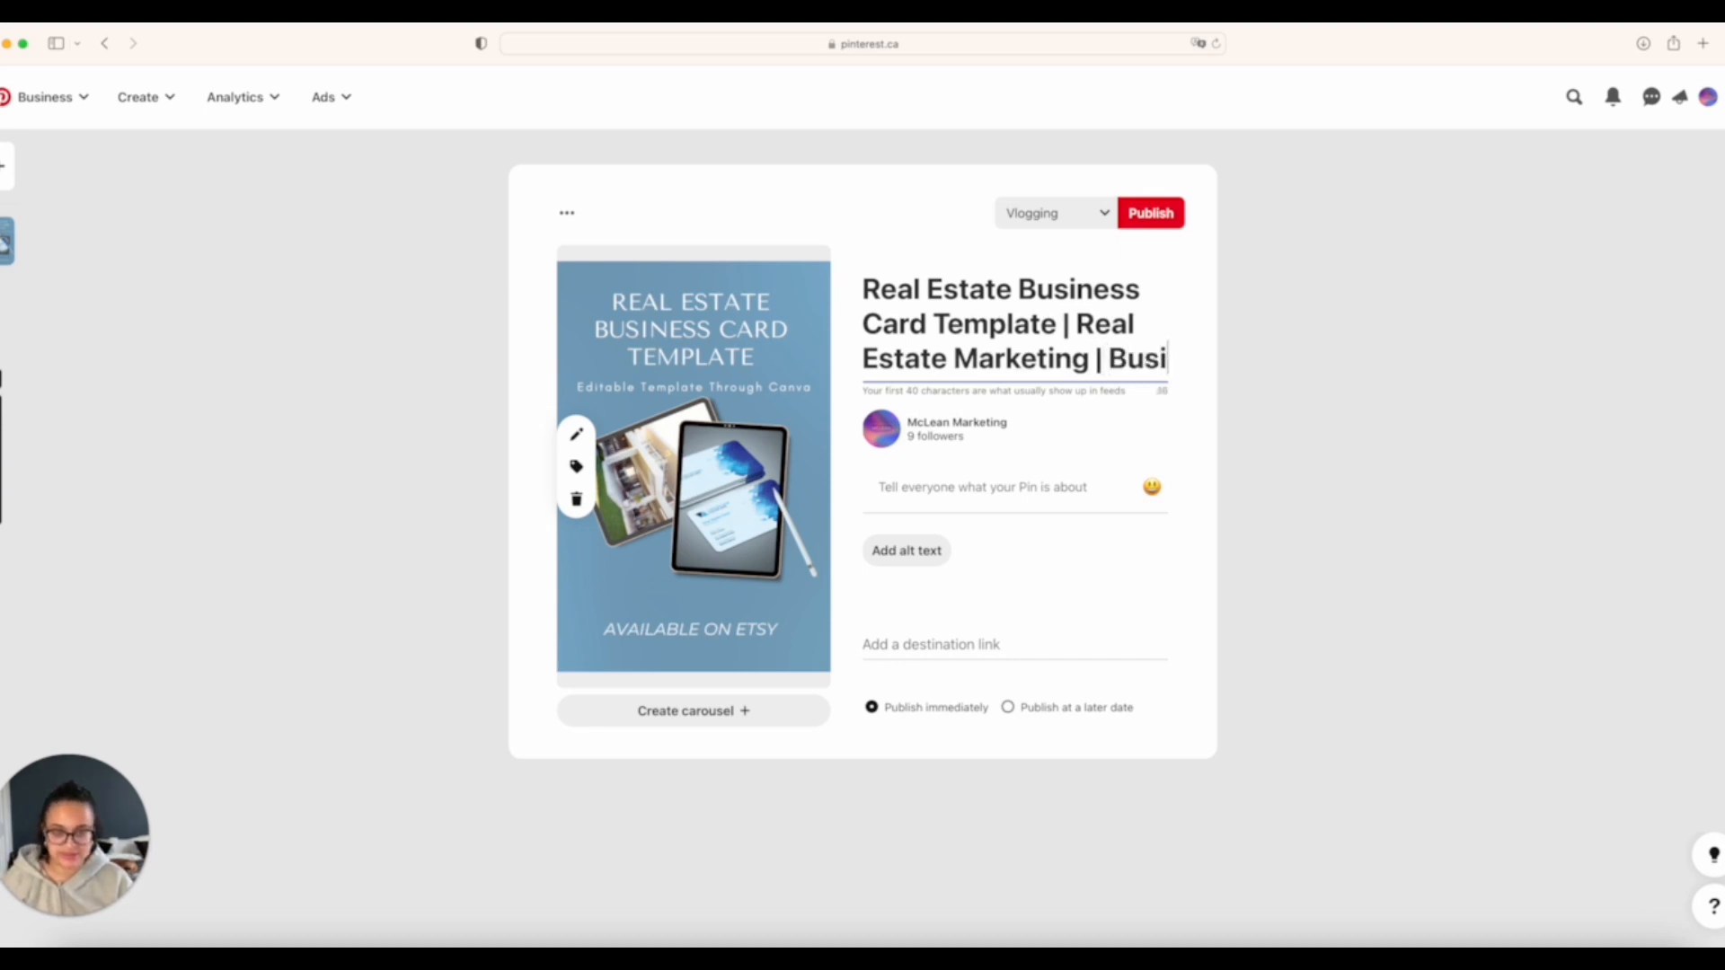
pyautogui.write('ard De')
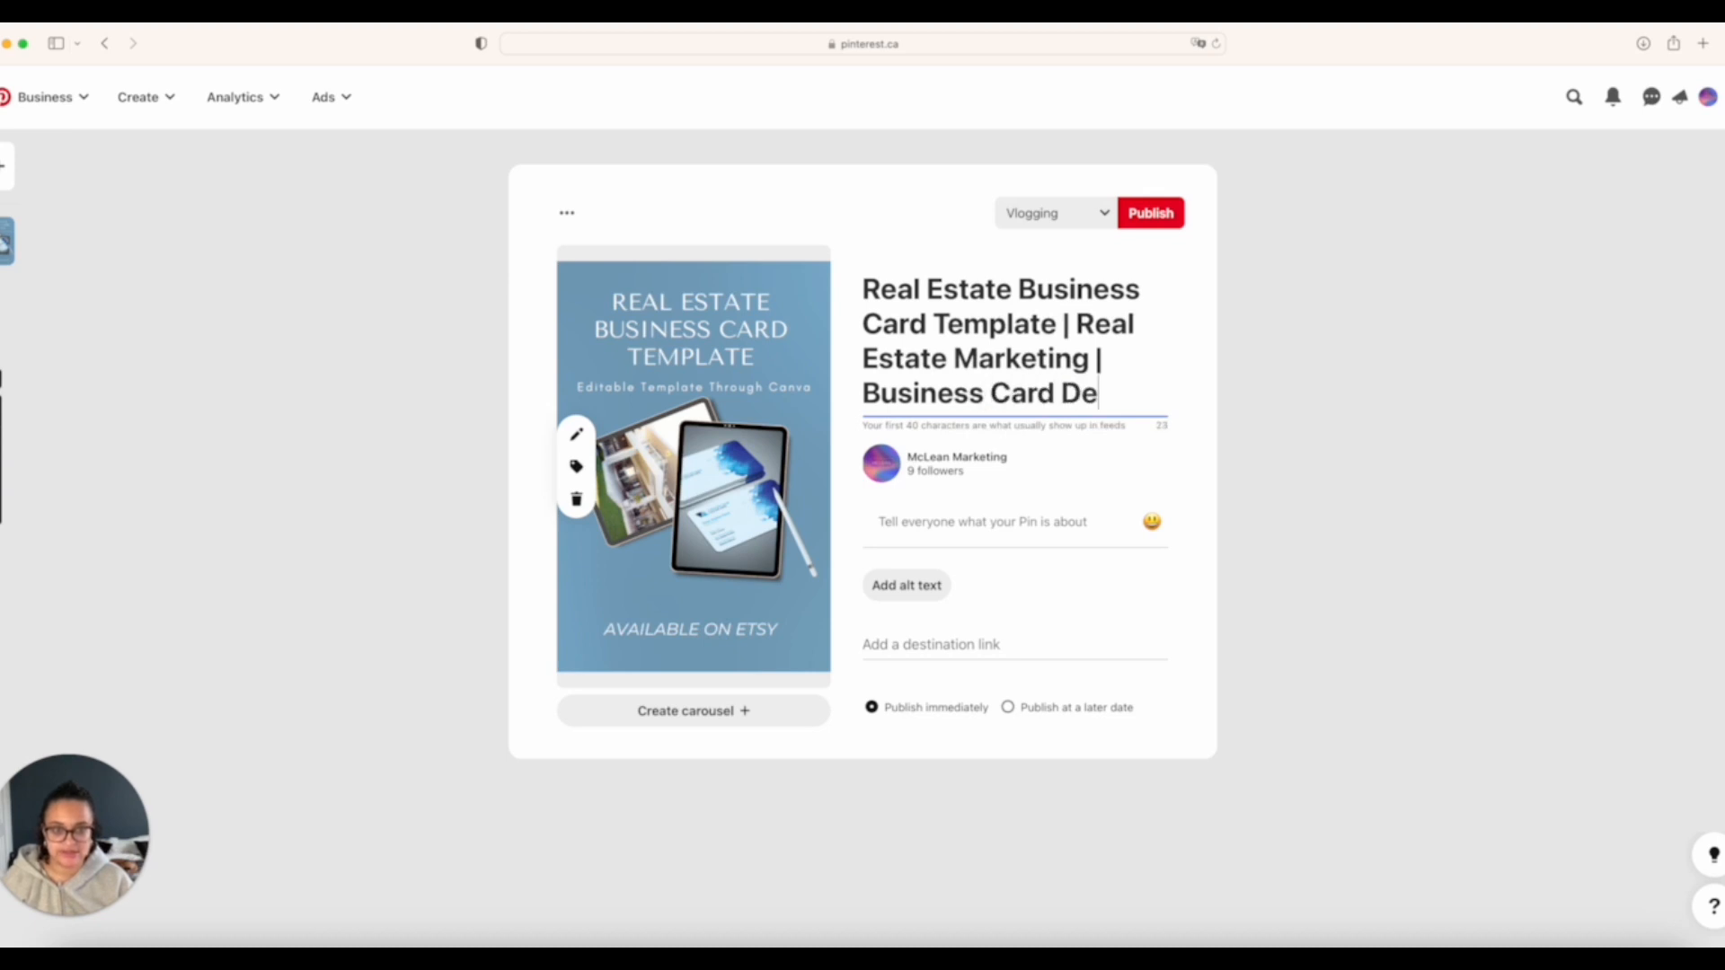
pyautogui.write('sign |')
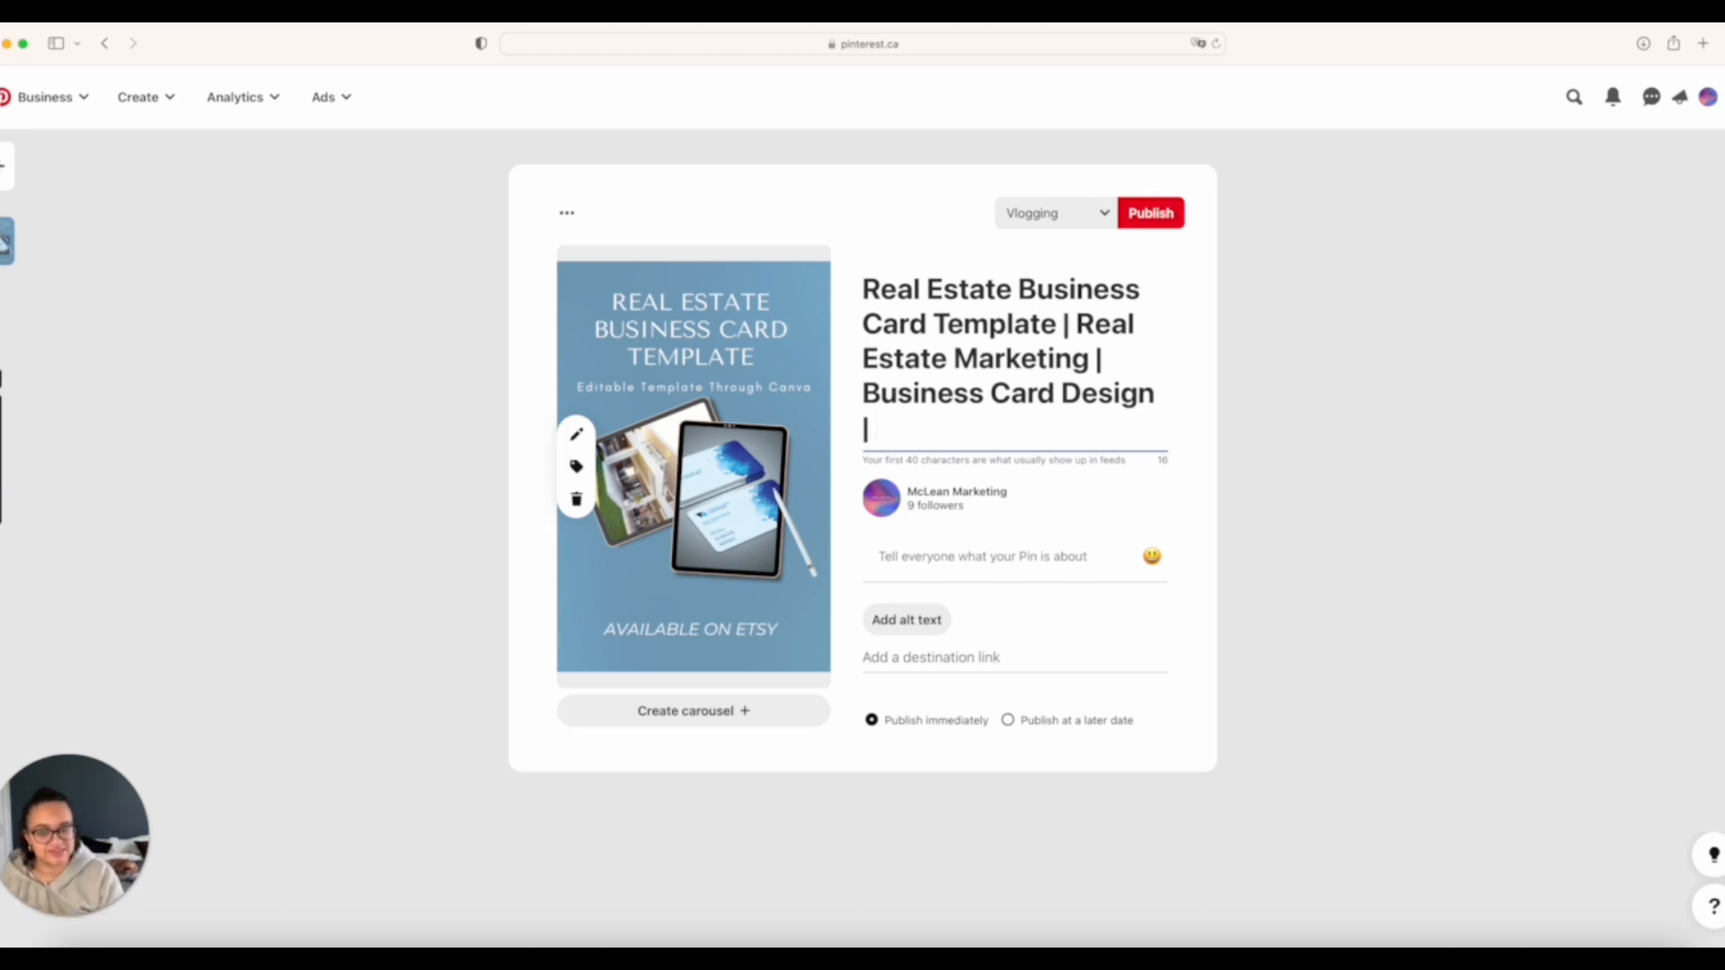
pyautogui.write('Real Es')
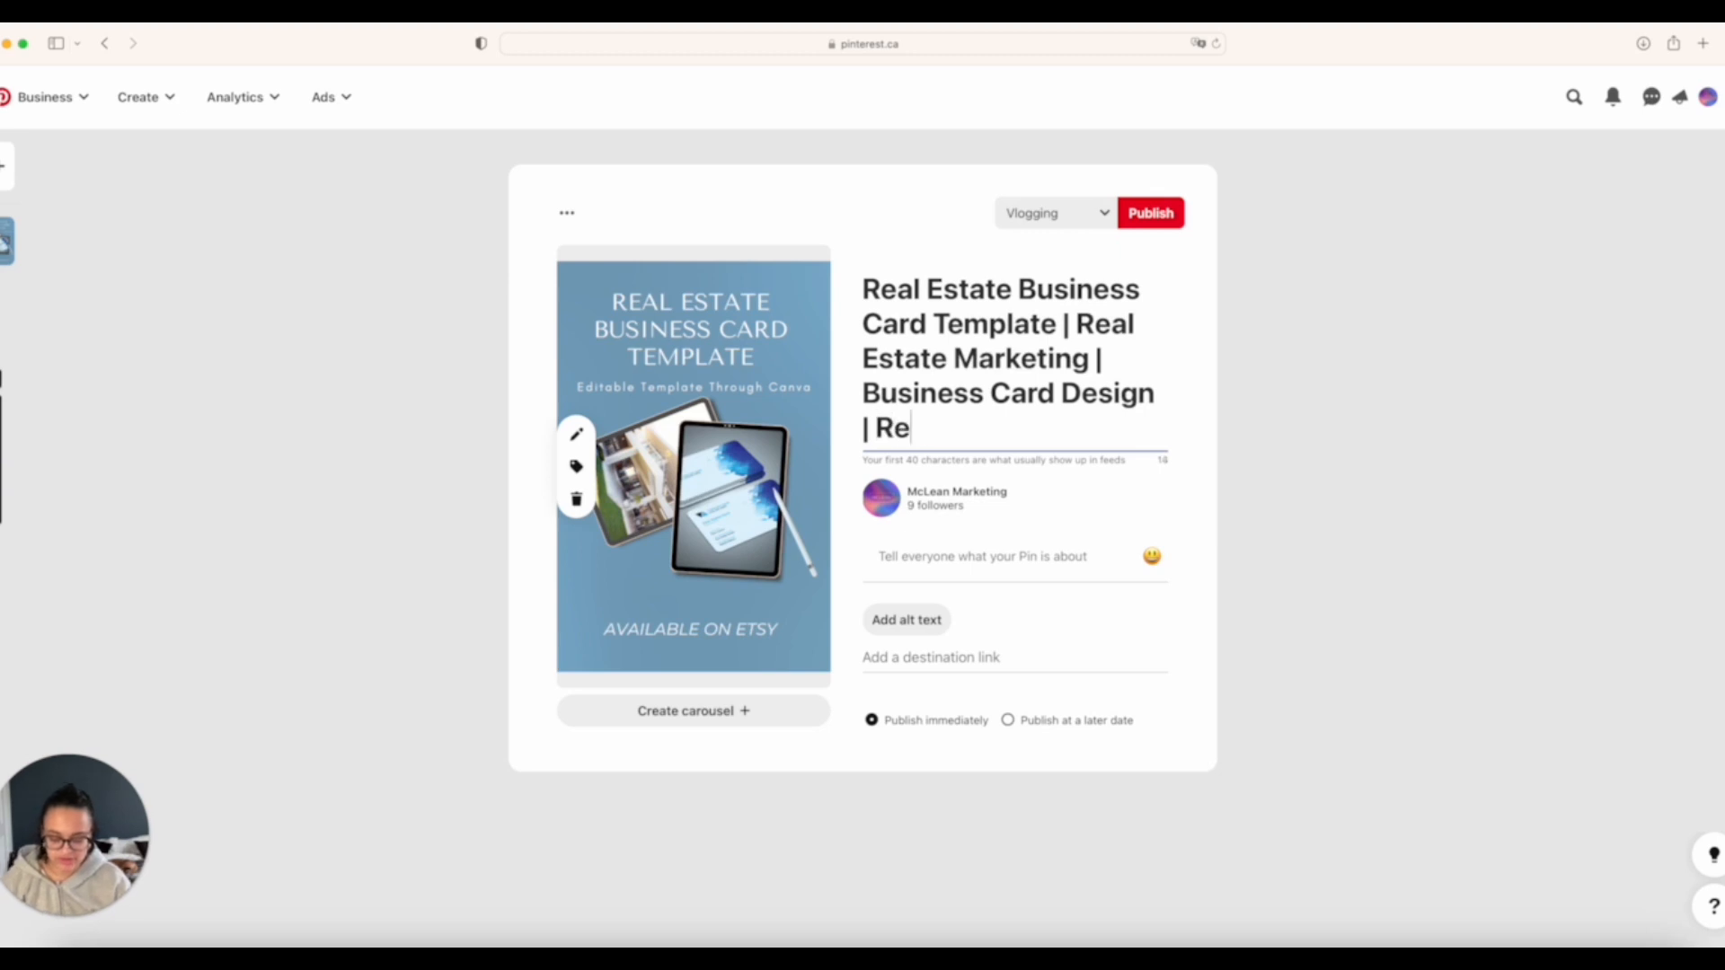
pyautogui.write('tate Quote')
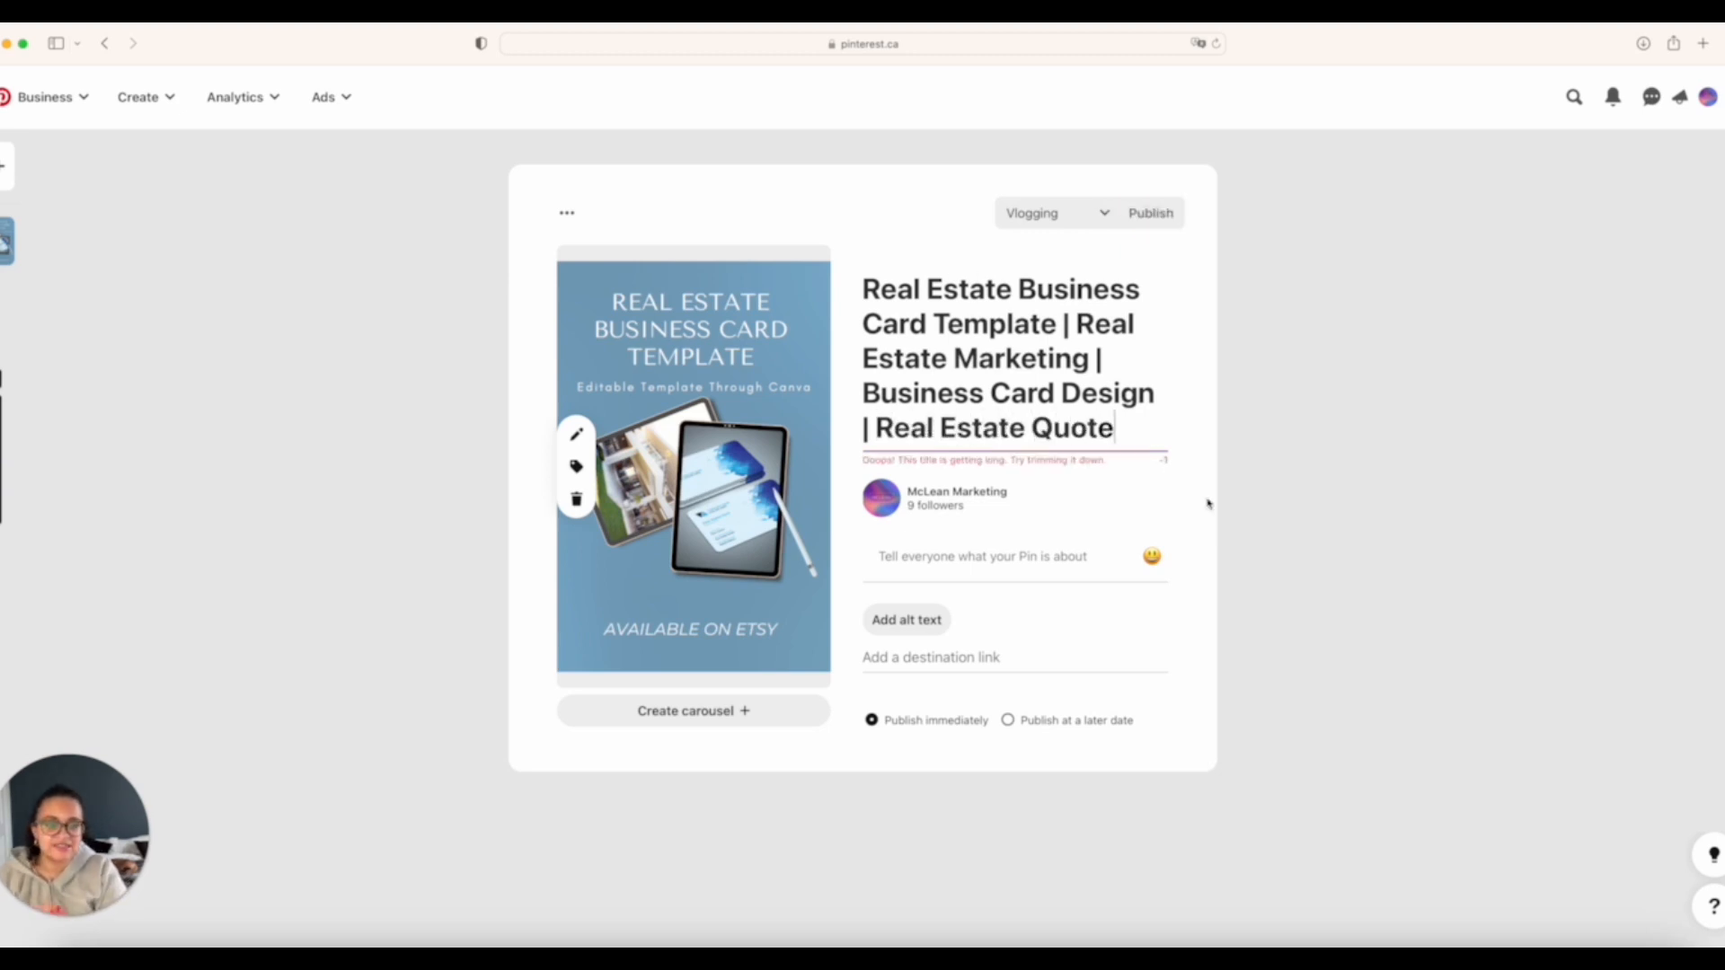
# - Delete the extra space before the final 'Real Estate Quote' so the title fits
pyautogui.click(876, 428)
pyautogui.press('BackSpace')
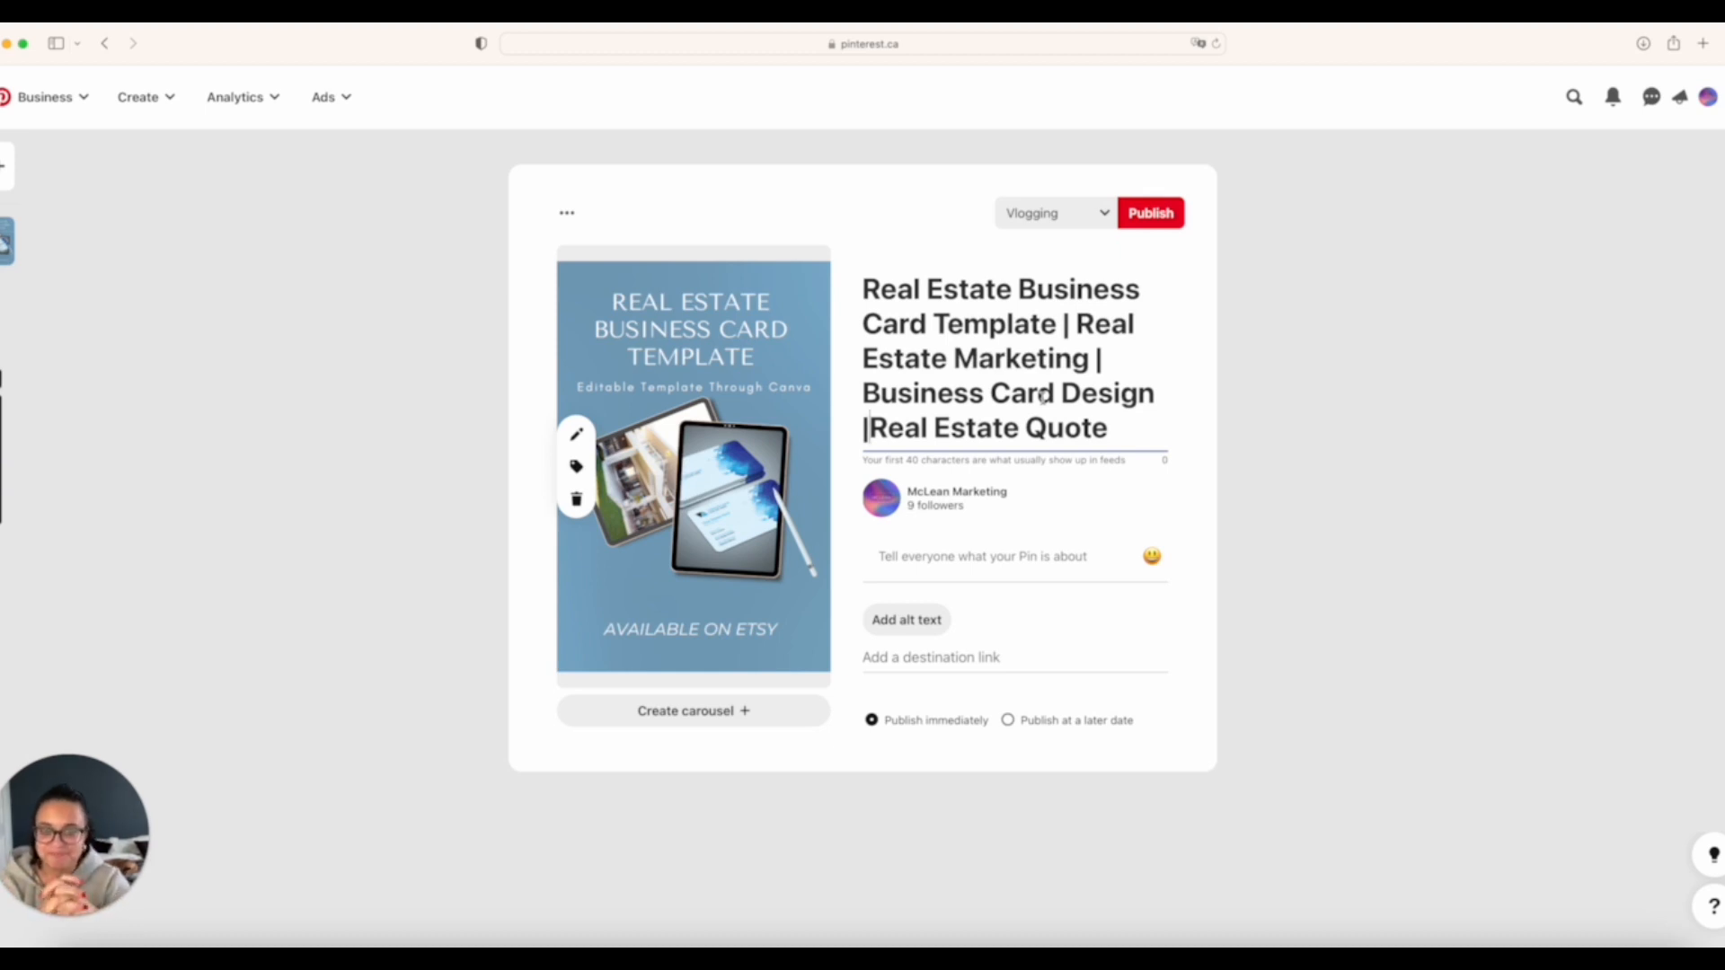
pyautogui.click(952, 557)
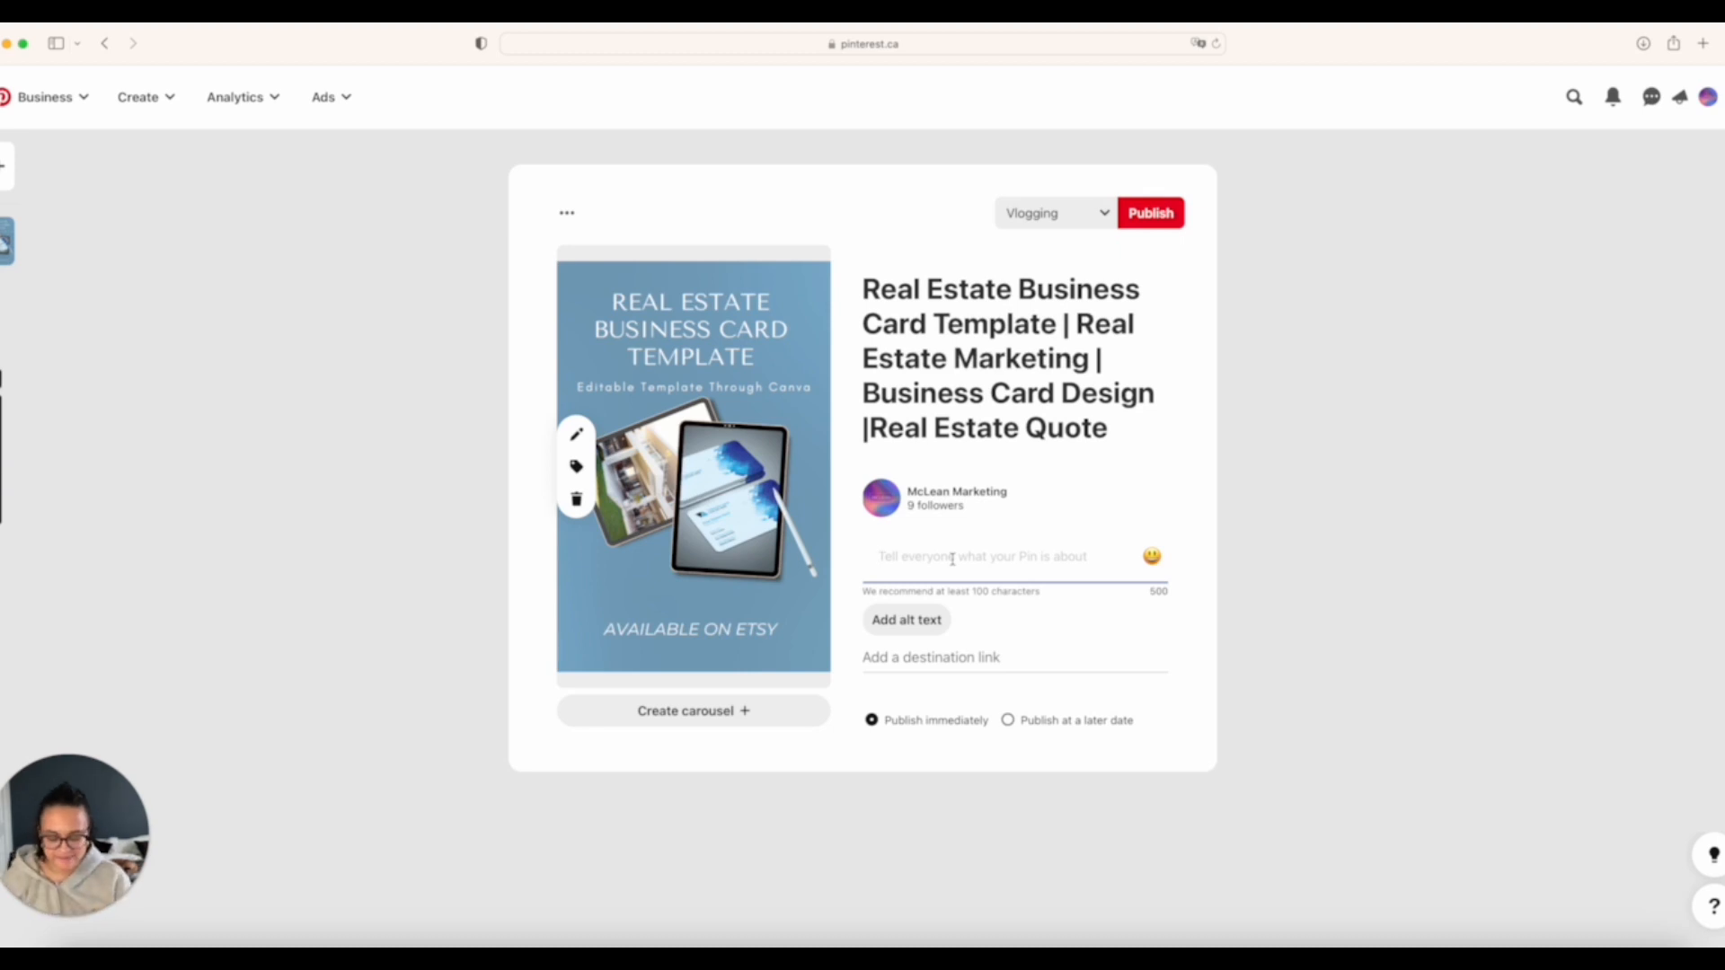
# - Describe the editable realtor business card templates (fonts, colours, logo), ending 'Available now through Etsy'
pyautogui.write('Stand out with ')
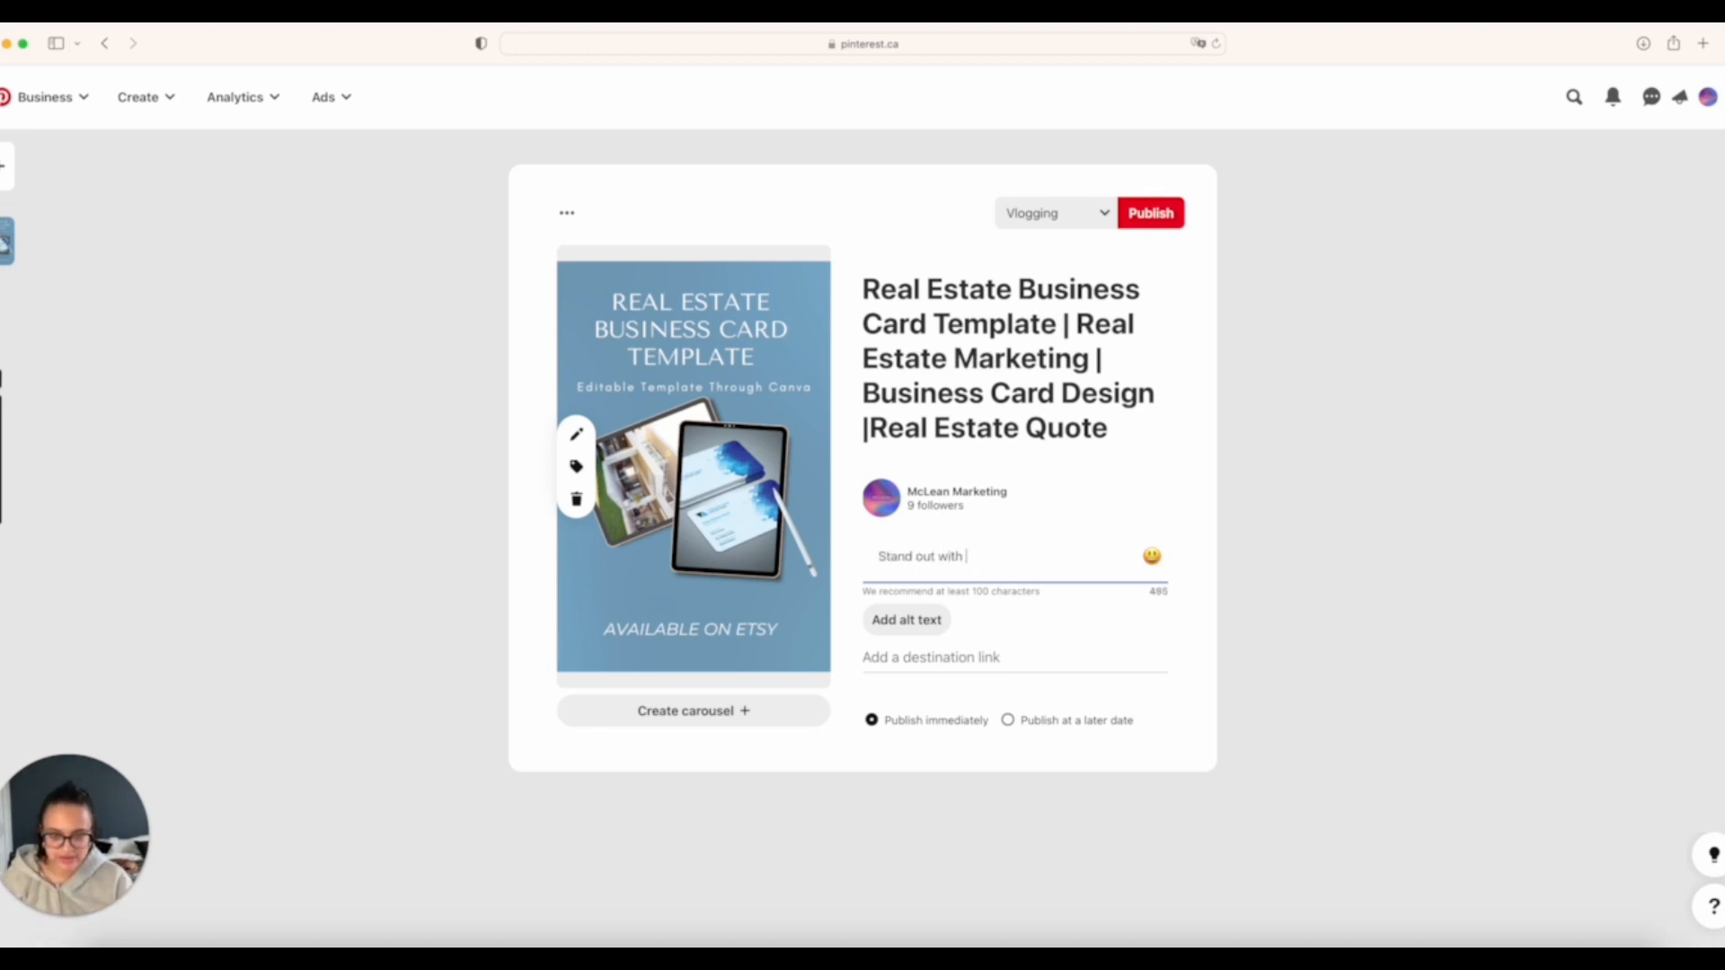
pyautogui.write('your real st')
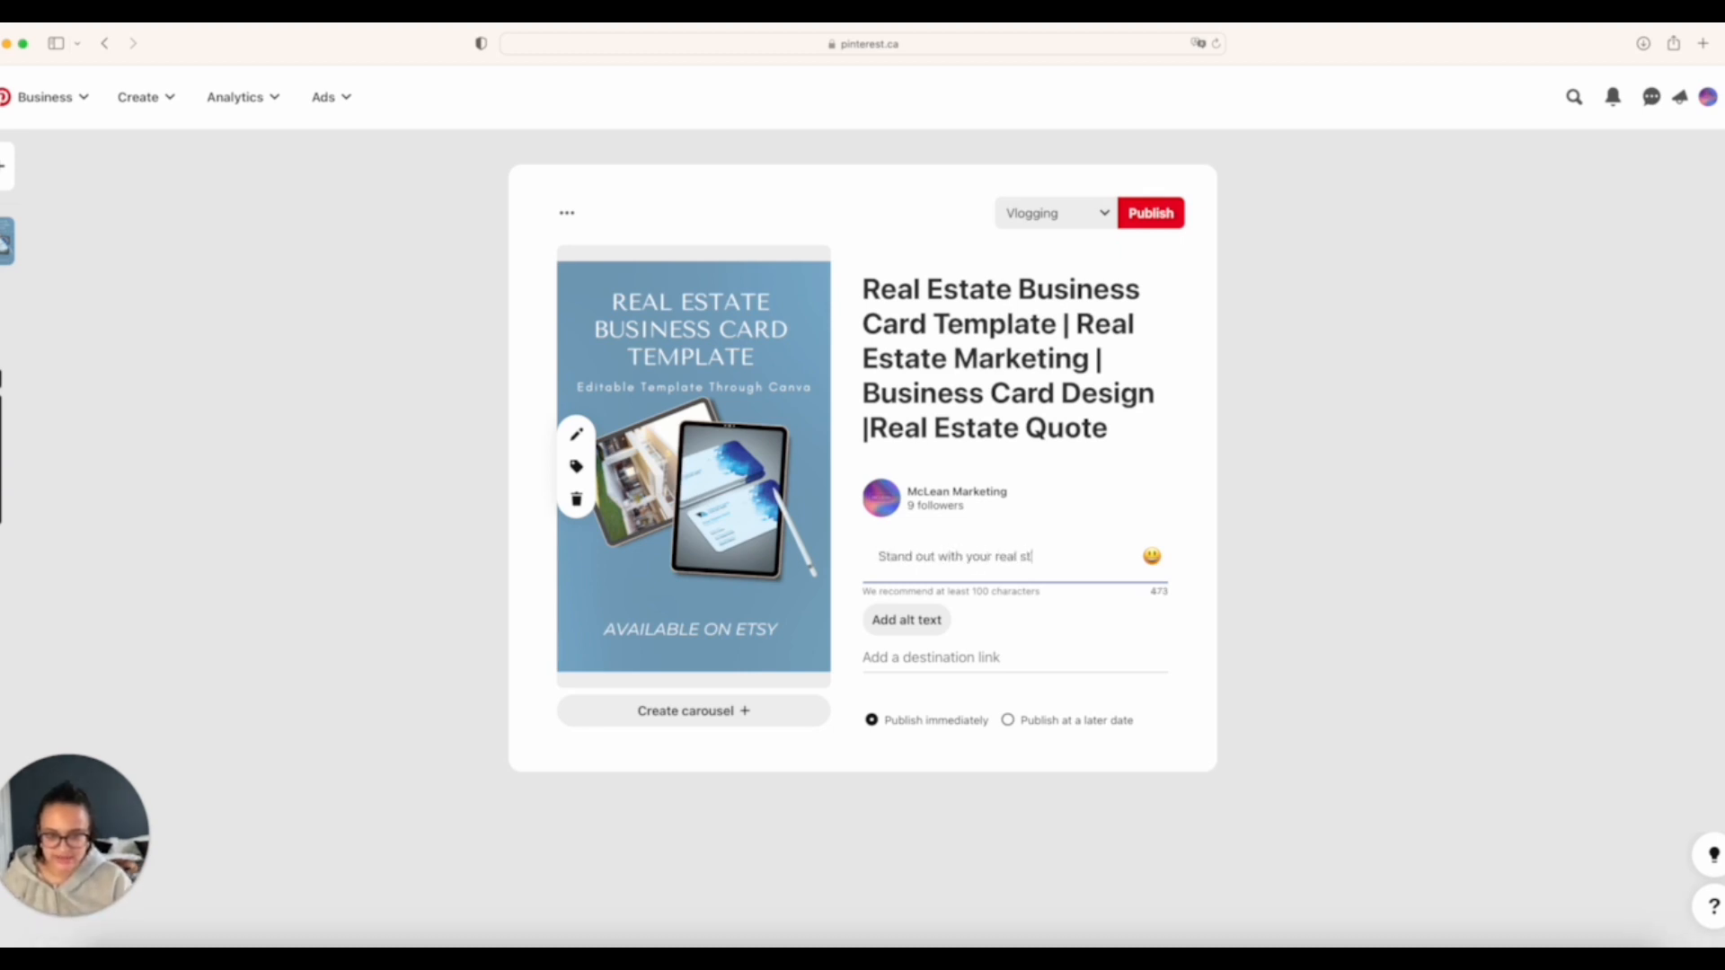
pyautogui.press('BackSpace')
pyautogui.press('BackSpace')
pyautogui.write('estate mark')
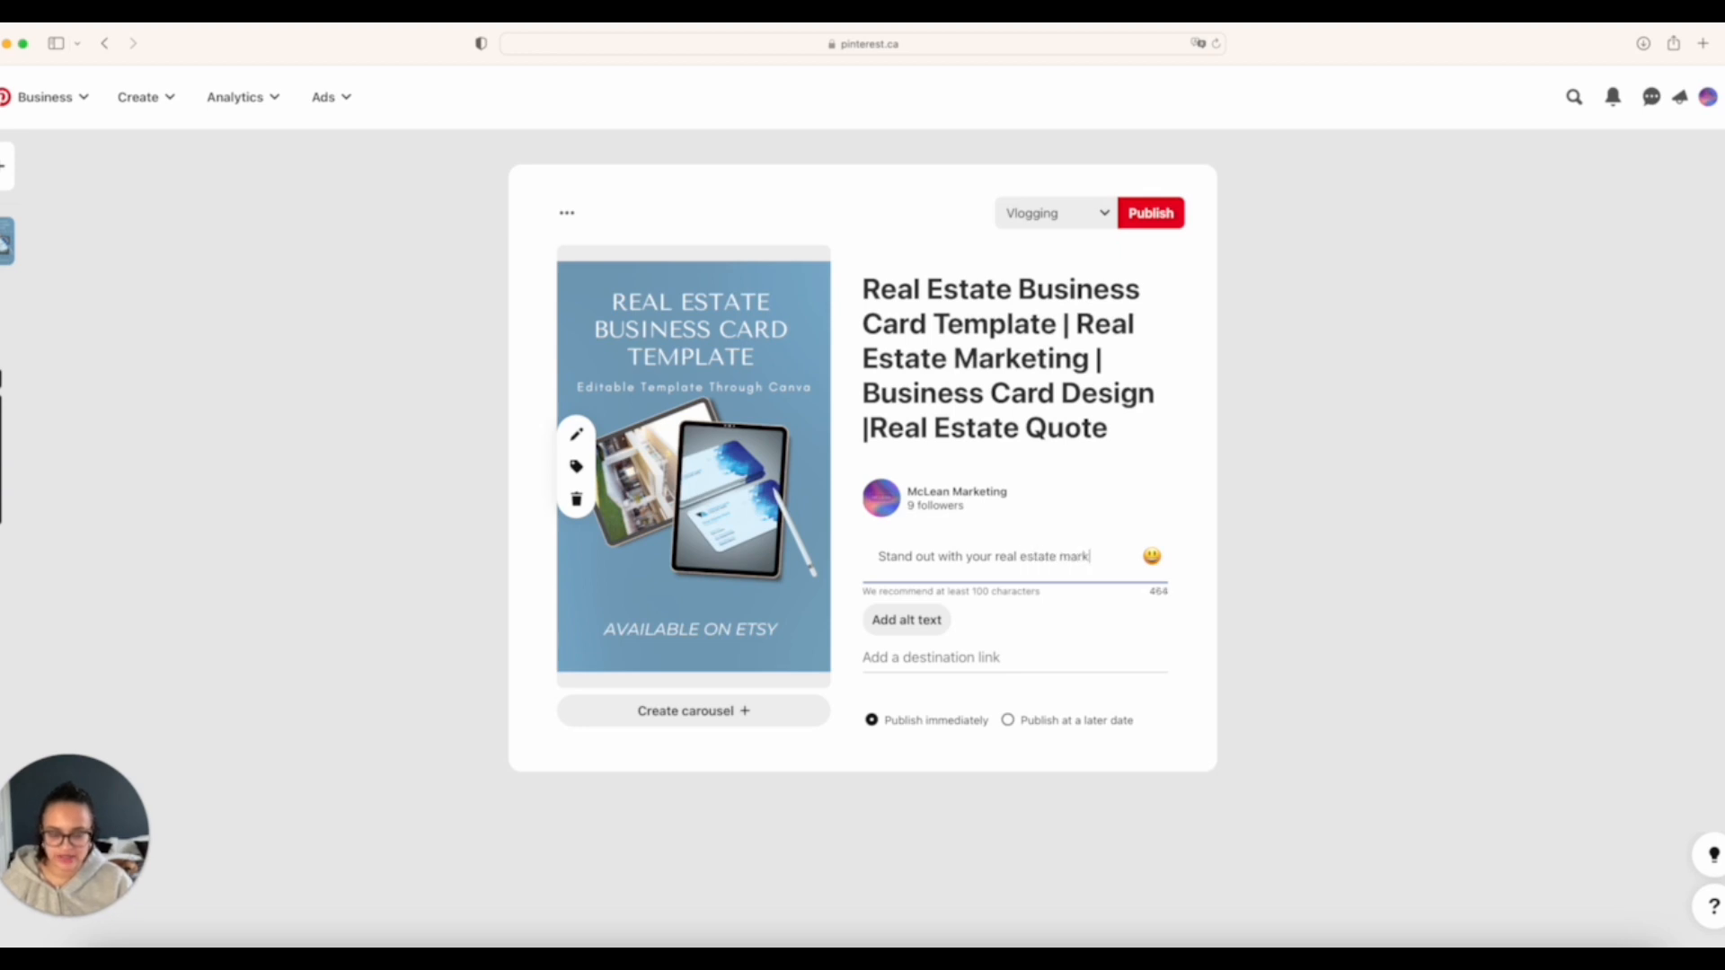
pyautogui.write('eting with these')
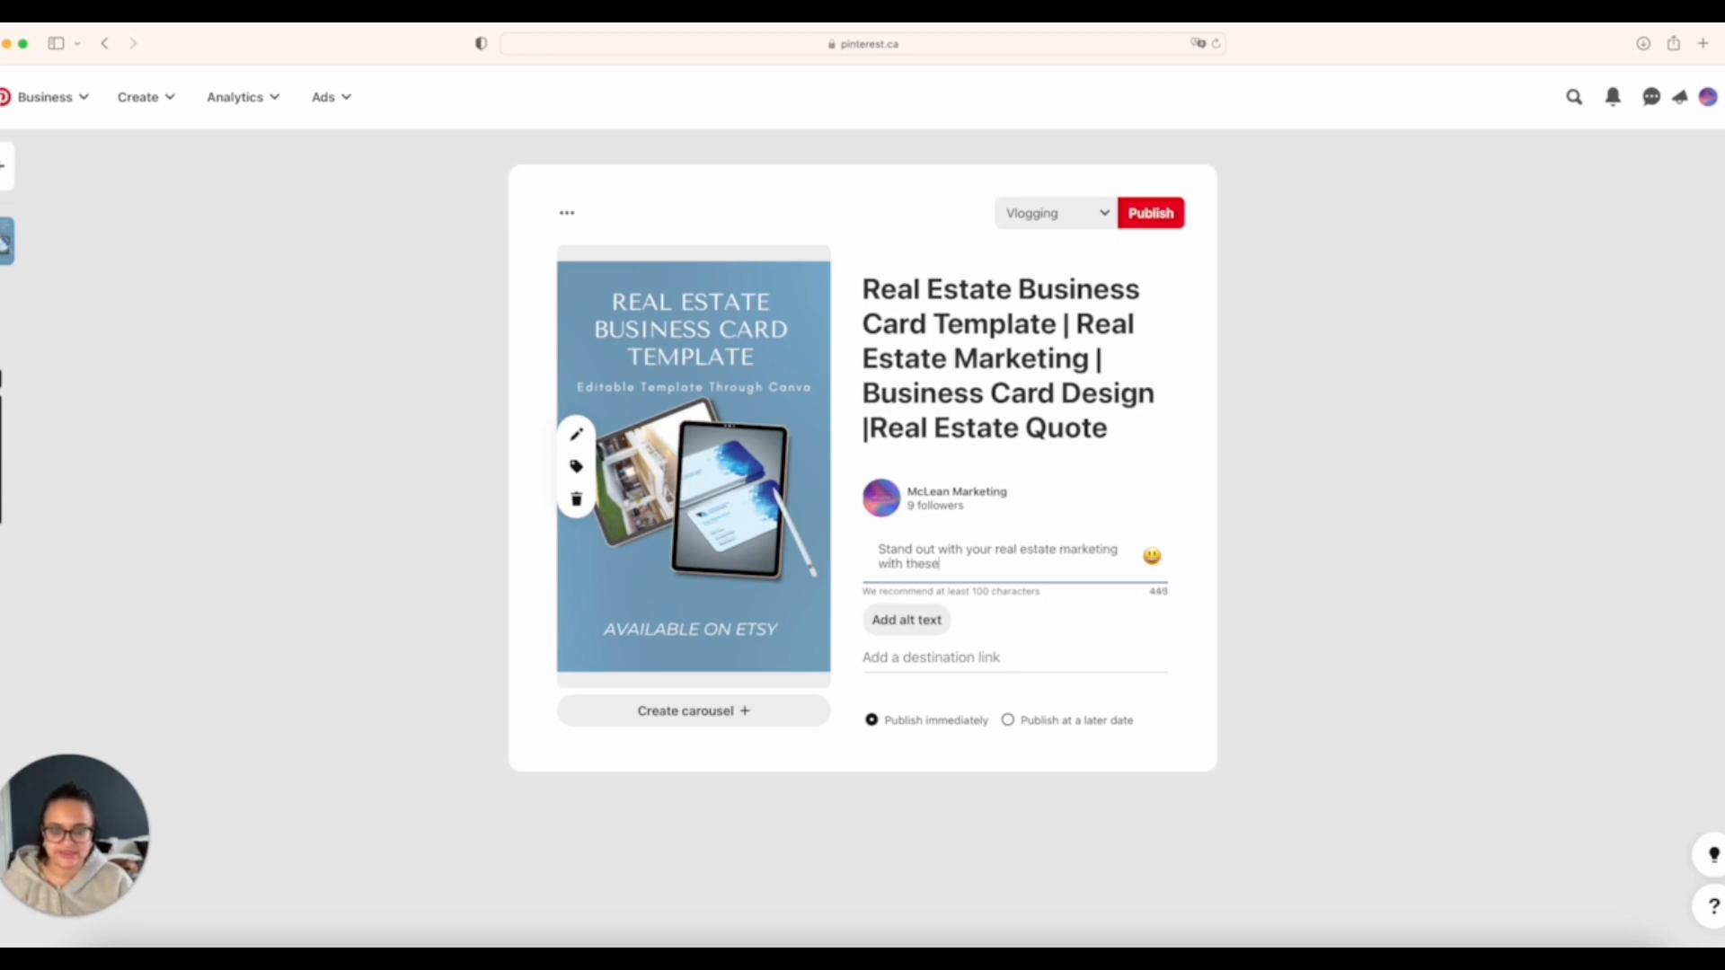
pyautogui.write(' easy to use Business Card Temp')
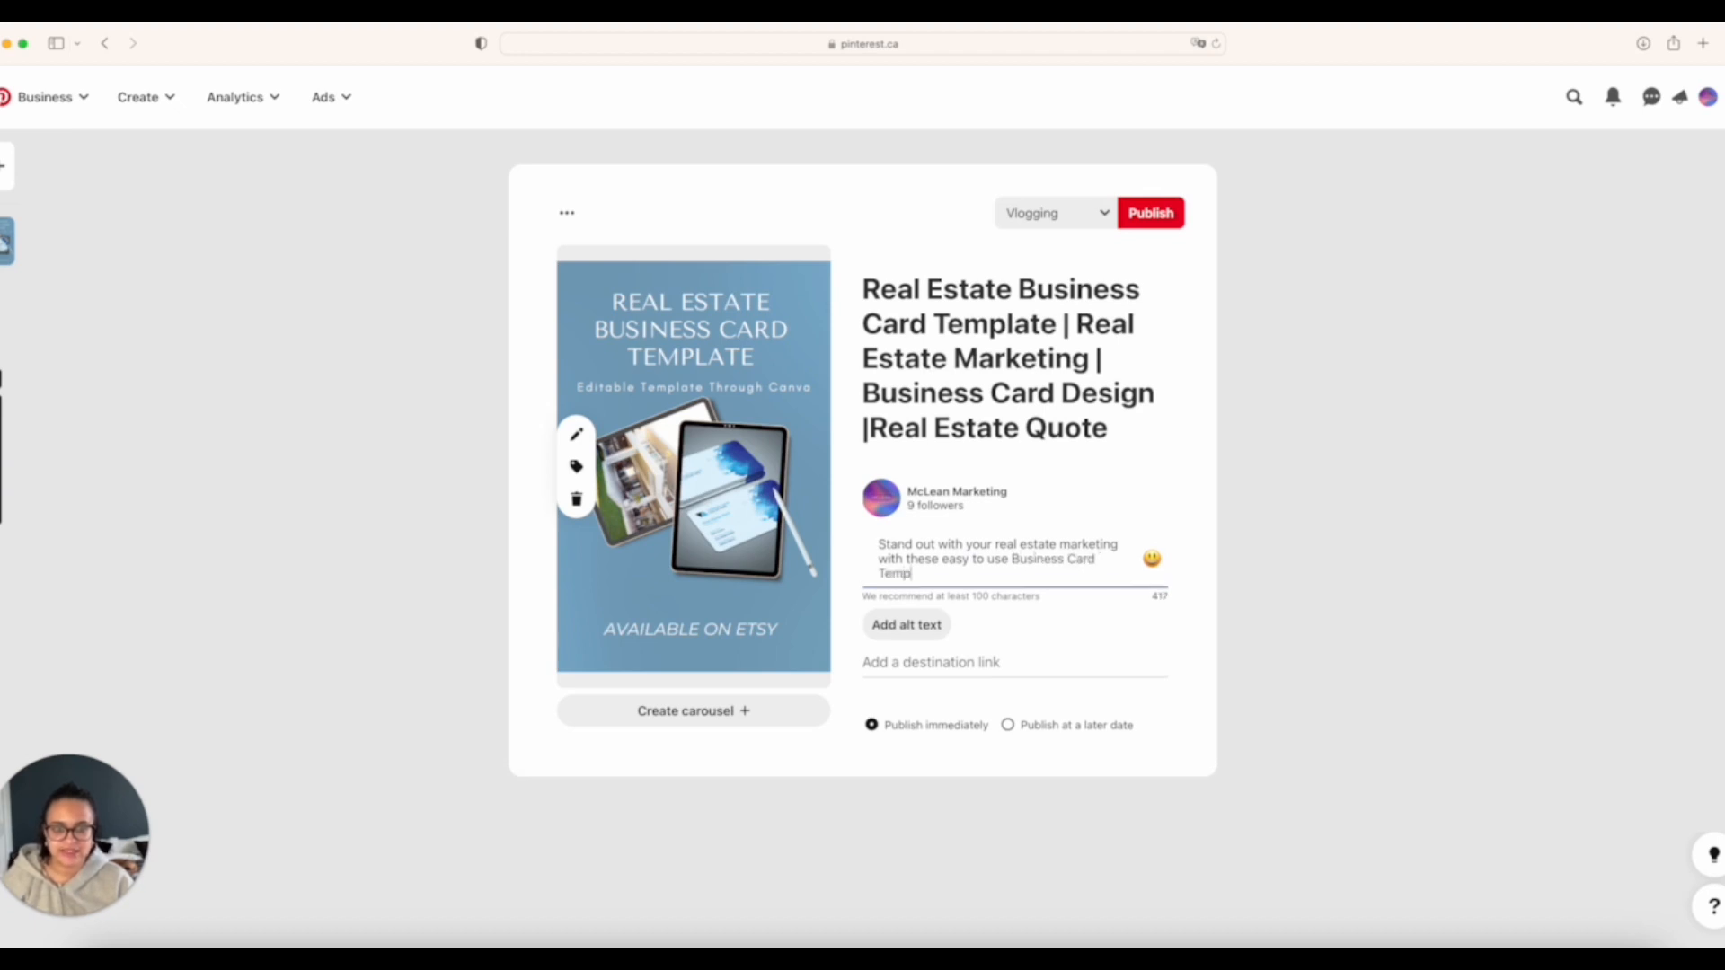
pyautogui.write('lates for realtors.')
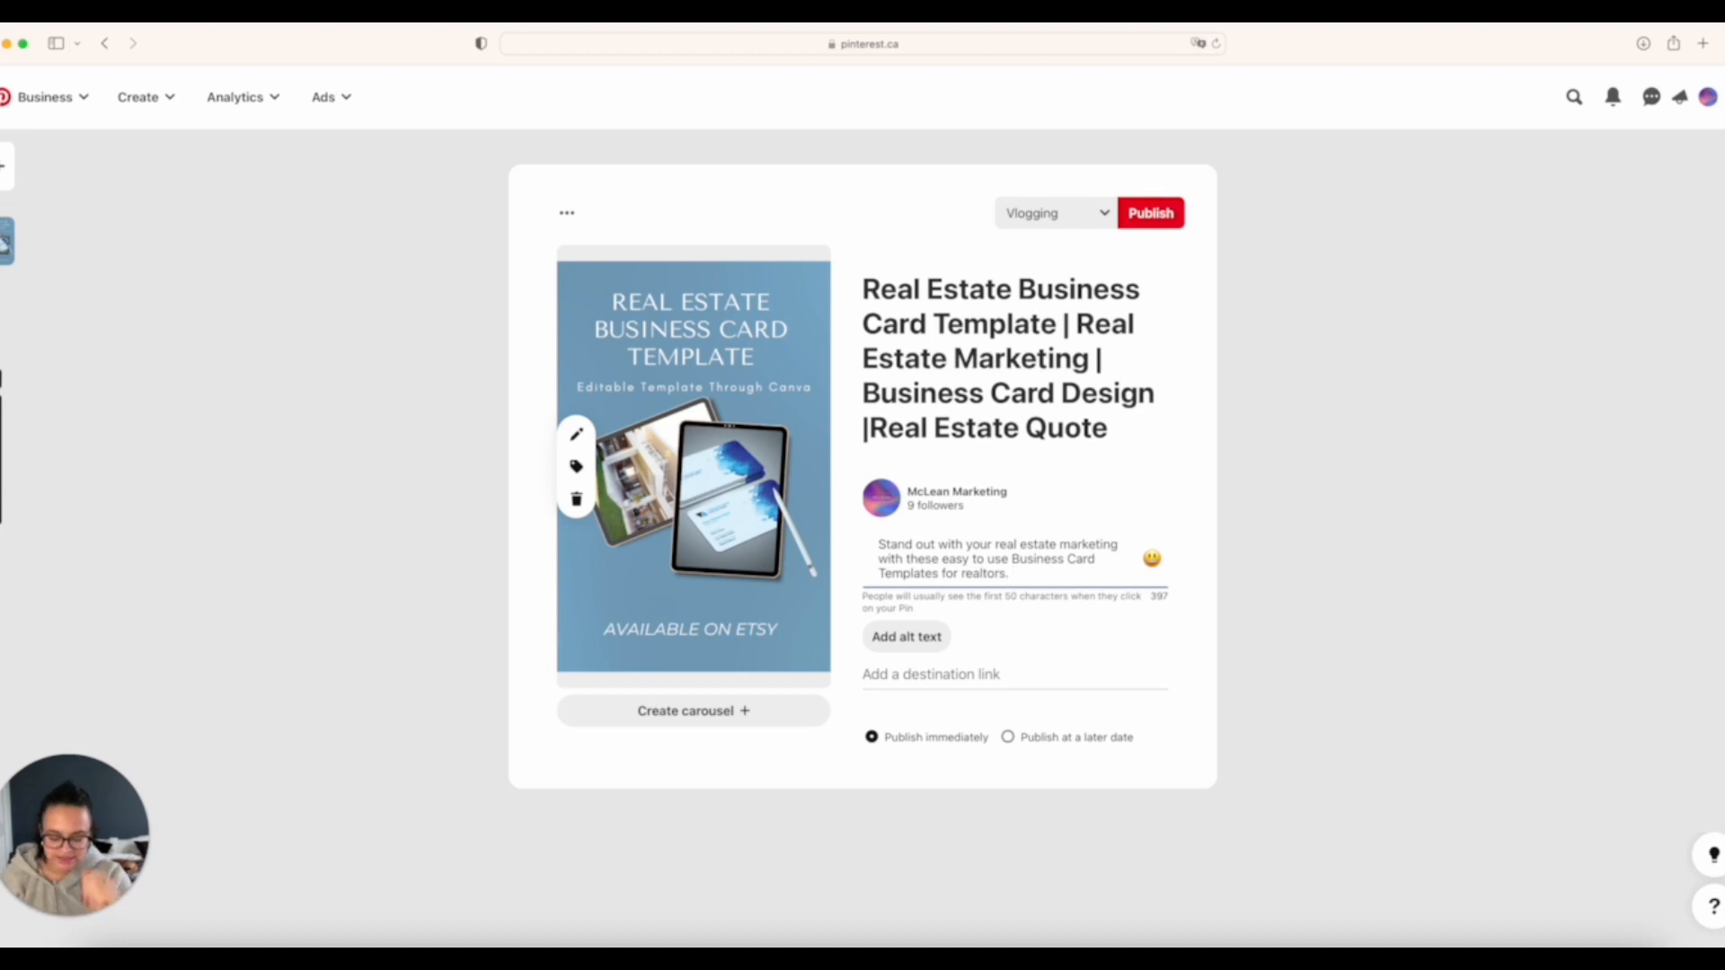
pyautogui.write('Make it ')
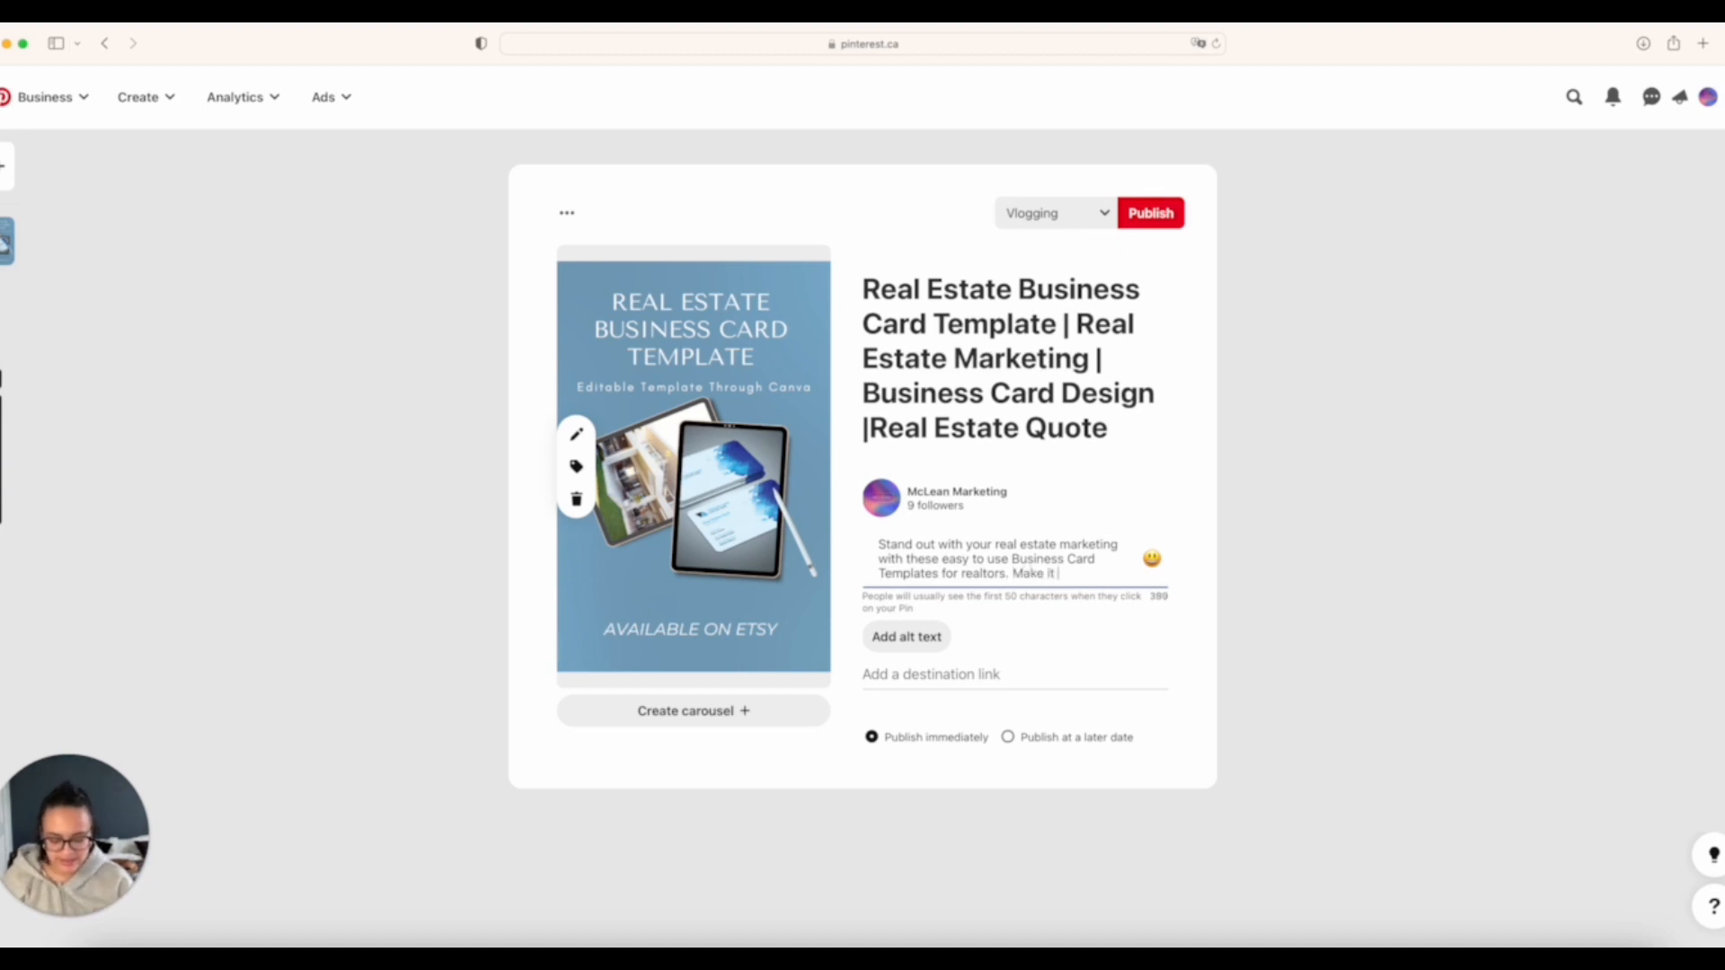
pyautogui.write('entirely your own b')
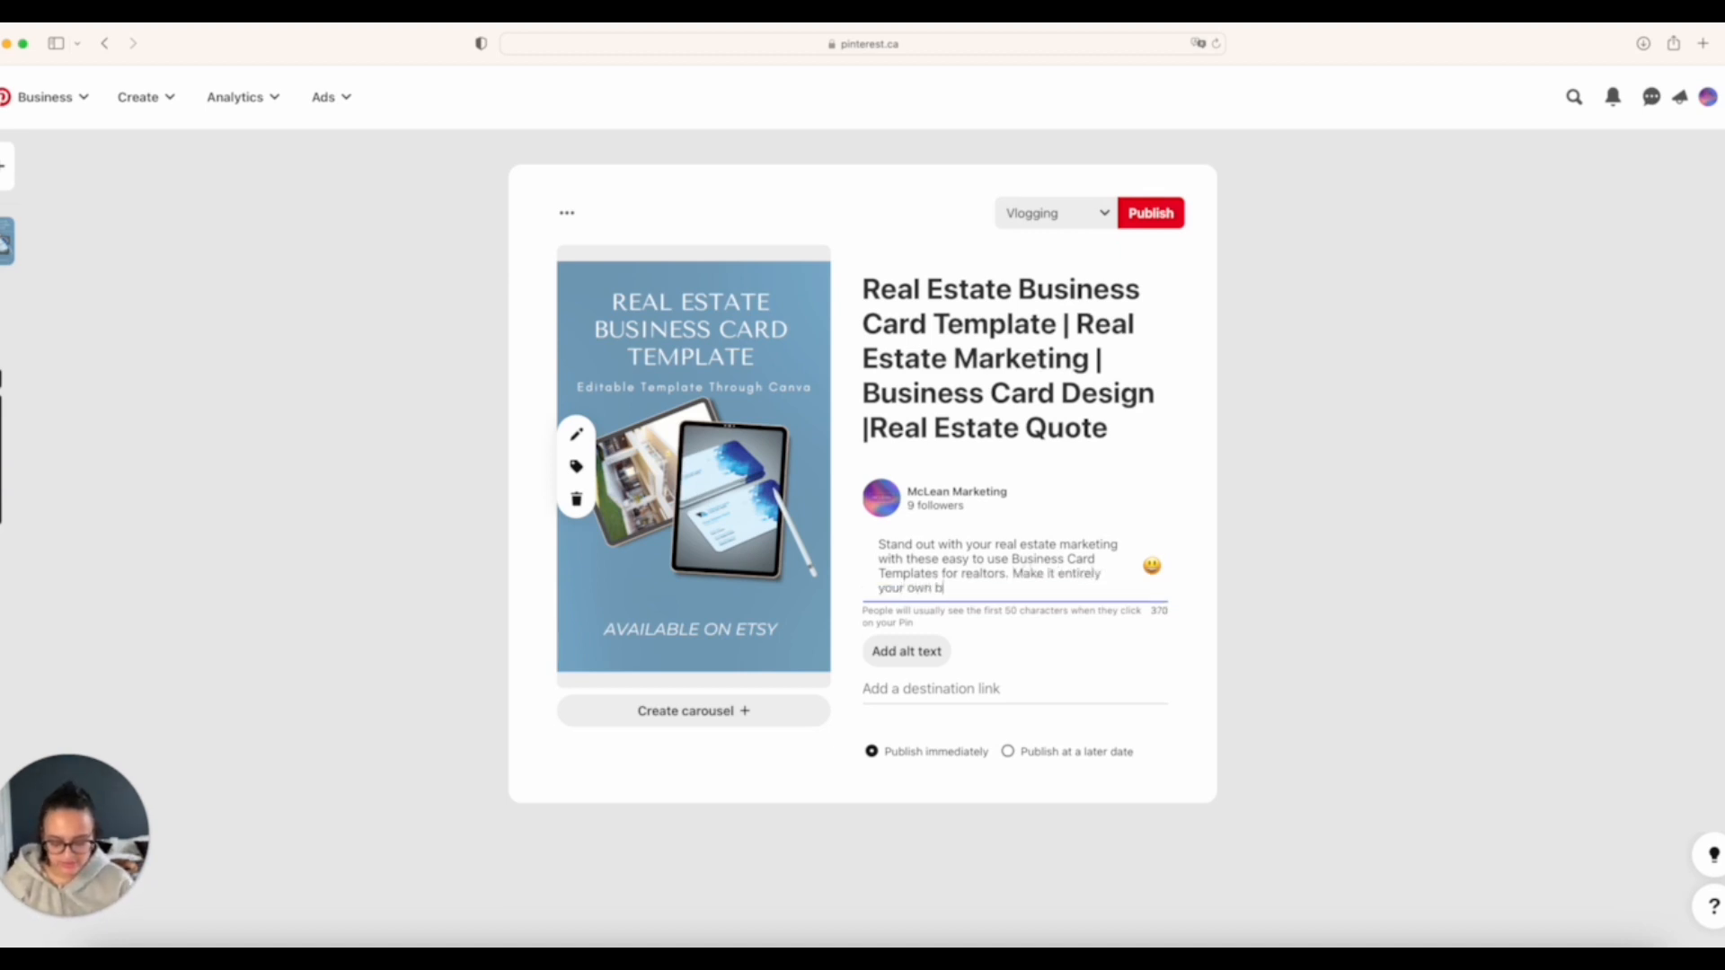
pyautogui.write('y changing fojnt')
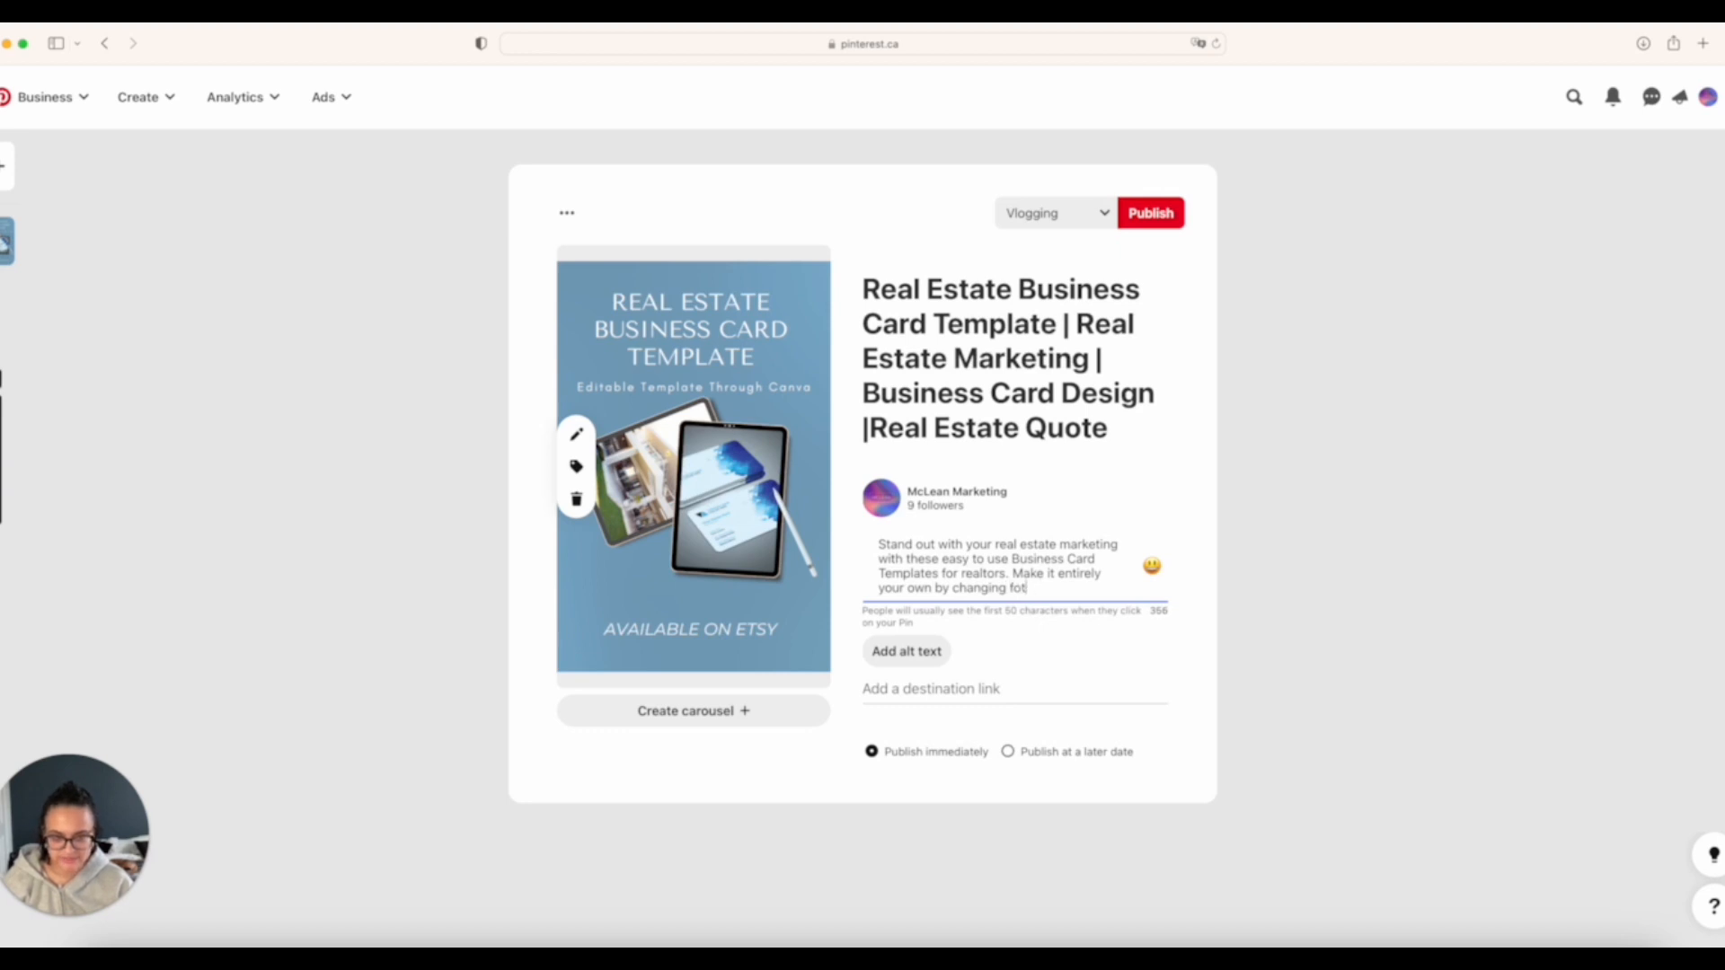
pyautogui.press('BackSpace')
pyautogui.press('BackSpace')
pyautogui.press('BackSpace')
pyautogui.write('nts a')
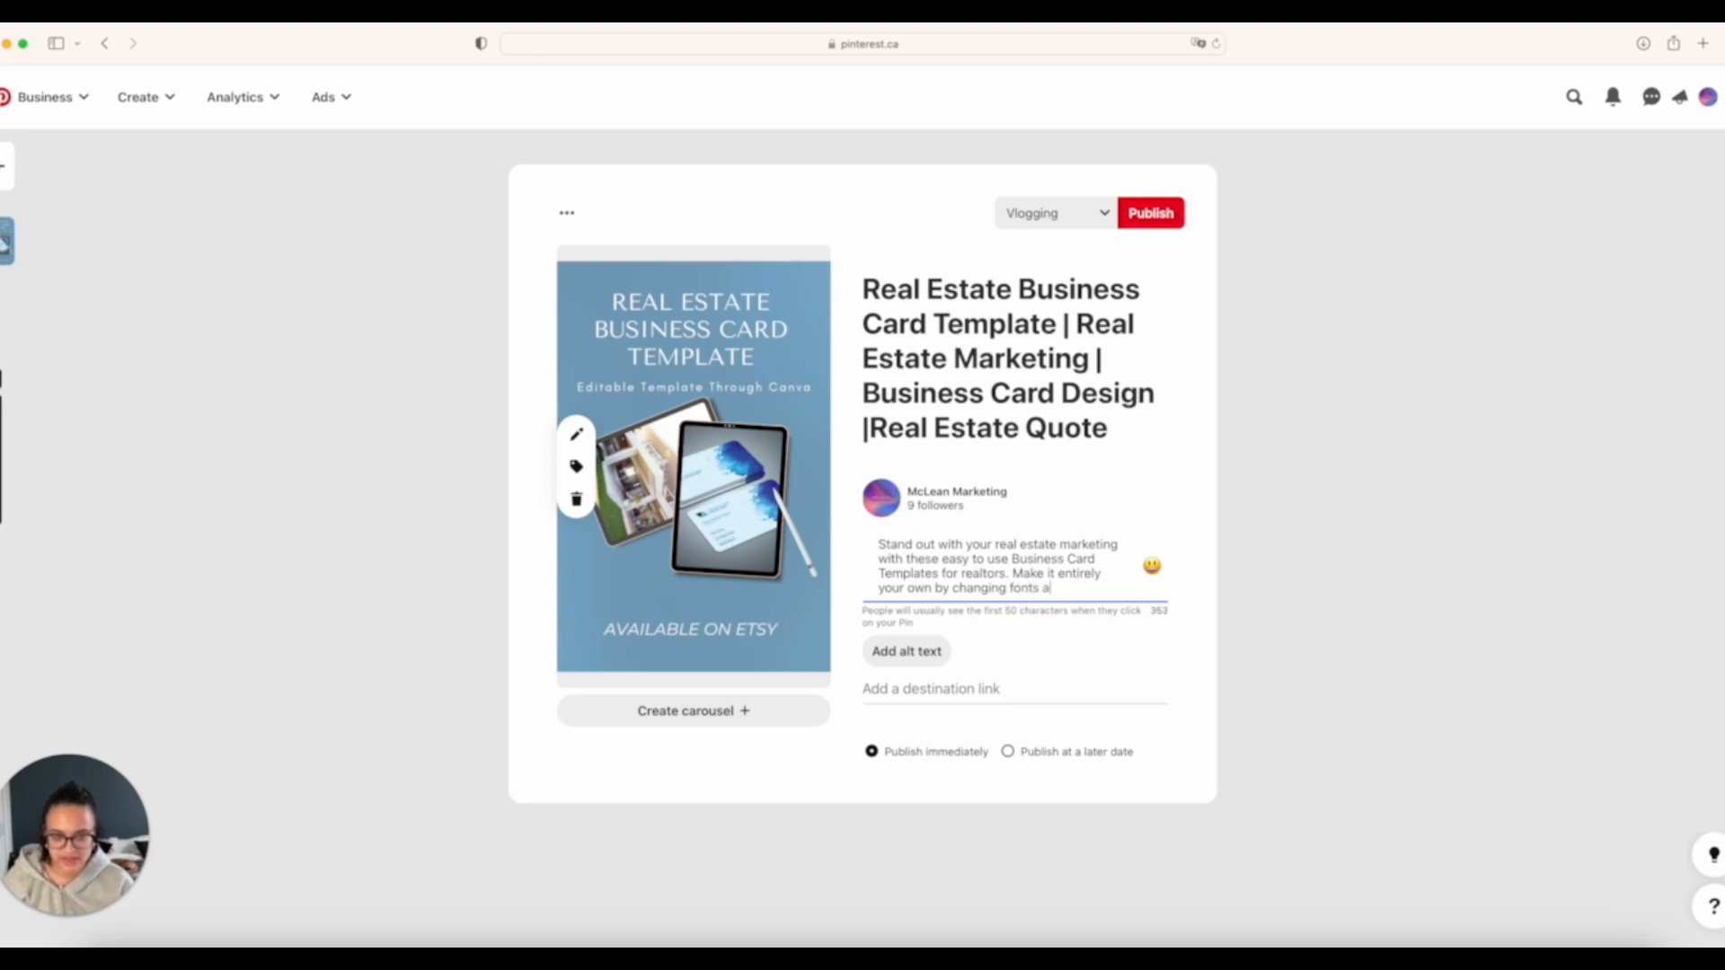
pyautogui.write('nd colours, ')
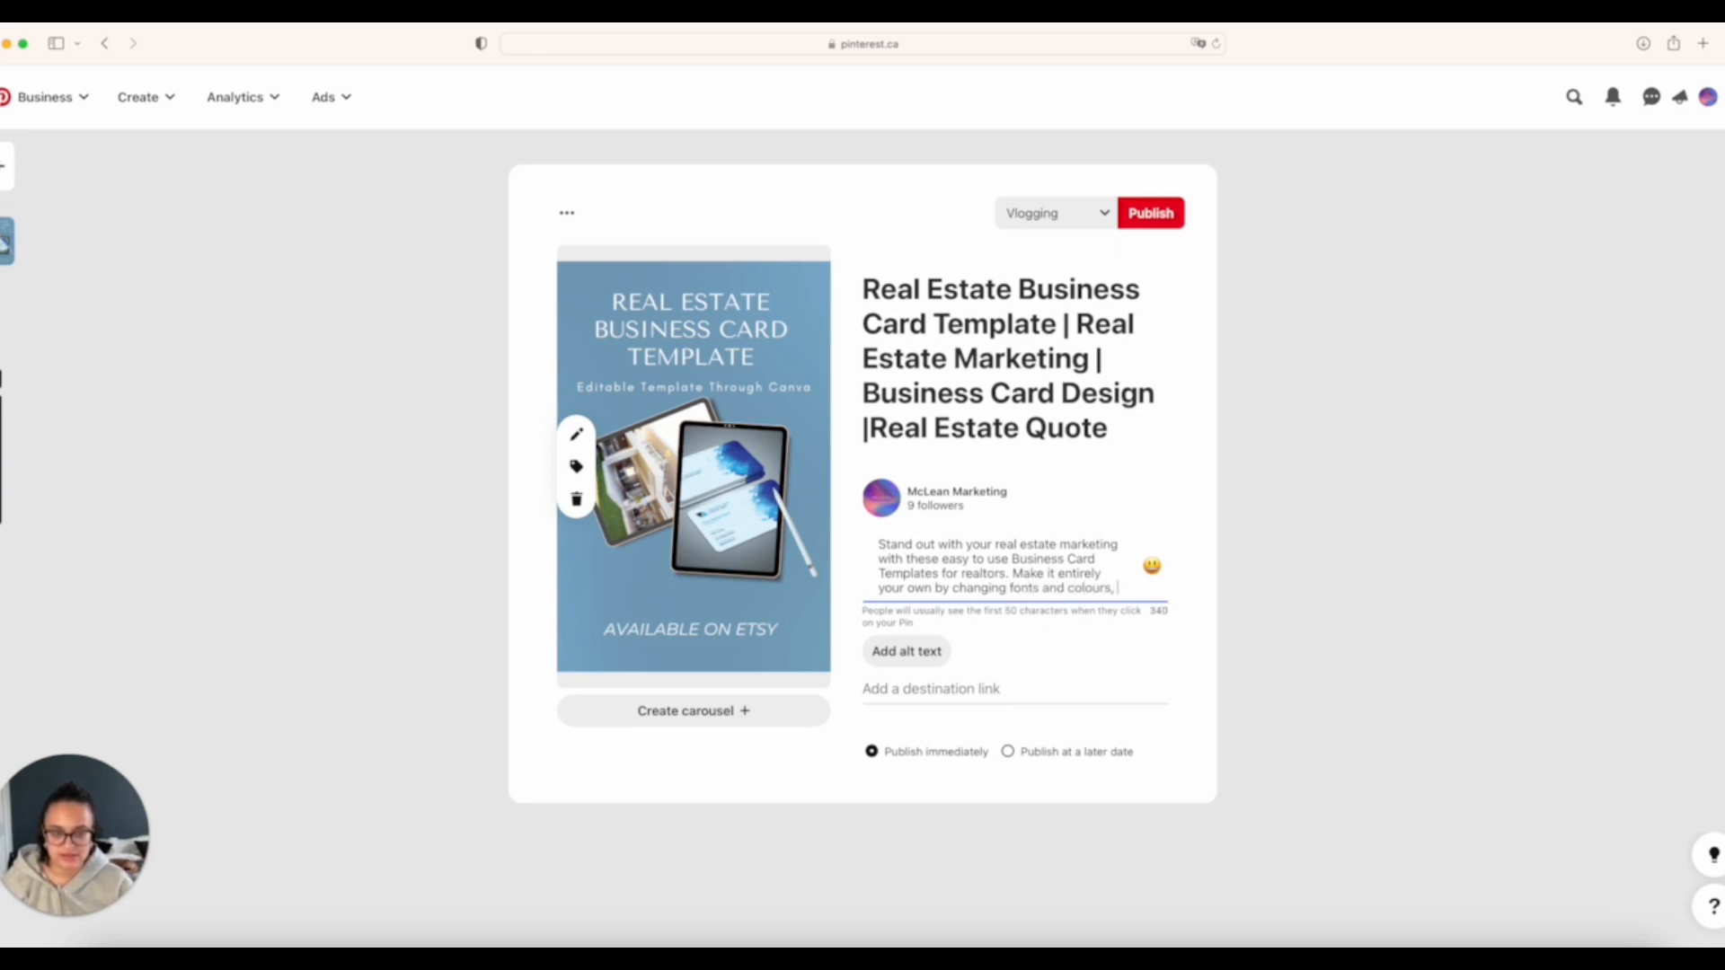
pyautogui.write('adding in your ')
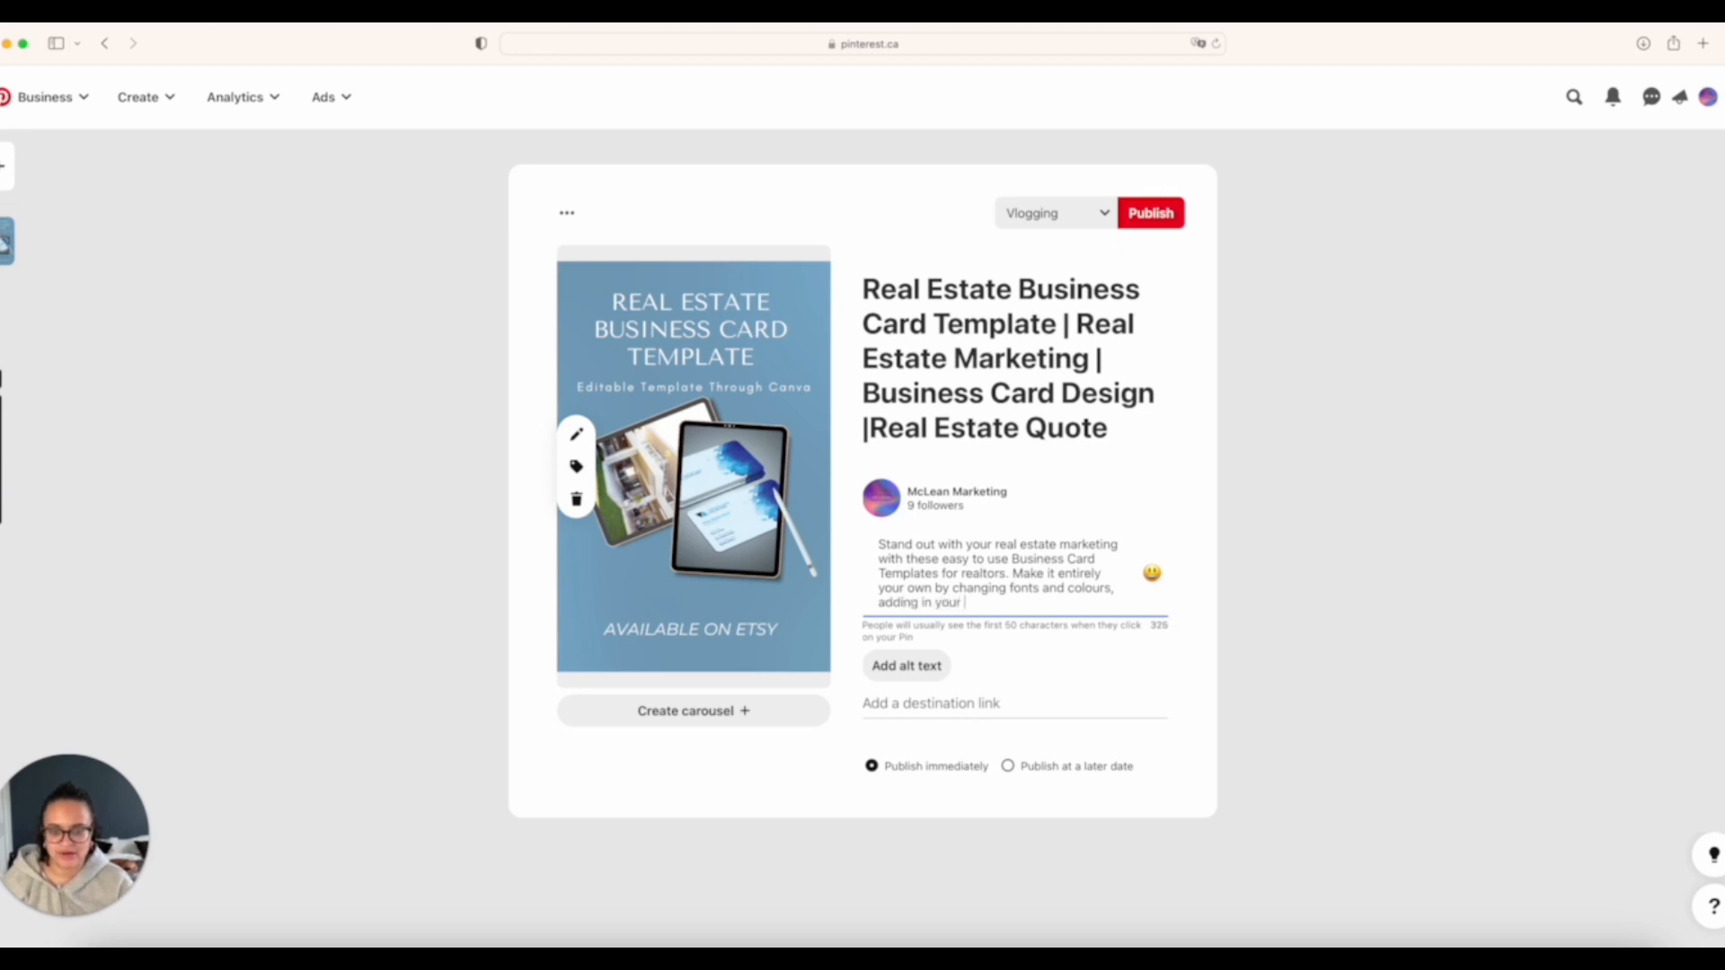
pyautogui.write('real esta')
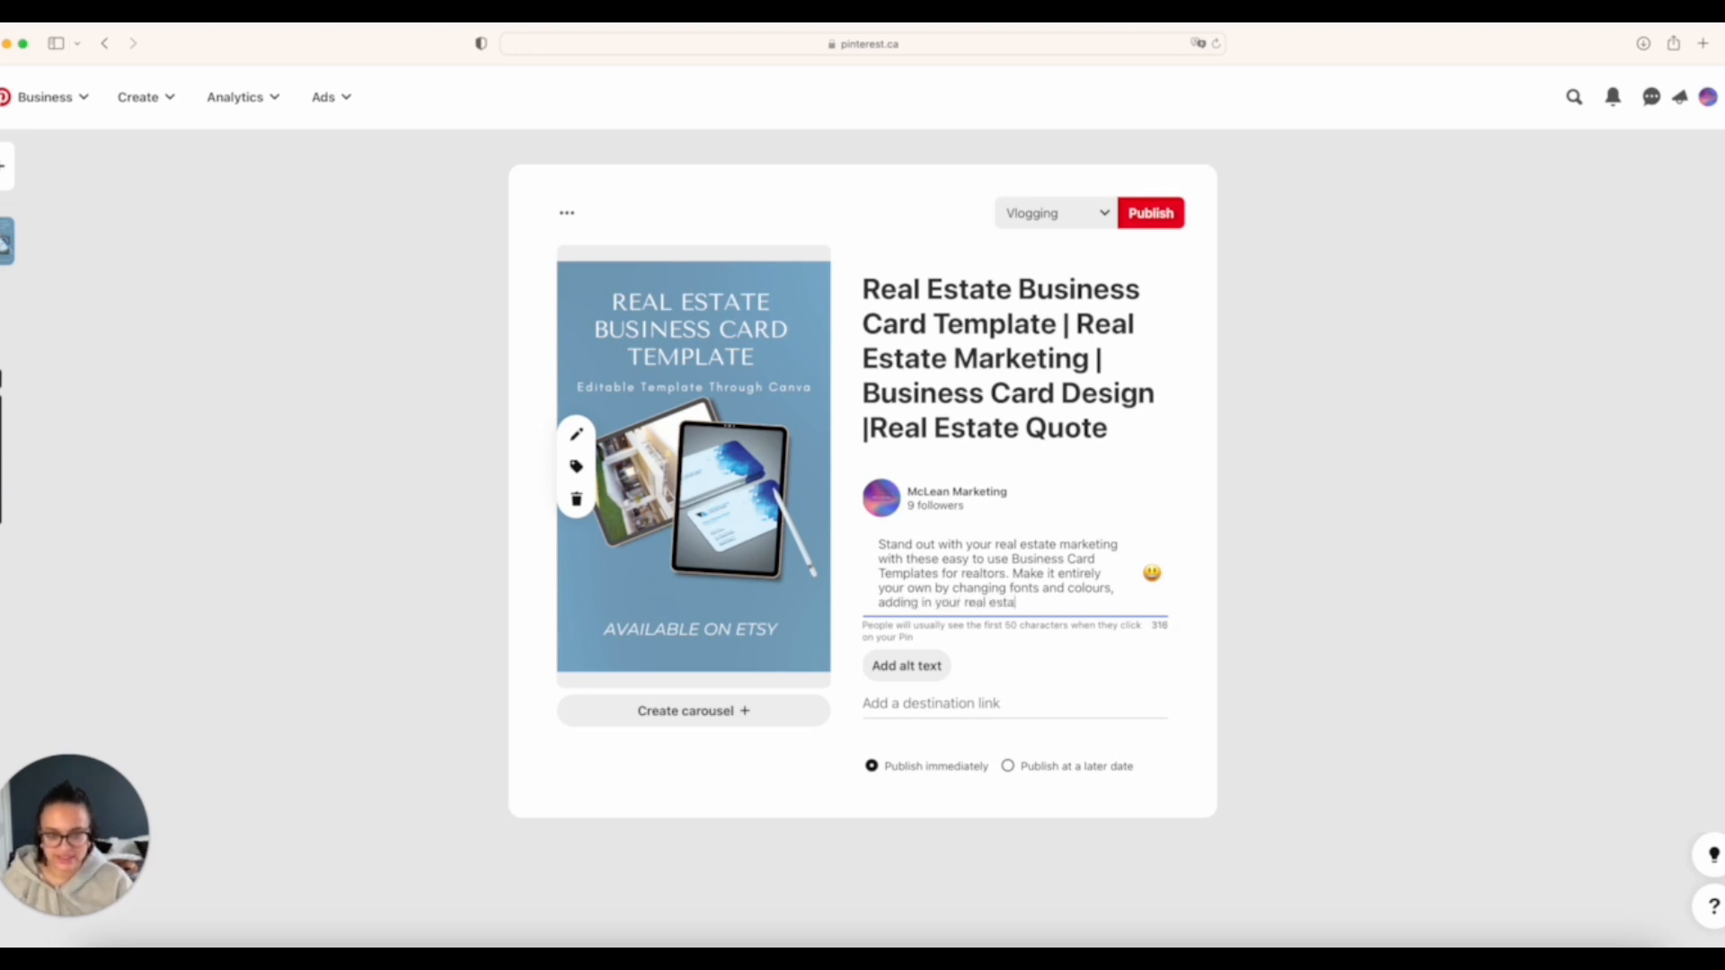
pyautogui.write('te logo')
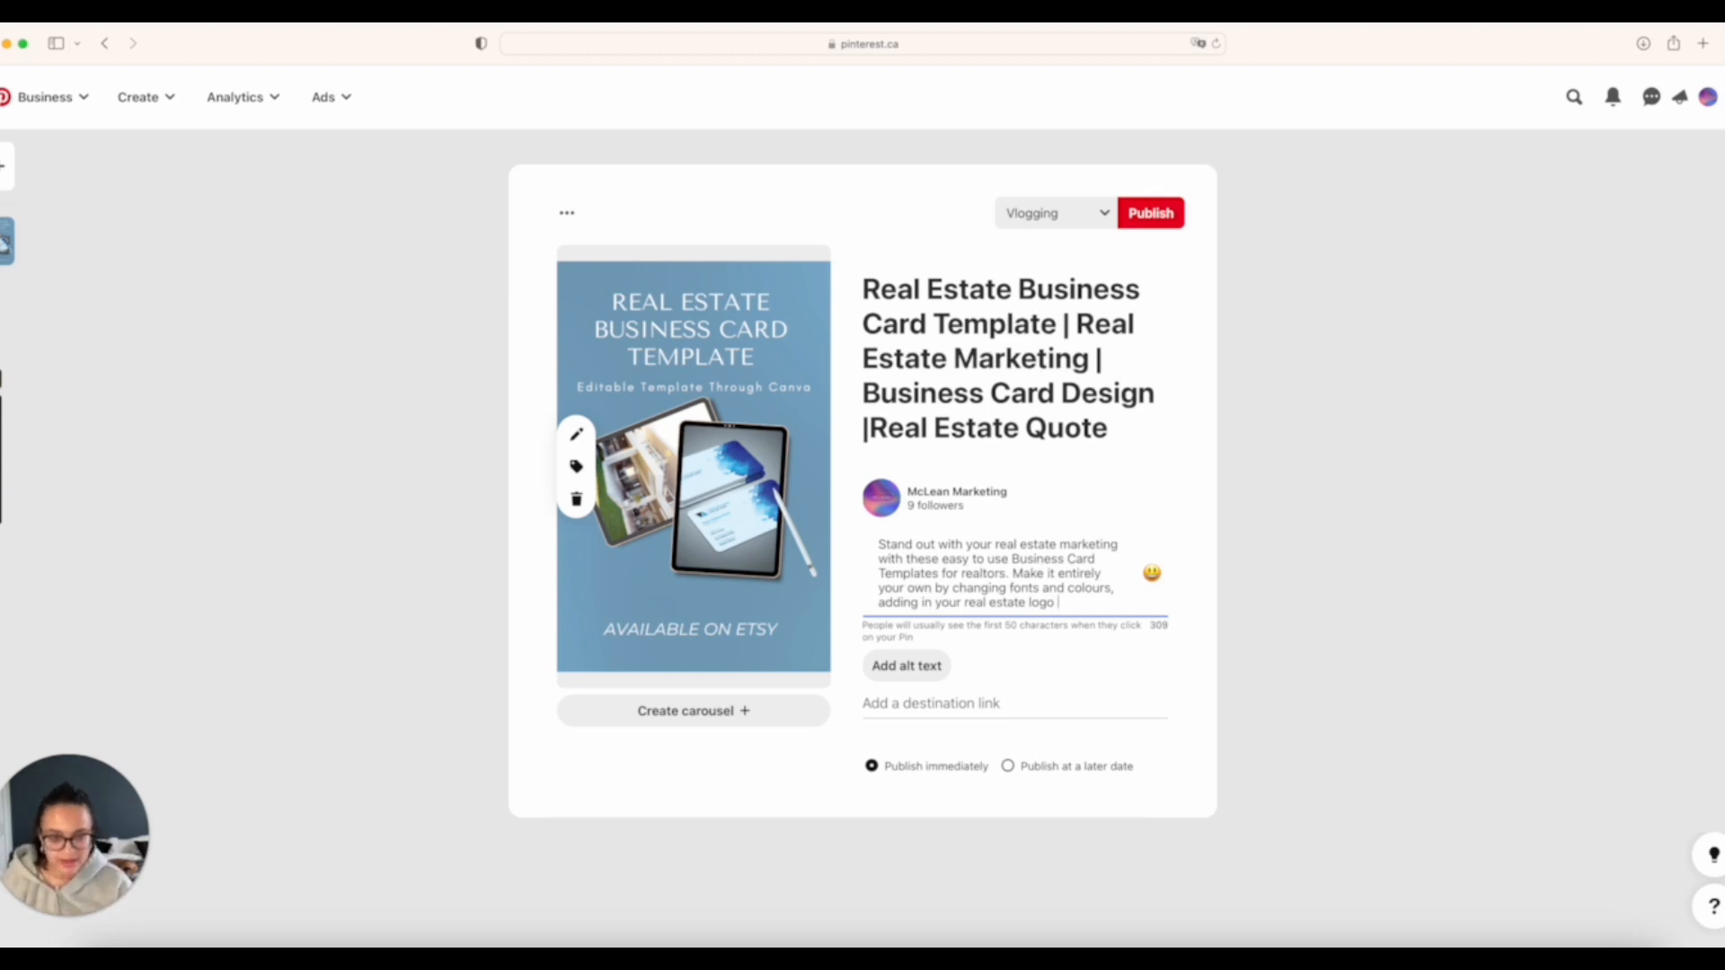
pyautogui.write(' and even add in y')
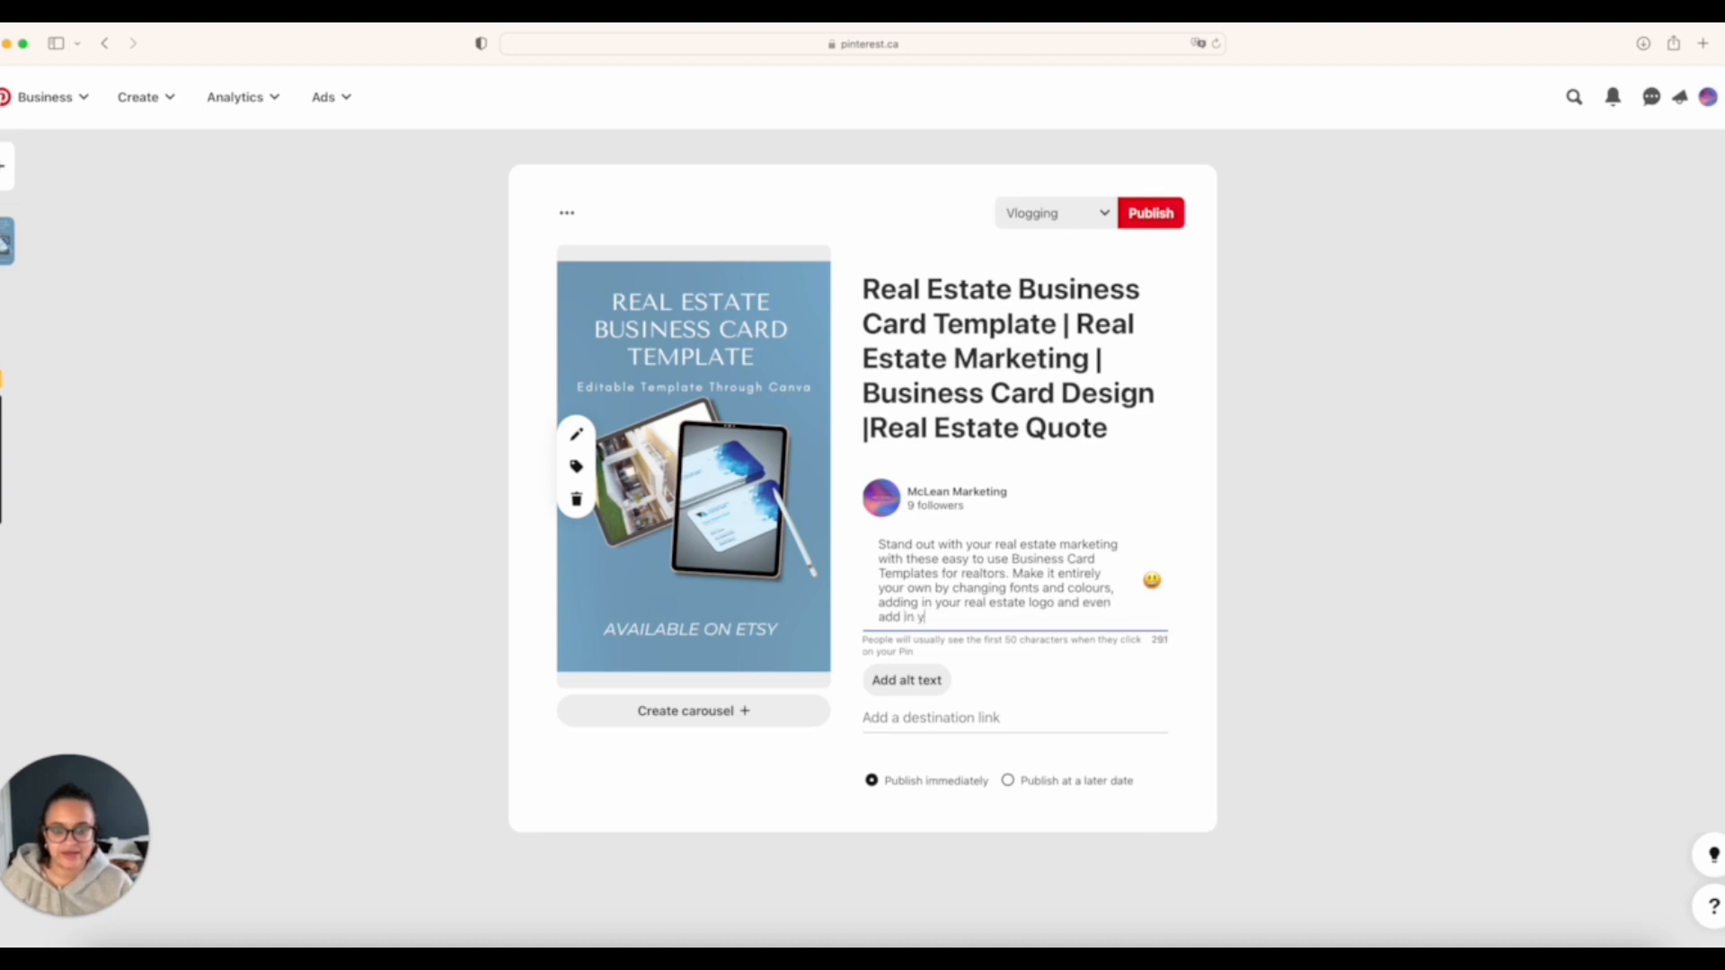
pyautogui.write('our own real estate')
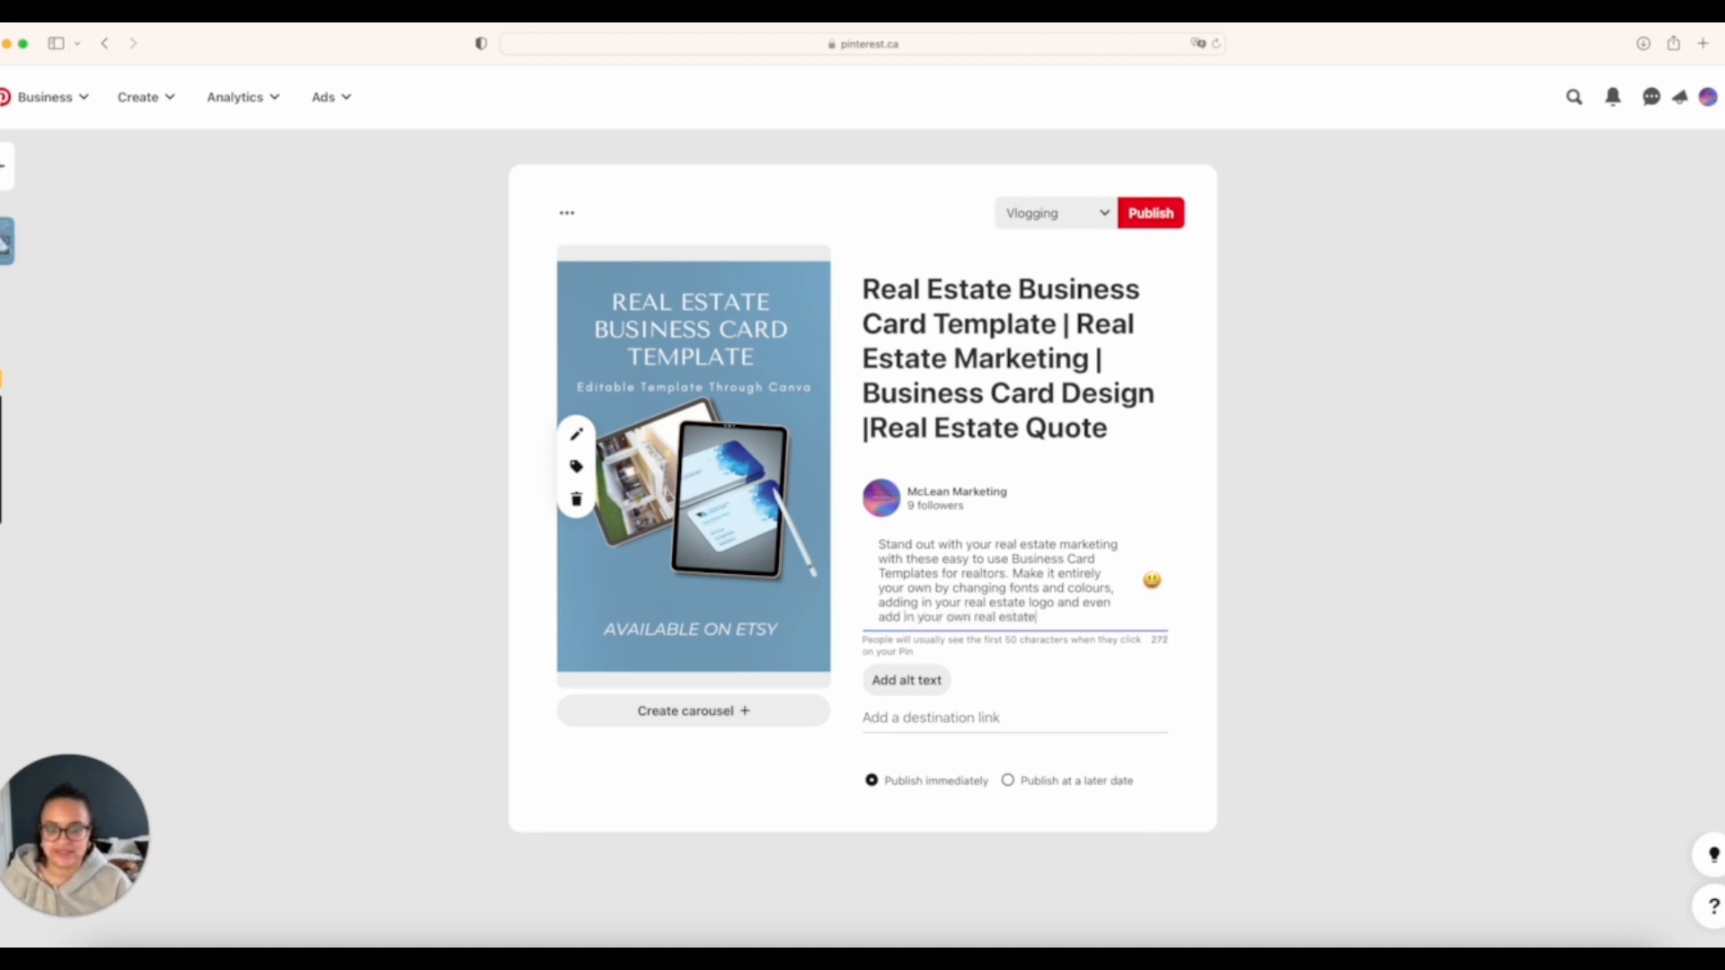
pyautogui.write(' quotes ')
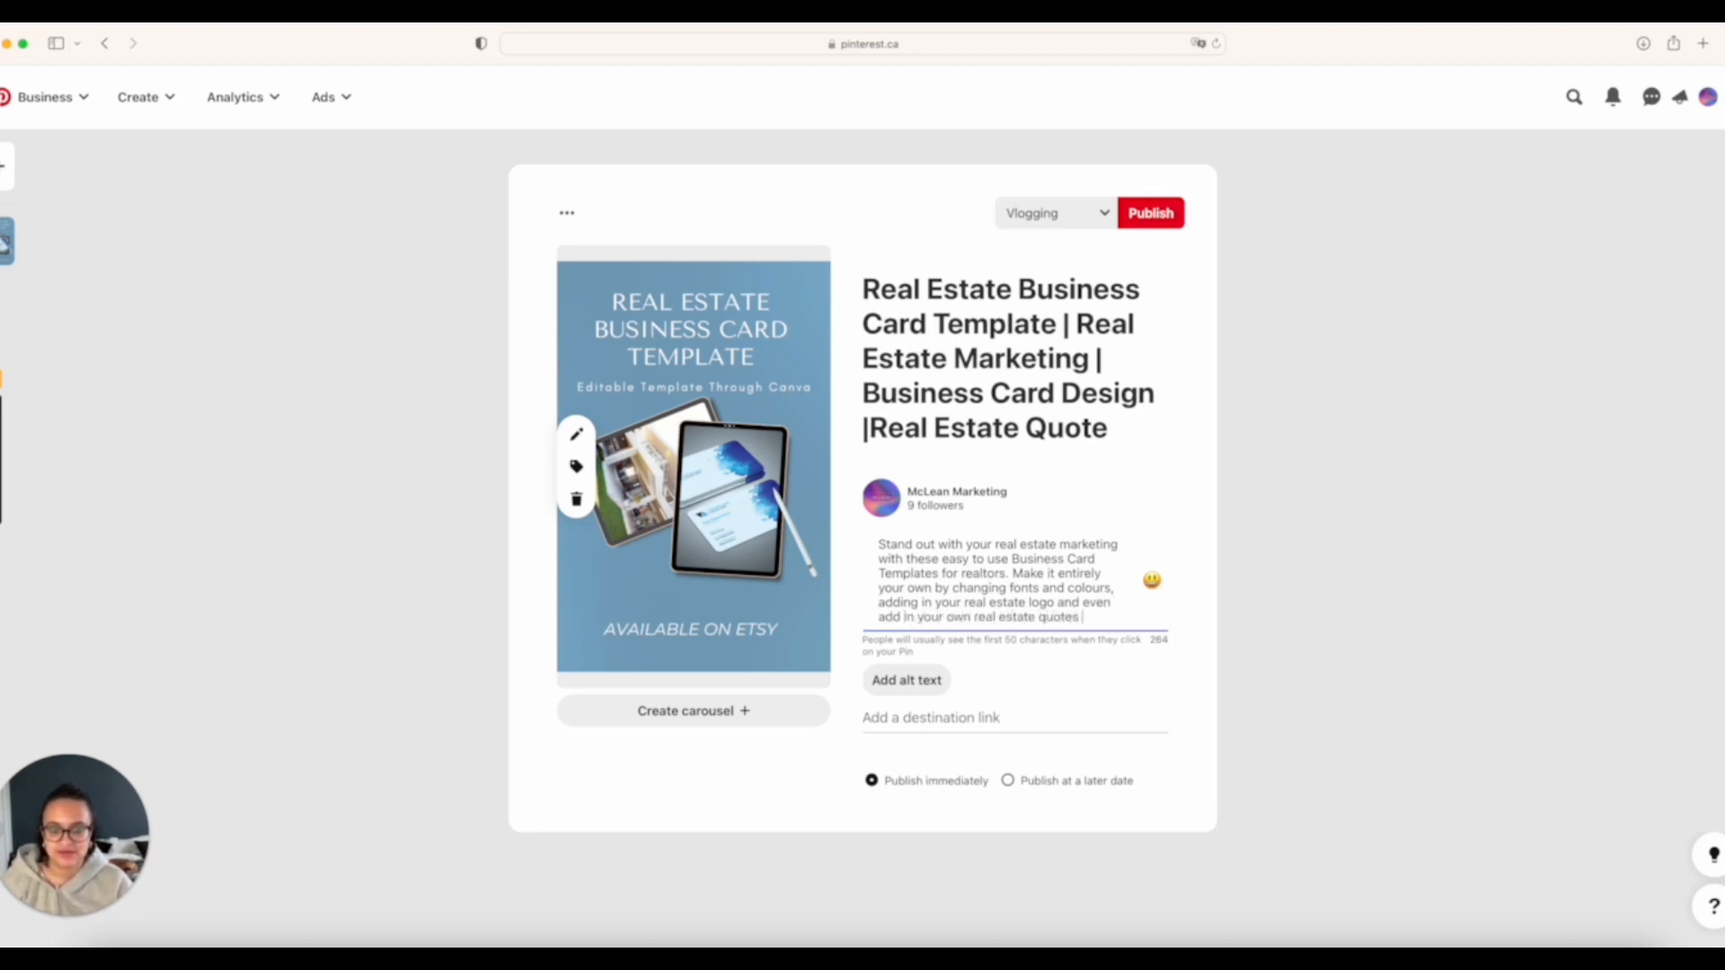
pyautogui.write('directly on the car')
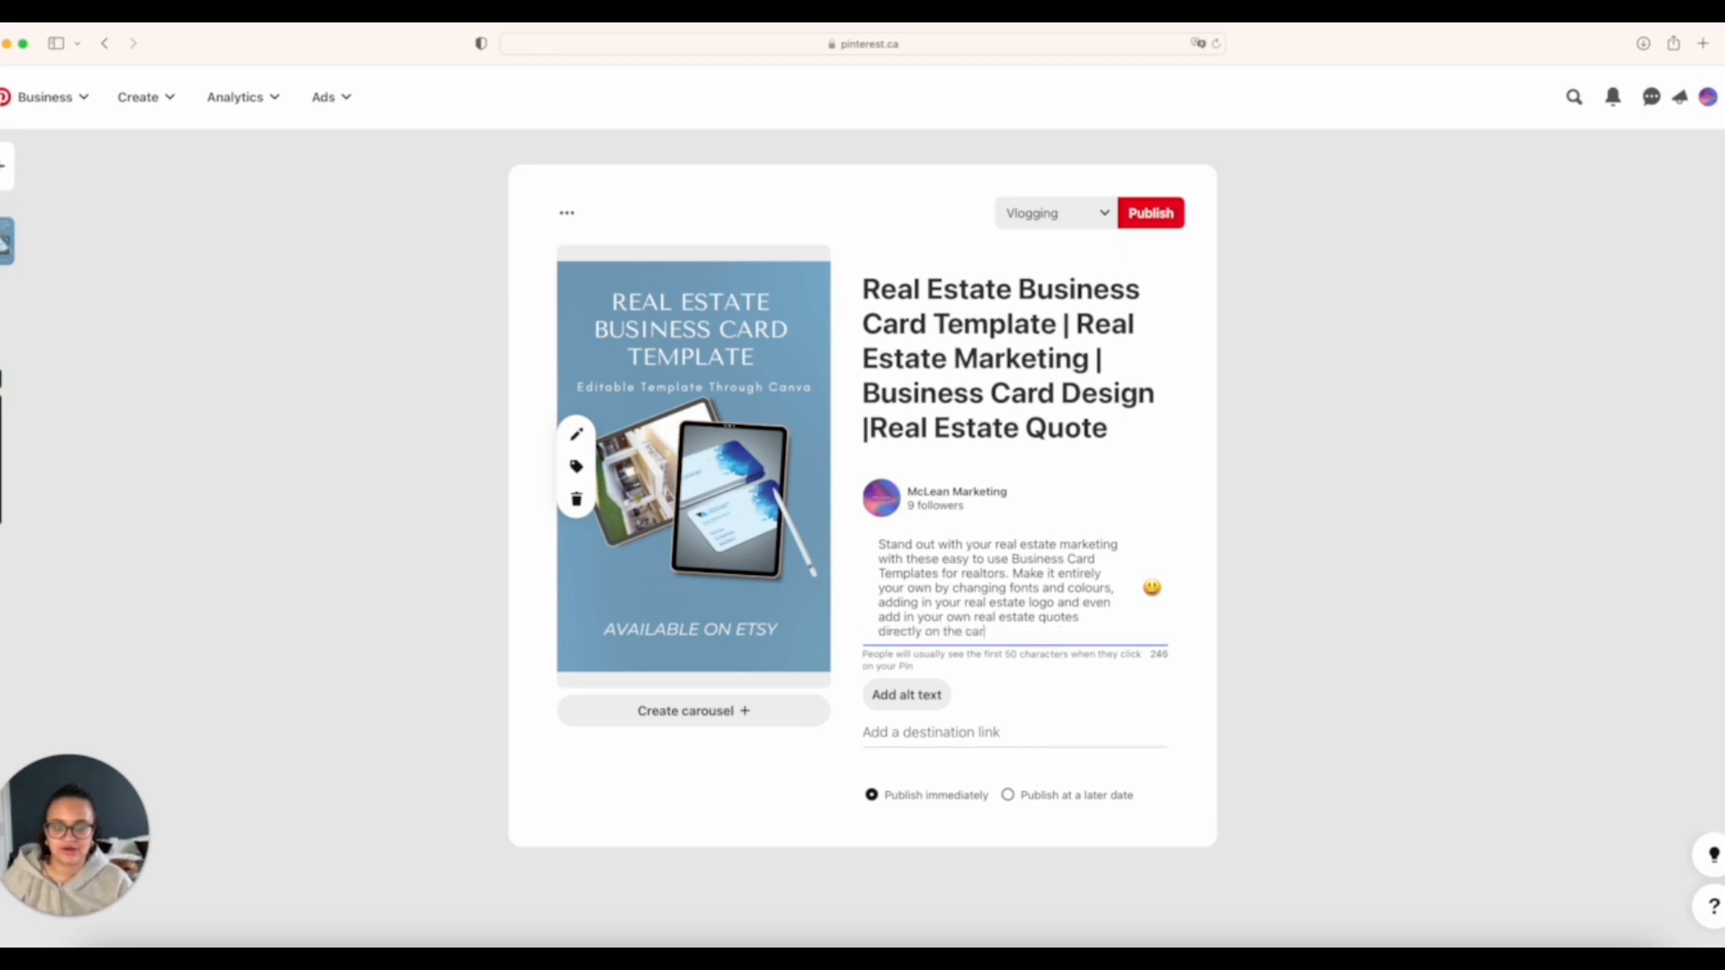
pyautogui.write('d')
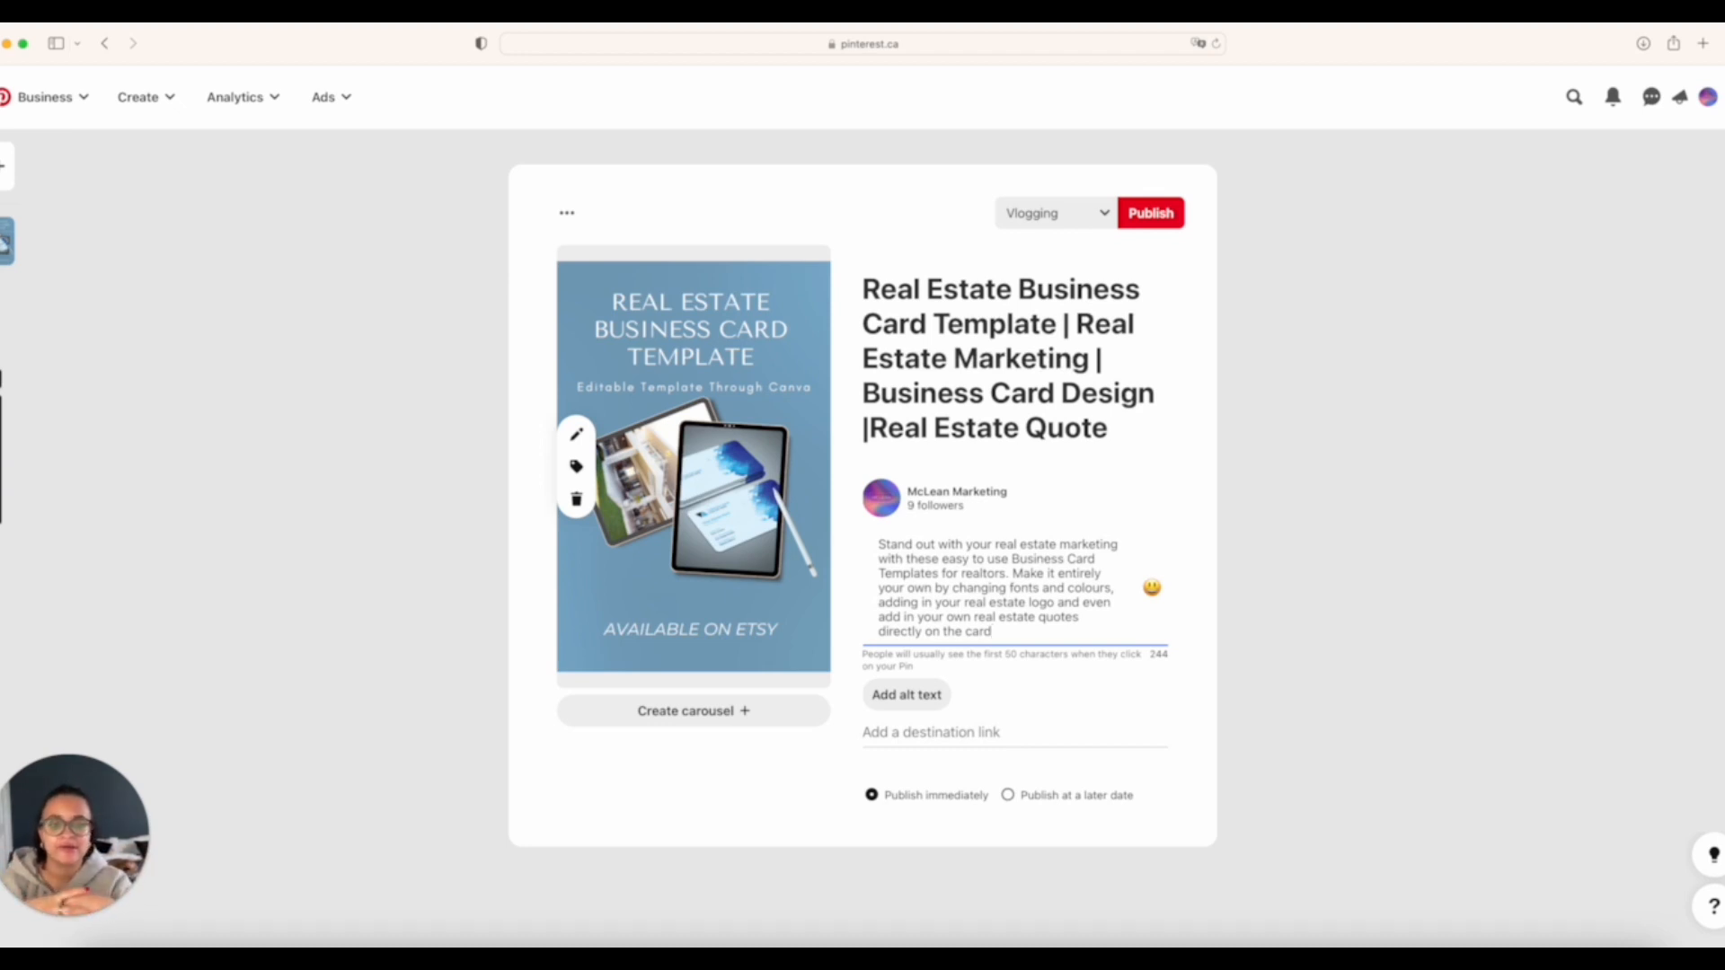
pyautogui.write('Av')
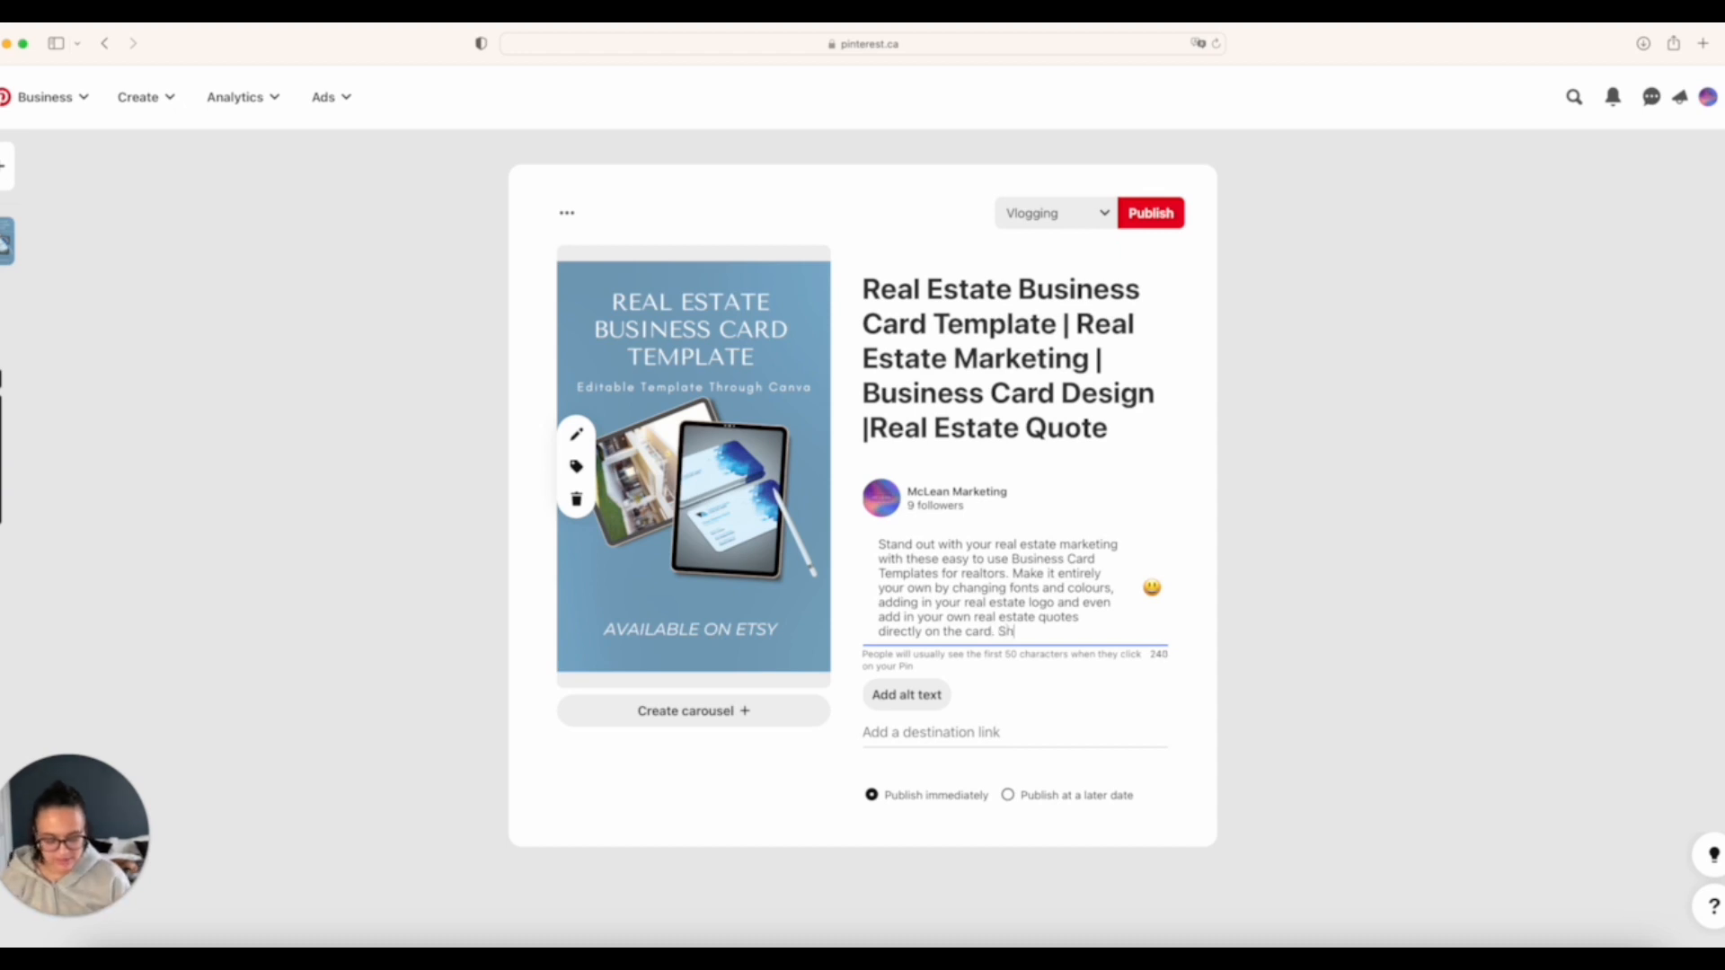
pyautogui.write('ai')
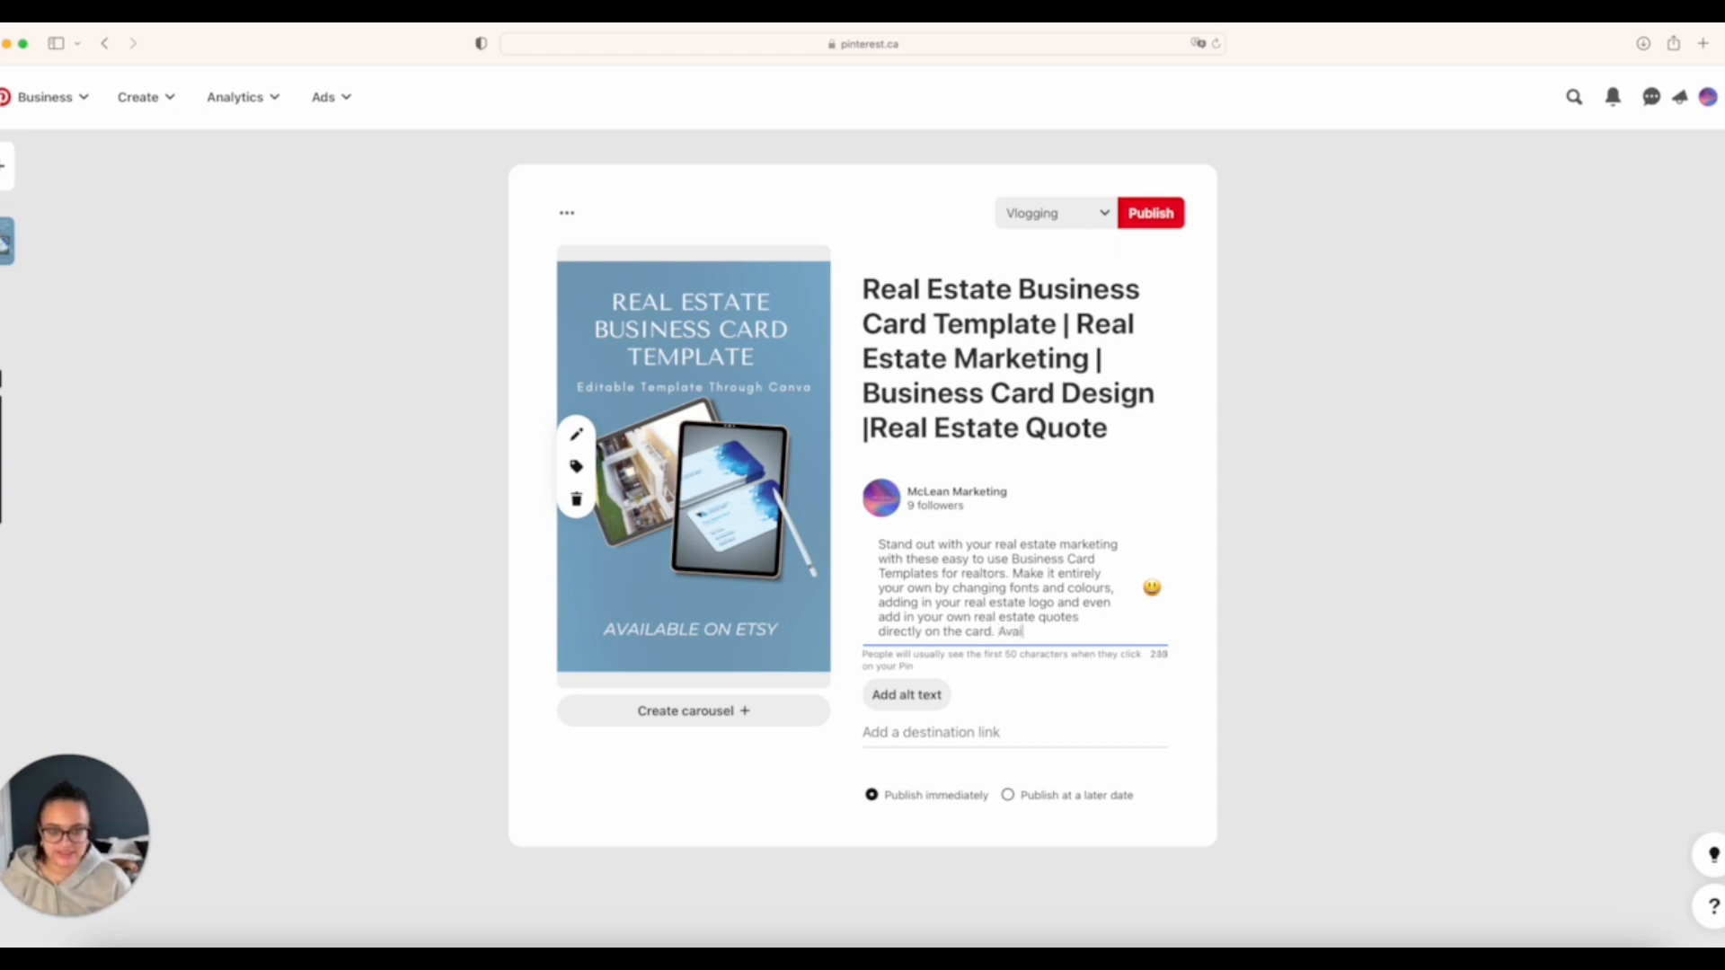
pyautogui.write('lable now theo')
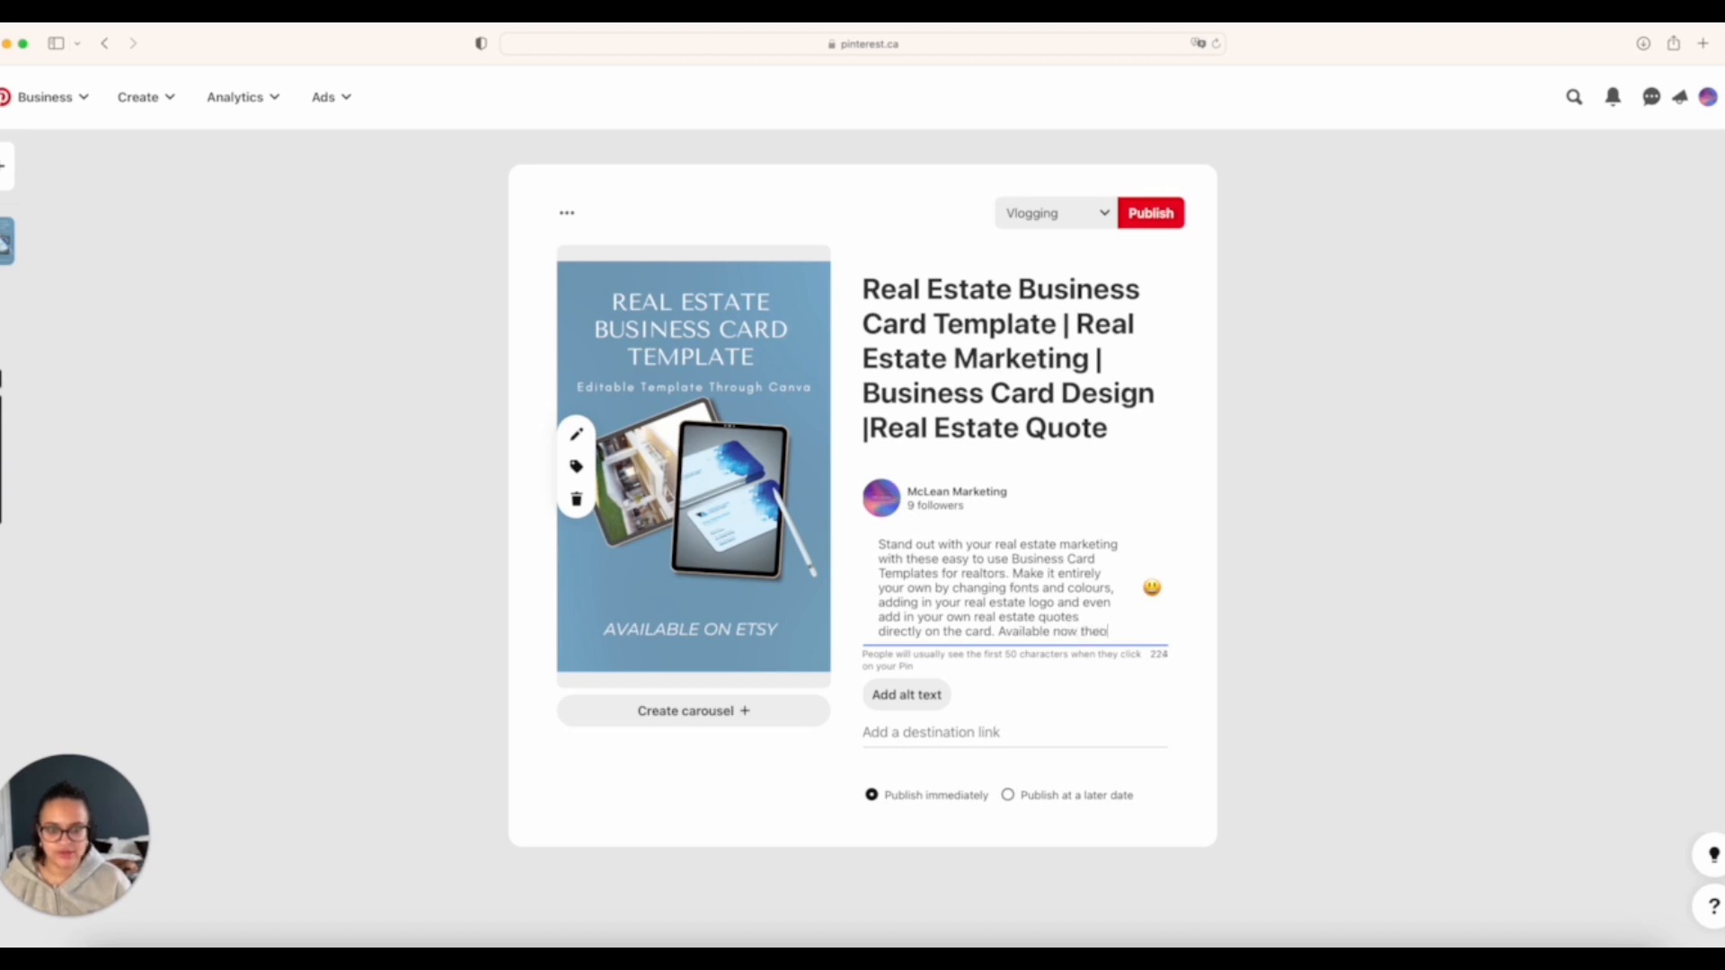
pyautogui.press('BackSpace')
pyautogui.press('BackSpace')
pyautogui.write('rough Etsy!')
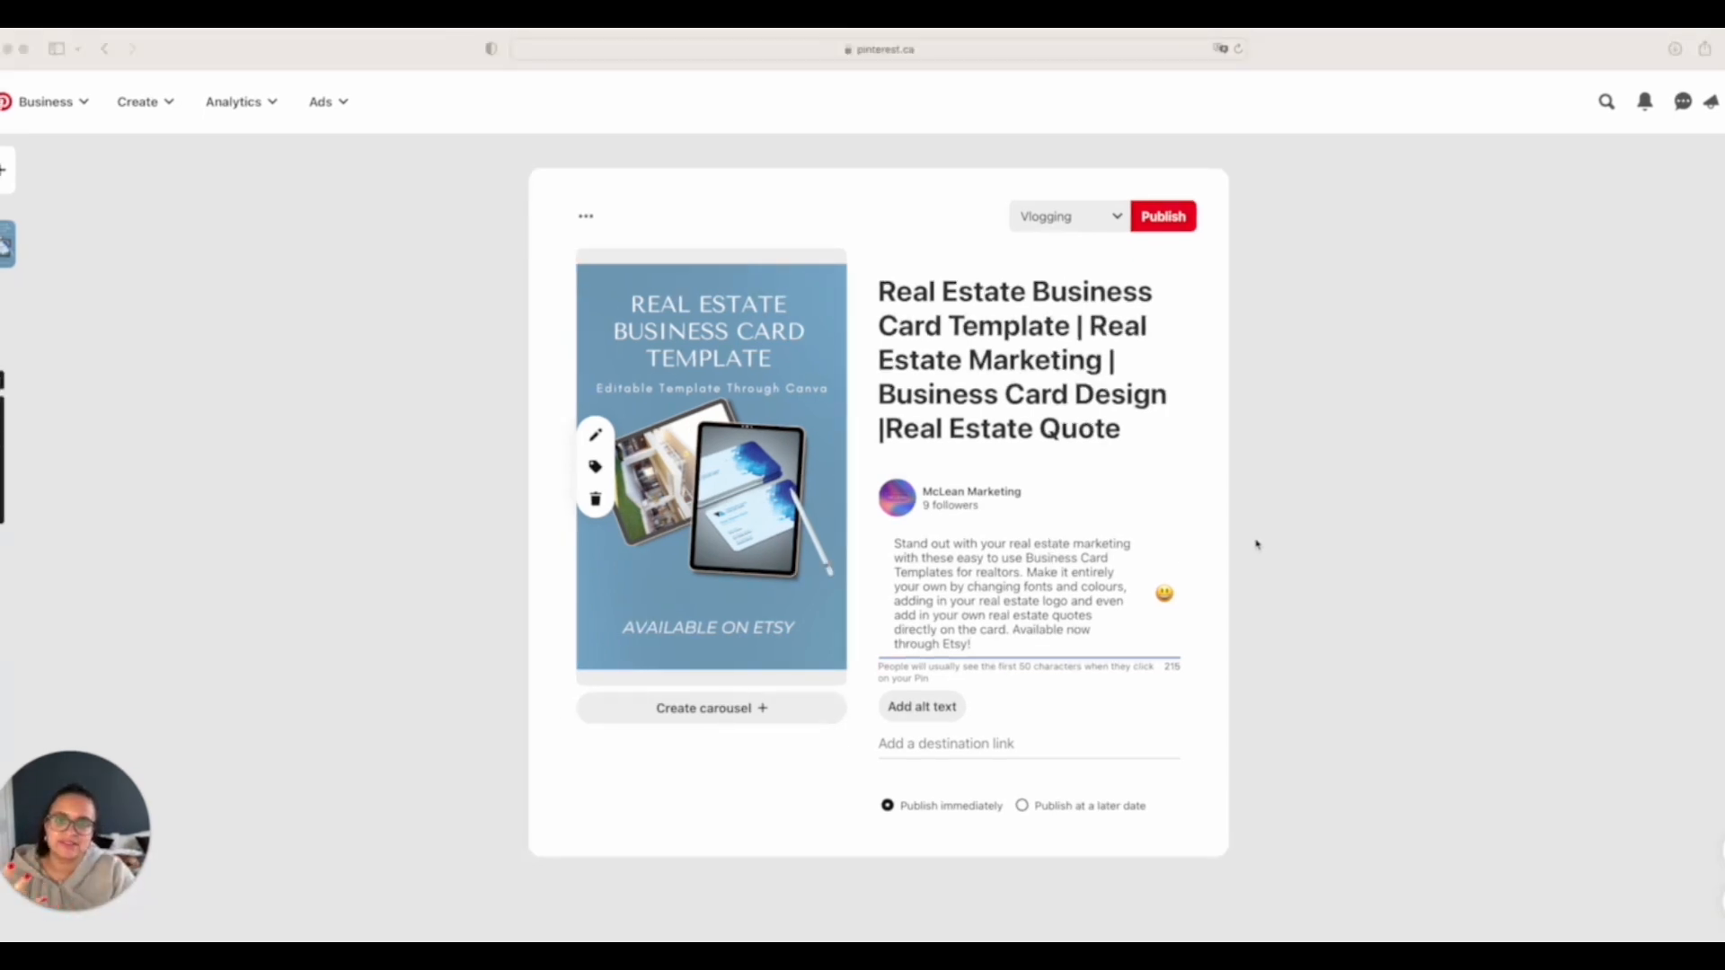
# - Enter alt text describing two iPads on light blue, the business cards and 'editable through Canva' wording
pyautogui.click(922, 707)
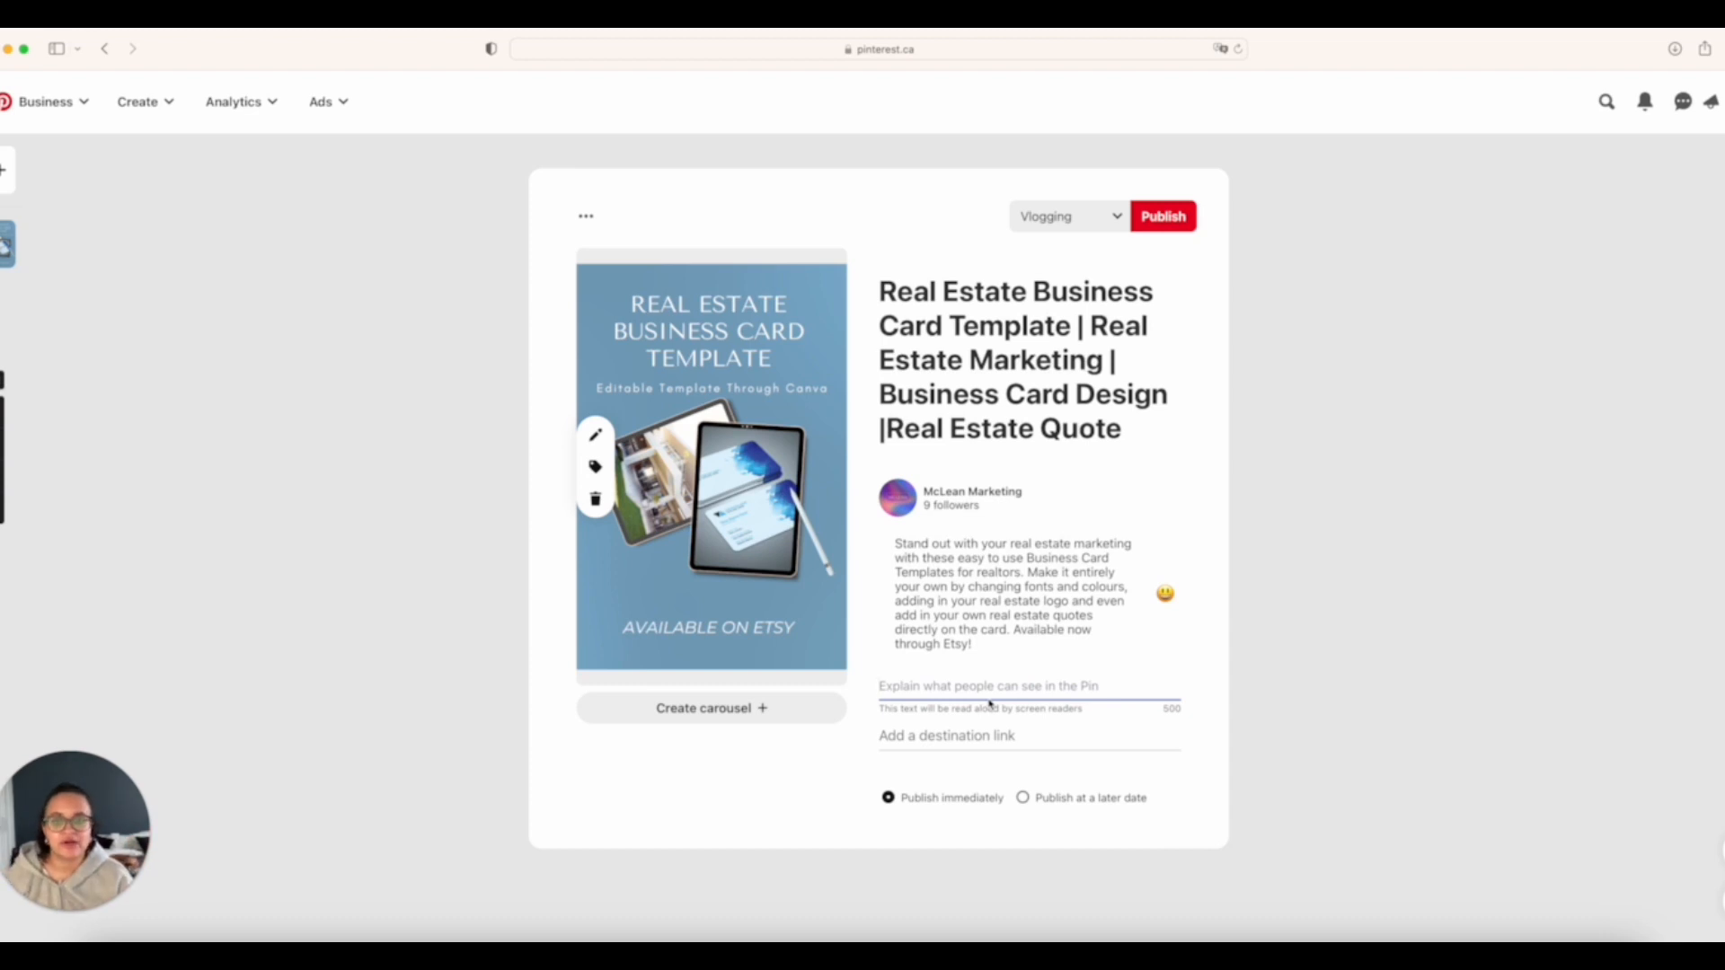
pyautogui.write('A picture of two ')
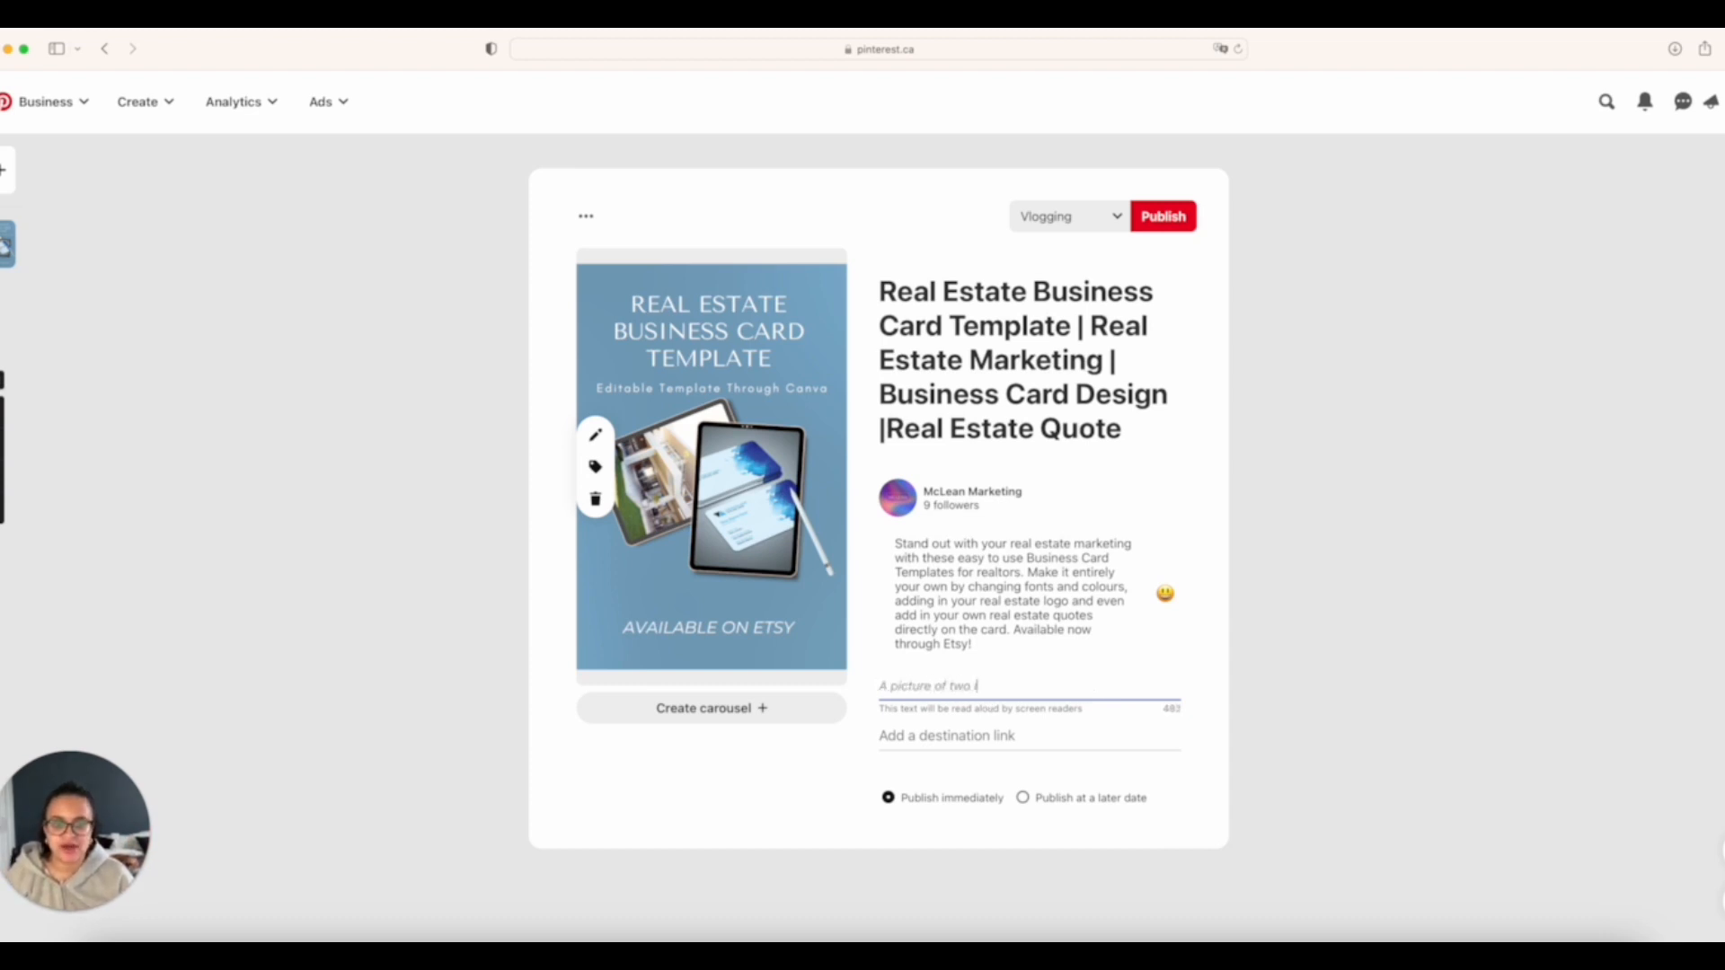
pyautogui.write('iPads on a')
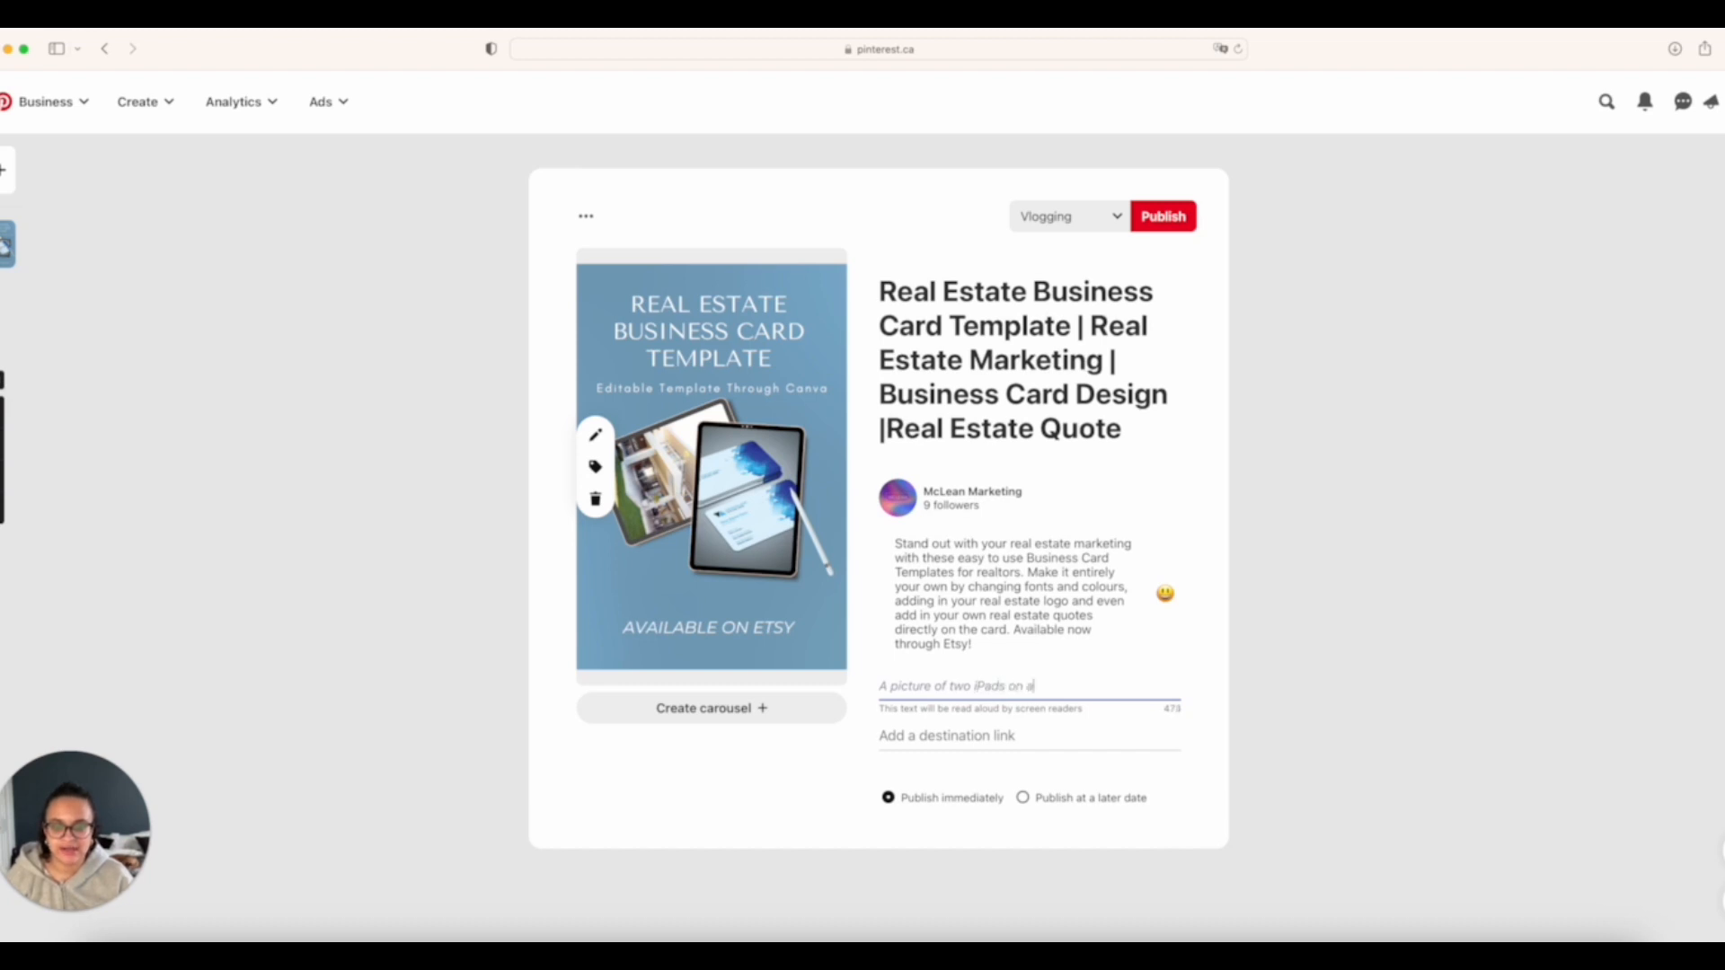
pyautogui.write(' light blue bacg')
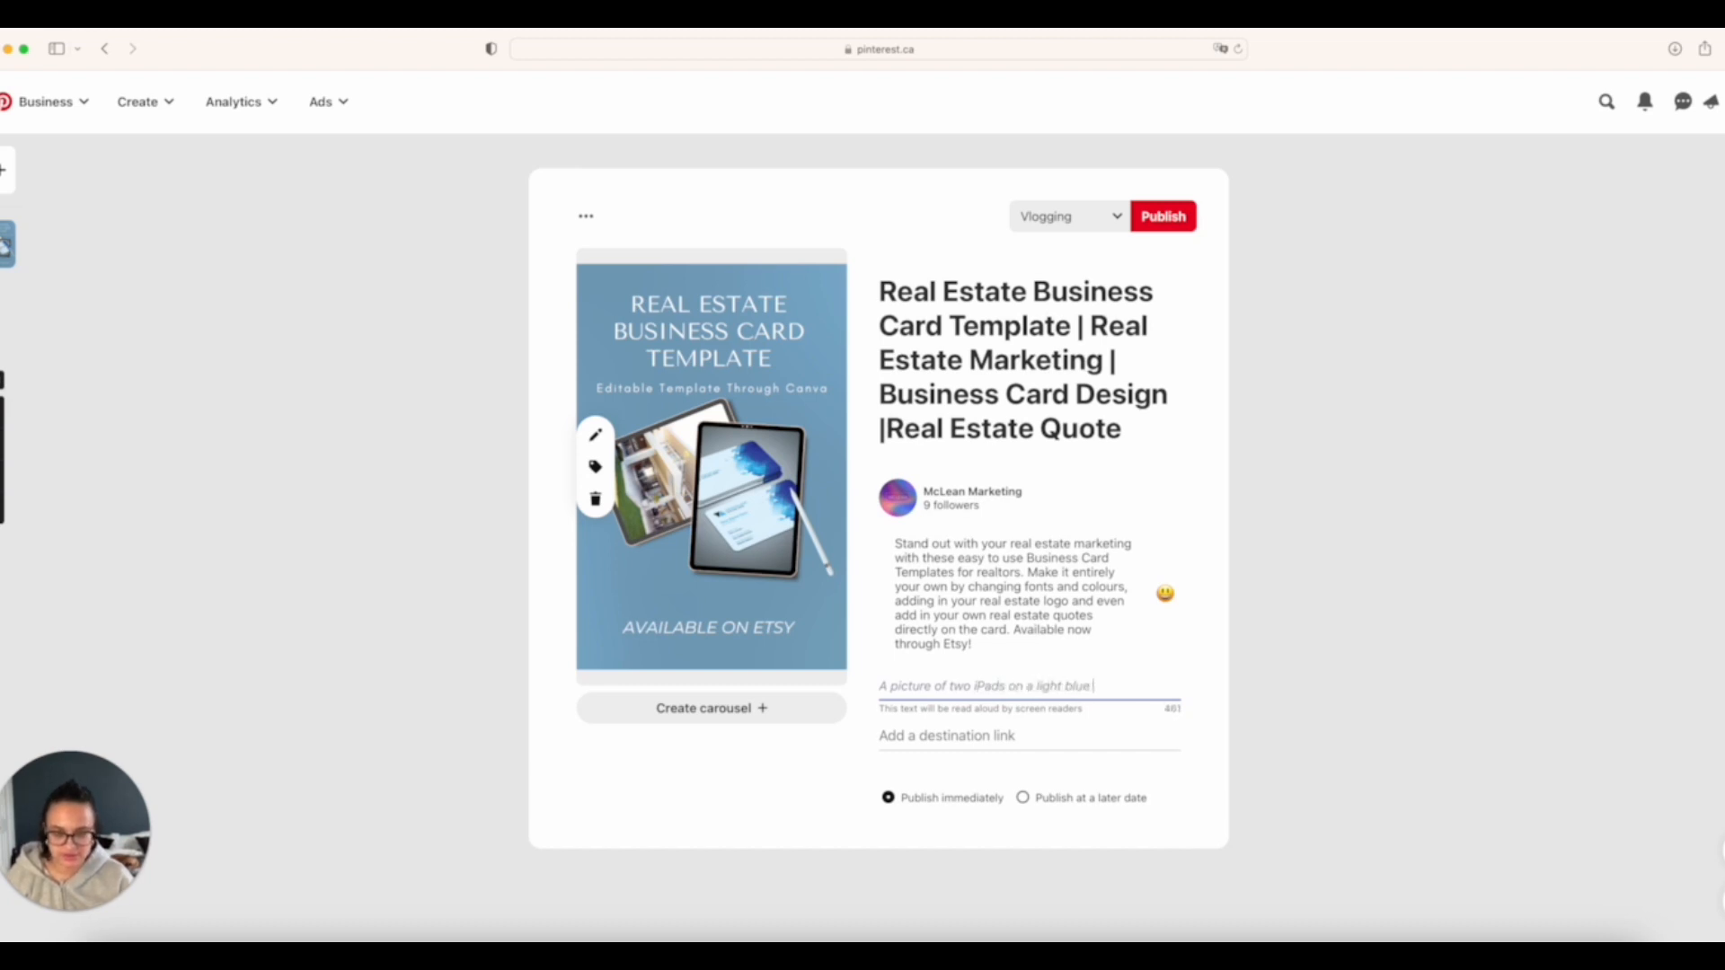
pyautogui.press('BackSpace')
pyautogui.press('BackSpace')
pyautogui.press('BackSpace')
pyautogui.write('ackground w')
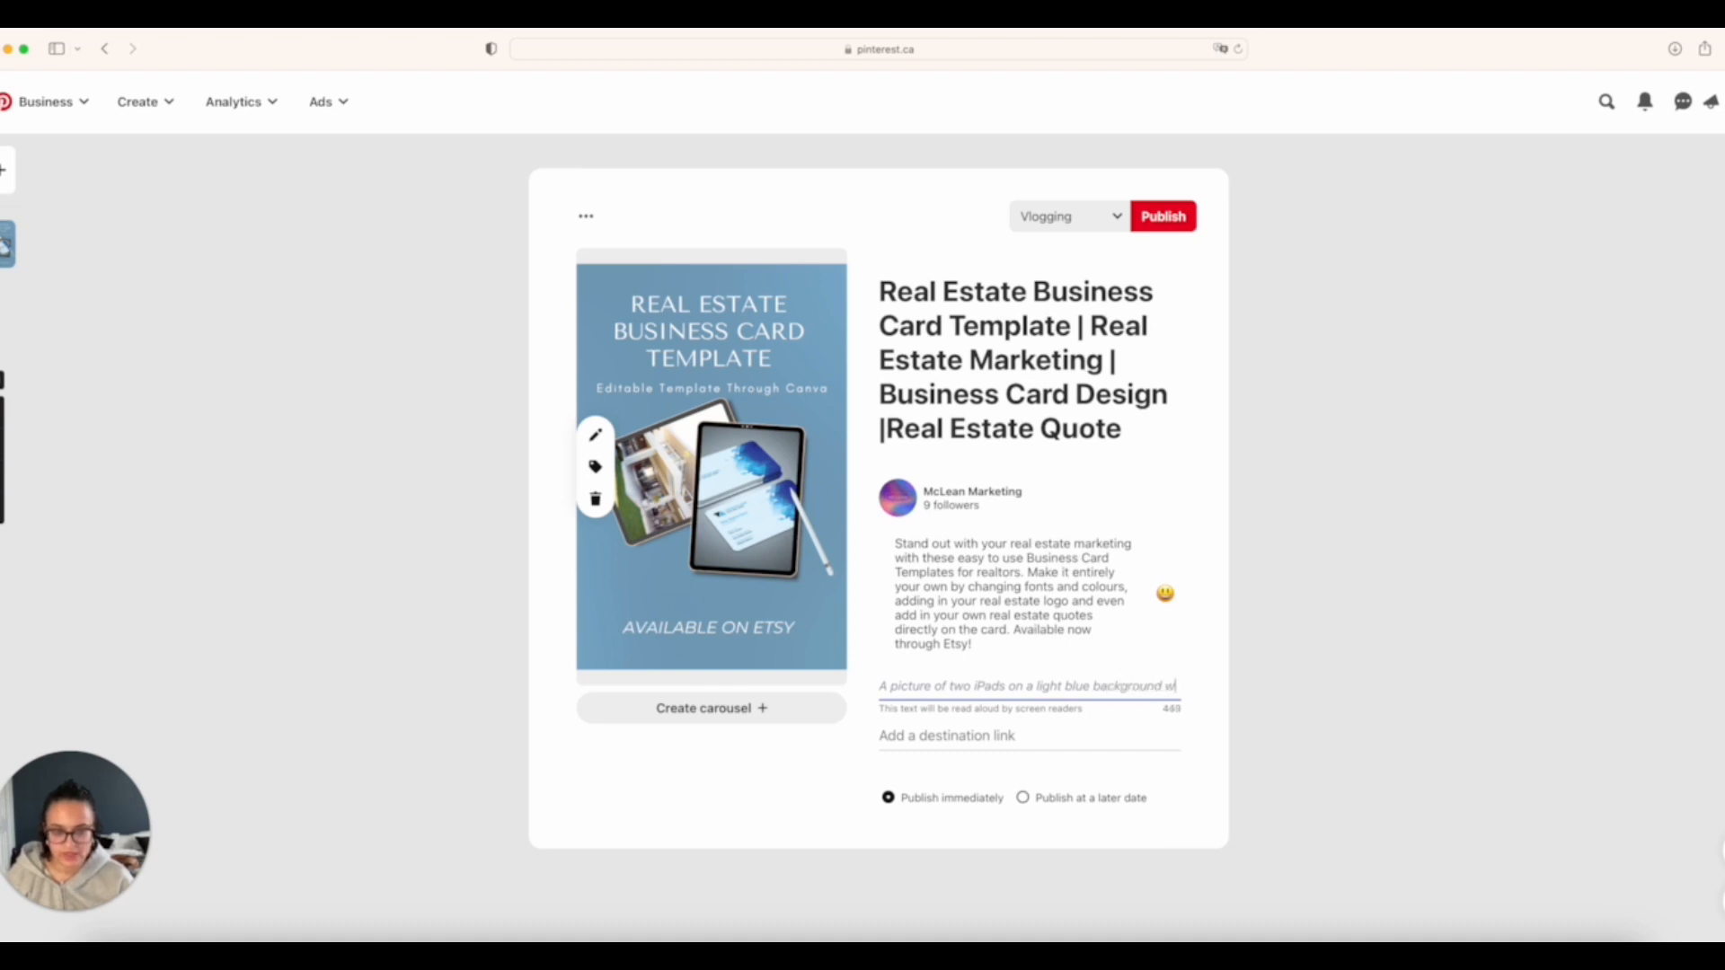
pyautogui.write('ith real estate c')
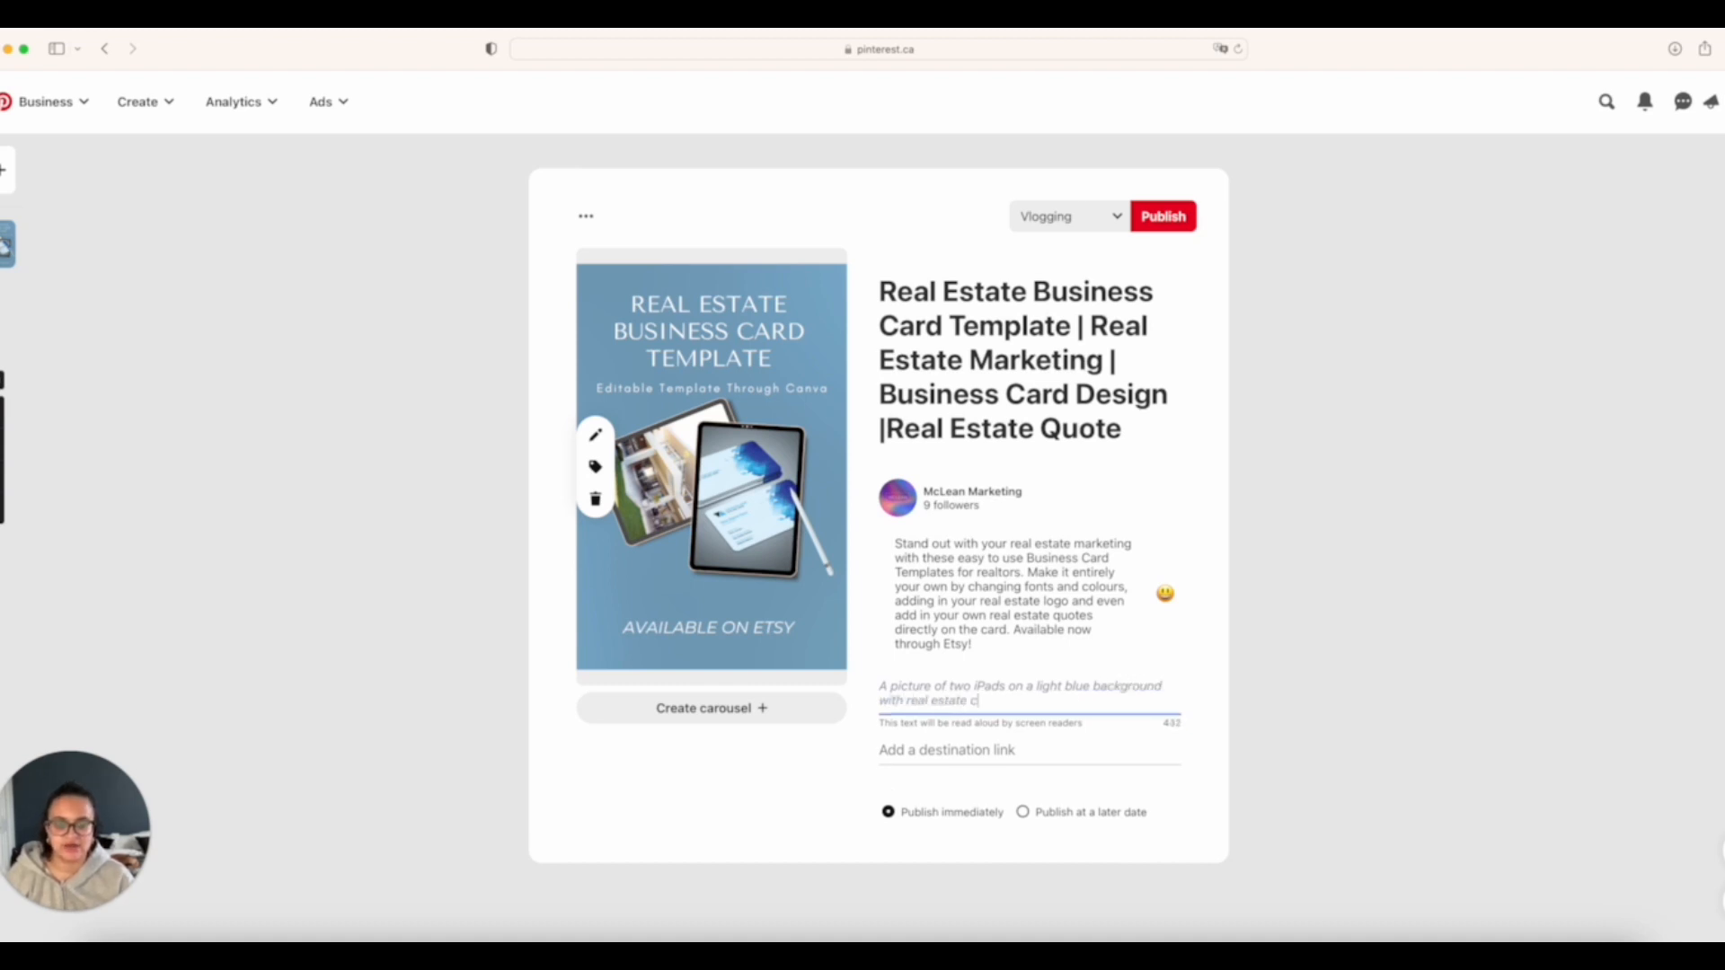
pyautogui.write('ontent on the ')
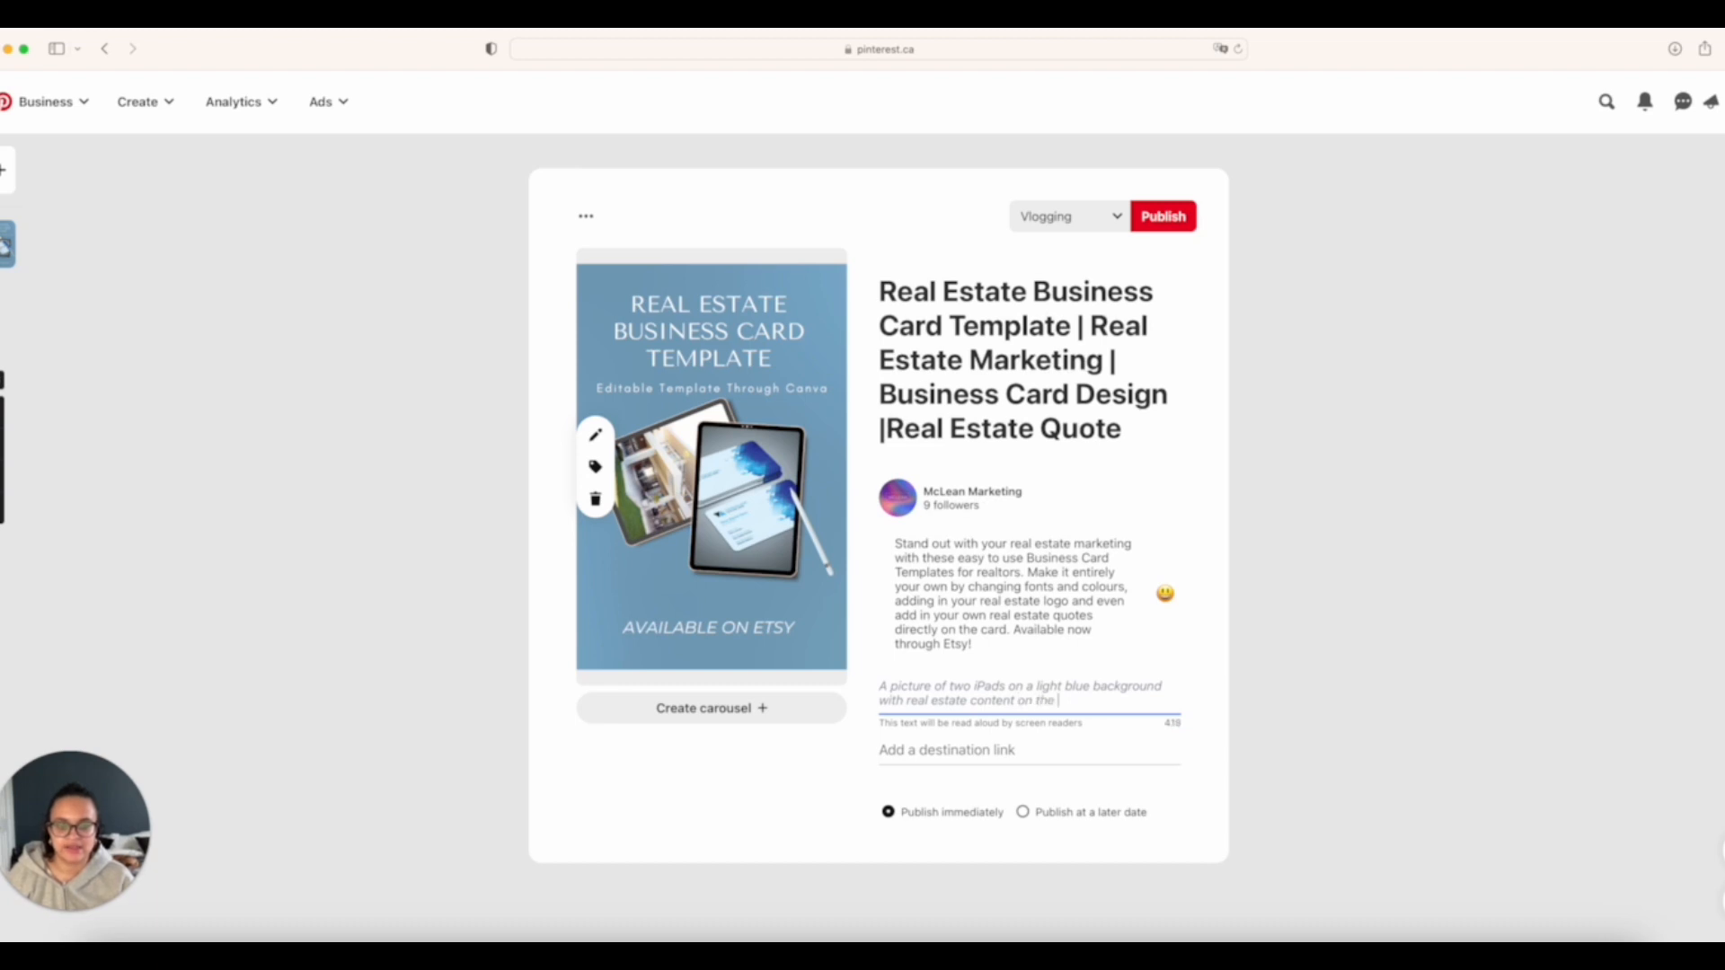
pyautogui.write('iPad screen. ')
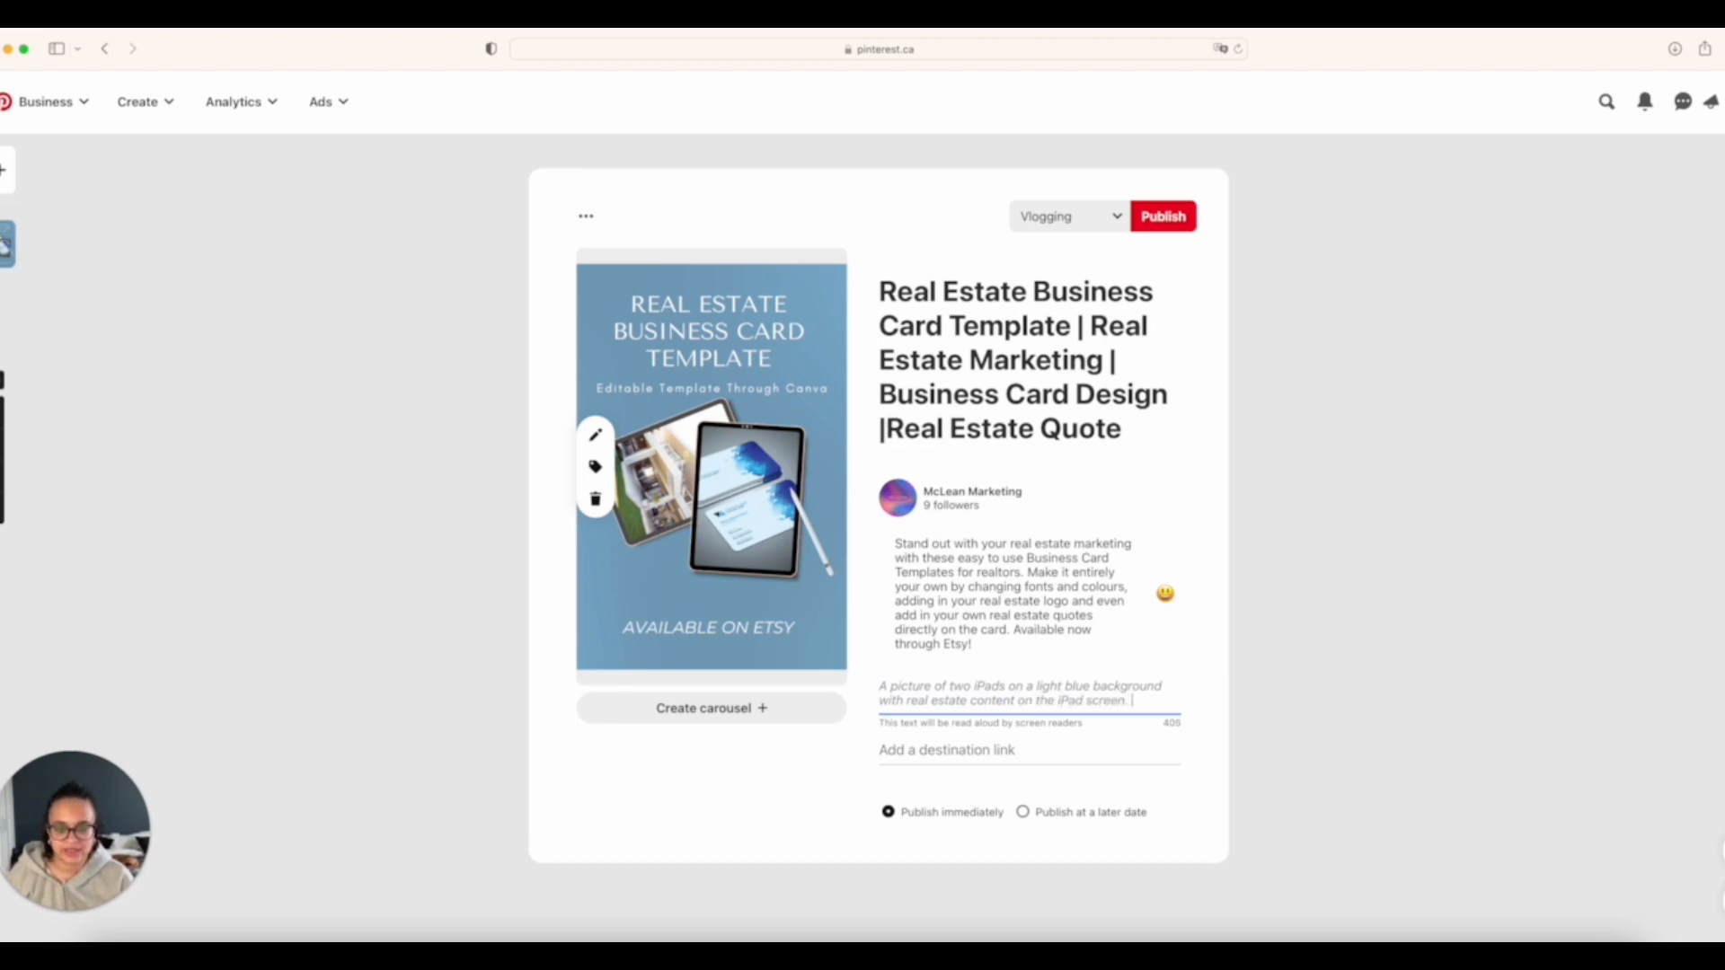
pyautogui.write('A picture')
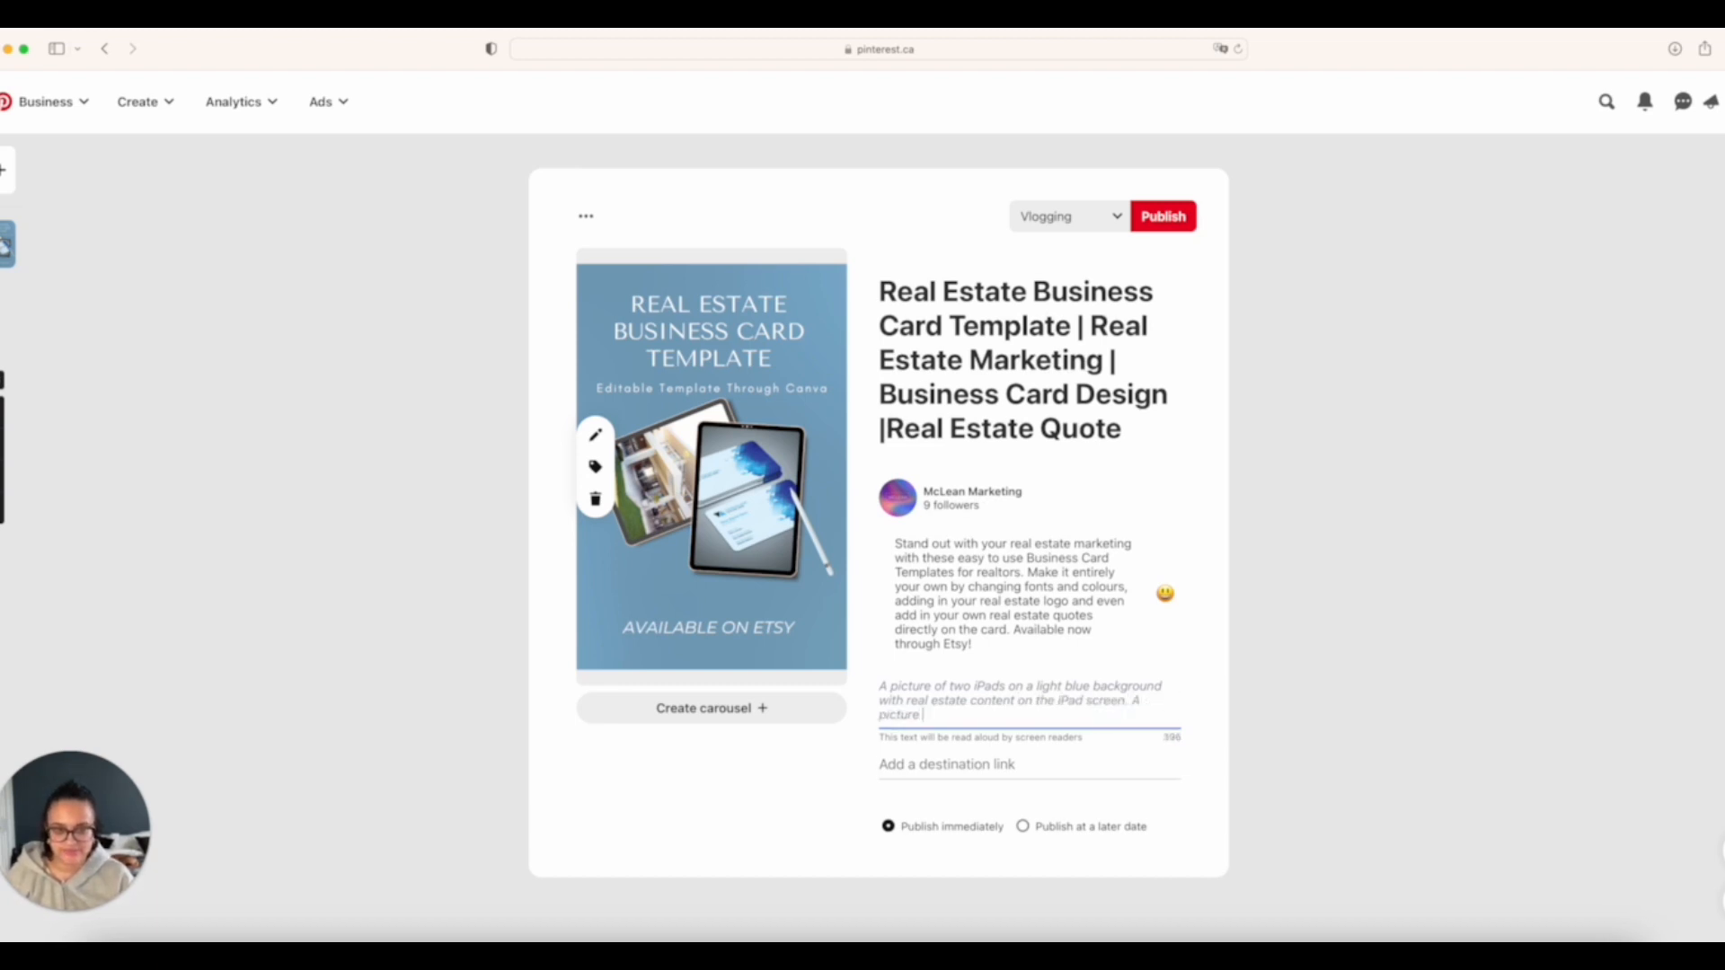
pyautogui.write(' of the busi')
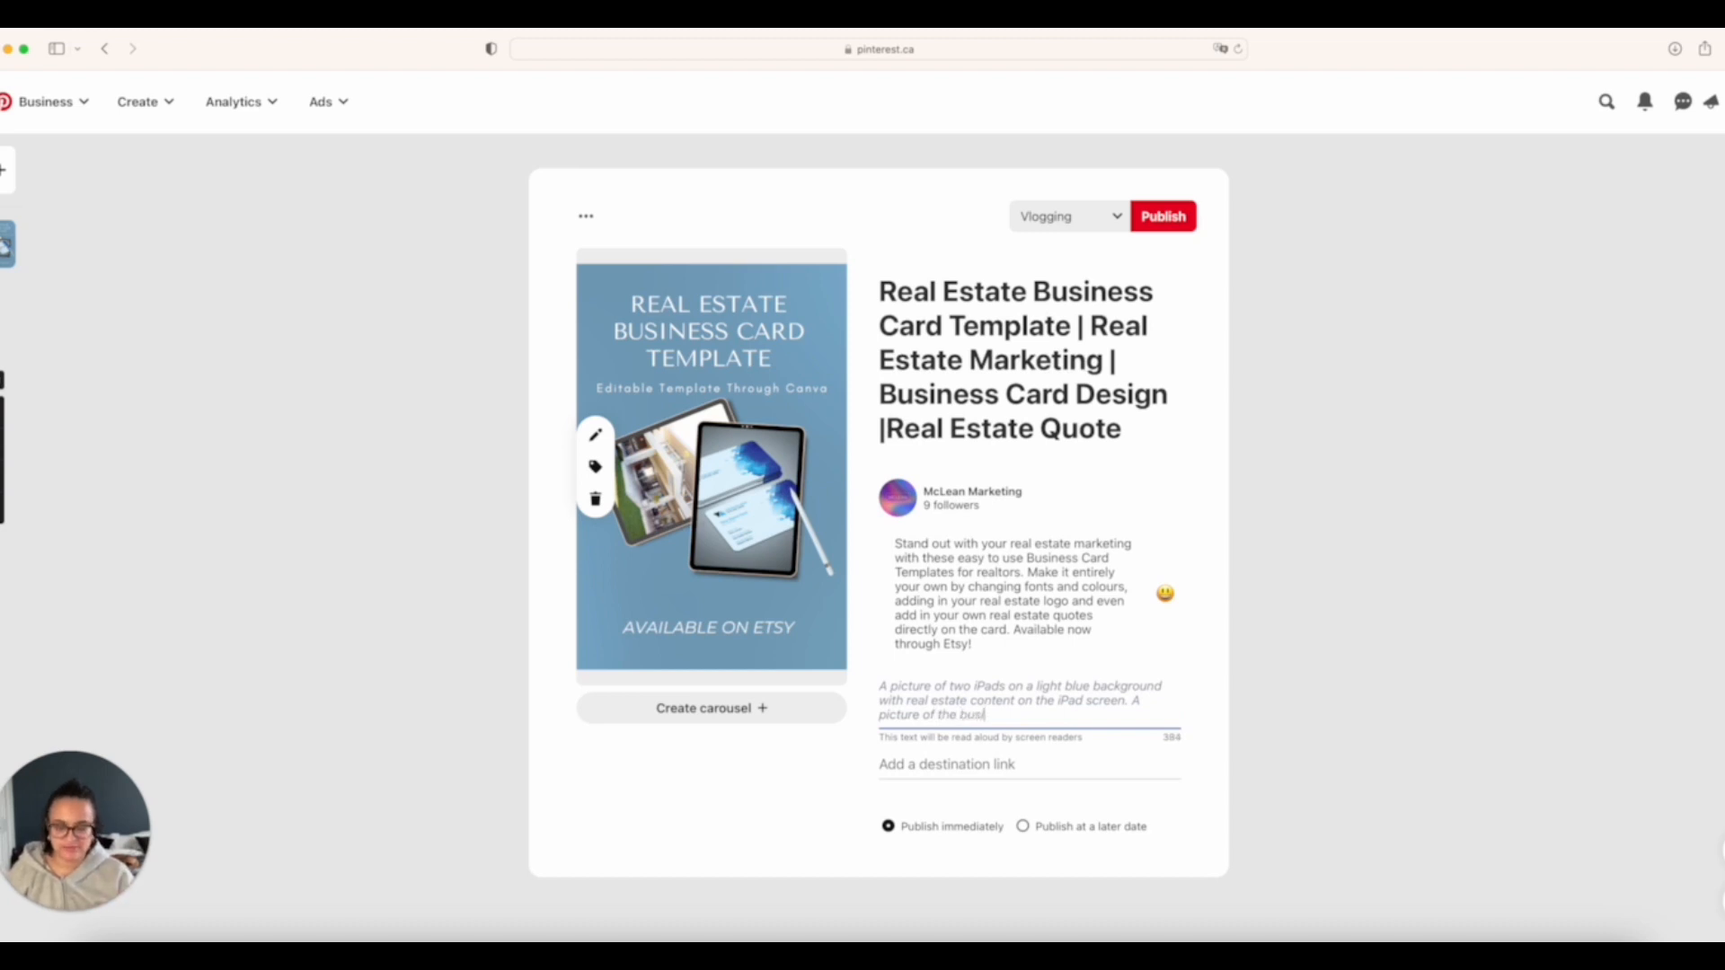
pyautogui.write('ness cards to')
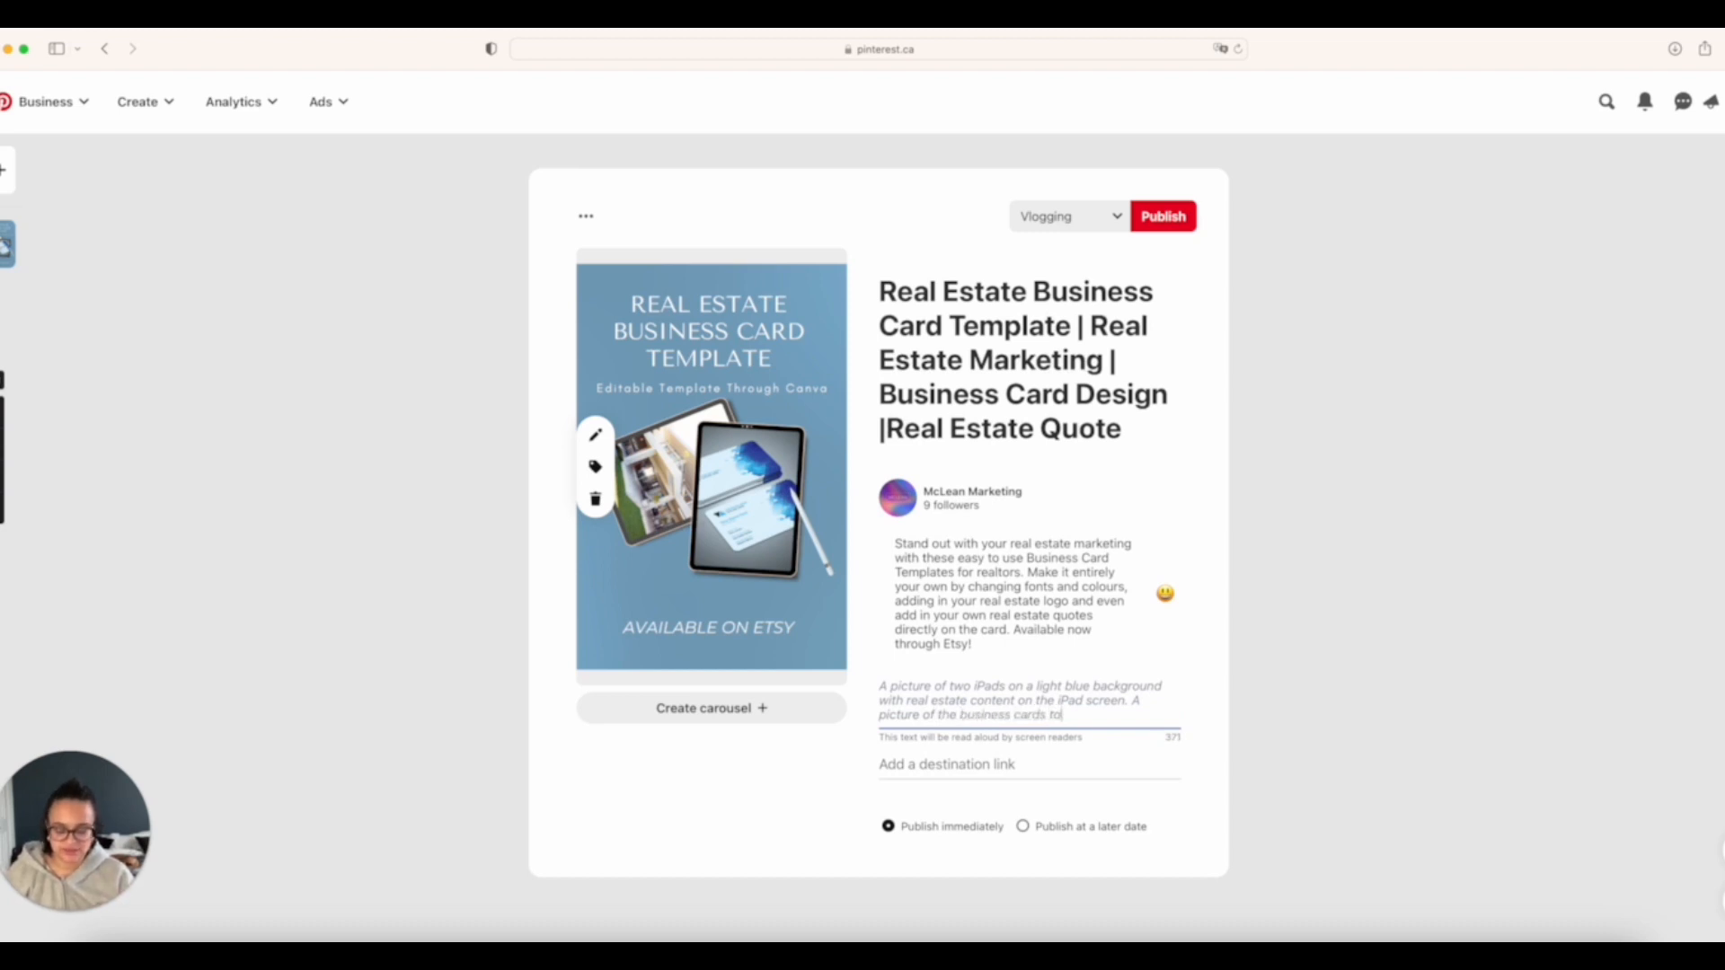
pyautogui.write(' shop through')
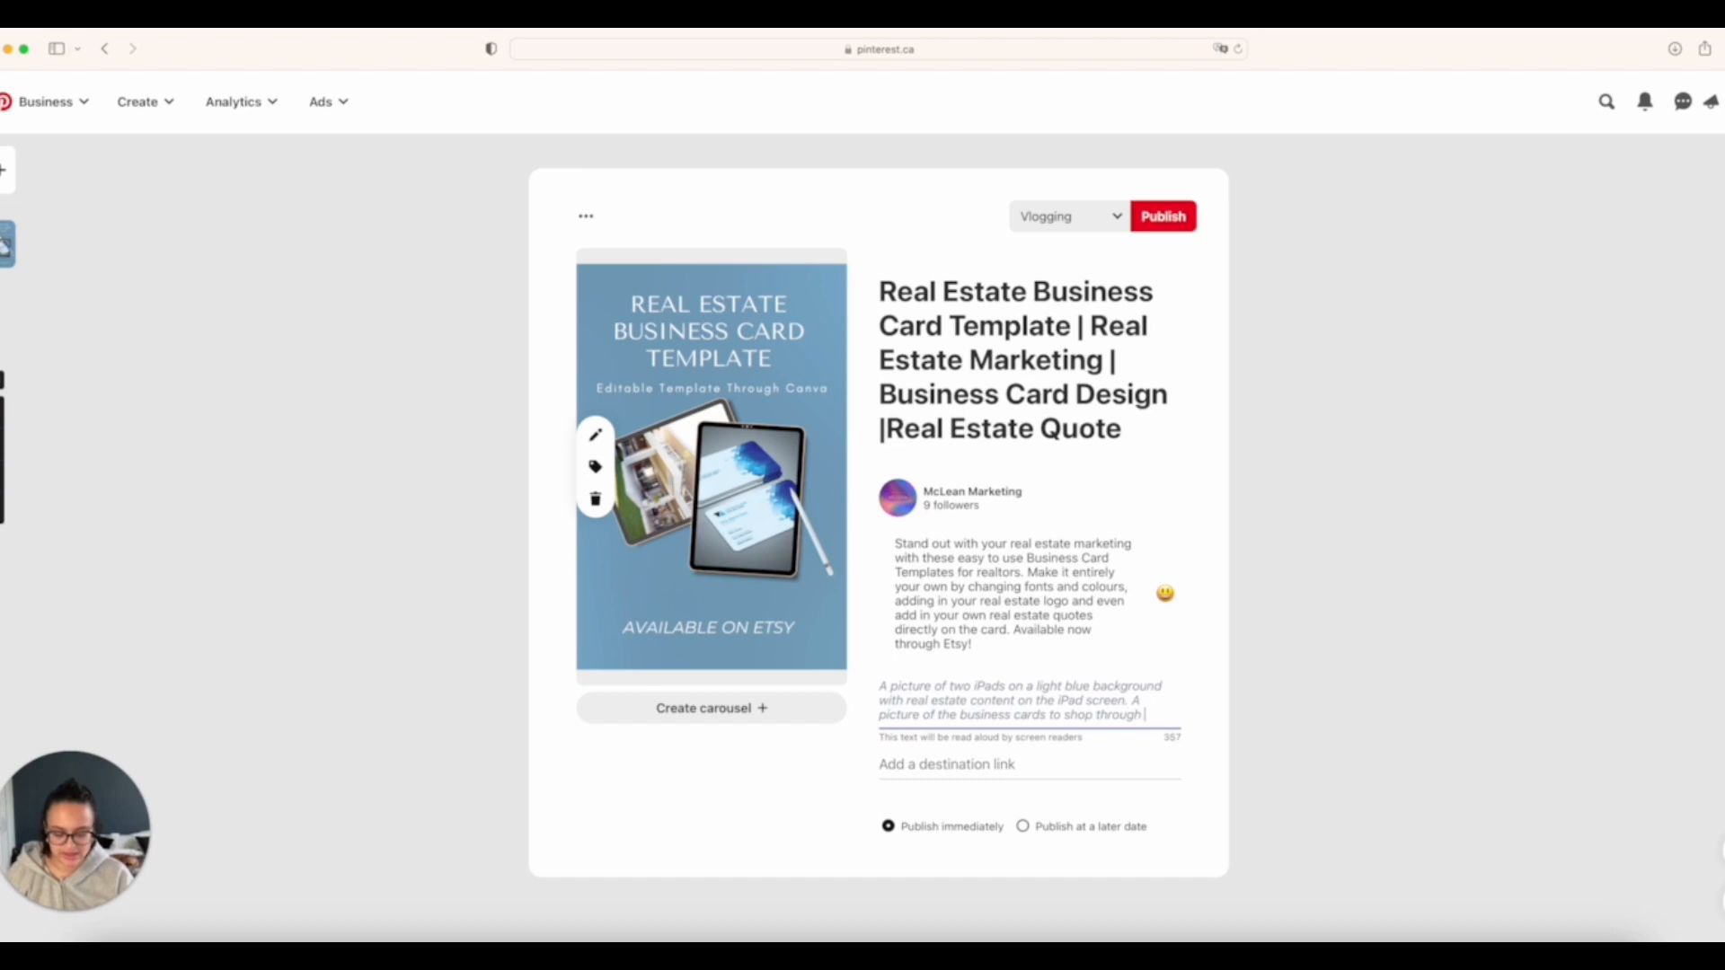
pyautogui.write(' Etsy is on one of the ')
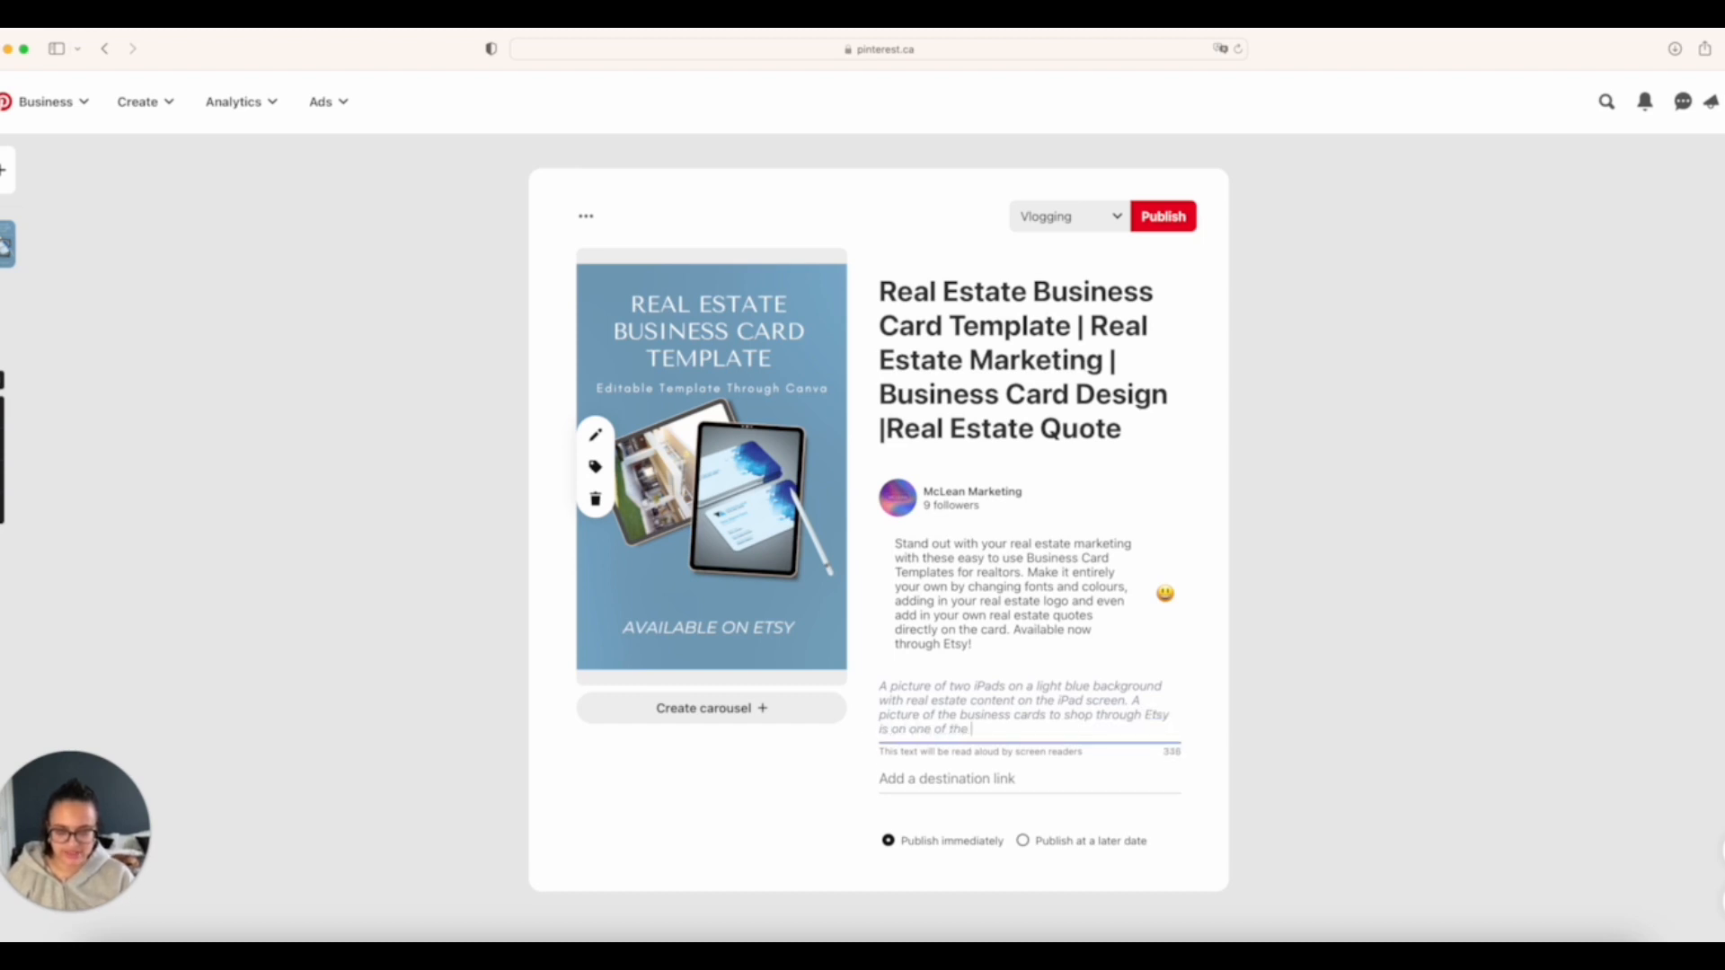
pyautogui.write('iPad screens. ')
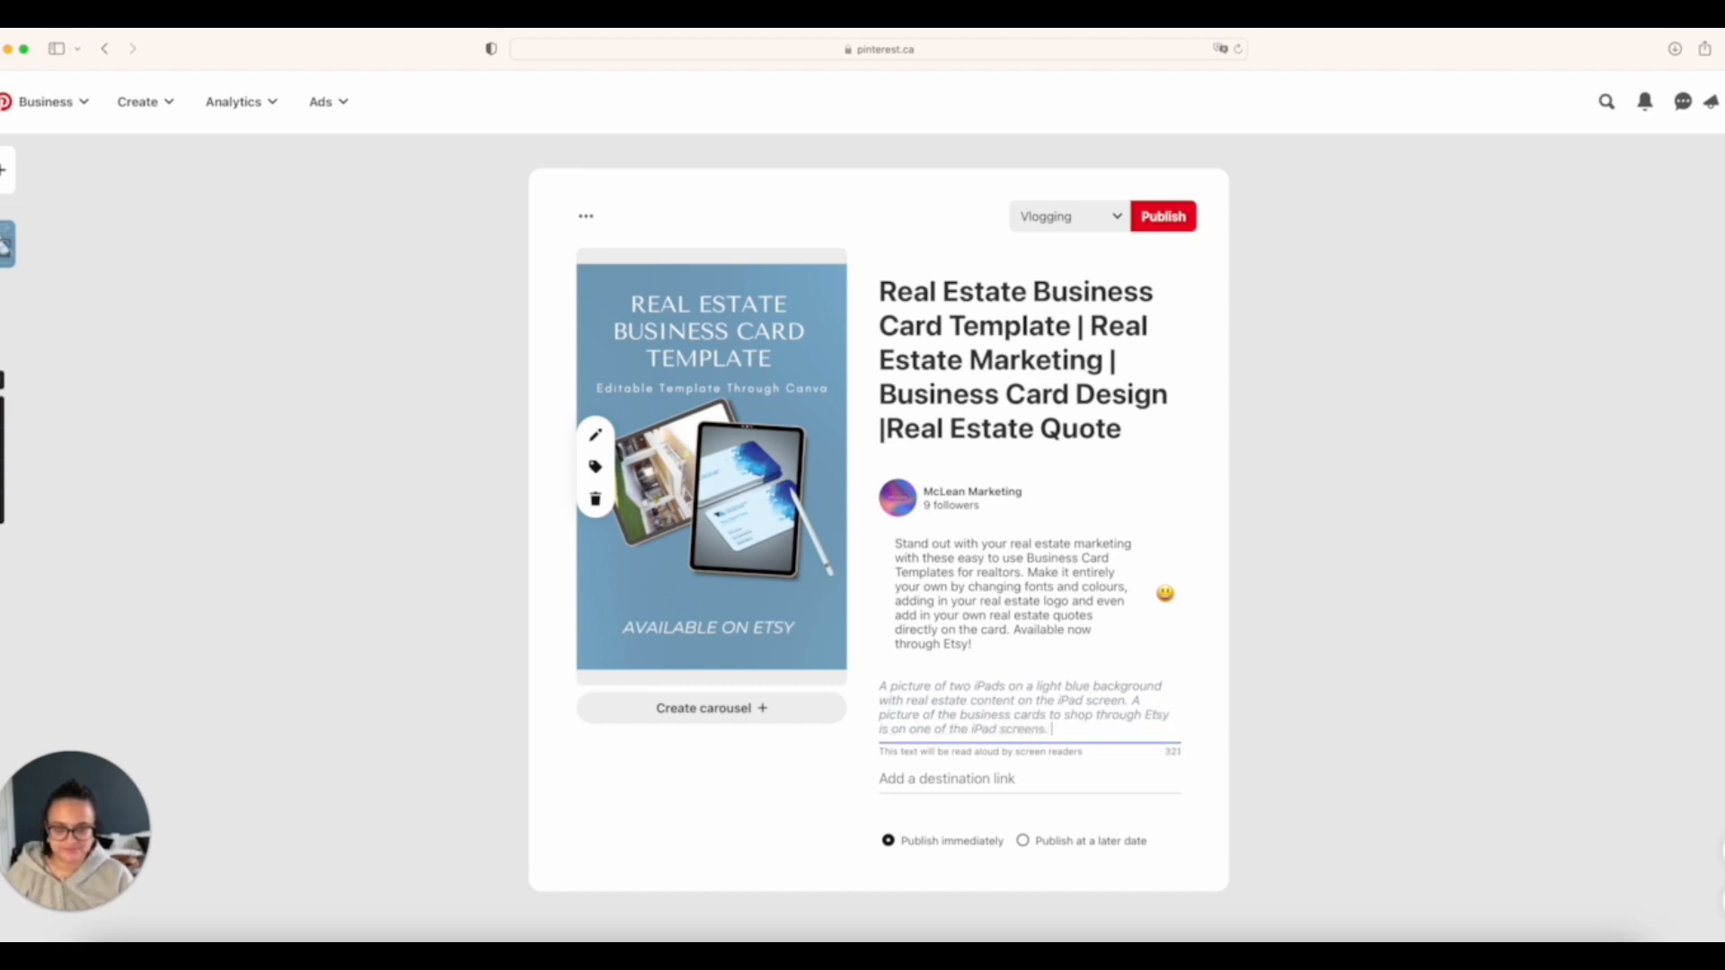
pyautogui.write('Writing on the')
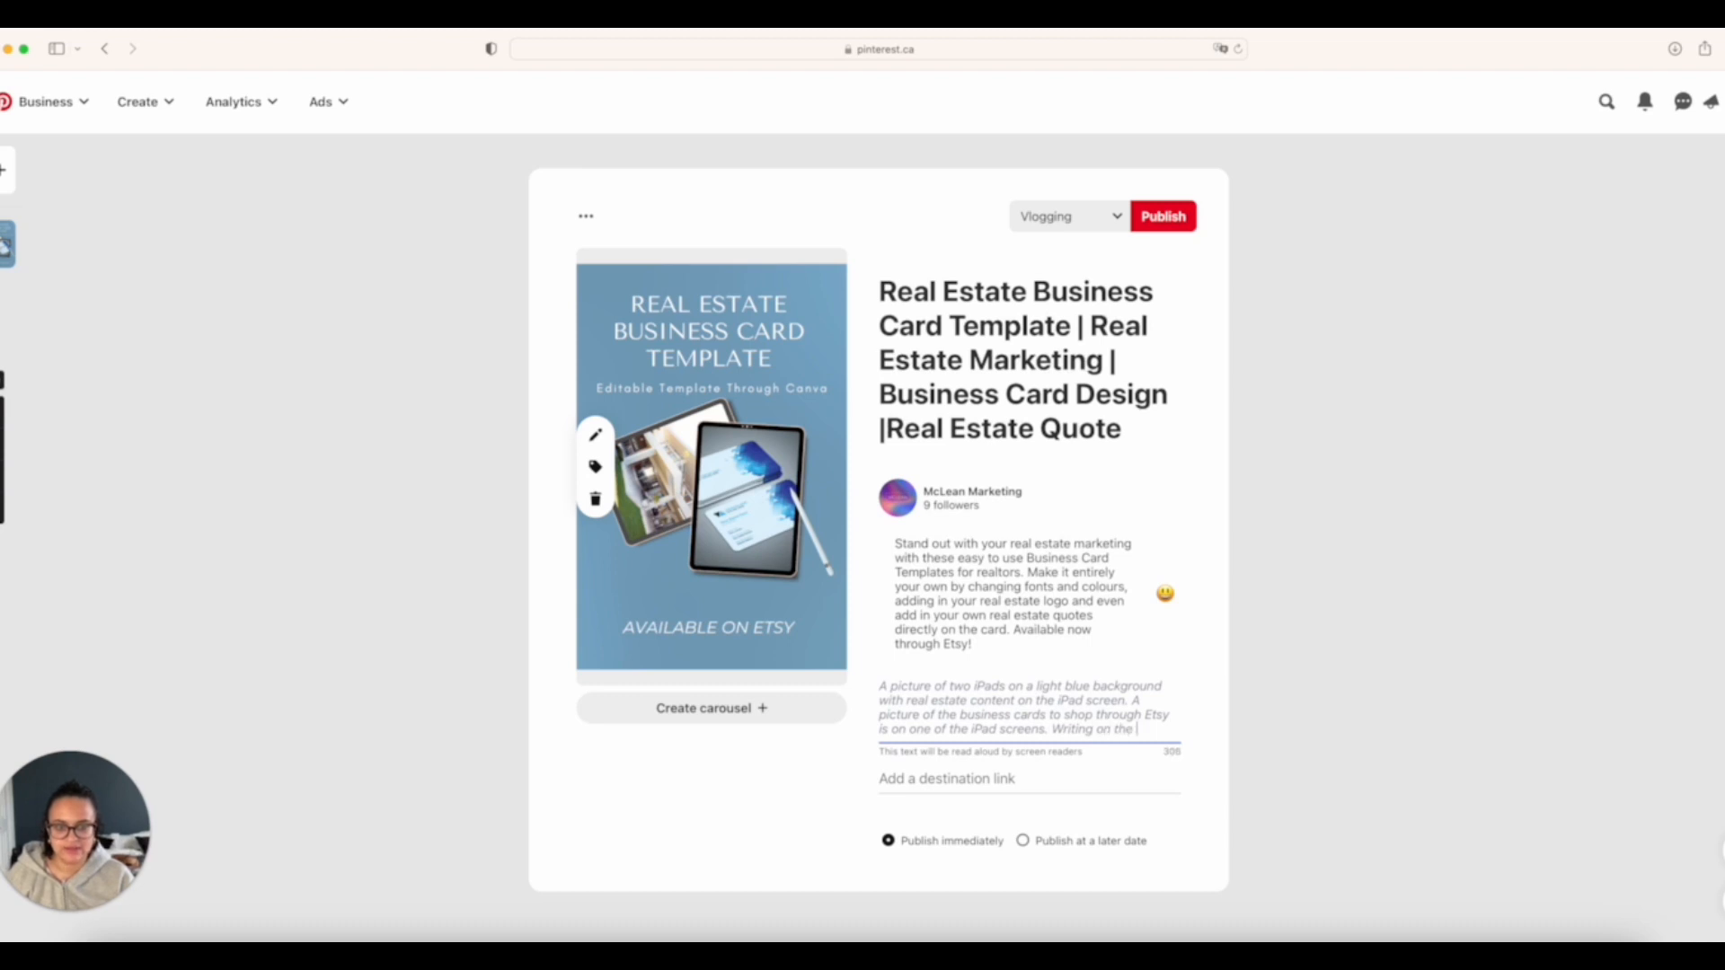
pyautogui.write(' pin says "R')
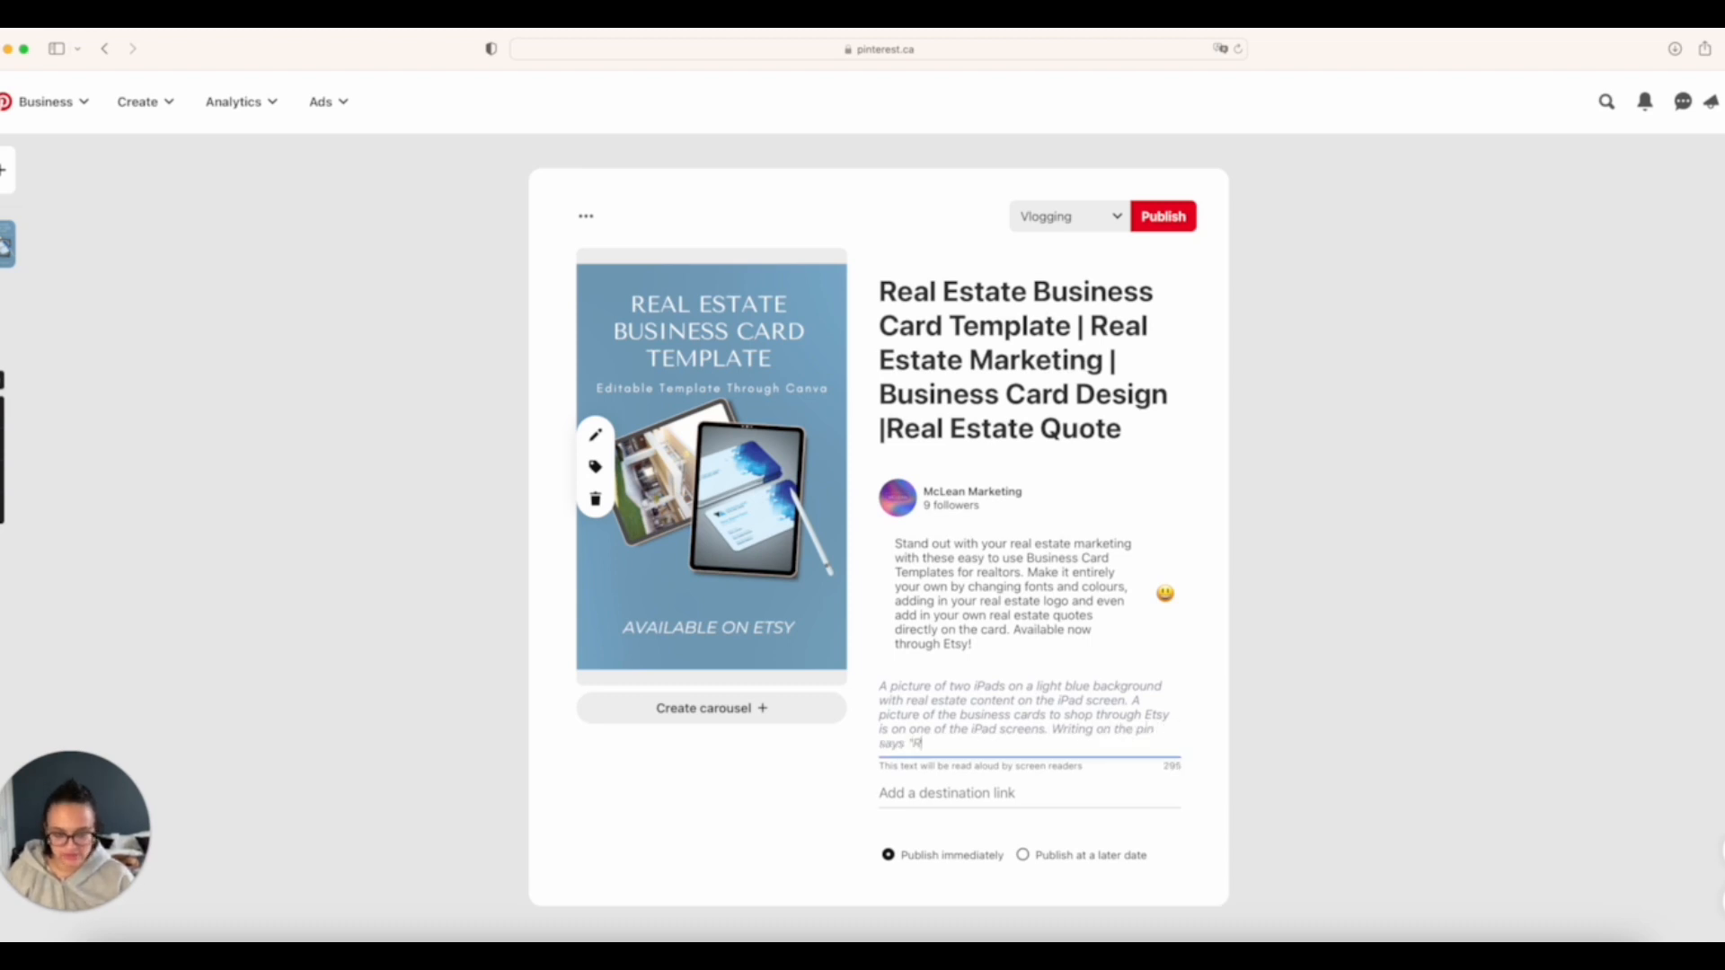
pyautogui.write('eal Estate busine')
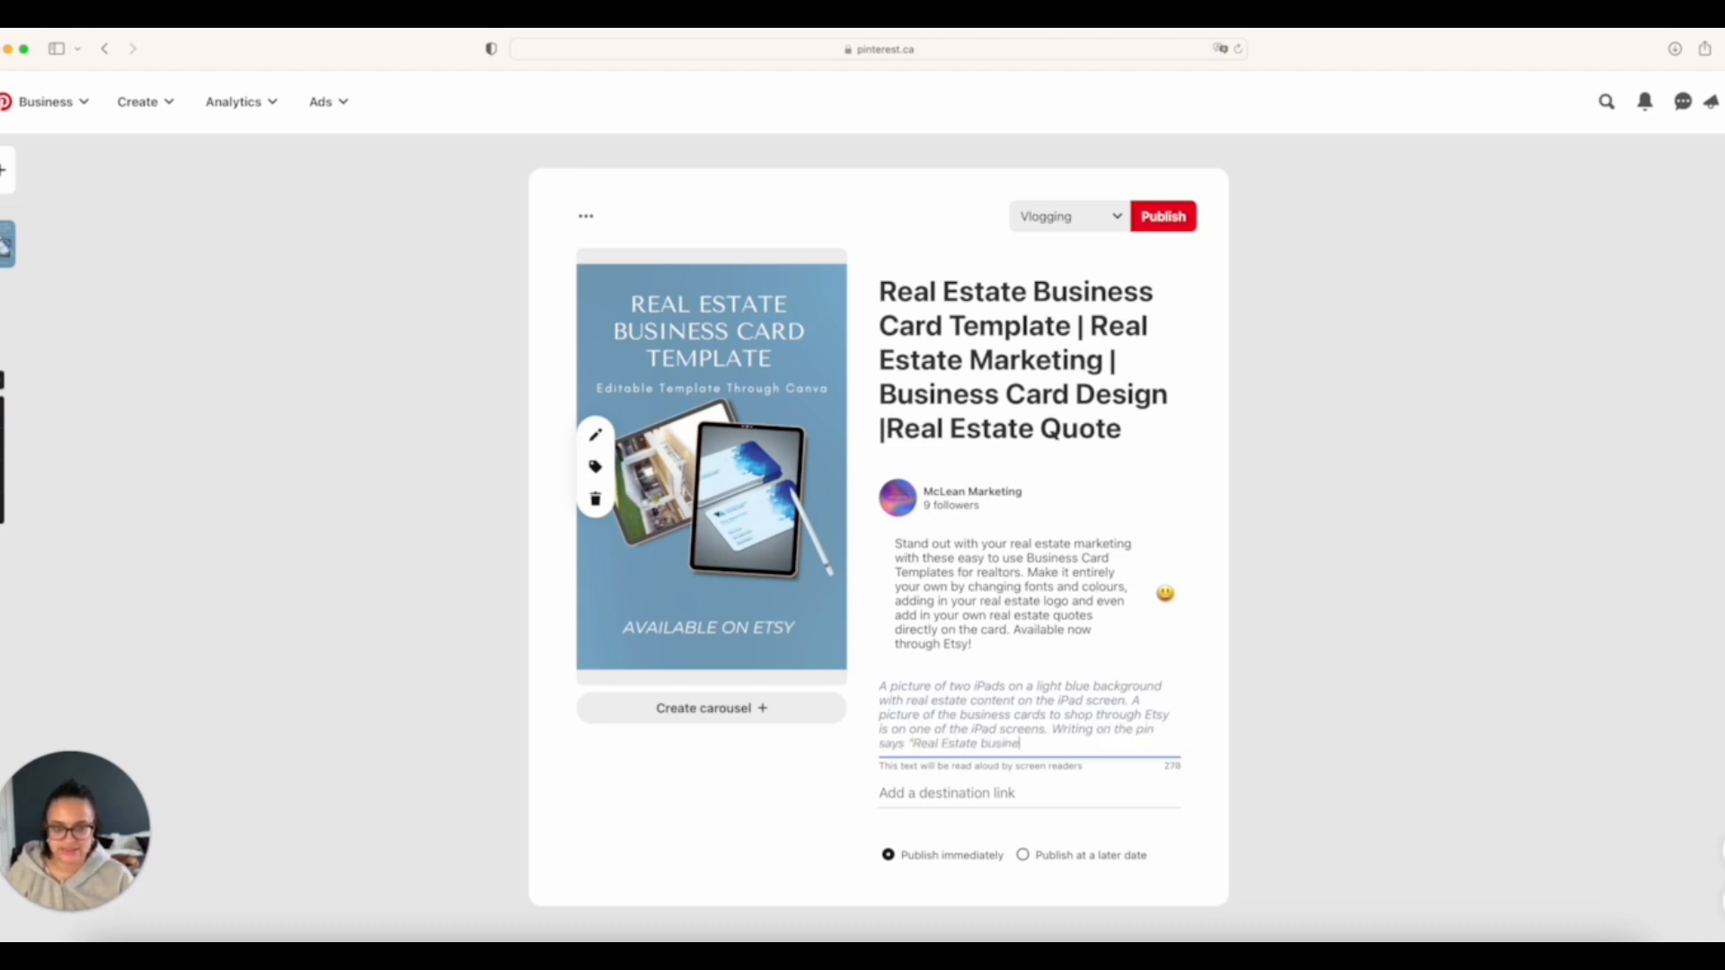
pyautogui.write('ss card template"')
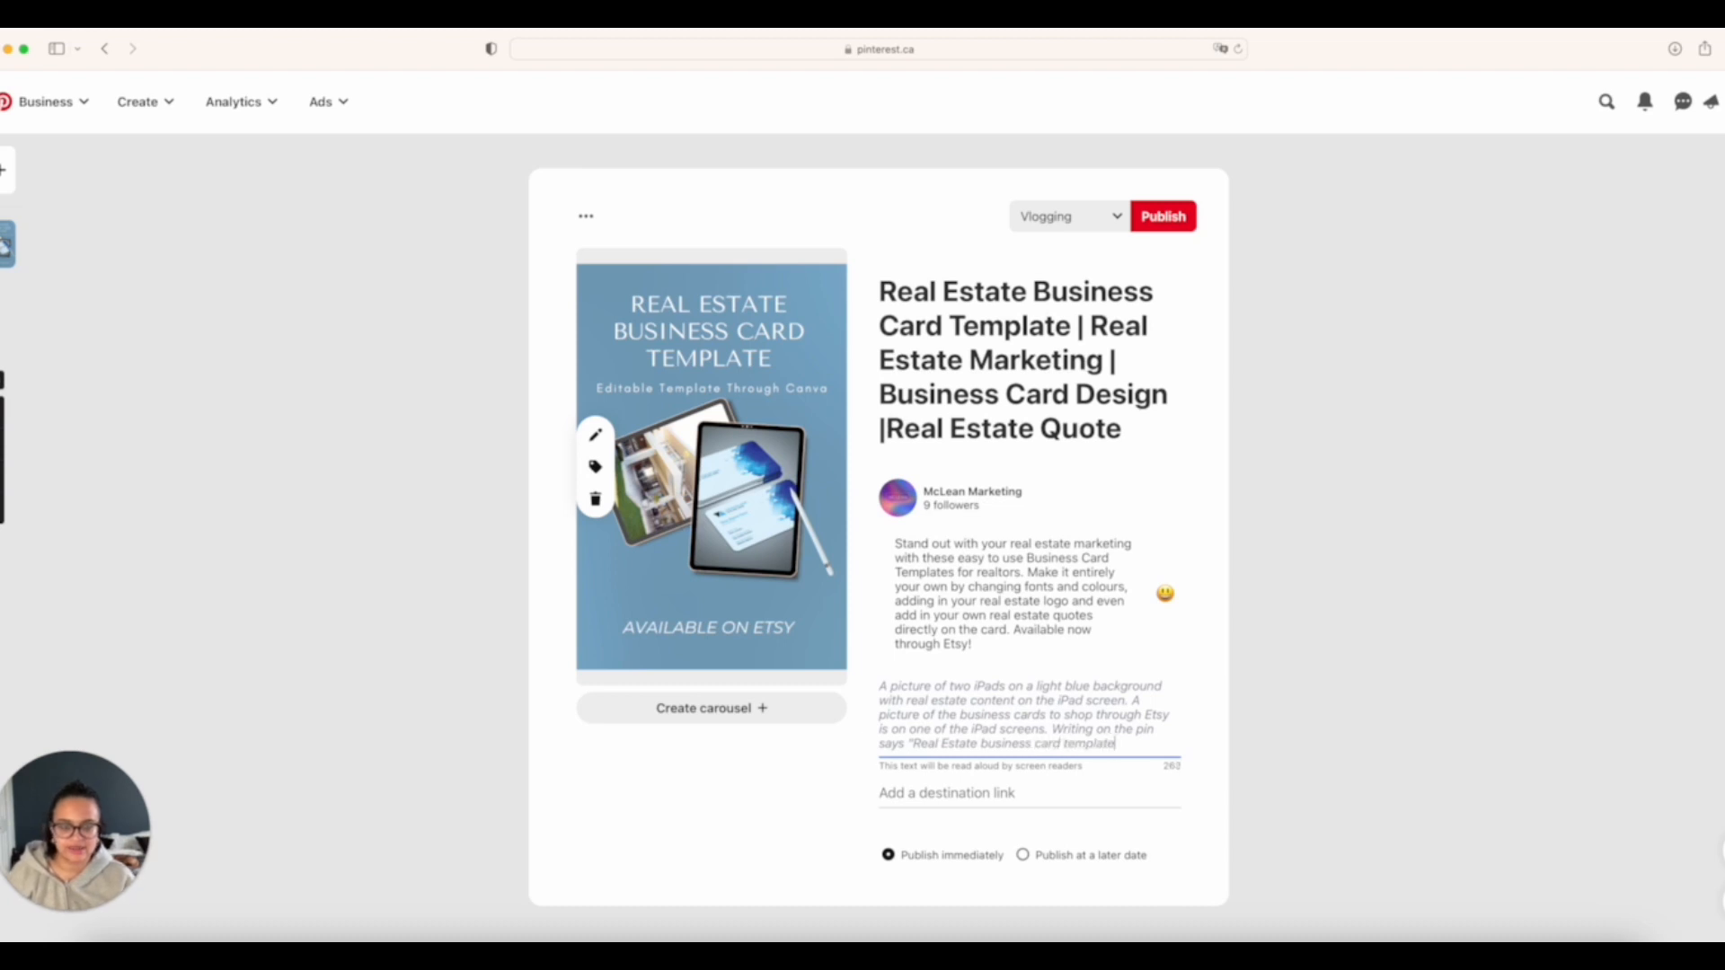
pyautogui.press('BackSpace')
pyautogui.press('BackSpace')
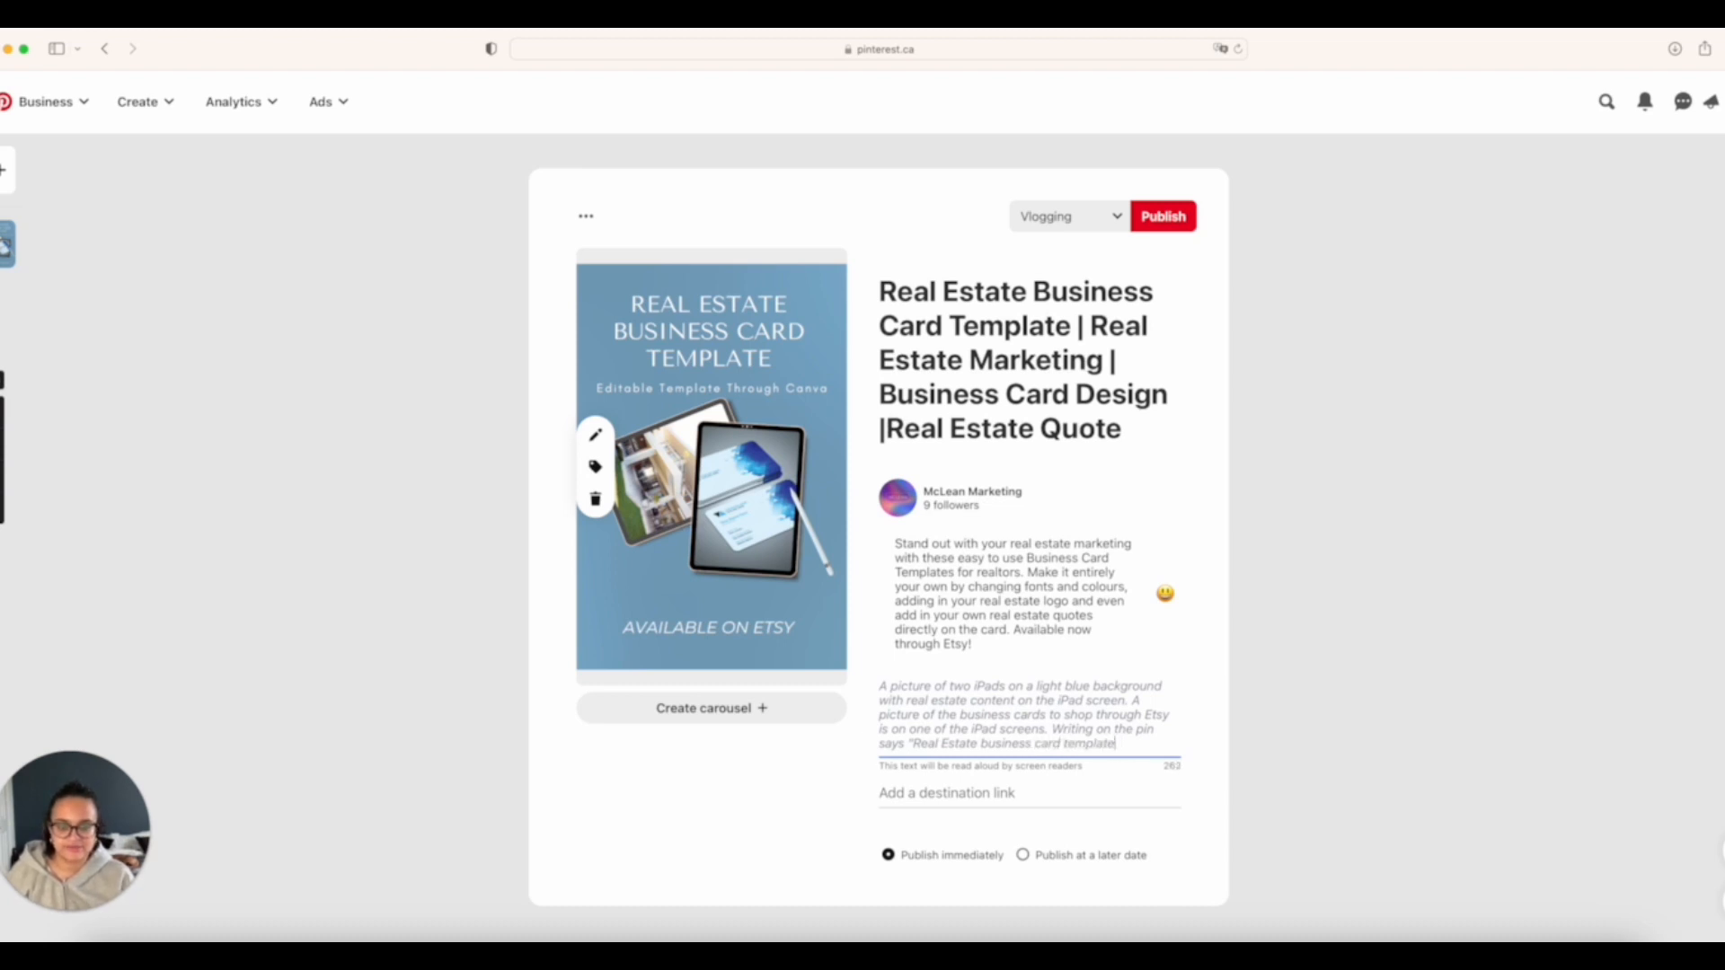
pyautogui.write(', edit')
pyautogui.write('through Canva')
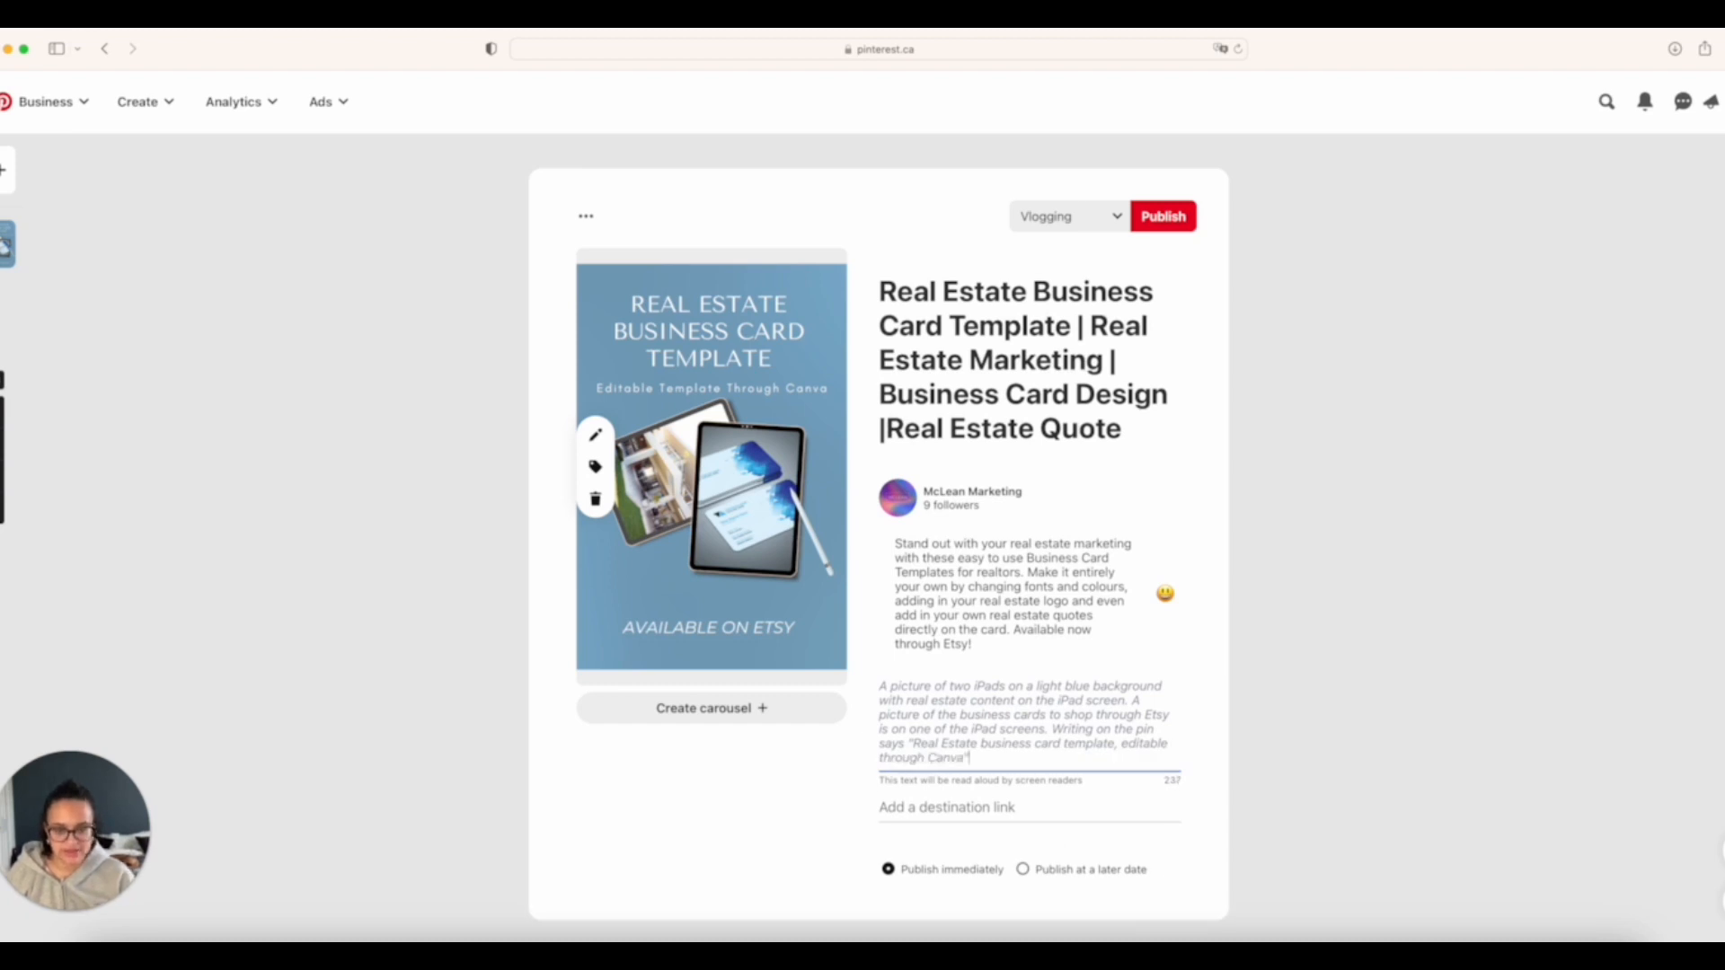
pyautogui.write('" and writing at the b')
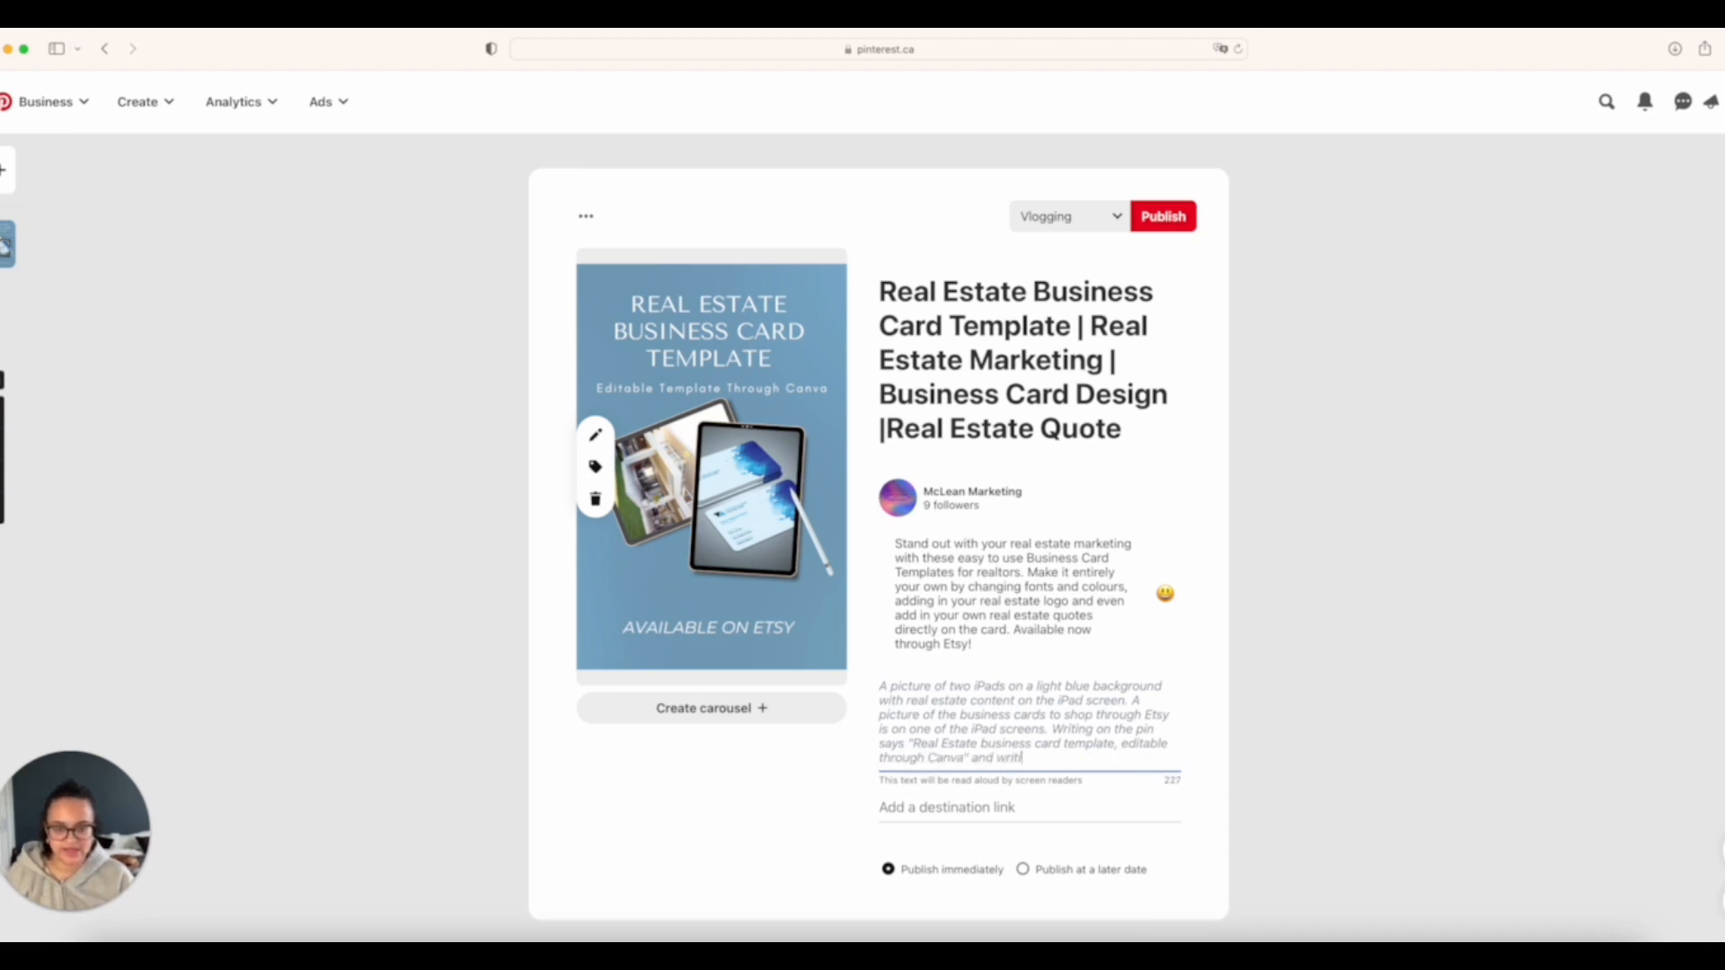
pyautogui.write('ottom')
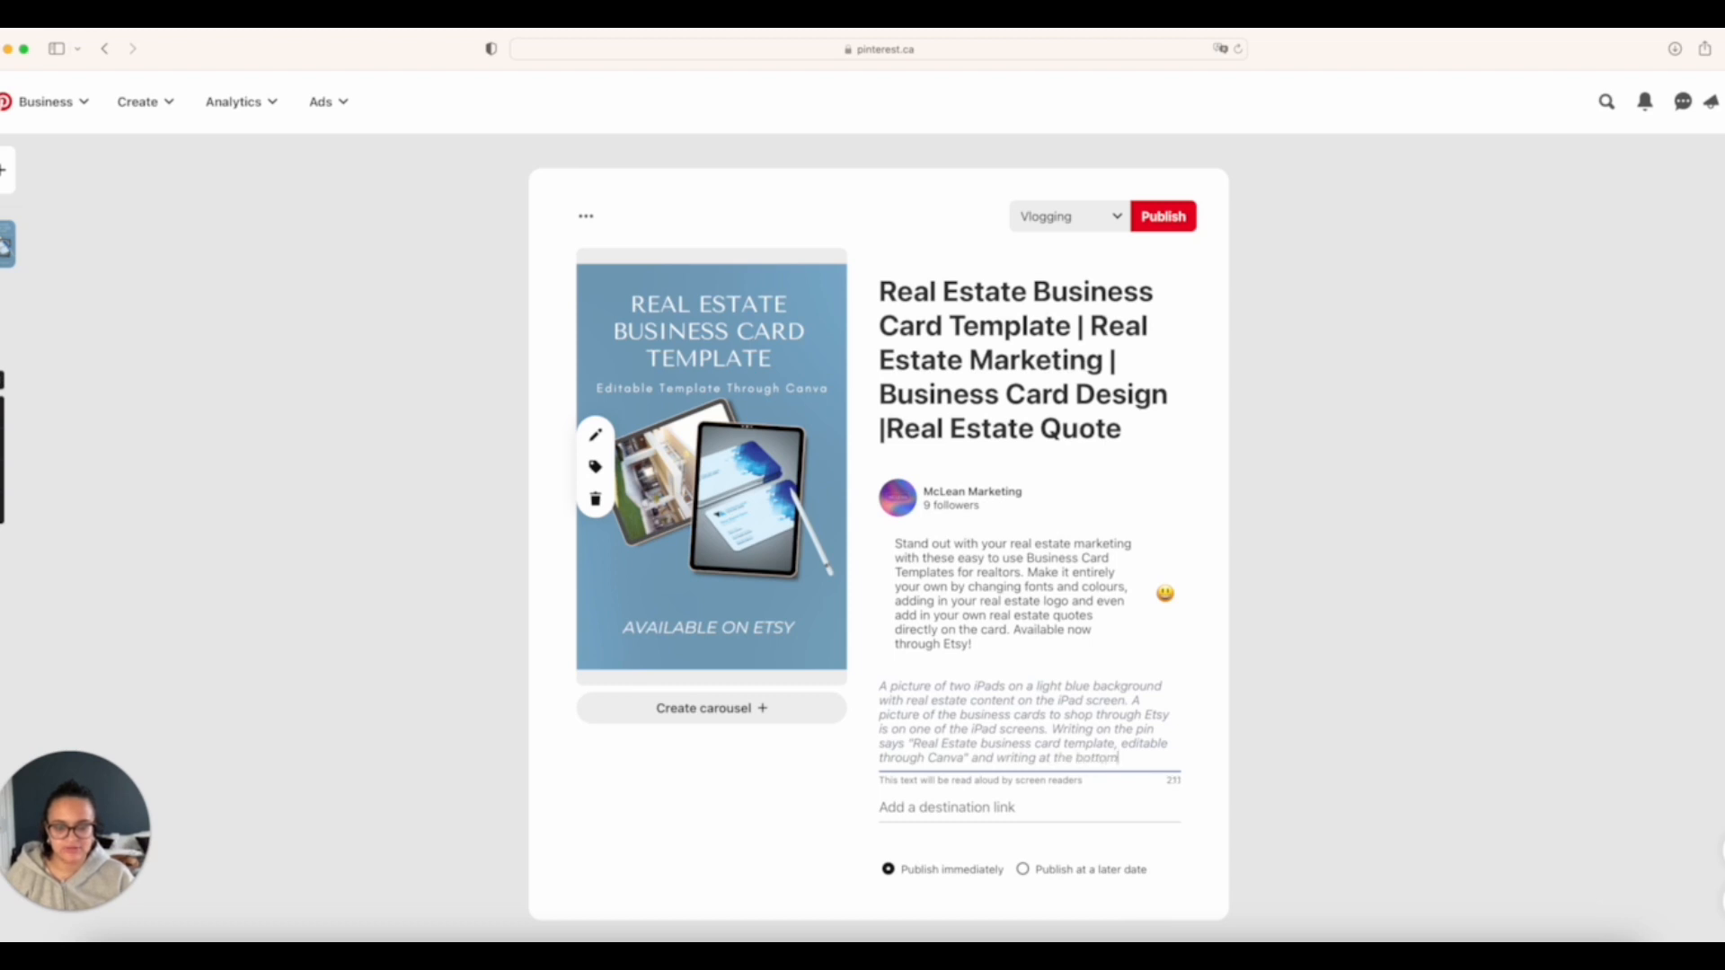
pyautogui.write(' of the pin says')
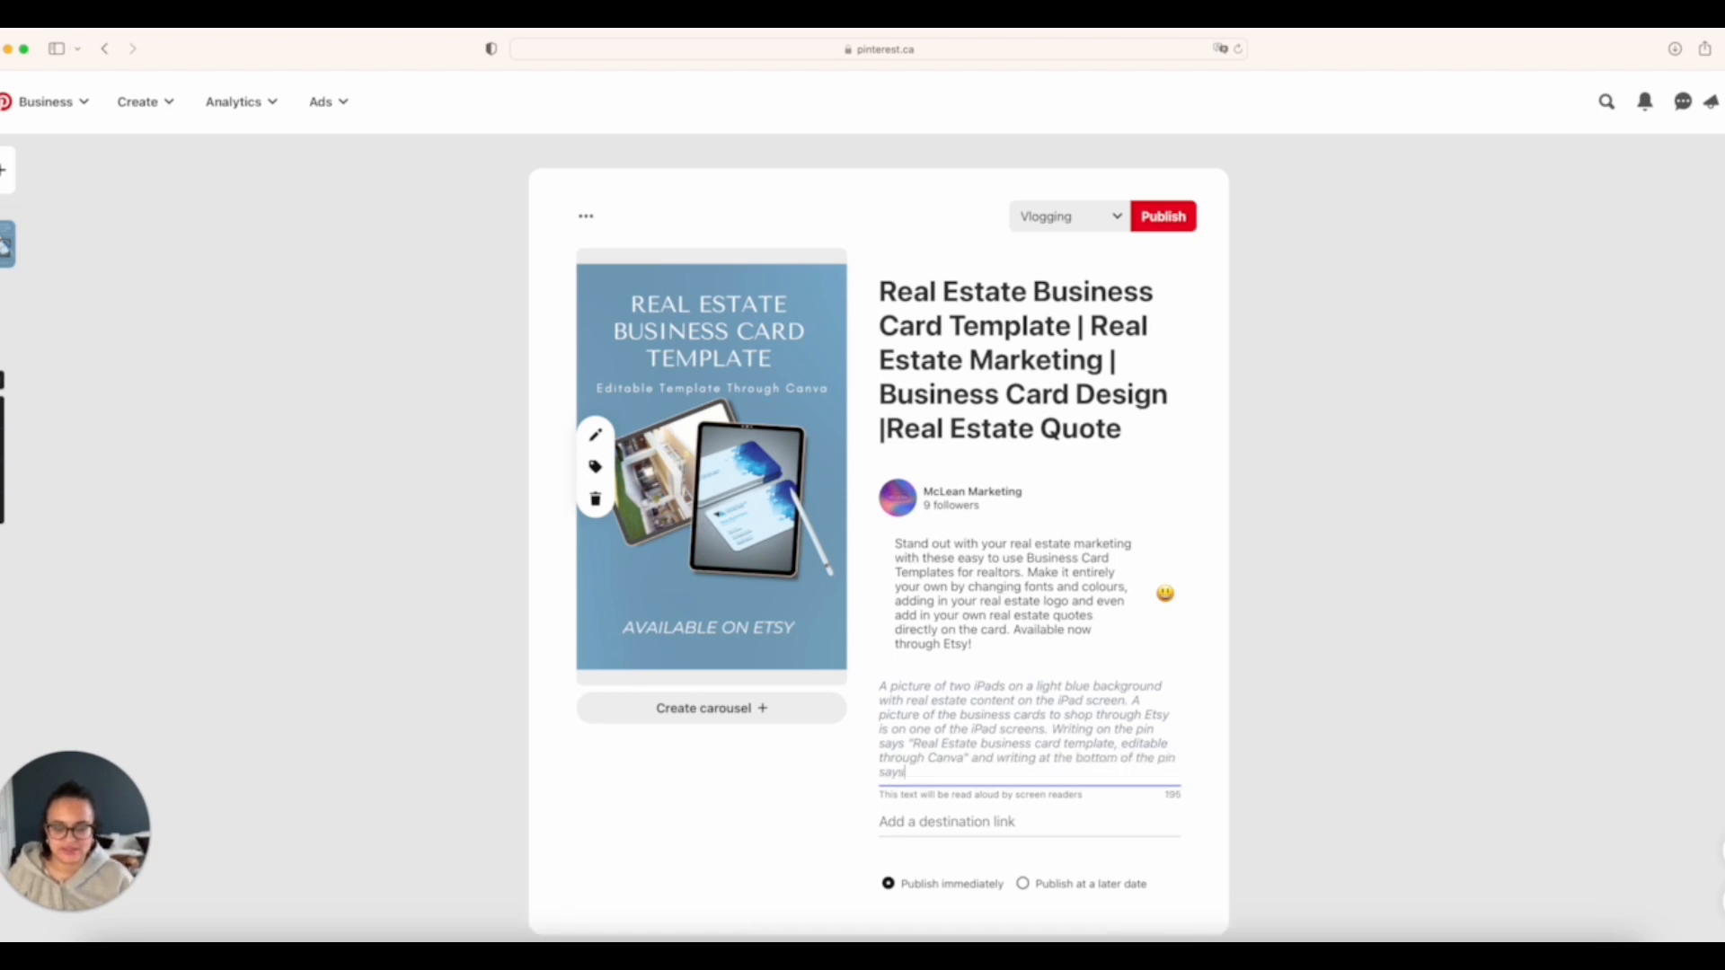
pyautogui.write(' "available on ')
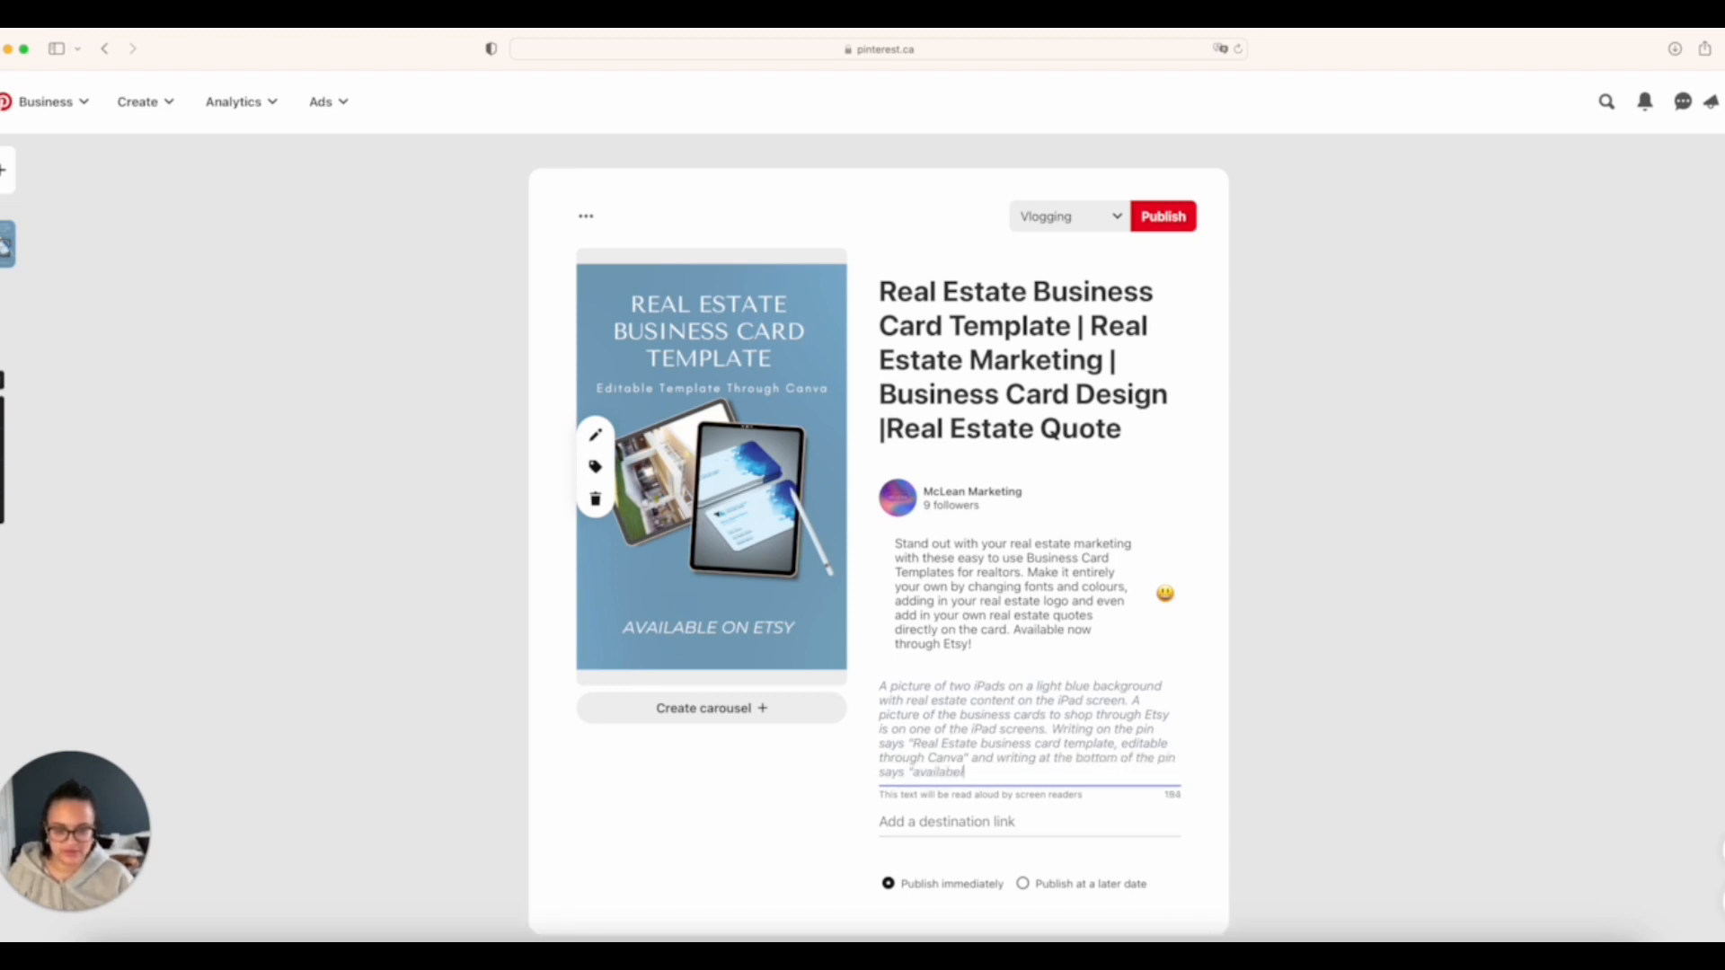
pyautogui.write('Etsy')
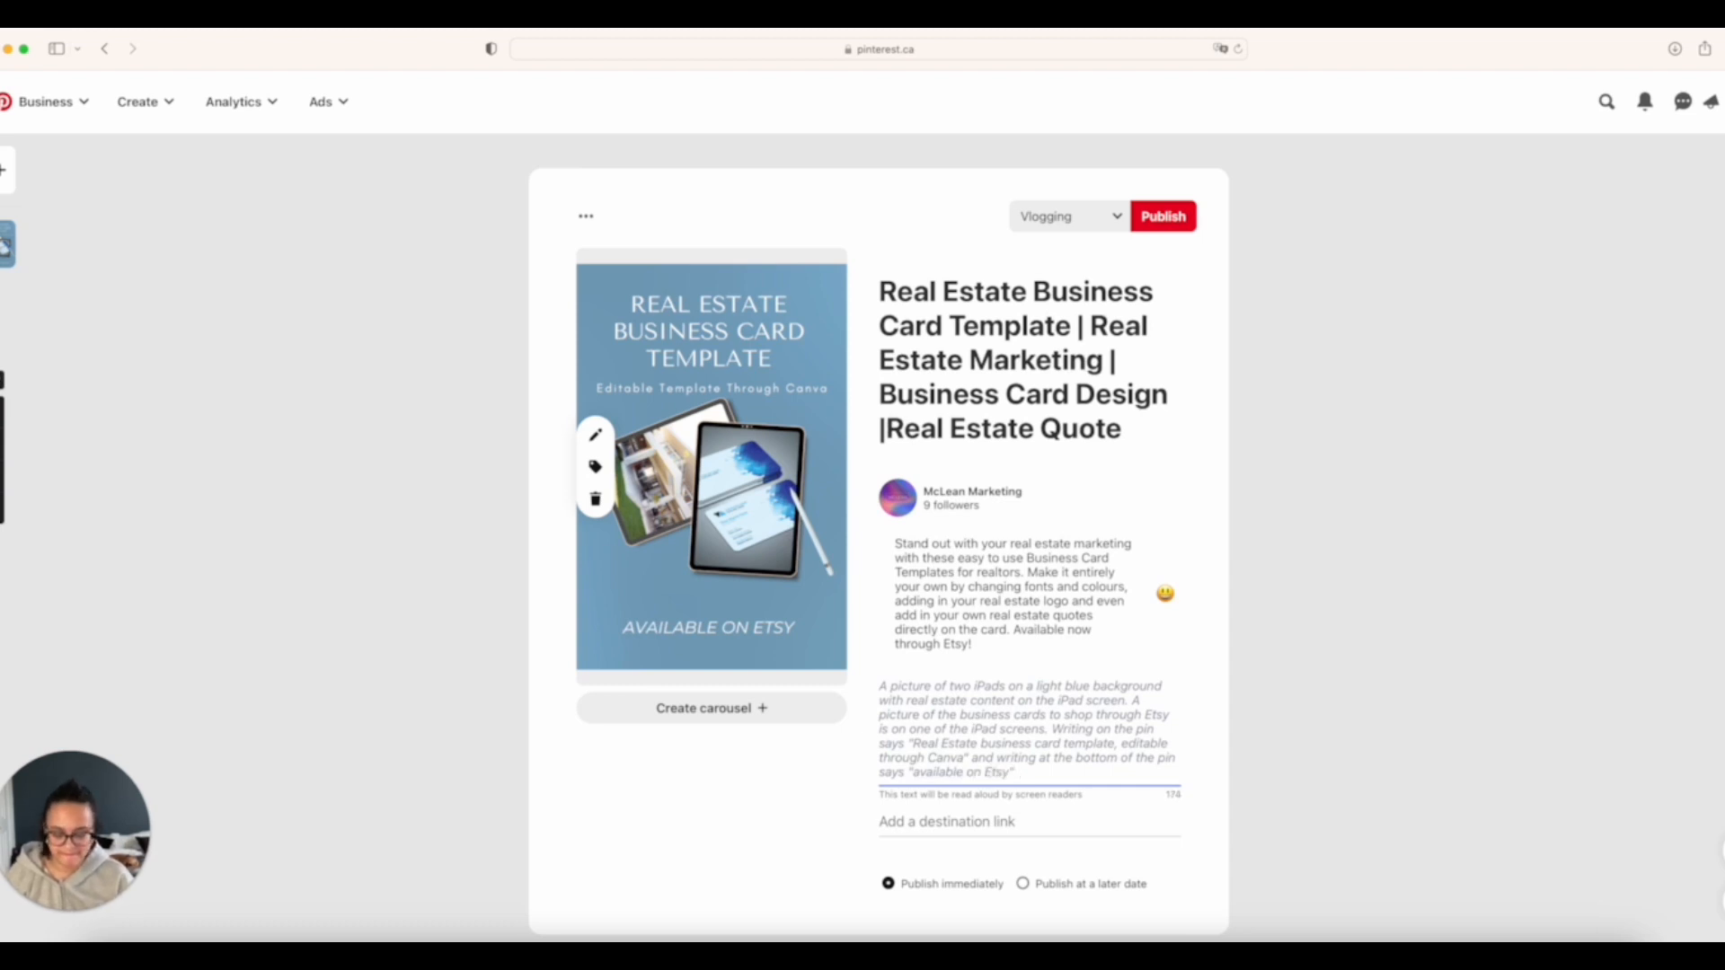
pyautogui.write('" iPad pencil')
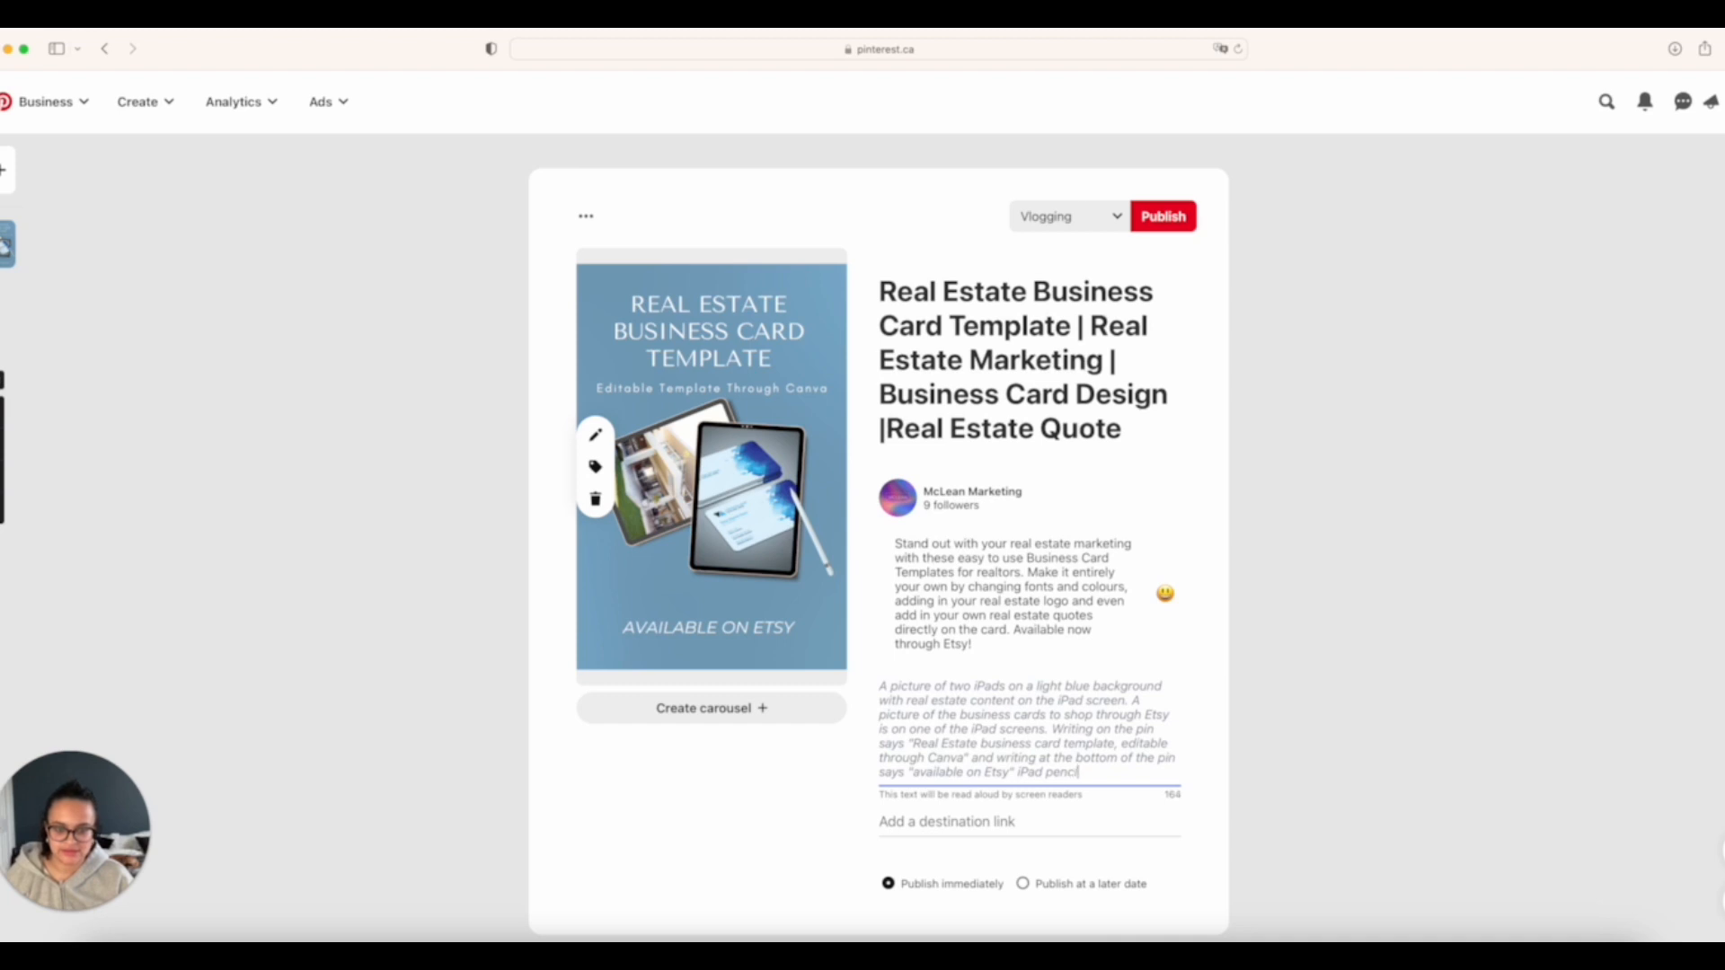
pyautogui.write(' is also beside')
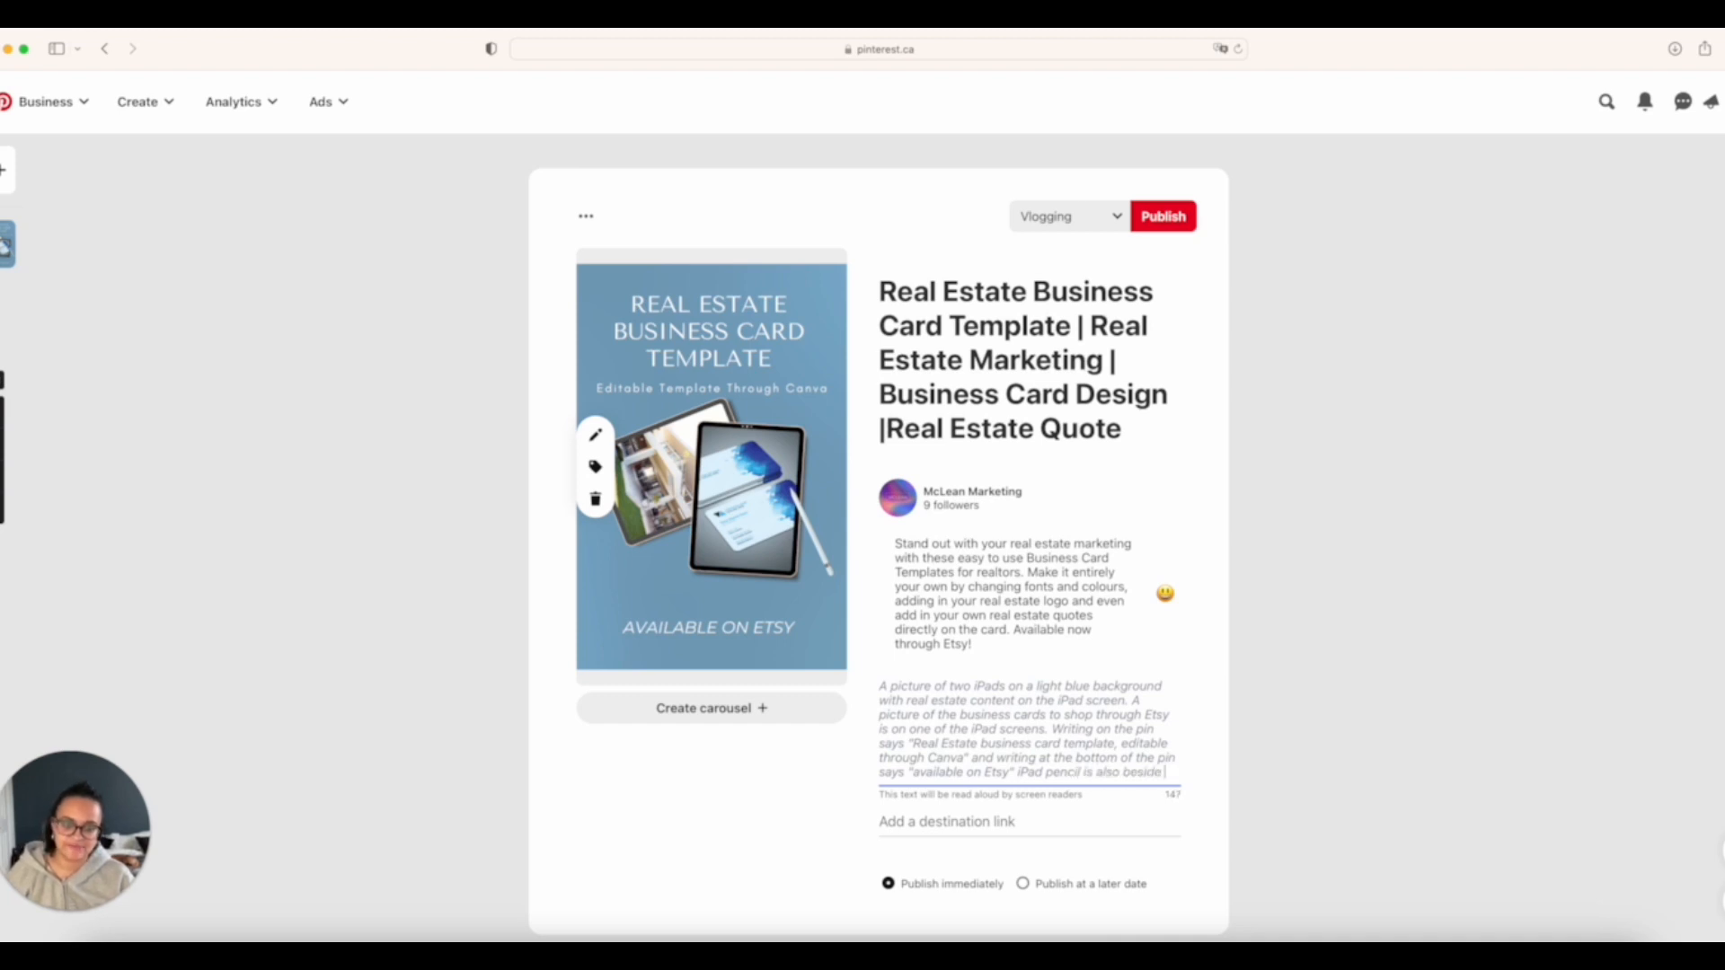
pyautogui.write(' ipad.')
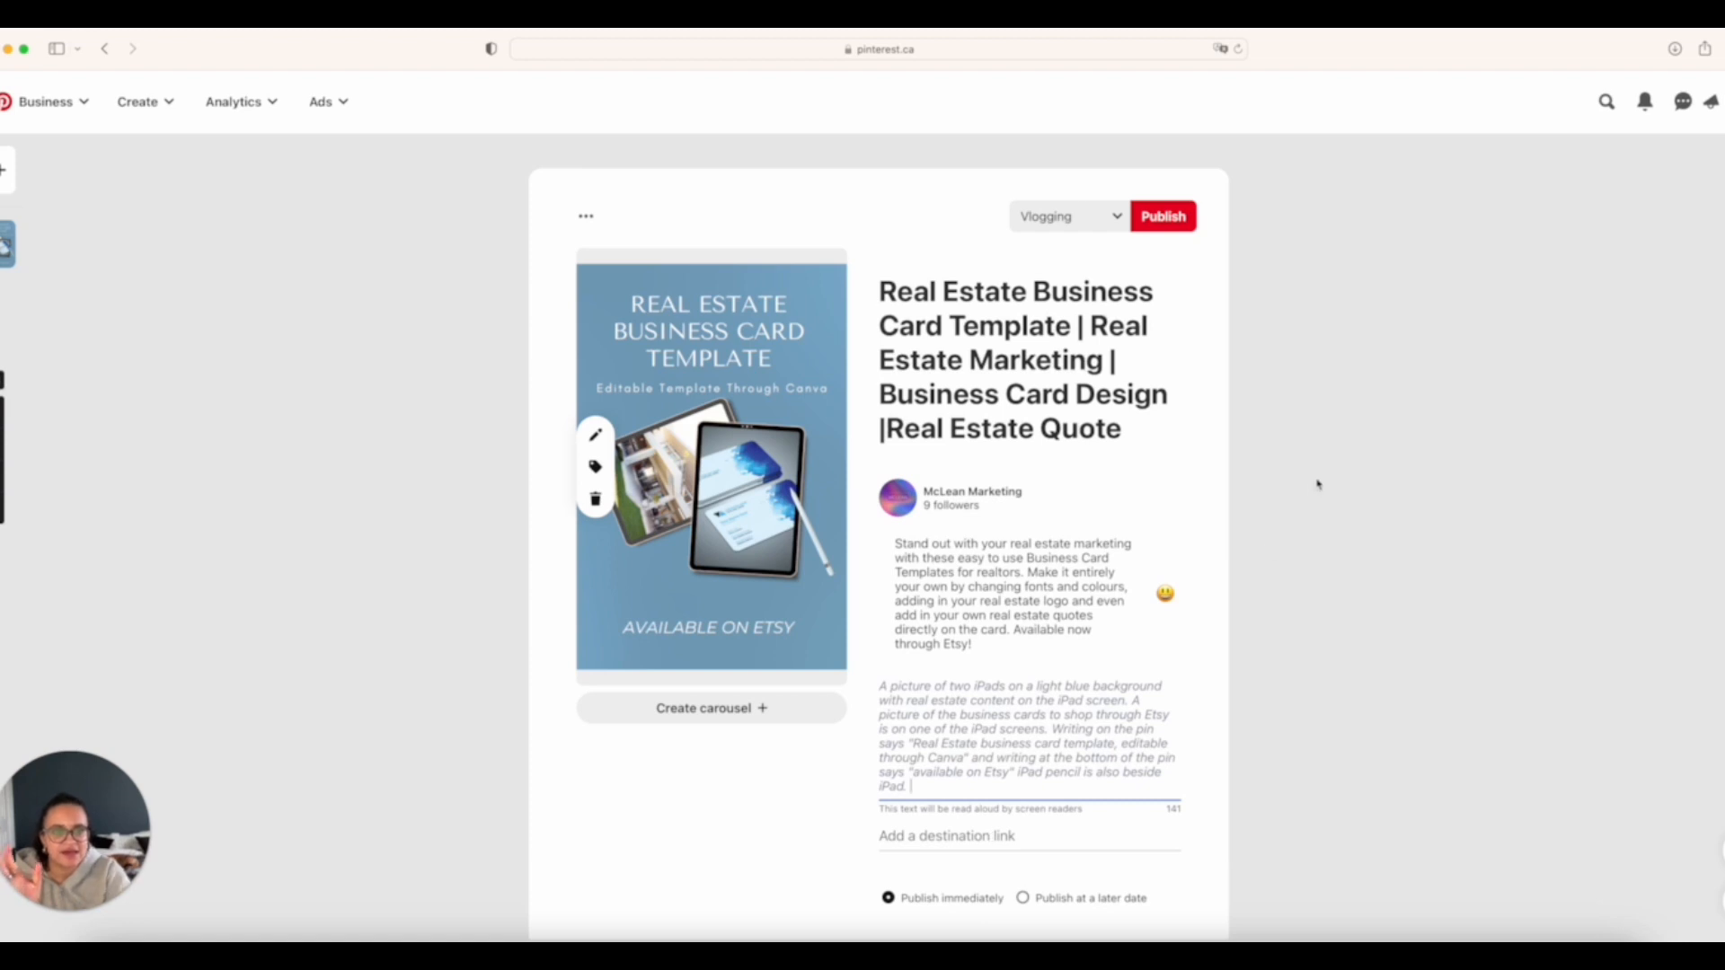
# - Open the board dropdown beside Publish and scroll through the available boards
pyautogui.click(1105, 224)
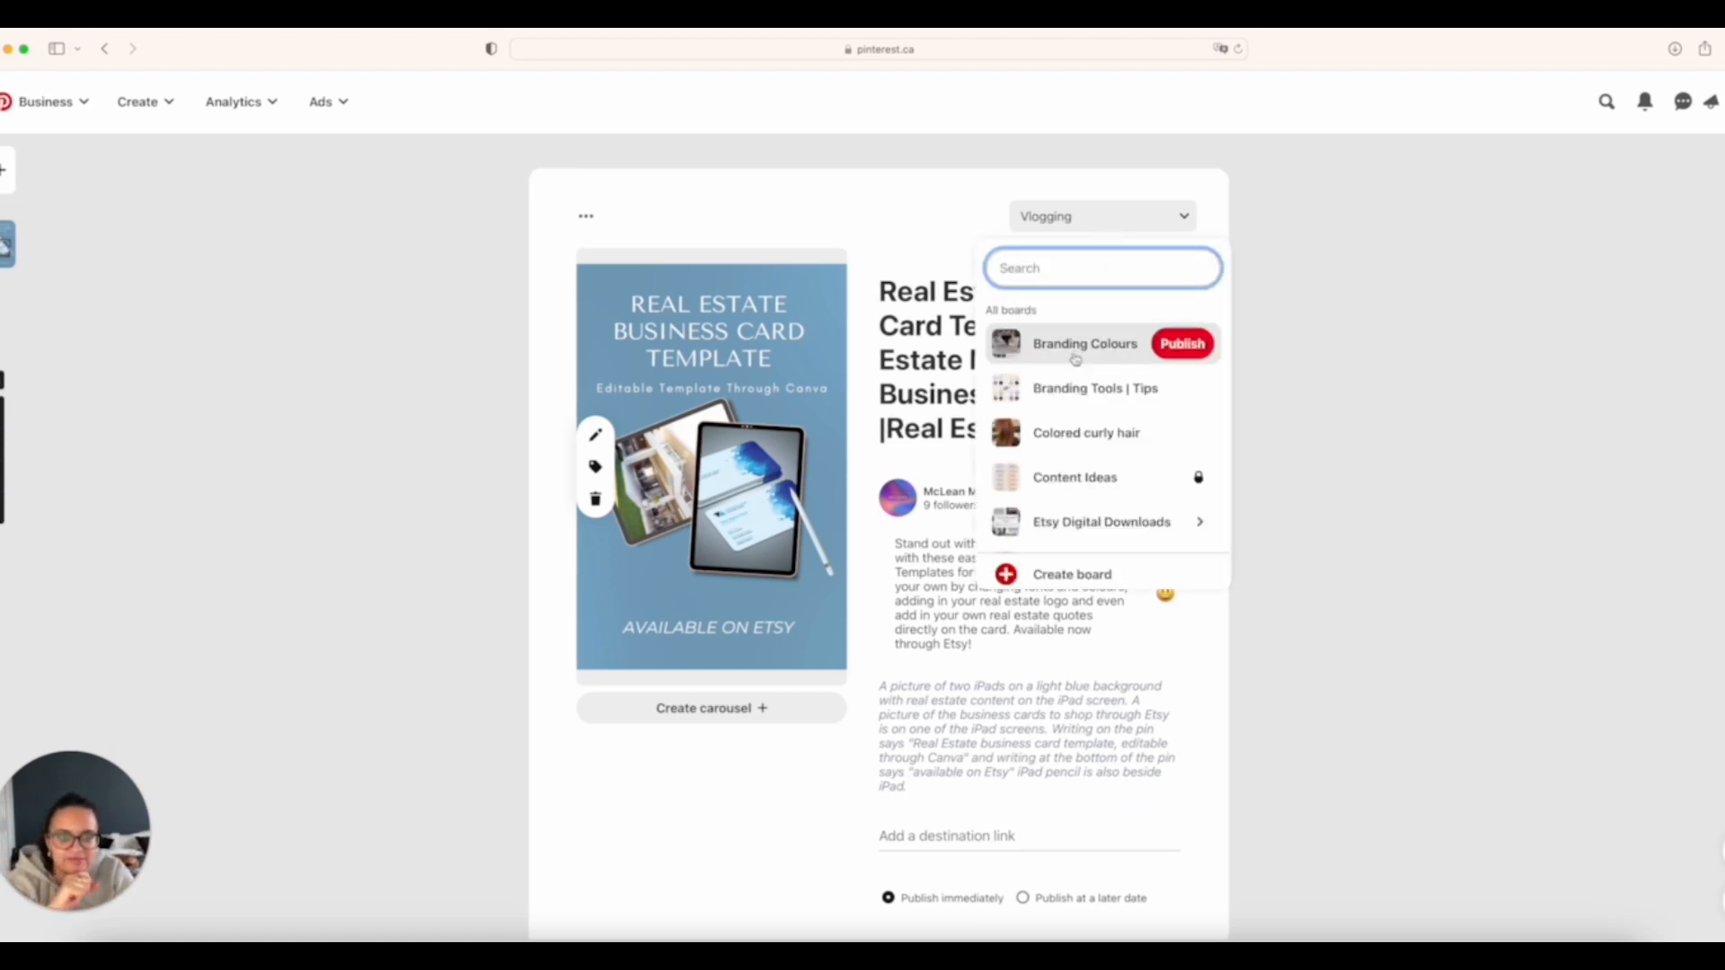
pyautogui.scroll(-5, 1168, 404)
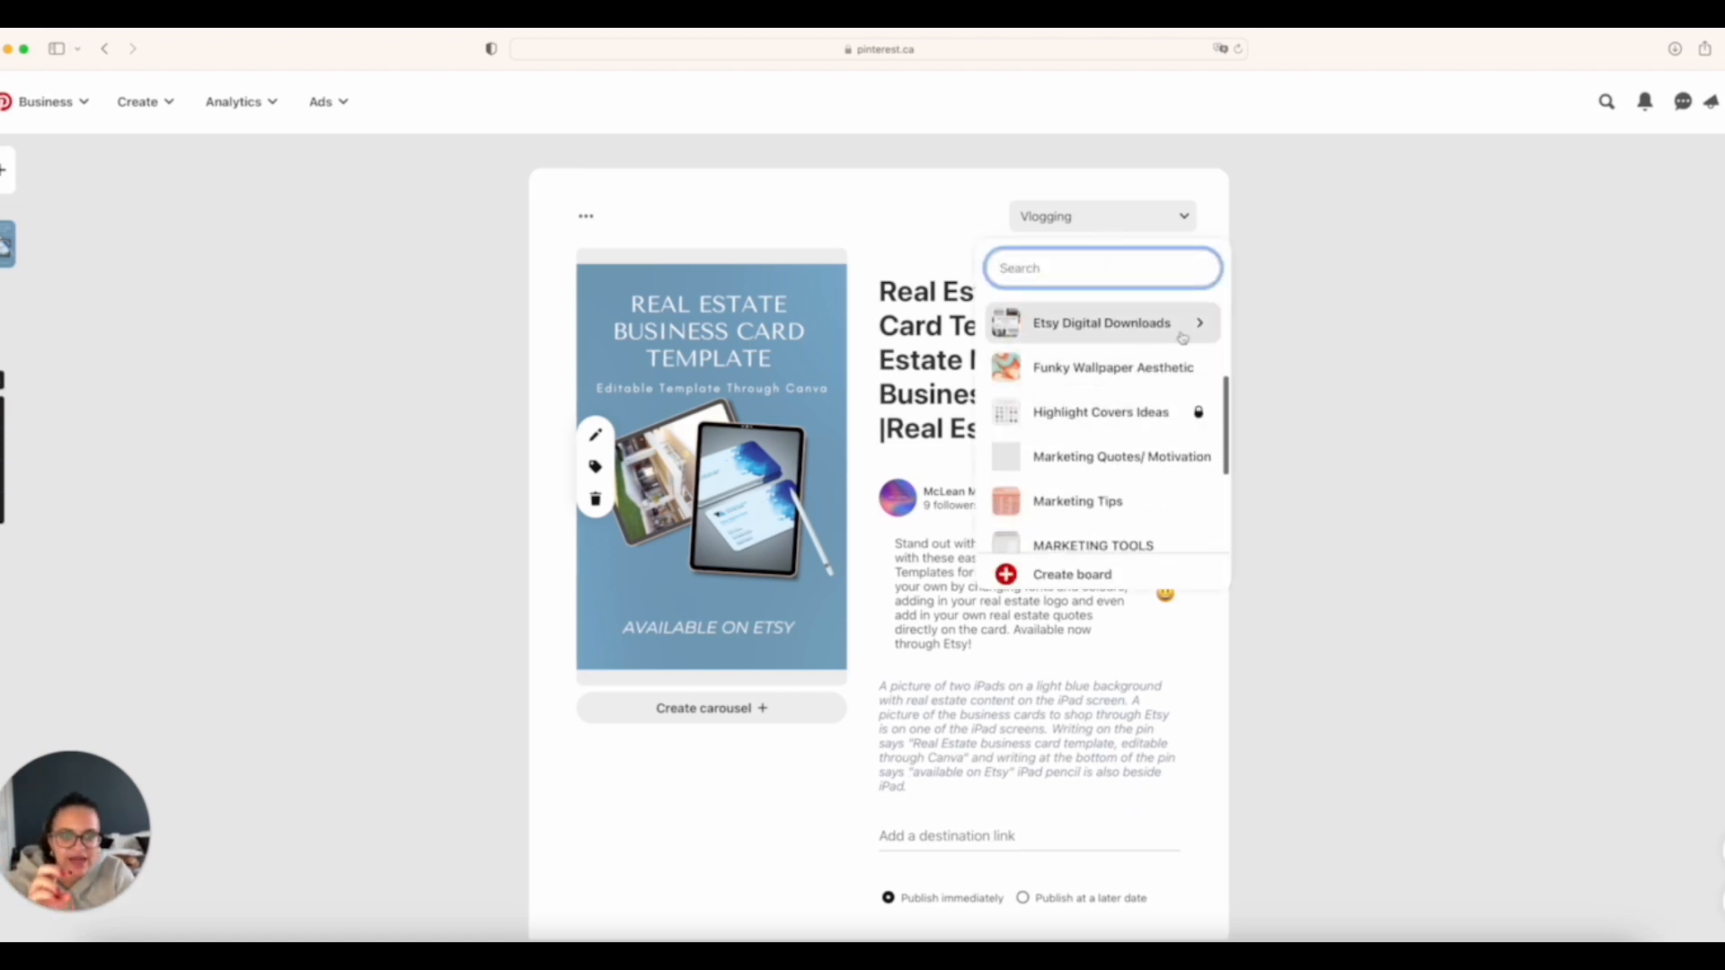